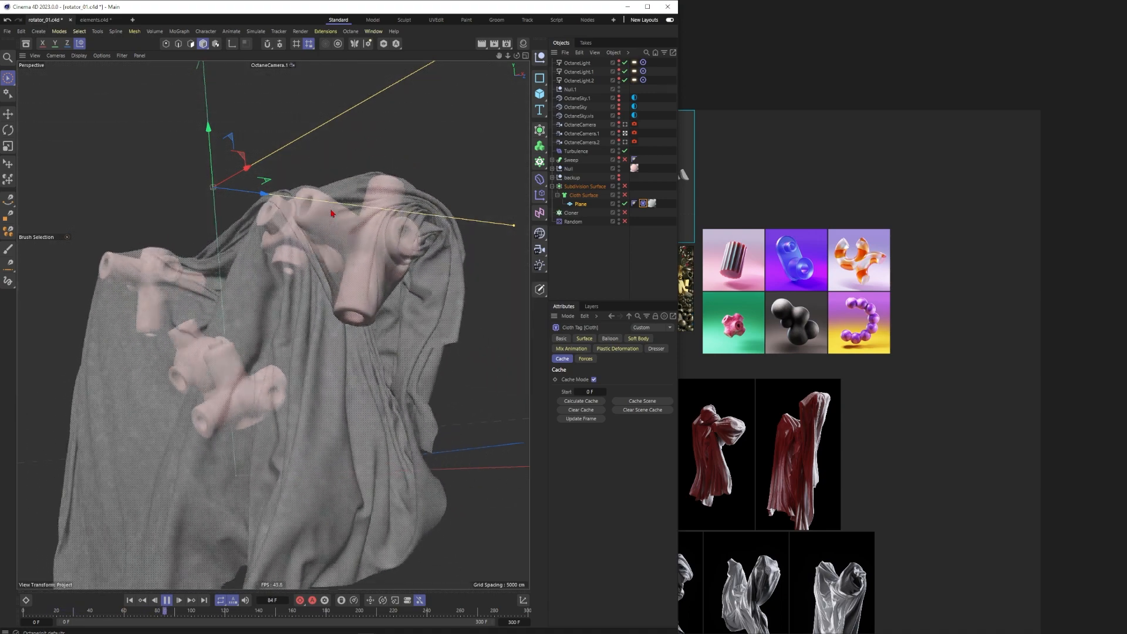
Play back the cached cloth simulation, pausing at several frames to inspect how the cloth drapes over the rotating elements
{"action": "left_click", "coordinate": [167, 600]}
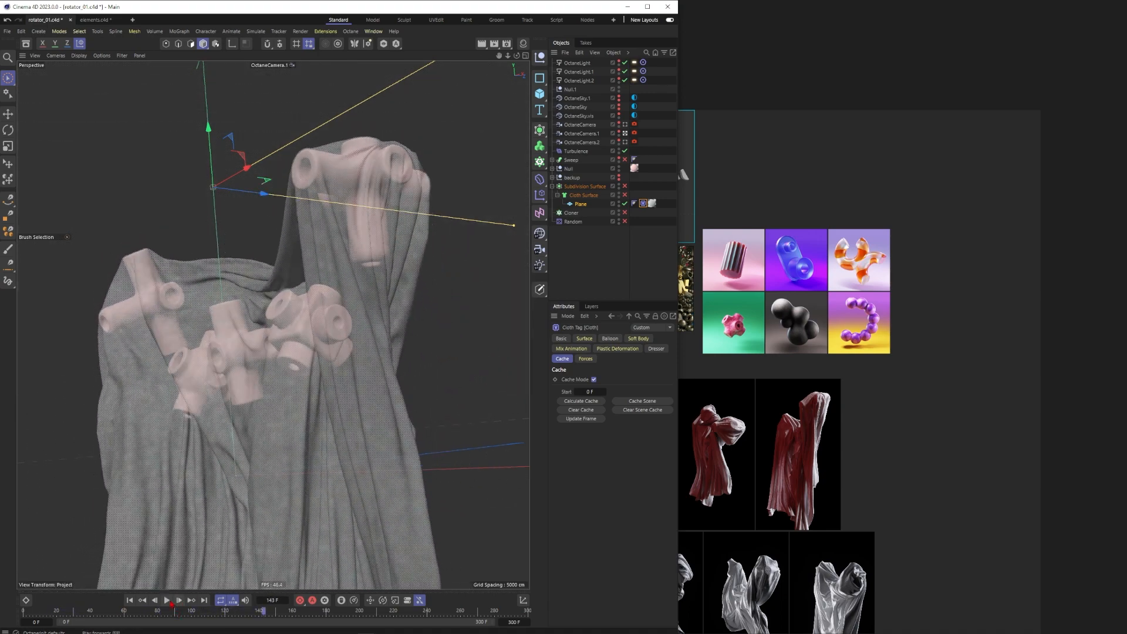
{"action": "left_click", "coordinate": [166, 600]}
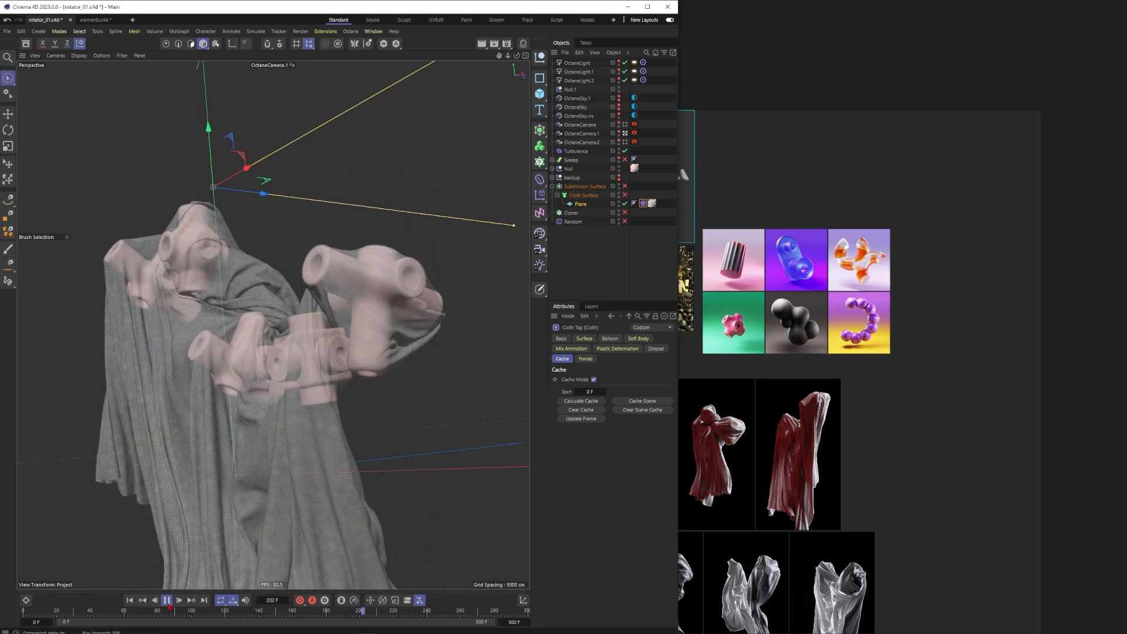
{"action": "left_click", "coordinate": [166, 600]}
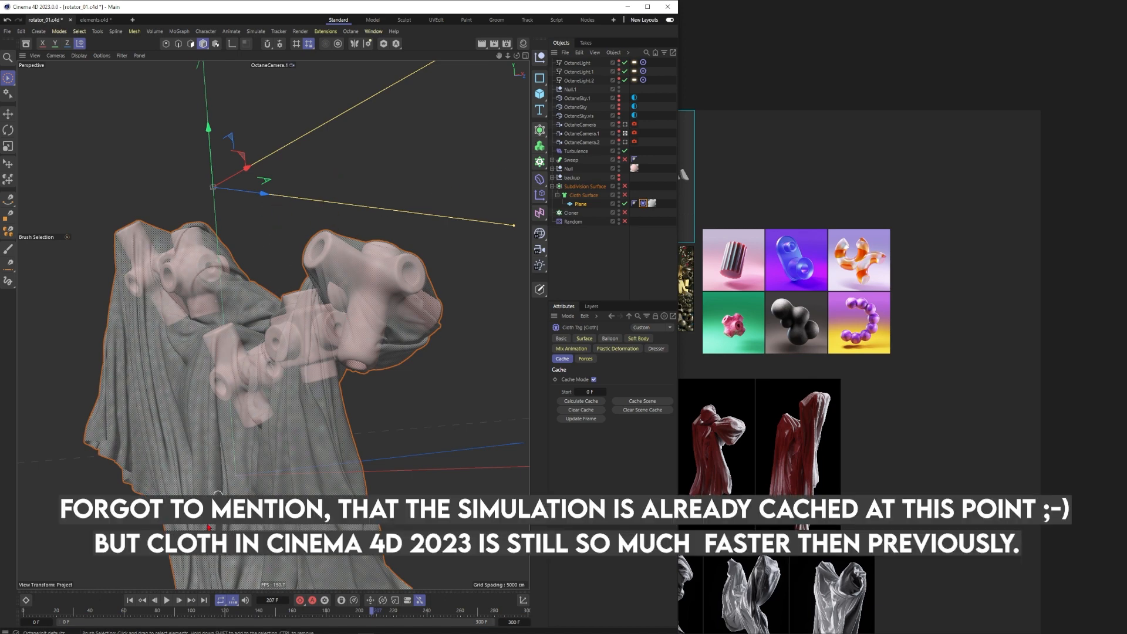
{"action": "left_click", "coordinate": [166, 600]}
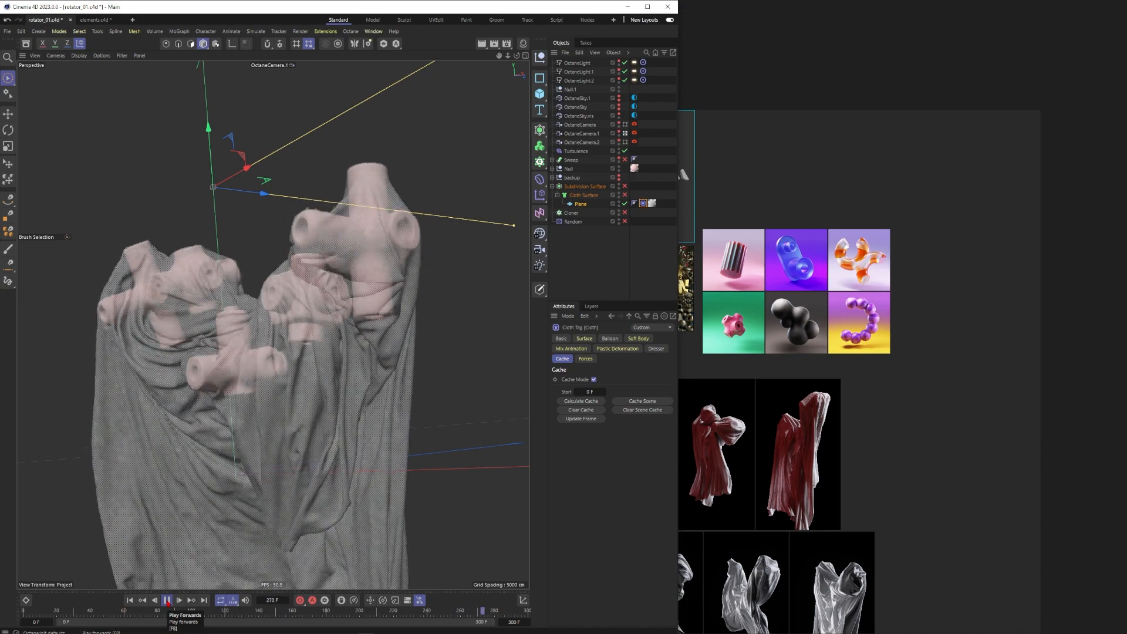
{"action": "left_click", "coordinate": [167, 602]}
{"action": "left_click_drag", "start_coordinate": [490, 611], "coordinate": [183, 609]}
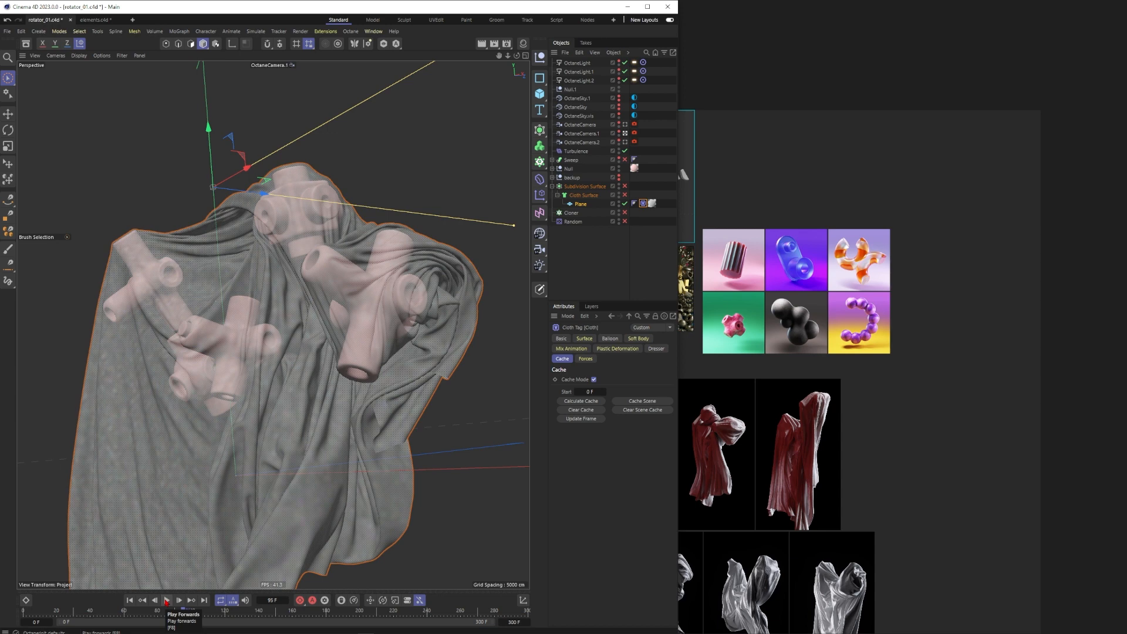
{"action": "left_click", "coordinate": [167, 602]}
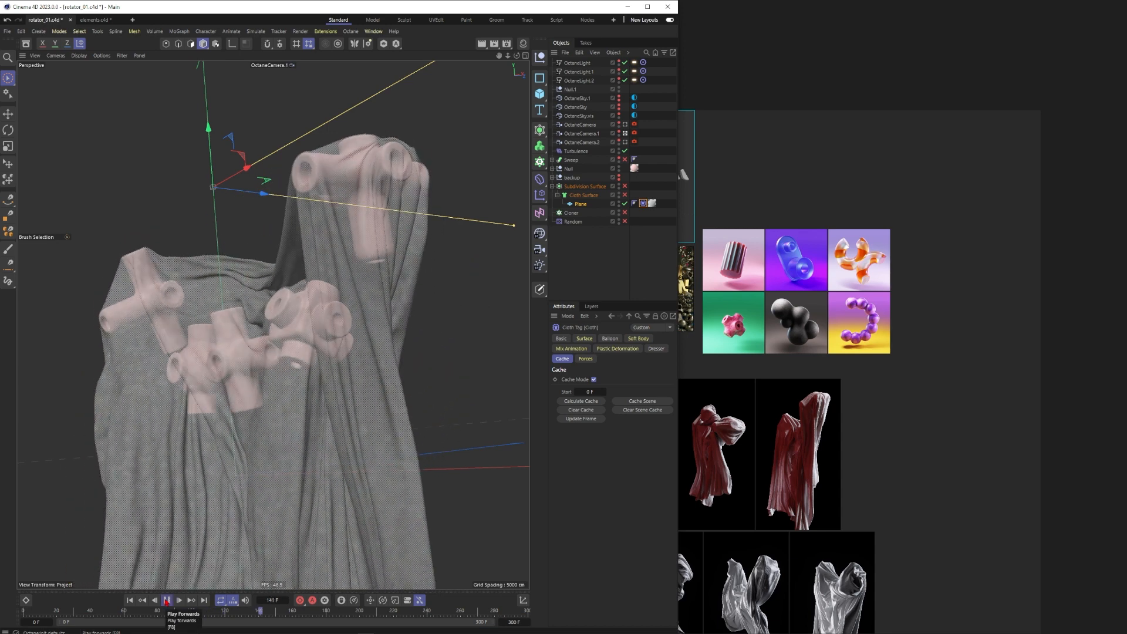
{"action": "left_click", "coordinate": [167, 601]}
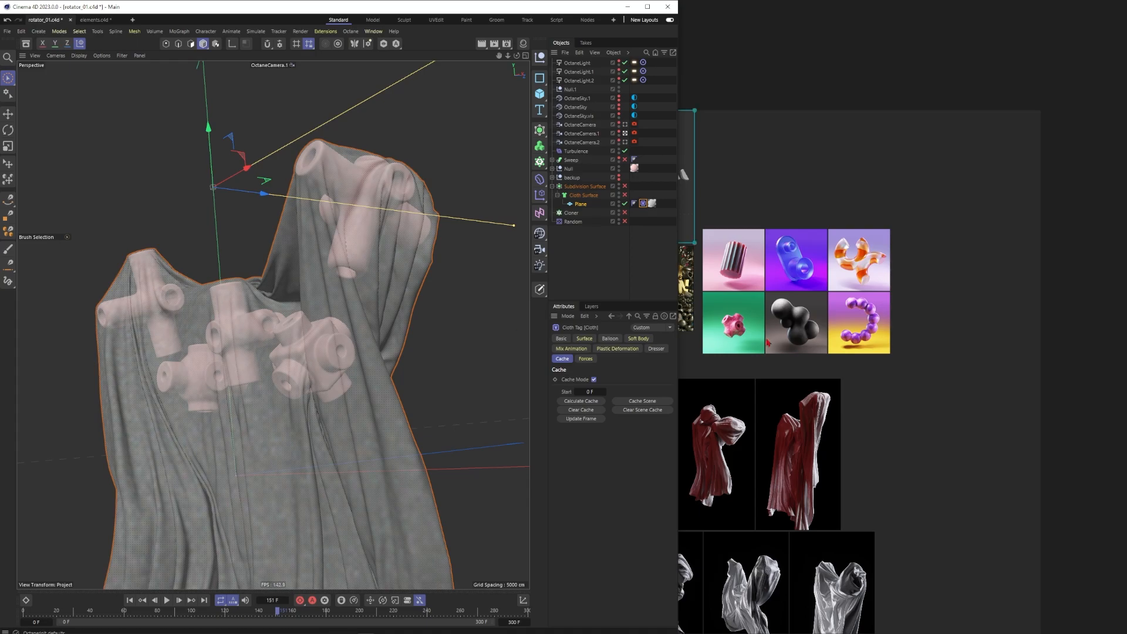
Switch to the reference image board and examine the three red cloth renders up close
{"action": "left_click", "coordinate": [905, 432]}
{"action": "scroll", "coordinate": [698, 460], "scroll_direction": "up", "scroll_amount": 5}
{"action": "middle_click_drag", "start_coordinate": [699, 459], "coordinate": [694, 357]}
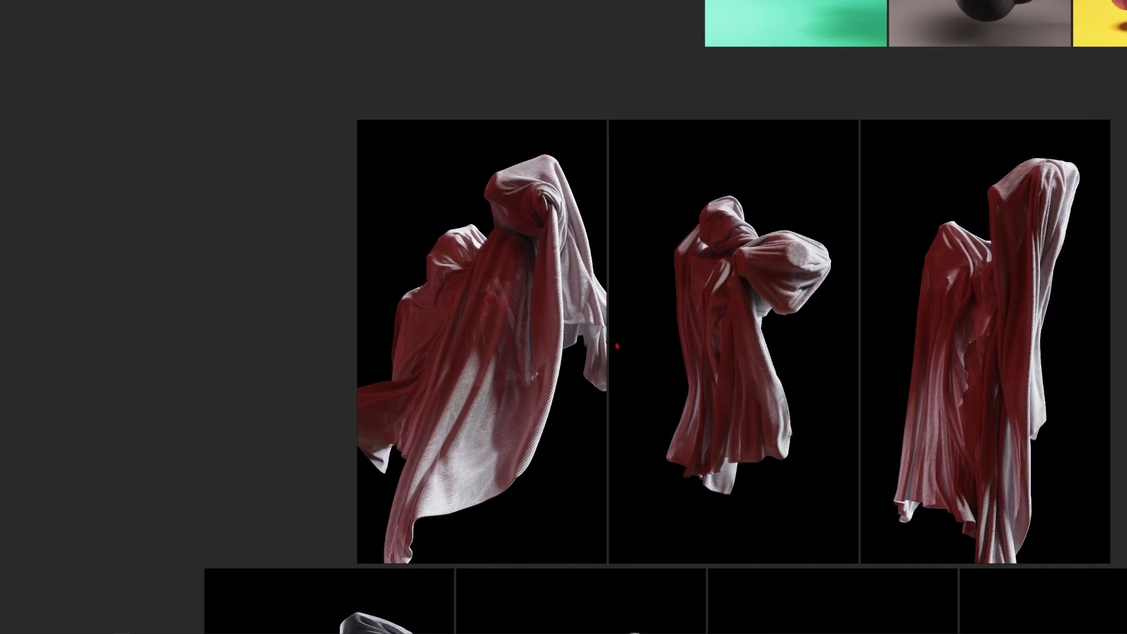
{"action": "scroll", "coordinate": [481, 322], "scroll_direction": "up", "scroll_amount": 4}
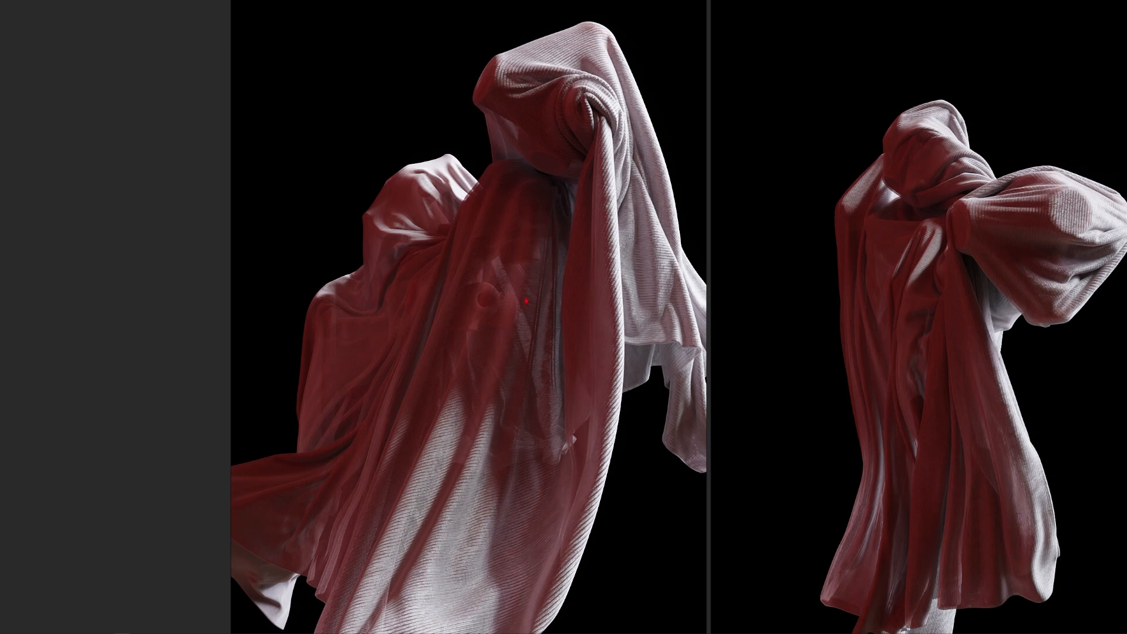
{"action": "scroll", "coordinate": [515, 221], "scroll_direction": "down", "scroll_amount": 5}
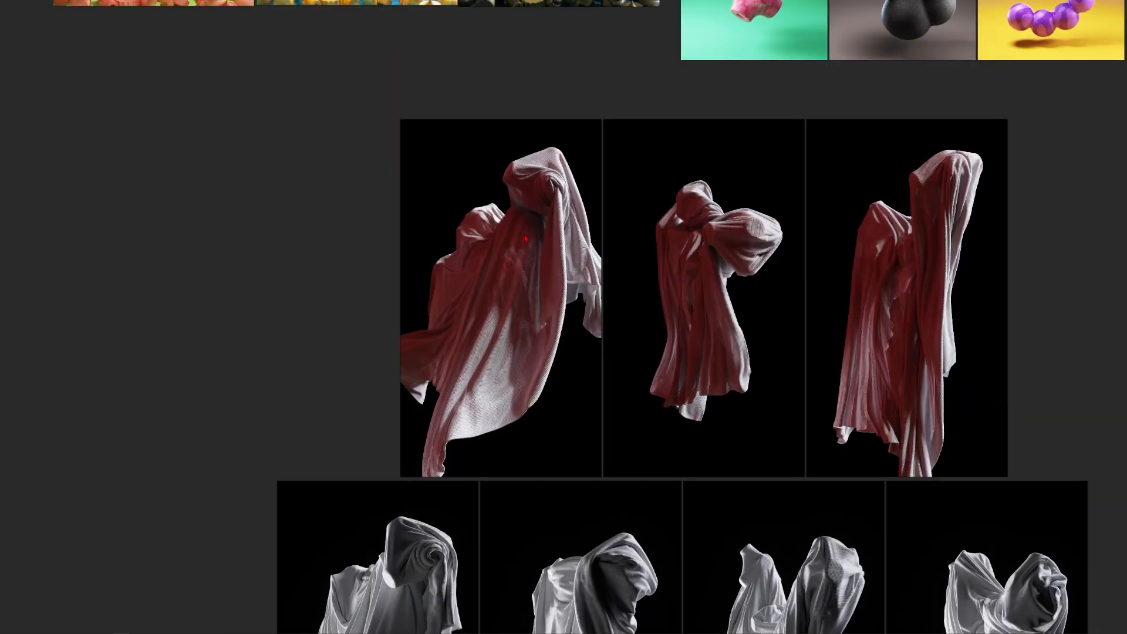
{"action": "scroll", "coordinate": [714, 262], "scroll_direction": "up", "scroll_amount": 3}
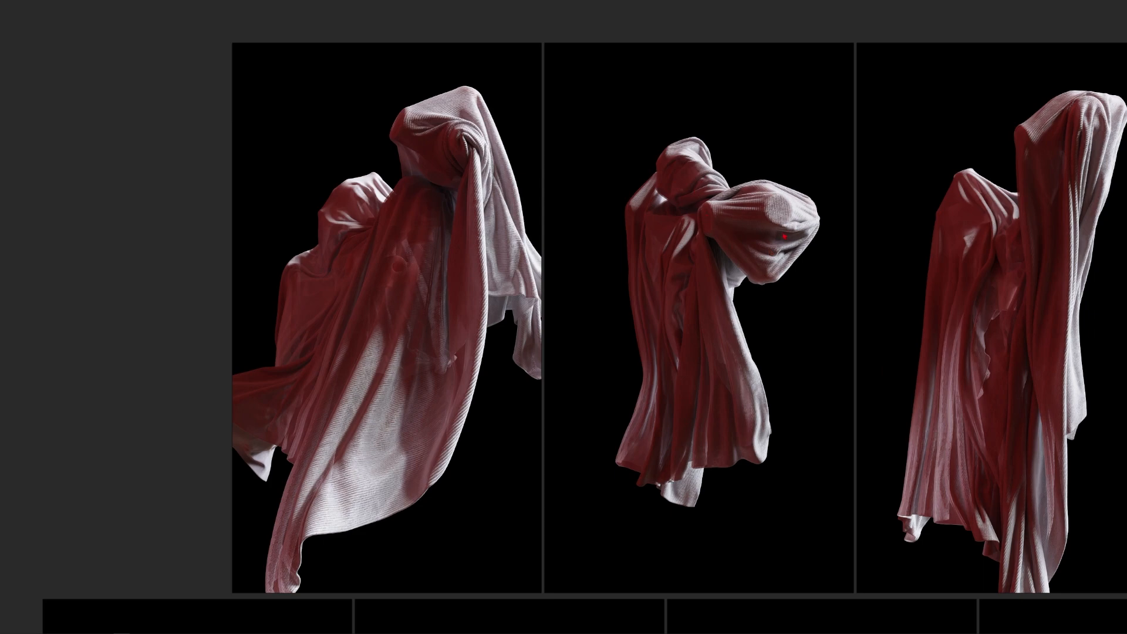
{"action": "scroll", "coordinate": [761, 253], "scroll_direction": "up", "scroll_amount": 4}
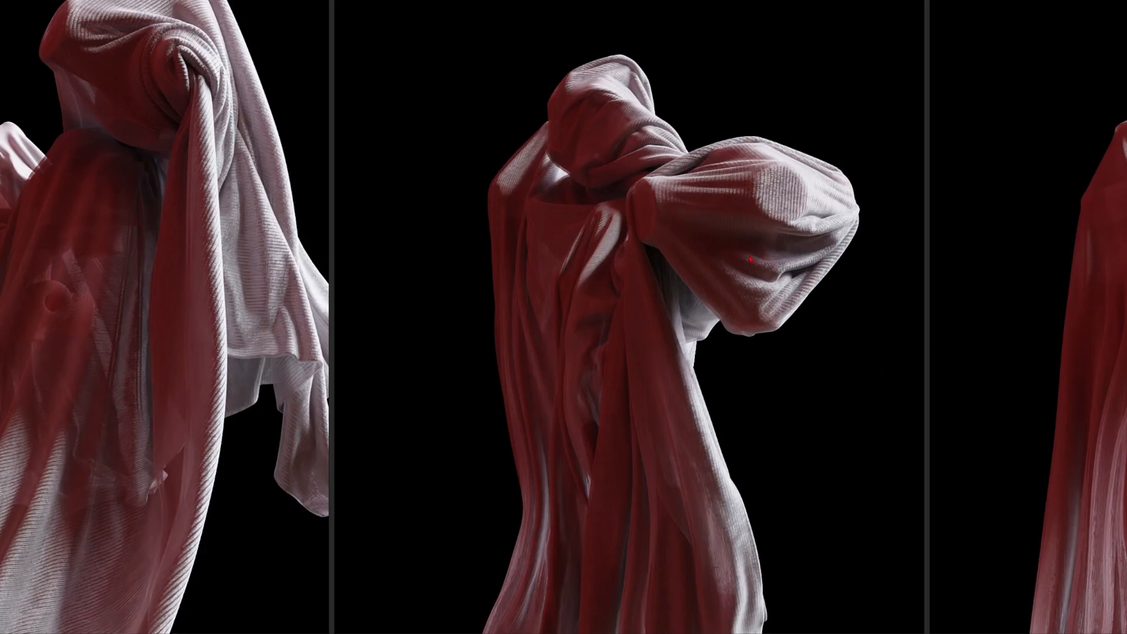
{"action": "scroll", "coordinate": [750, 259], "scroll_direction": "down", "scroll_amount": 4}
{"action": "scroll", "coordinate": [744, 313], "scroll_direction": "down", "scroll_amount": 4}
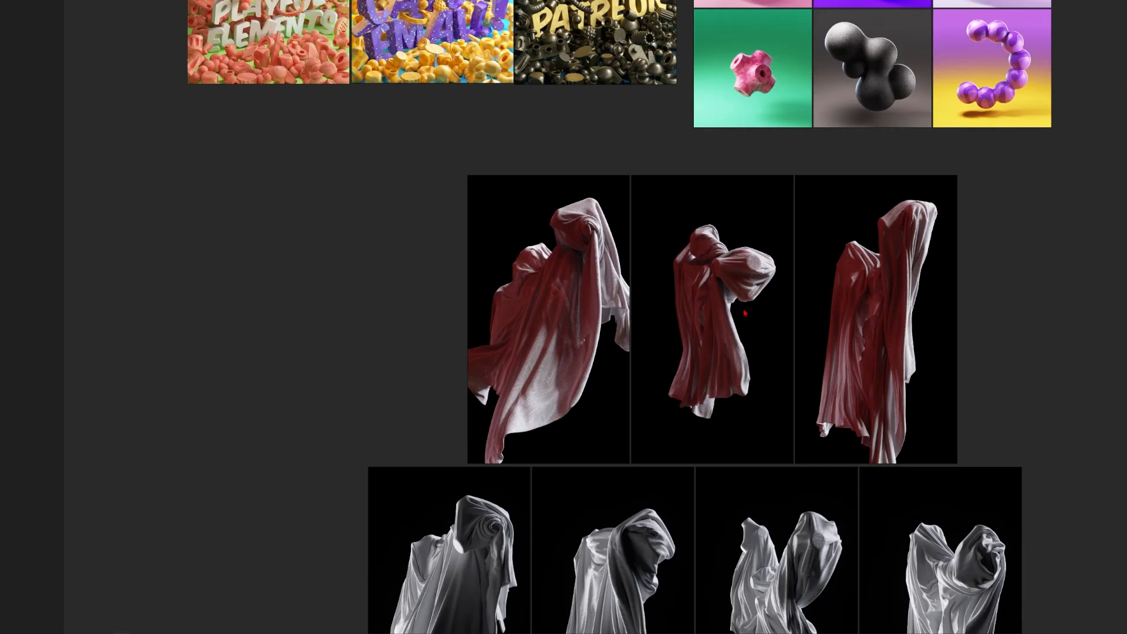
Examine the row of grey cloth renders, then return to the overview of the reference images
{"action": "middle_click_drag", "start_coordinate": [768, 394], "coordinate": [782, 185]}
{"action": "scroll", "coordinate": [512, 431], "scroll_direction": "up", "scroll_amount": 3}
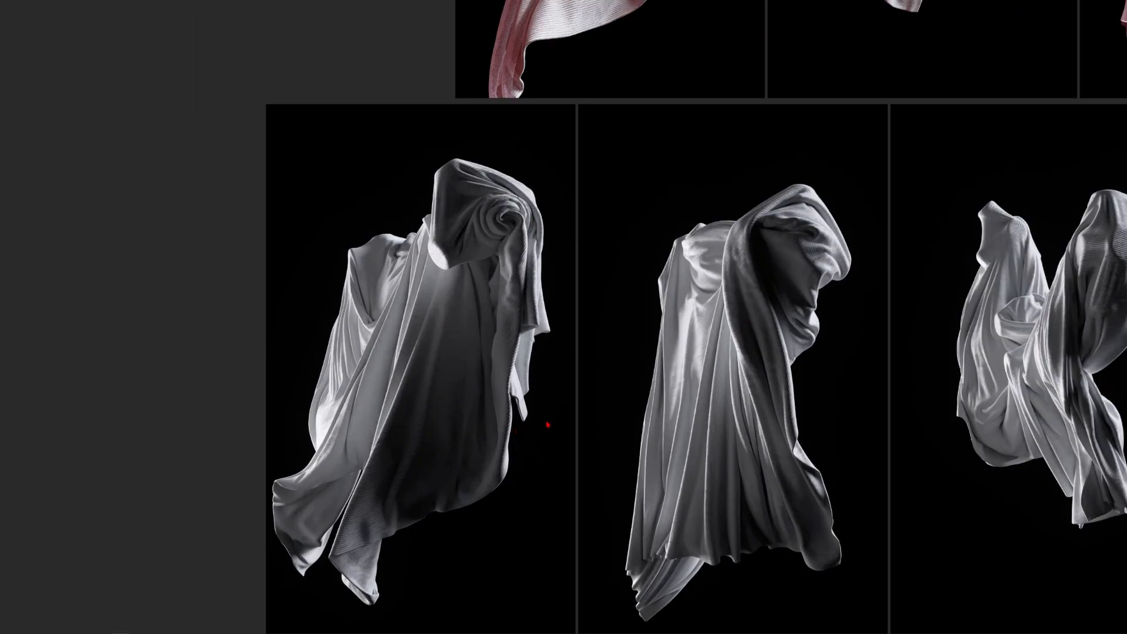
{"action": "scroll", "coordinate": [639, 390], "scroll_direction": "up", "scroll_amount": 1}
{"action": "middle_click_drag", "start_coordinate": [821, 330], "coordinate": [462, 313]}
{"action": "scroll", "coordinate": [728, 324], "scroll_direction": "down", "scroll_amount": 3}
{"action": "middle_click_drag", "start_coordinate": [716, 222], "coordinate": [678, 315]}
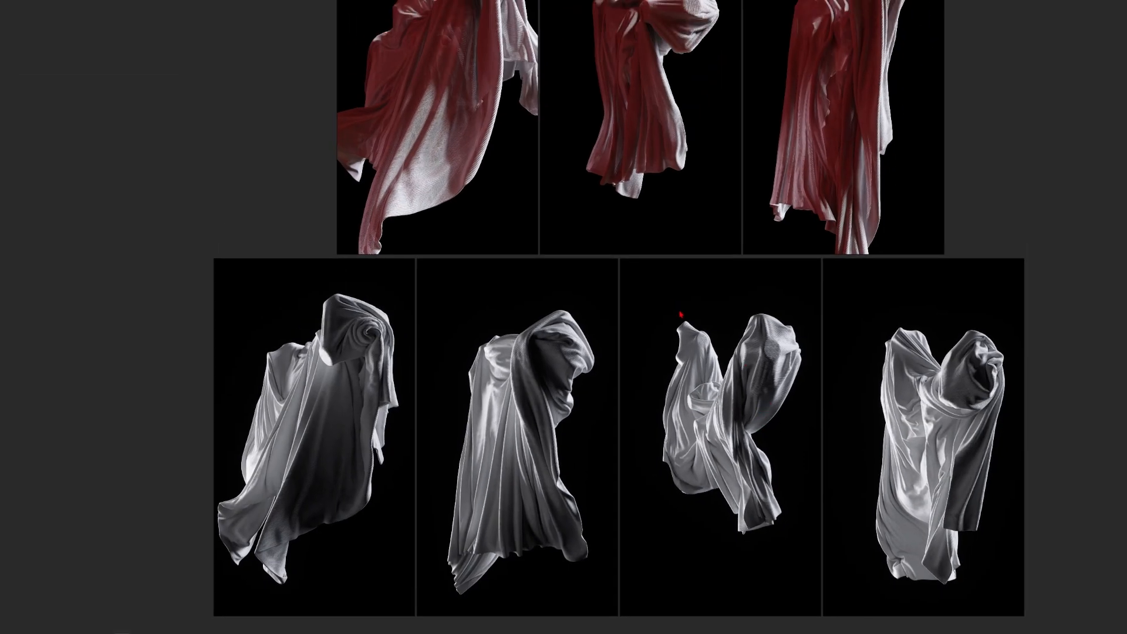
{"action": "scroll", "coordinate": [679, 315], "scroll_direction": "down", "scroll_amount": 1}
{"action": "middle_click_drag", "start_coordinate": [610, 121], "coordinate": [650, 372]}
{"action": "middle_click_drag", "start_coordinate": [642, 237], "coordinate": [670, 329]}
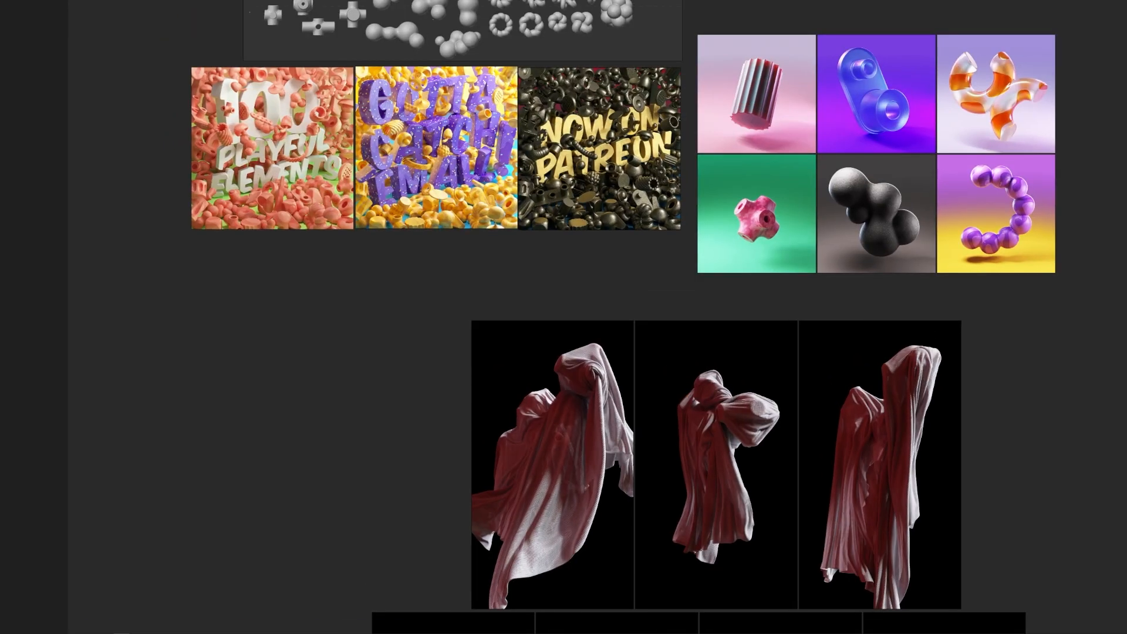
Switch back to Cinema 4D, select the cloth plane and scrub through the simulation
{"action": "left_click", "coordinate": [365, 627]}
{"action": "left_click", "coordinate": [350, 465]}
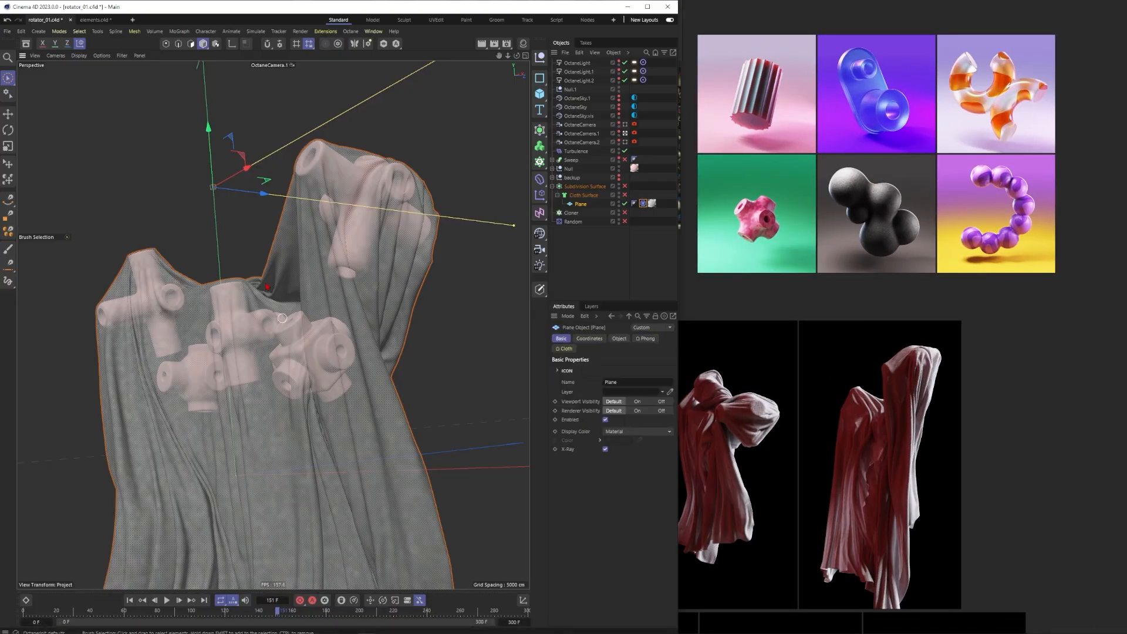
{"action": "left_click_drag", "start_coordinate": [47, 612], "coordinate": [70, 621]}
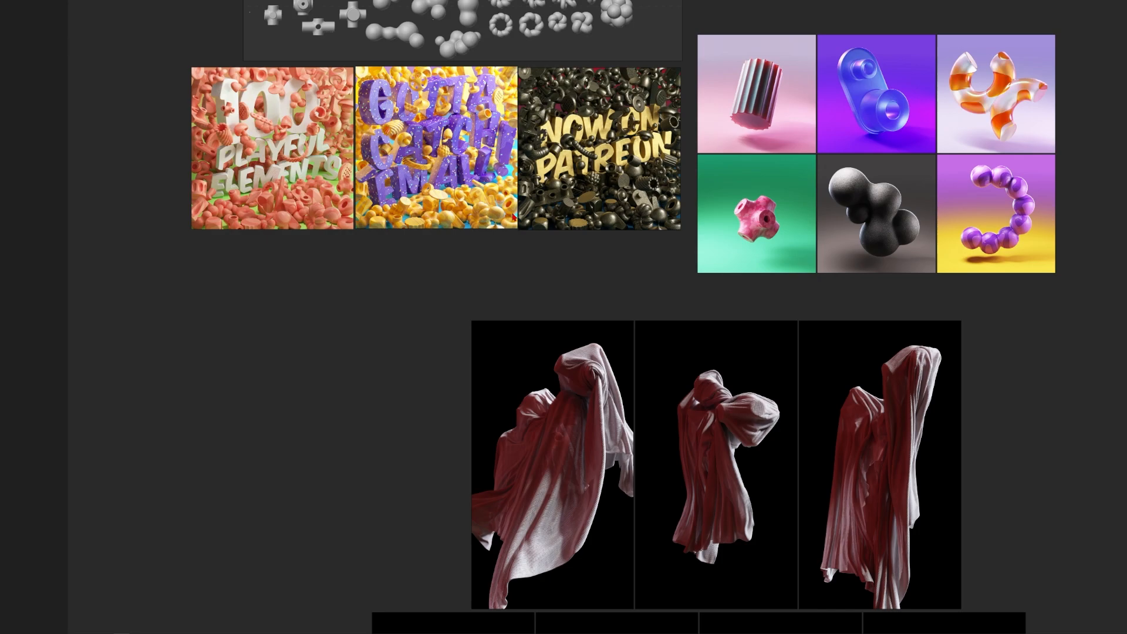
Switch to the reference board and examine the pink cross element render and the overview of grey elements
{"action": "middle_click_drag", "start_coordinate": [511, 193], "coordinate": [482, 293]}
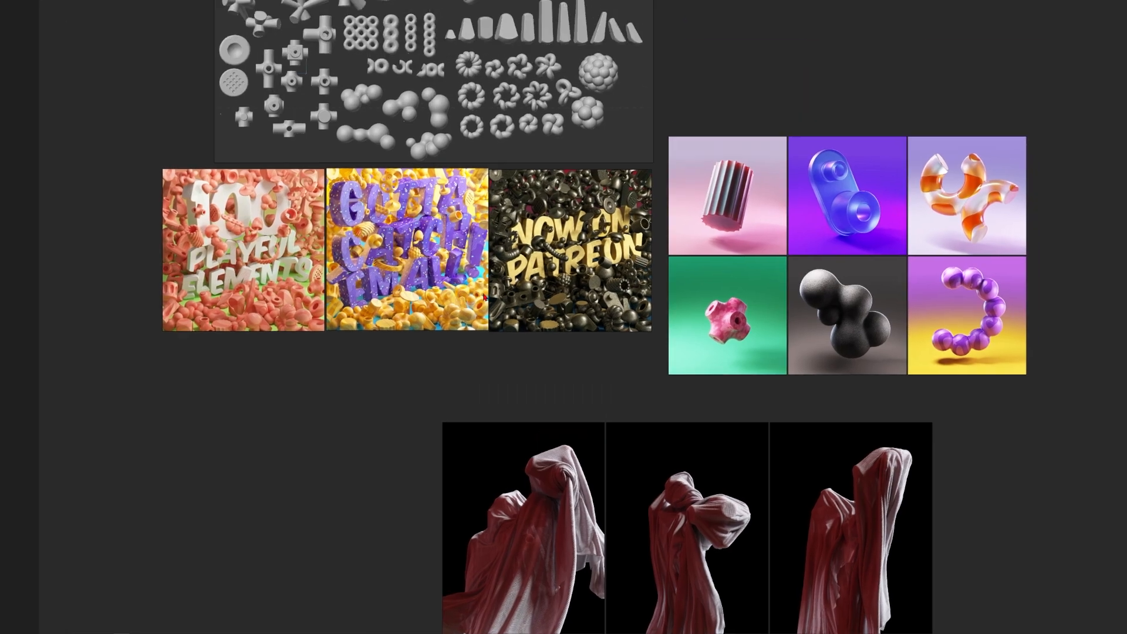
{"action": "scroll", "coordinate": [734, 300], "scroll_direction": "up", "scroll_amount": 3}
{"action": "scroll", "coordinate": [739, 367], "scroll_direction": "up", "scroll_amount": 4}
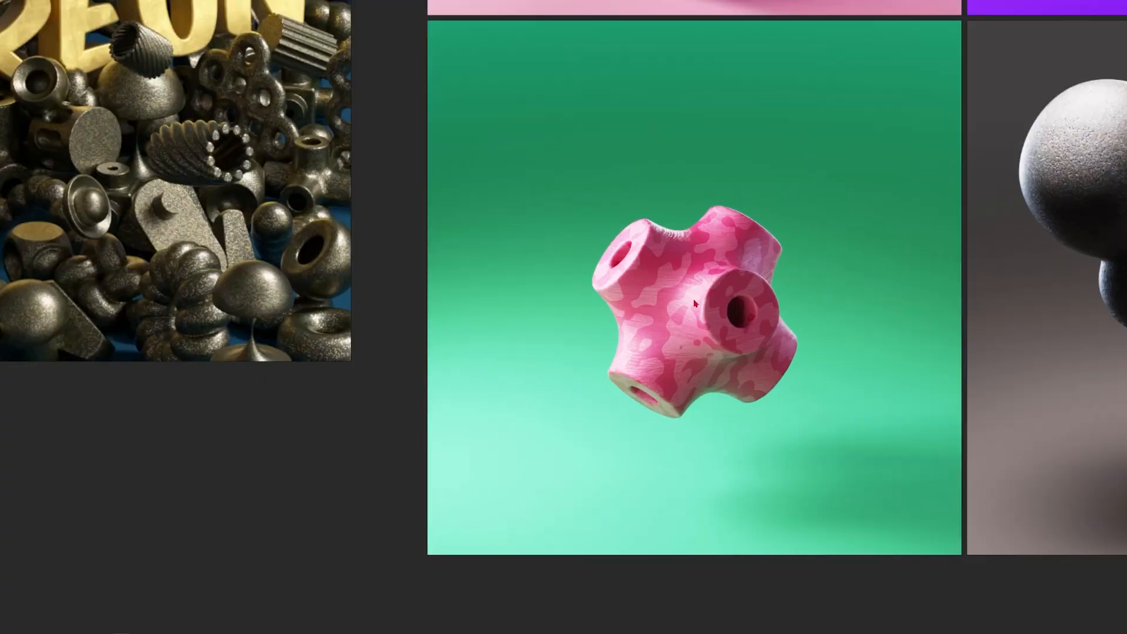
{"action": "scroll", "coordinate": [663, 278], "scroll_direction": "down", "scroll_amount": 6}
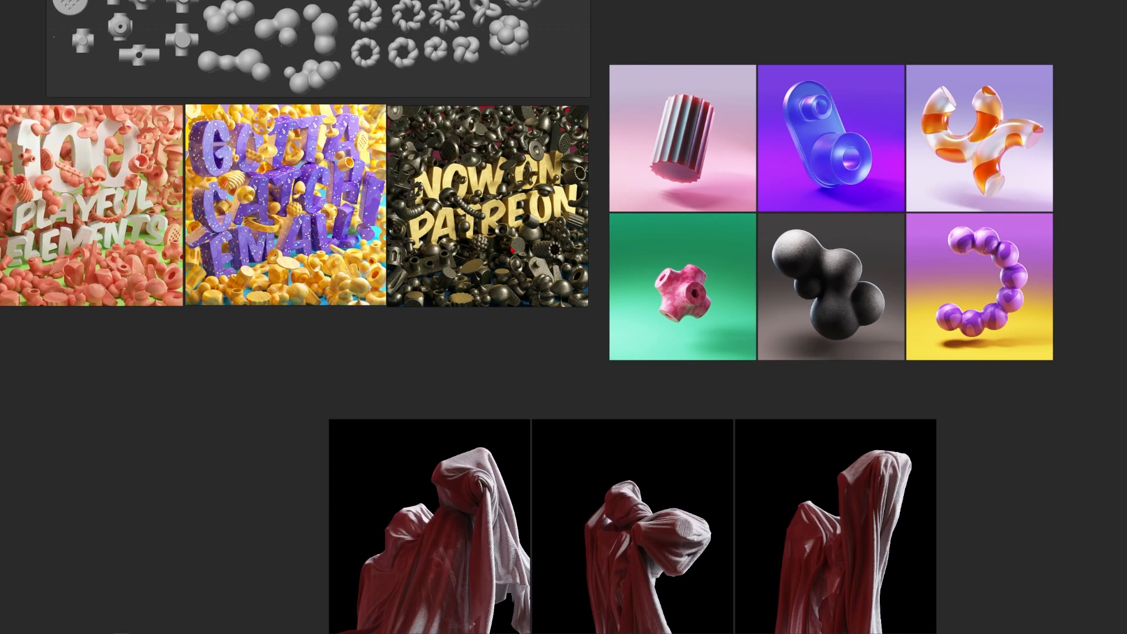
{"action": "middle_click_drag", "start_coordinate": [653, 287], "coordinate": [838, 524]}
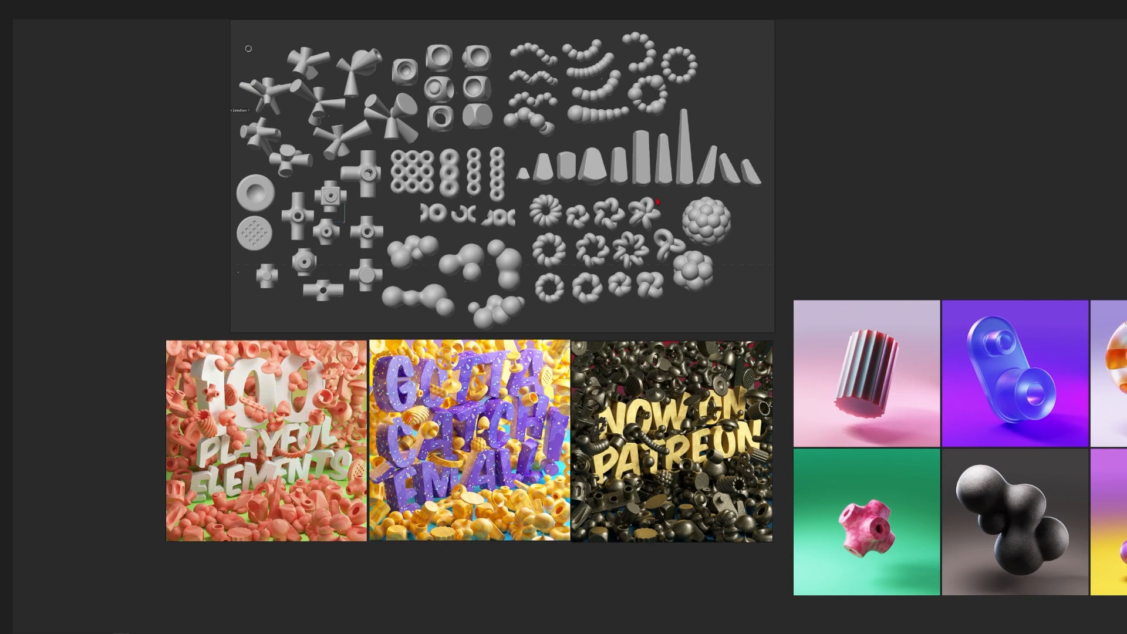
{"action": "middle_click_drag", "start_coordinate": [512, 176], "coordinate": [552, 227]}
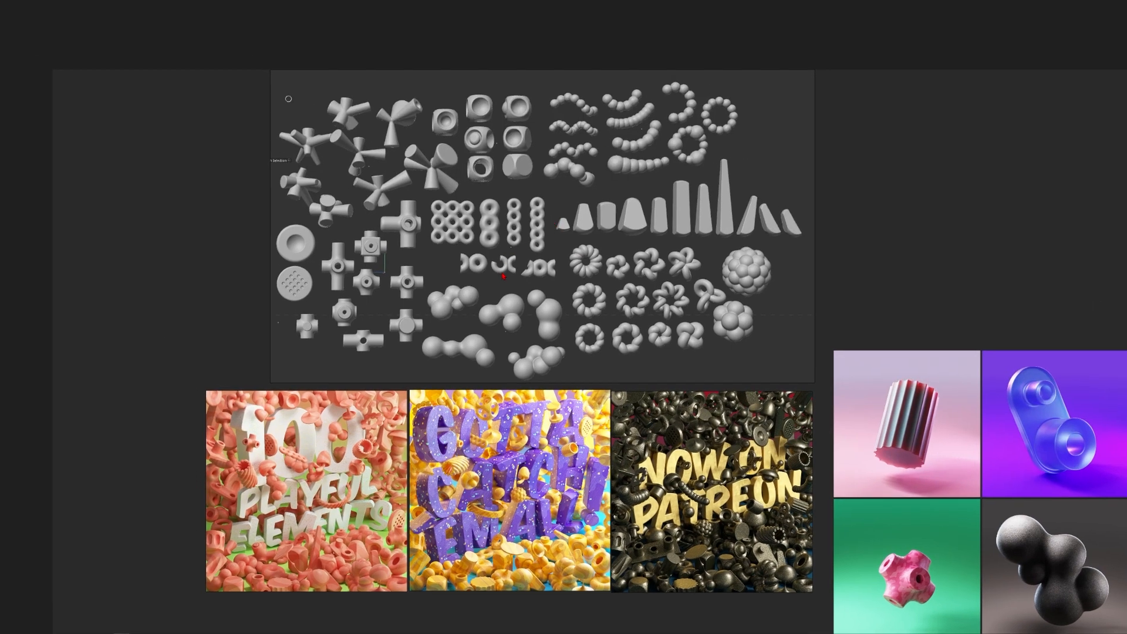
{"action": "scroll", "coordinate": [503, 276], "scroll_direction": "up", "scroll_amount": 4}
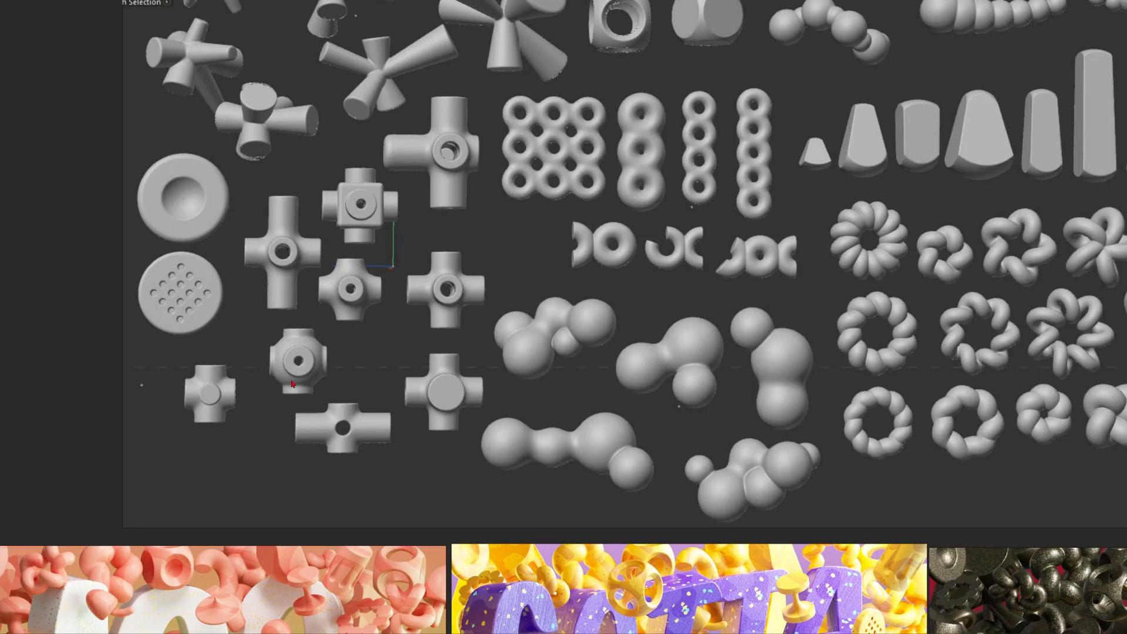
{"action": "scroll", "coordinate": [370, 373], "scroll_direction": "down", "scroll_amount": 5}
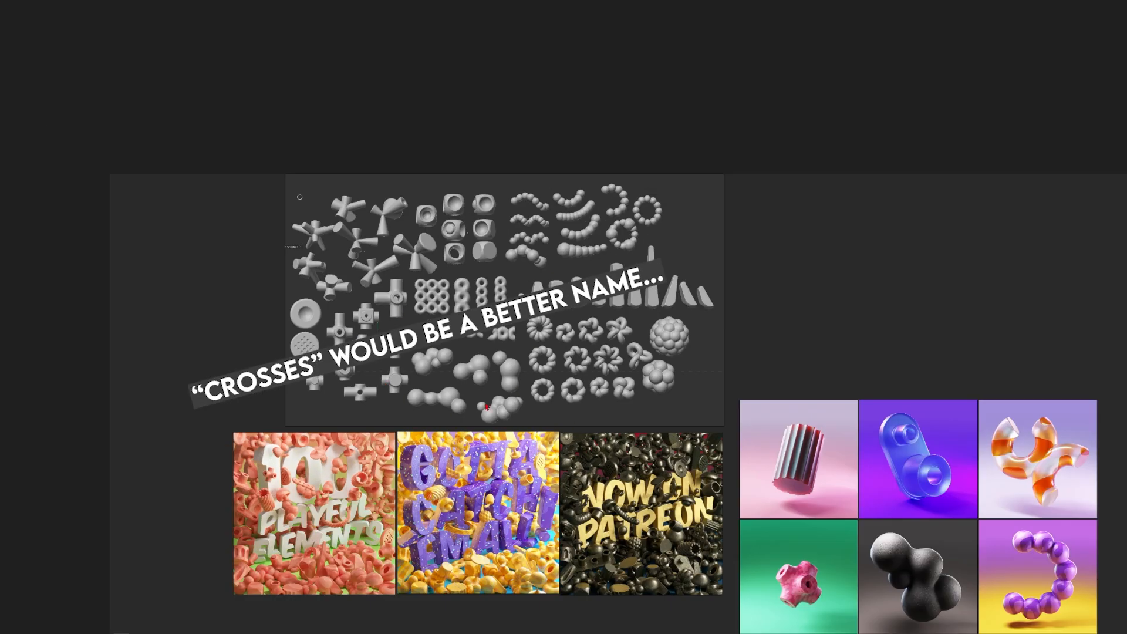
Examine the ribbed cylinder and blue element renders up close, then the lettering renders beside them
{"action": "scroll", "coordinate": [826, 499], "scroll_direction": "up", "scroll_amount": 5}
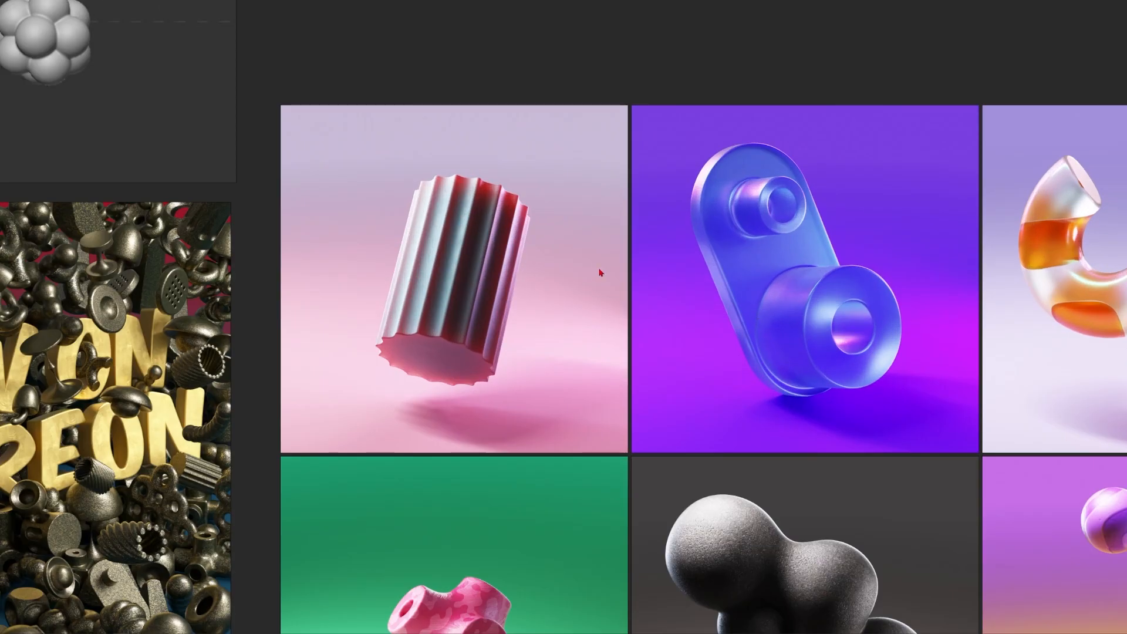
{"action": "middle_click_drag", "start_coordinate": [741, 330], "coordinate": [594, 356]}
{"action": "scroll", "coordinate": [245, 315], "scroll_direction": "up", "scroll_amount": 2}
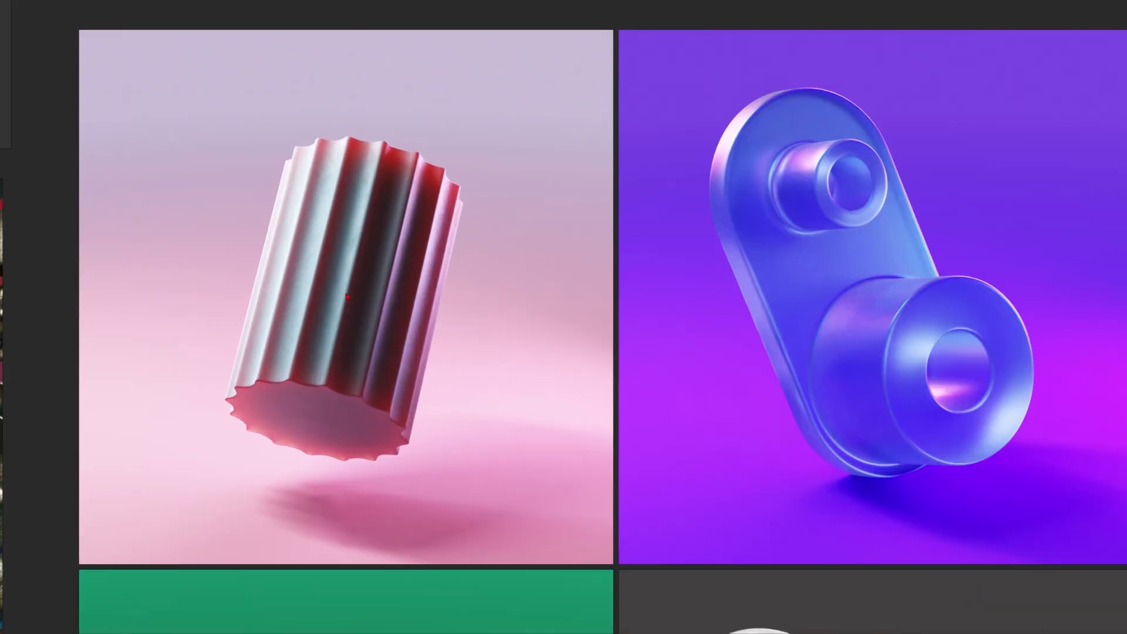
{"action": "middle_click_drag", "start_coordinate": [363, 144], "coordinate": [443, 175]}
{"action": "scroll", "coordinate": [438, 403], "scroll_direction": "down", "scroll_amount": 4}
{"action": "middle_click_drag", "start_coordinate": [375, 480], "coordinate": [720, 294]}
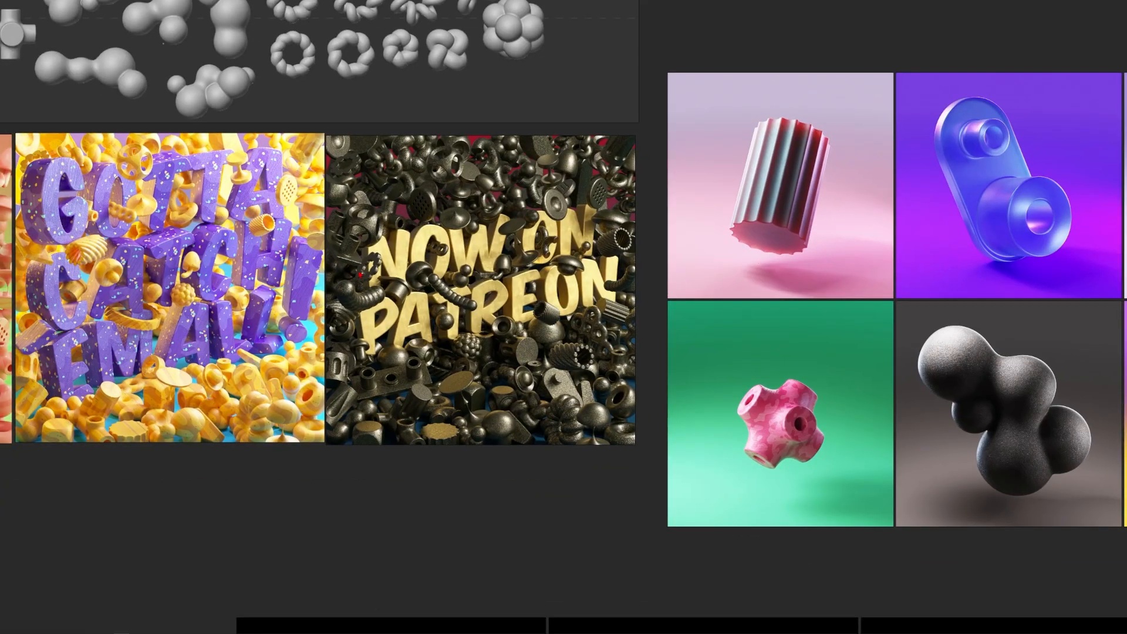
{"action": "scroll", "coordinate": [329, 256], "scroll_direction": "down", "scroll_amount": 3}
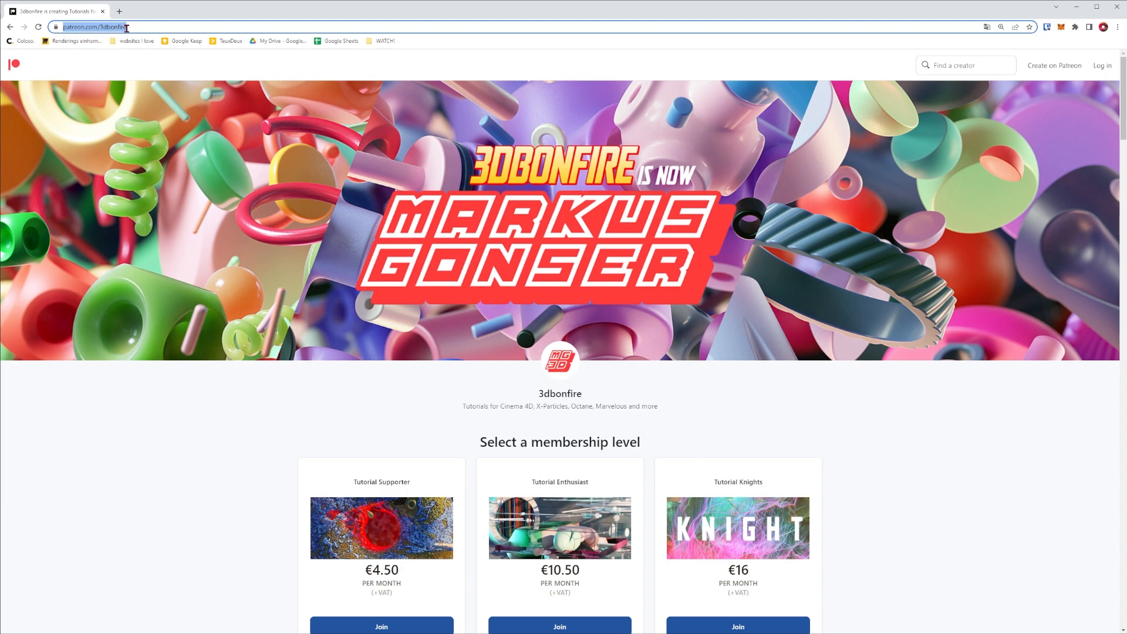
Look through the membership levels on the 3dbonfire Patreon page in the browser
{"action": "left_click", "coordinate": [433, 421]}
{"action": "scroll", "coordinate": [503, 416], "scroll_direction": "down", "scroll_amount": 4}
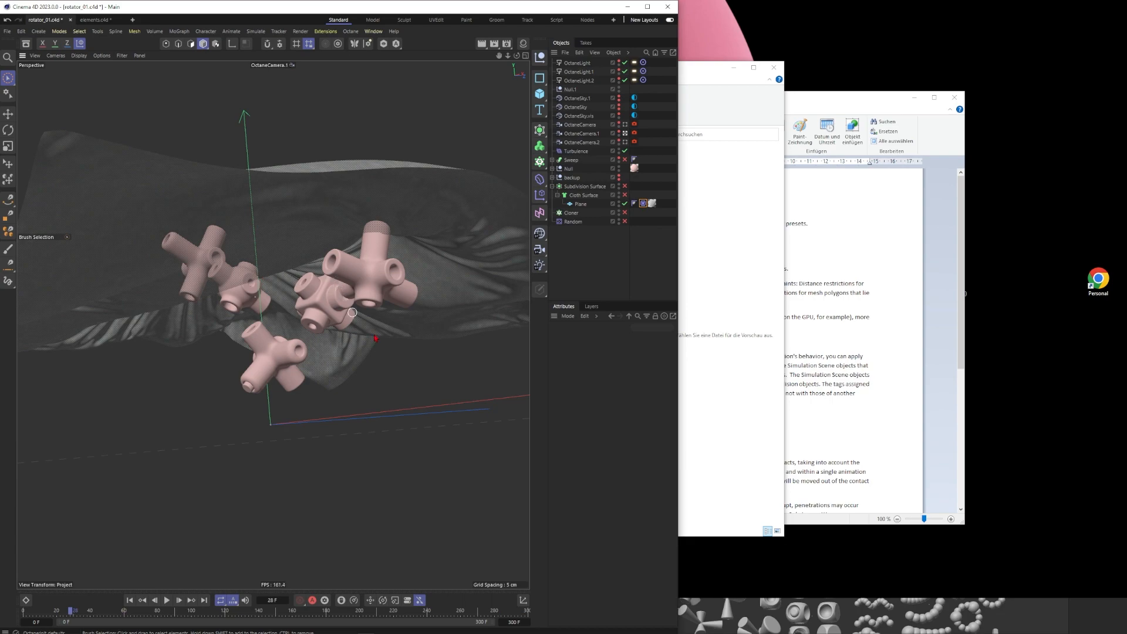
Switch back to Cinema 4D and inspect the draped cloth simulation from other angles and at different frames
{"action": "left_click_drag", "start_coordinate": [291, 222], "coordinate": [315, 264], "text": "alt"}
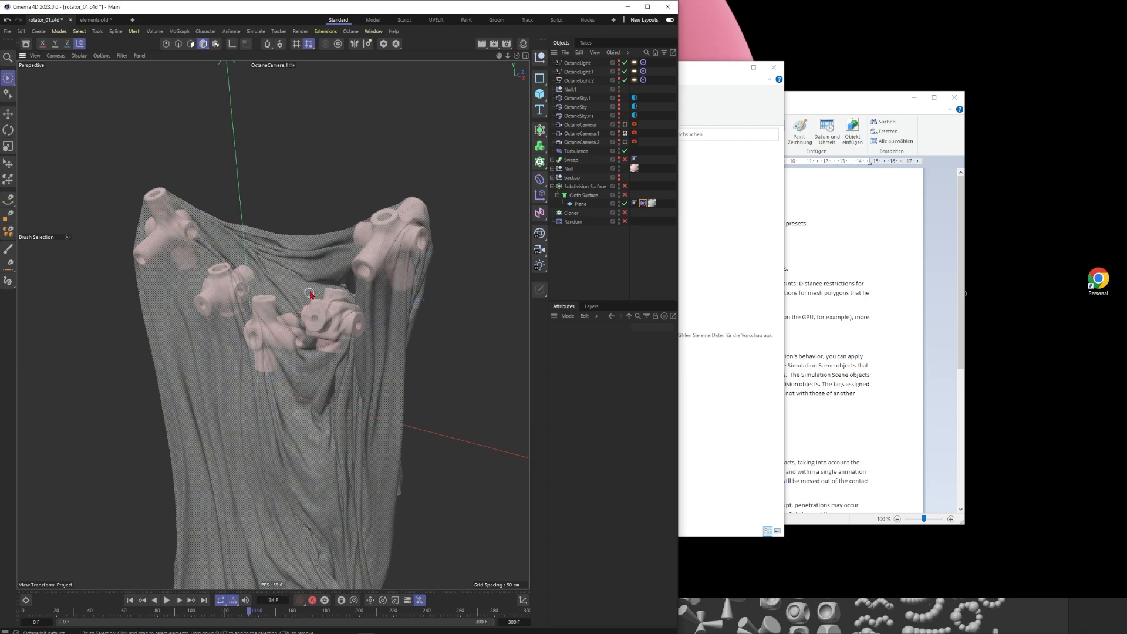
{"action": "left_click_drag", "start_coordinate": [309, 294], "coordinate": [308, 294], "text": "alt"}
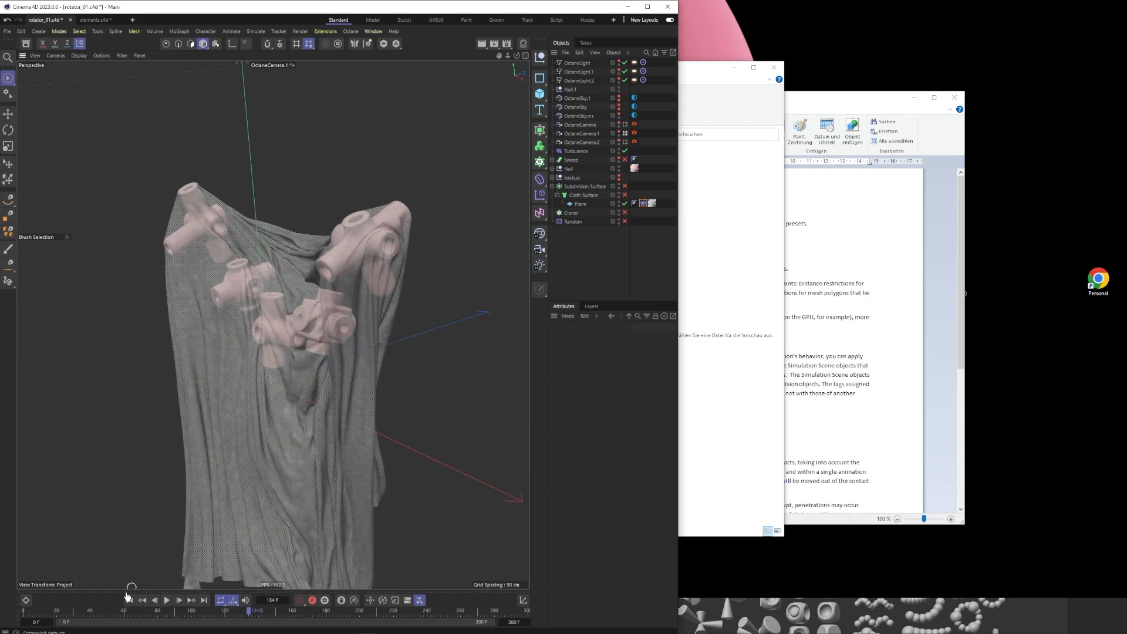
{"action": "left_click_drag", "start_coordinate": [98, 609], "coordinate": [430, 616]}
{"action": "left_click_drag", "start_coordinate": [293, 337], "coordinate": [324, 286], "text": "alt"}
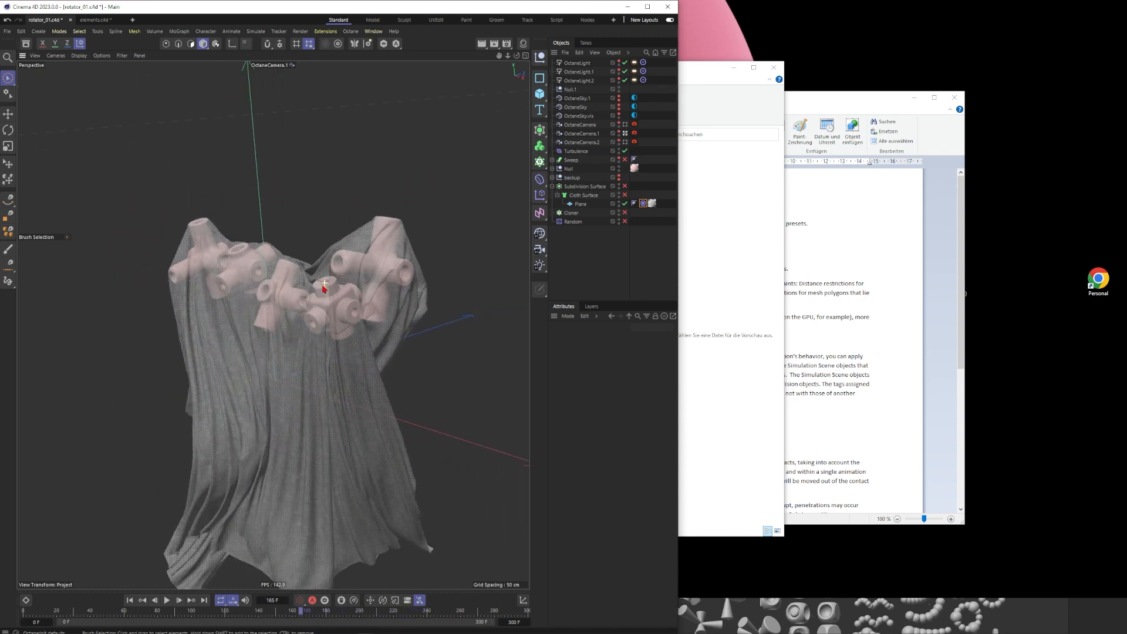
Switch to the elements.c4d project and look over the full collection of modelled elements
{"action": "left_click", "coordinate": [278, 393]}
{"action": "left_click_drag", "start_coordinate": [574, 249], "coordinate": [594, 60]}
{"action": "key", "text": "Delete"}
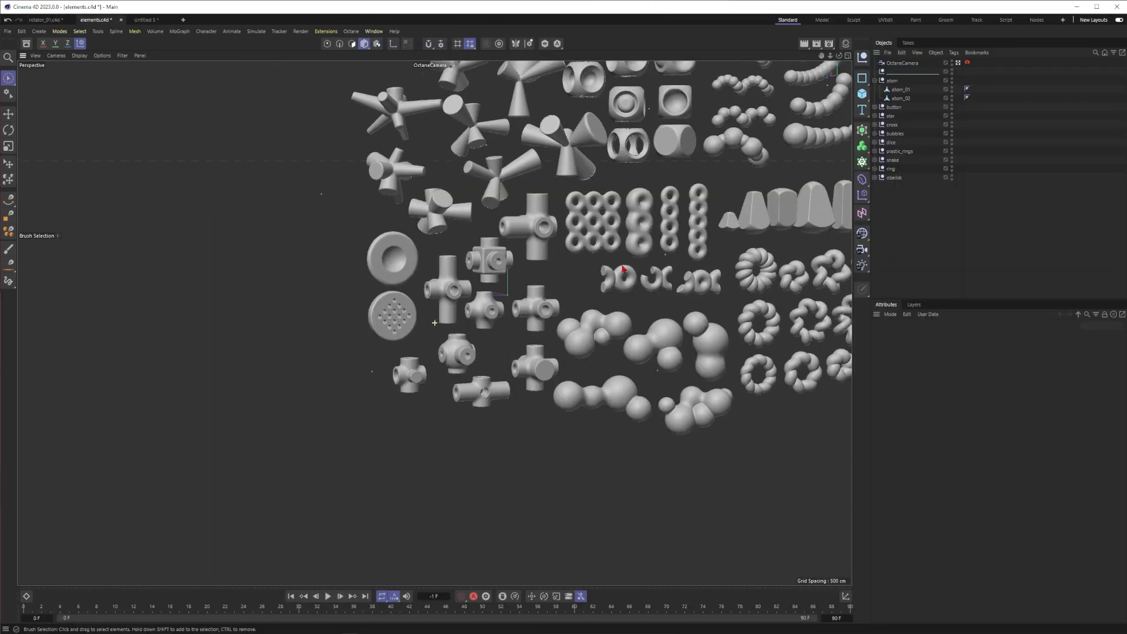
{"action": "scroll", "coordinate": [422, 324], "scroll_direction": "down", "scroll_amount": 4}
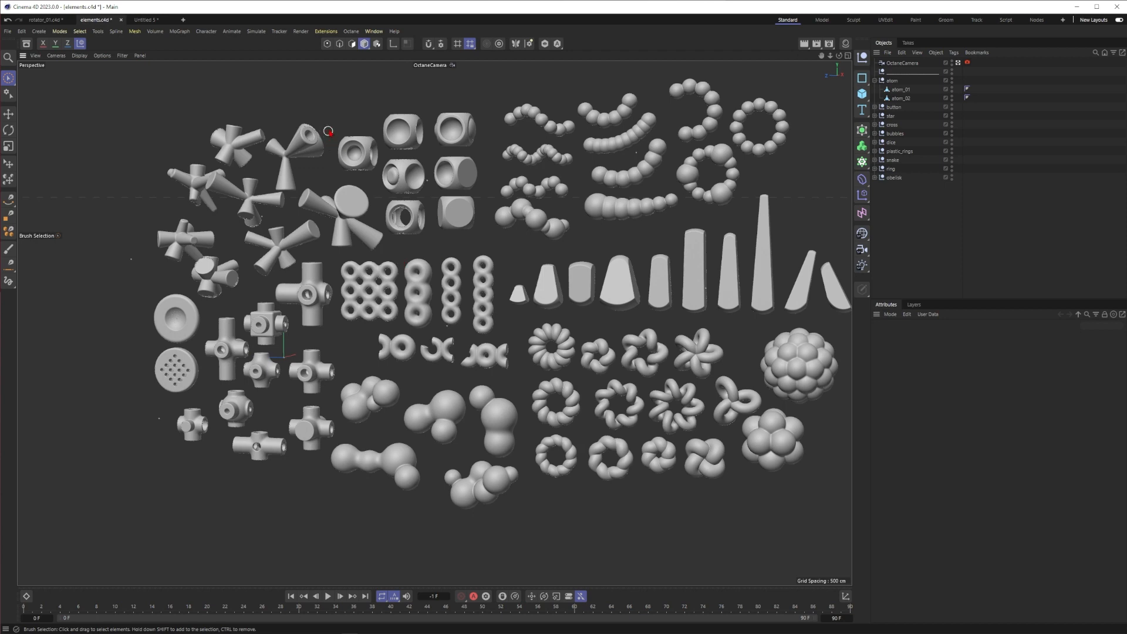
Select the cross null with its elements cross_01 to cross_09 in the elements project and copy them
{"action": "left_click_drag", "start_coordinate": [411, 209], "coordinate": [487, 252], "text": "alt"}
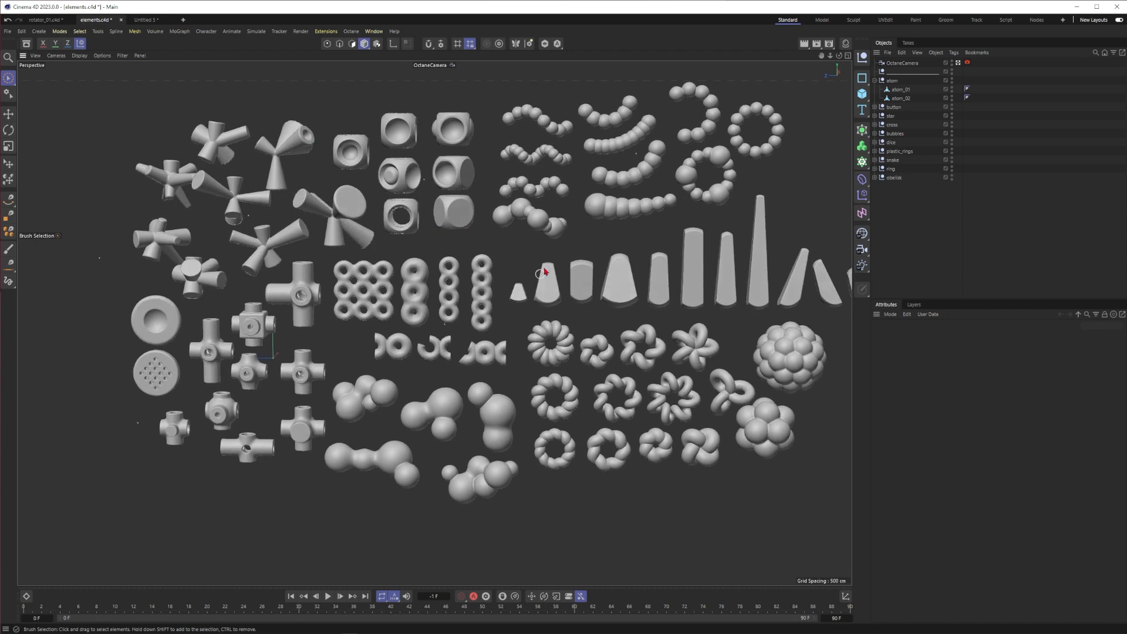
{"action": "scroll", "coordinate": [437, 211], "scroll_direction": "up", "scroll_amount": 5}
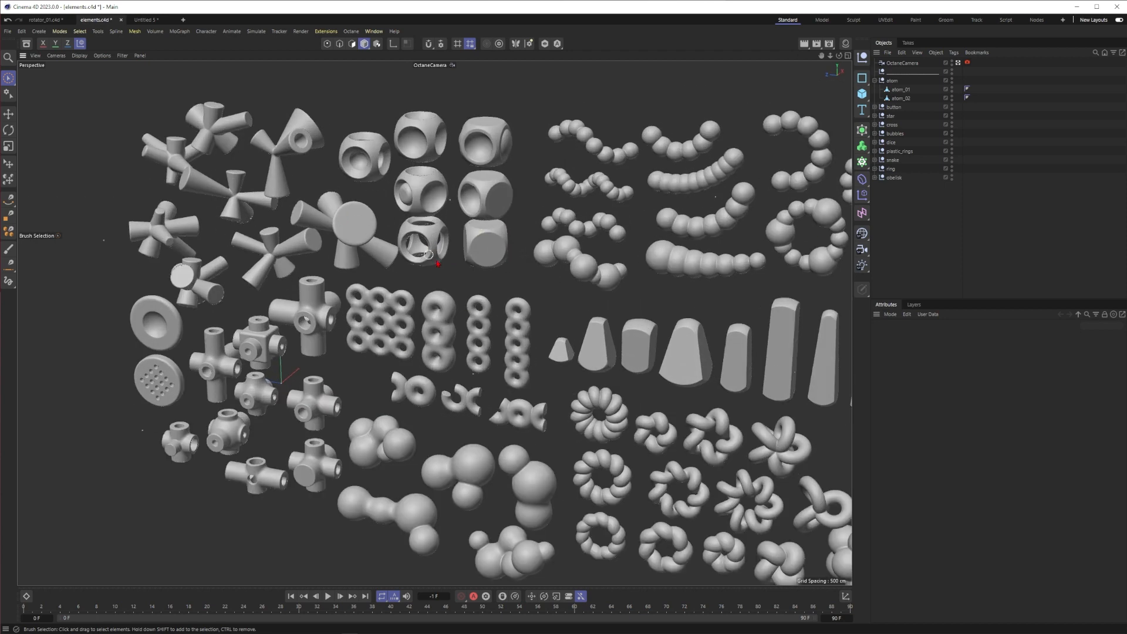
{"action": "scroll", "coordinate": [431, 233], "scroll_direction": "up", "scroll_amount": 2}
{"action": "scroll", "coordinate": [467, 244], "scroll_direction": "up", "scroll_amount": 2}
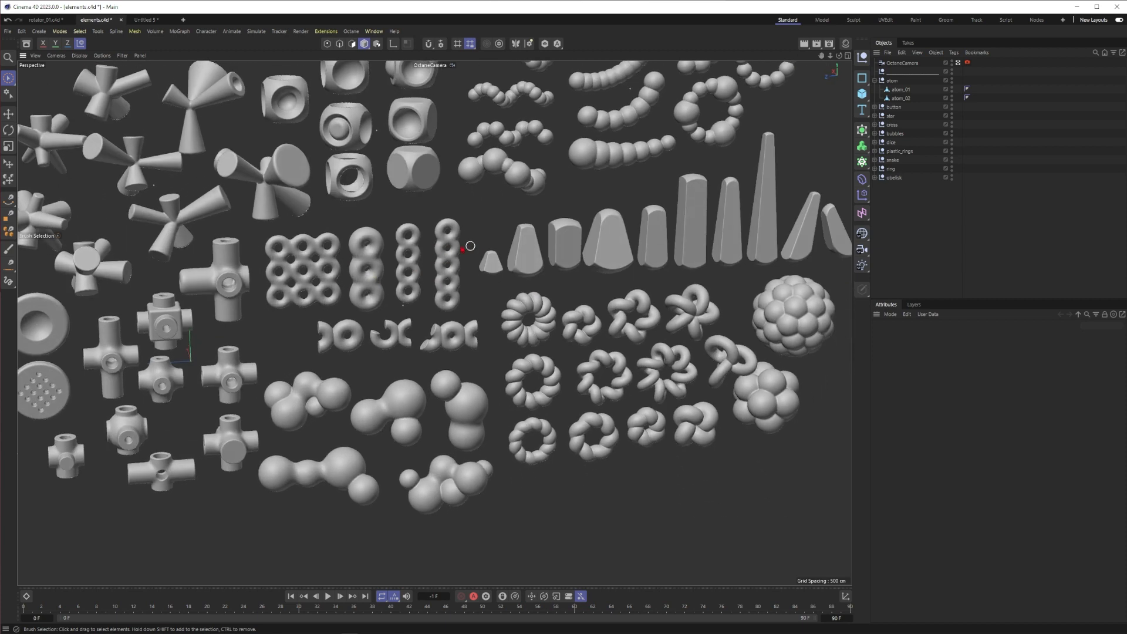
{"action": "mouse_move", "coordinate": [324, 280]}
{"action": "left_mouse_down", "text": "alt"}
{"action": "mouse_move", "coordinate": [331, 308]}
{"action": "mouse_move", "coordinate": [356, 303]}
{"action": "mouse_move", "coordinate": [310, 367]}
{"action": "mouse_move", "coordinate": [390, 443]}
{"action": "mouse_move", "coordinate": [378, 440]}
{"action": "left_mouse_up", "text": "alt"}
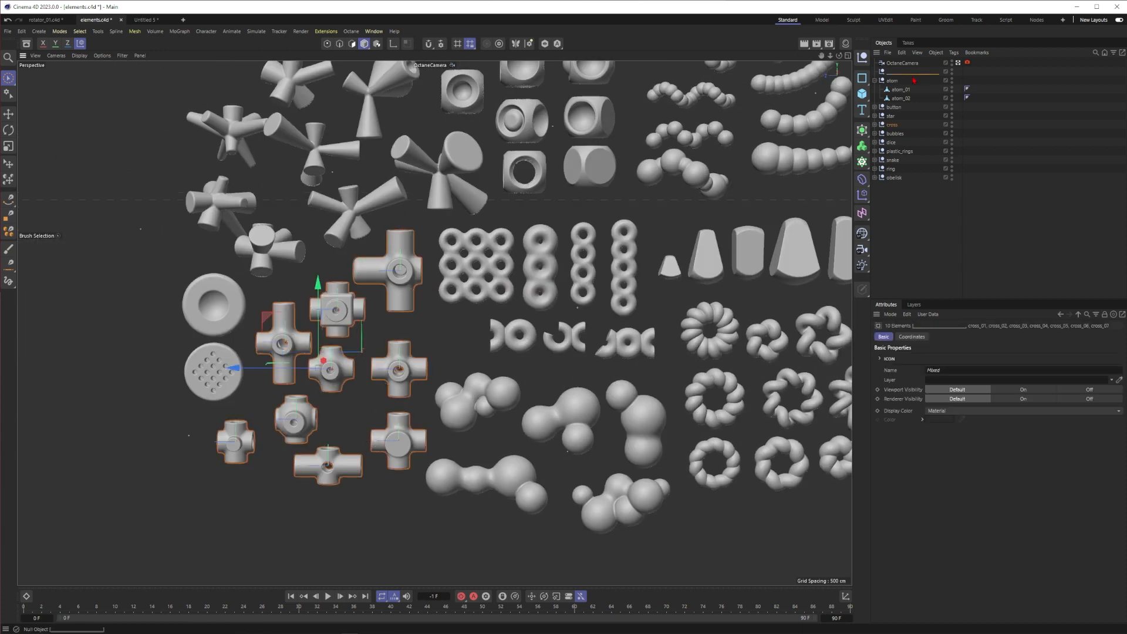
{"action": "left_click", "coordinate": [903, 53]}
{"action": "left_click", "coordinate": [917, 89]}
Paste the copied cross elements into the Untitled 5 project and clear the selection
{"action": "left_click", "coordinate": [147, 20]}
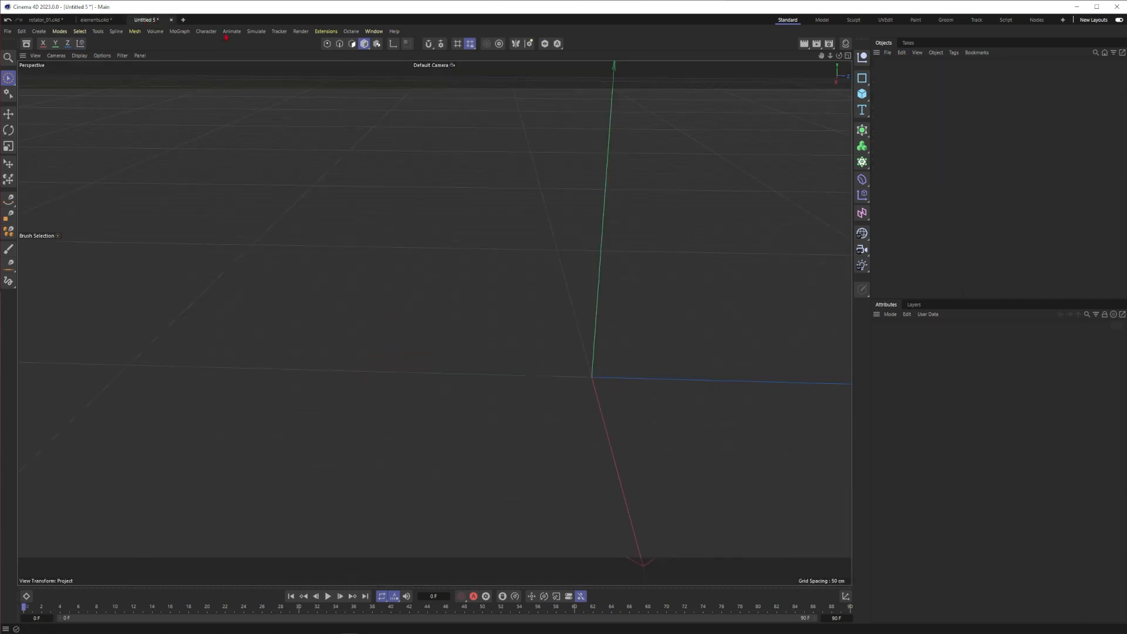
{"action": "left_click", "coordinate": [902, 53]}
{"action": "left_click", "coordinate": [916, 98]}
{"action": "right_click_drag", "start_coordinate": [548, 254], "coordinate": [315, 350], "text": "alt"}
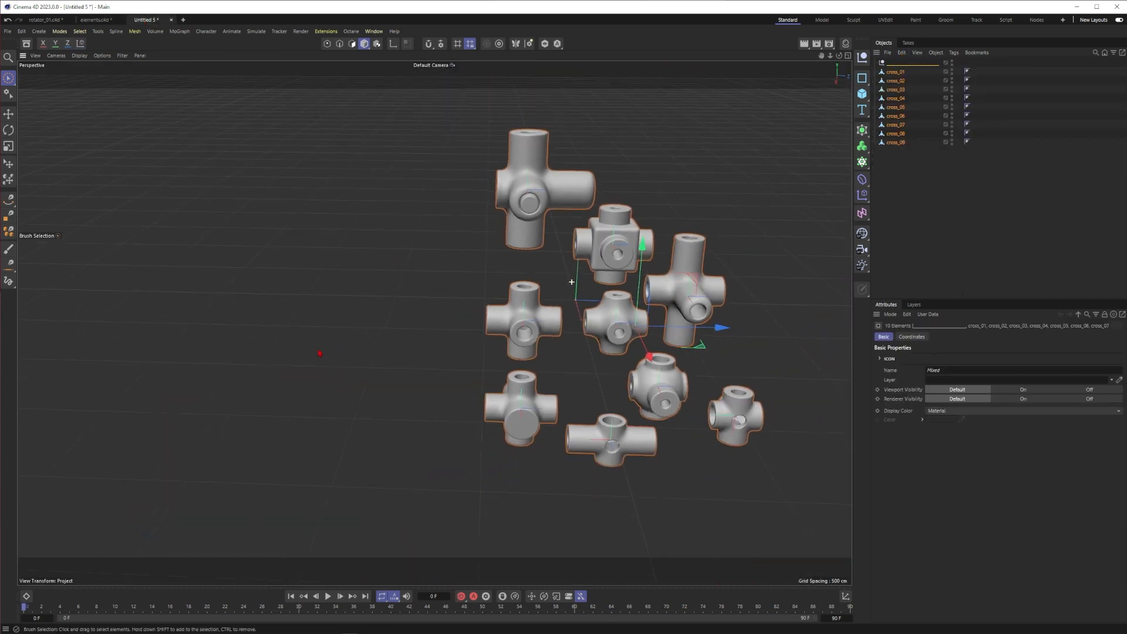
{"action": "middle_click_drag", "start_coordinate": [618, 304], "coordinate": [523, 286], "text": "alt"}
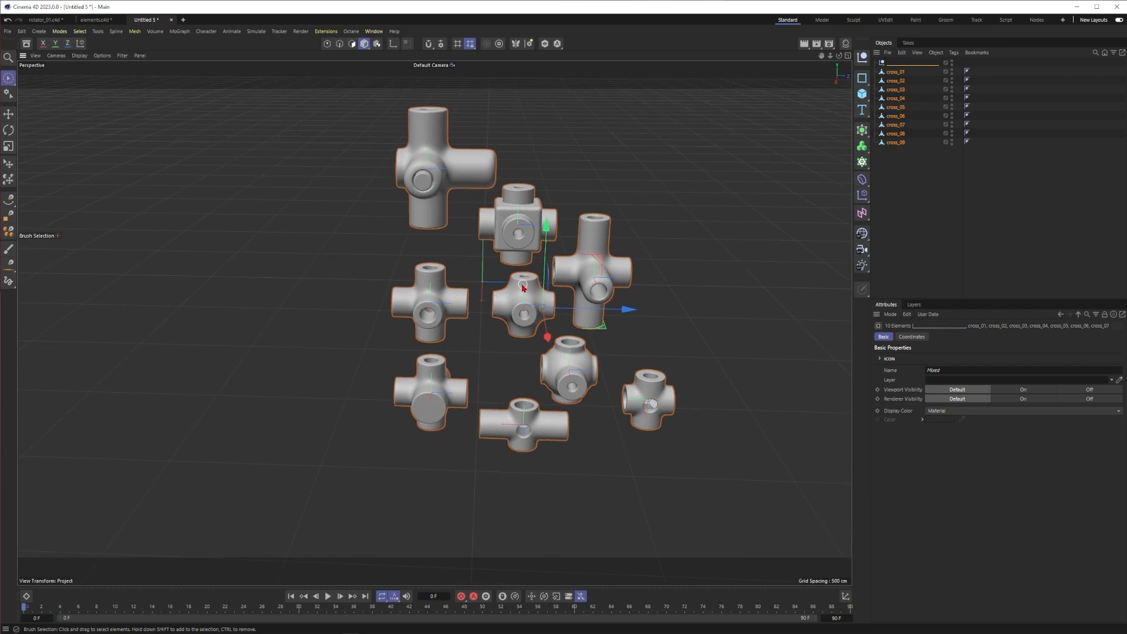
{"action": "left_click_drag", "start_coordinate": [523, 285], "coordinate": [546, 289], "text": "alt"}
{"action": "right_click_drag", "start_coordinate": [506, 304], "coordinate": [541, 285], "text": "alt"}
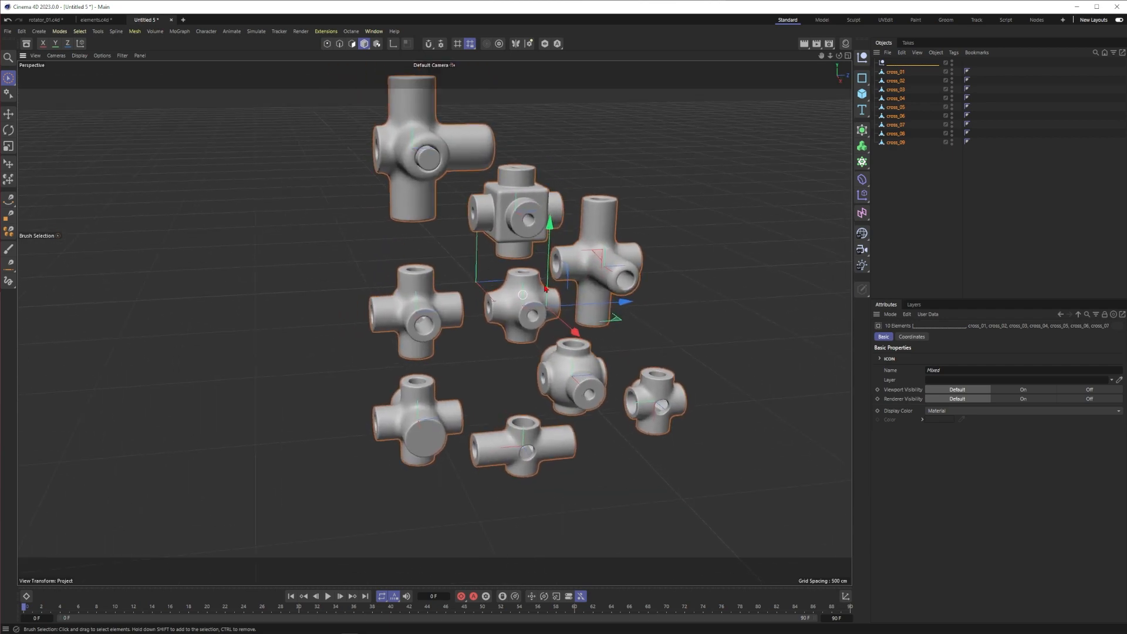
{"action": "left_click", "coordinate": [897, 174]}
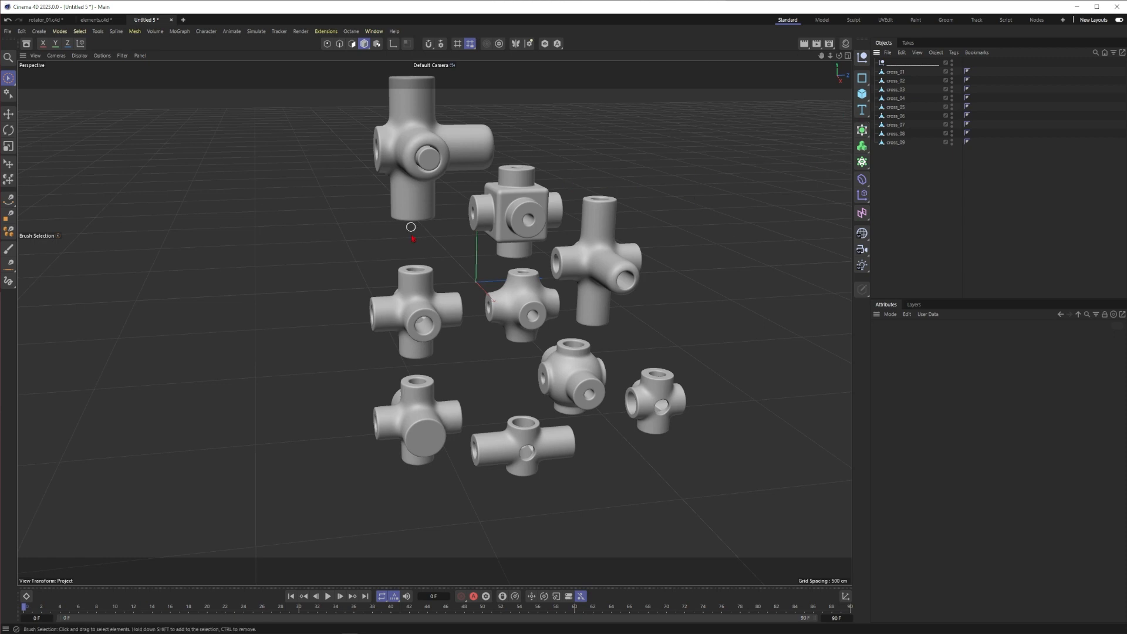
Add a plane primitive at the scene origin among the cross elements, leaving nothing selected
{"action": "left_click_drag", "start_coordinate": [410, 227], "coordinate": [468, 256], "text": "alt"}
{"action": "left_click", "coordinate": [861, 94]}
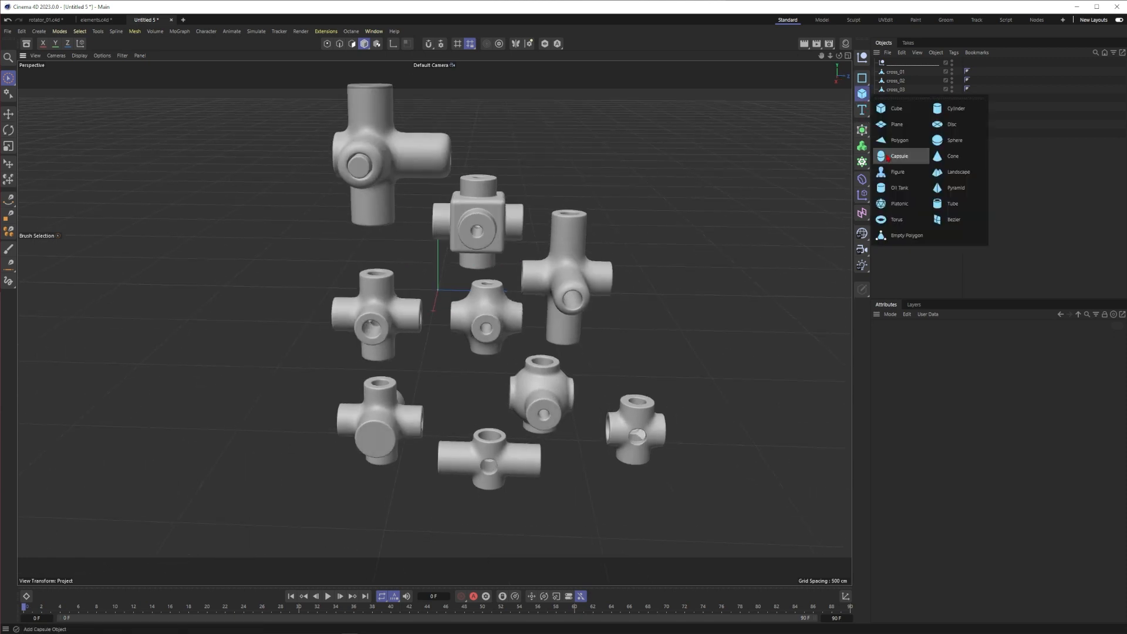
{"action": "left_click", "coordinate": [900, 124]}
{"action": "key", "text": "o"}
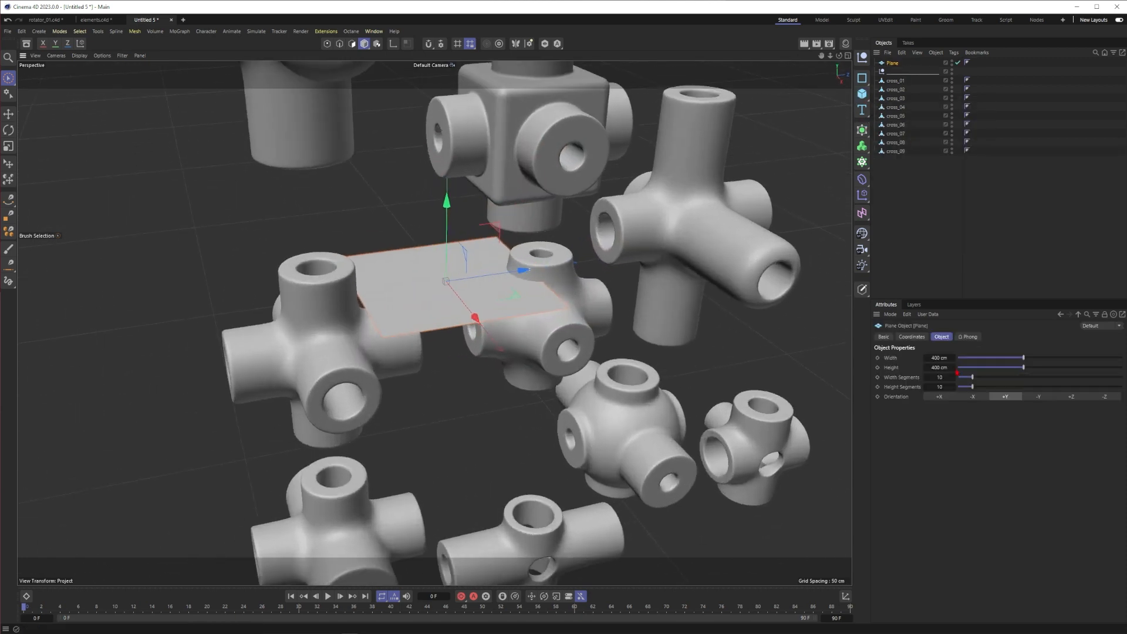
{"action": "left_click", "coordinate": [919, 176]}
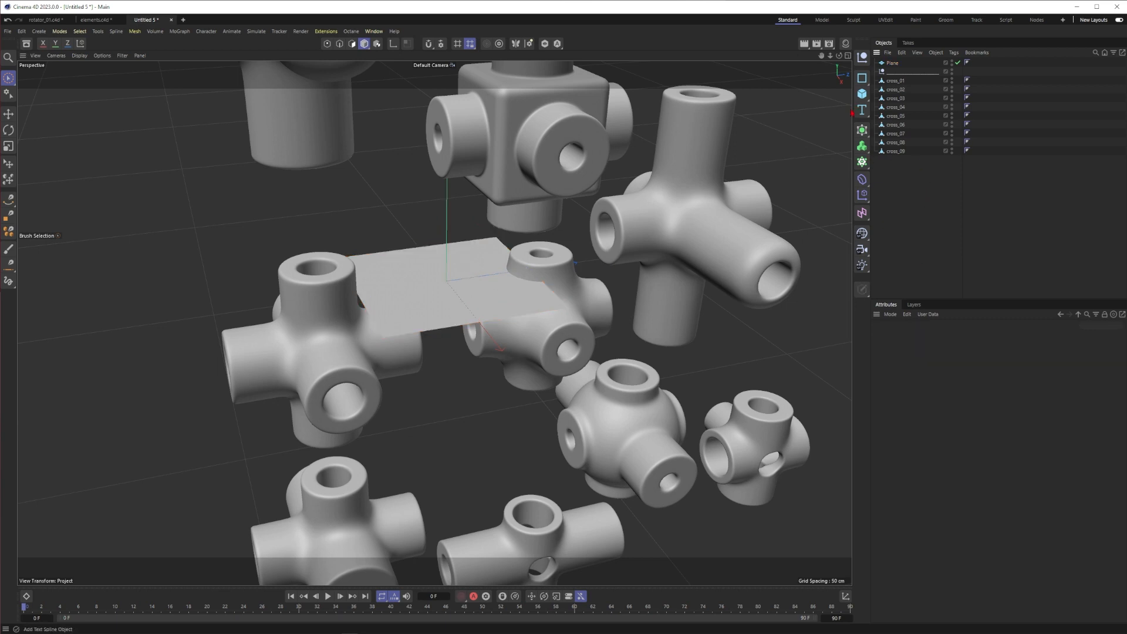
Add a Figure primitive as a human scale reference and move it along the Z axis away from the plane's centre
{"action": "left_click", "coordinate": [862, 93]}
{"action": "left_click", "coordinate": [897, 171]}
{"action": "scroll", "coordinate": [528, 281], "scroll_direction": "up", "scroll_amount": 2}
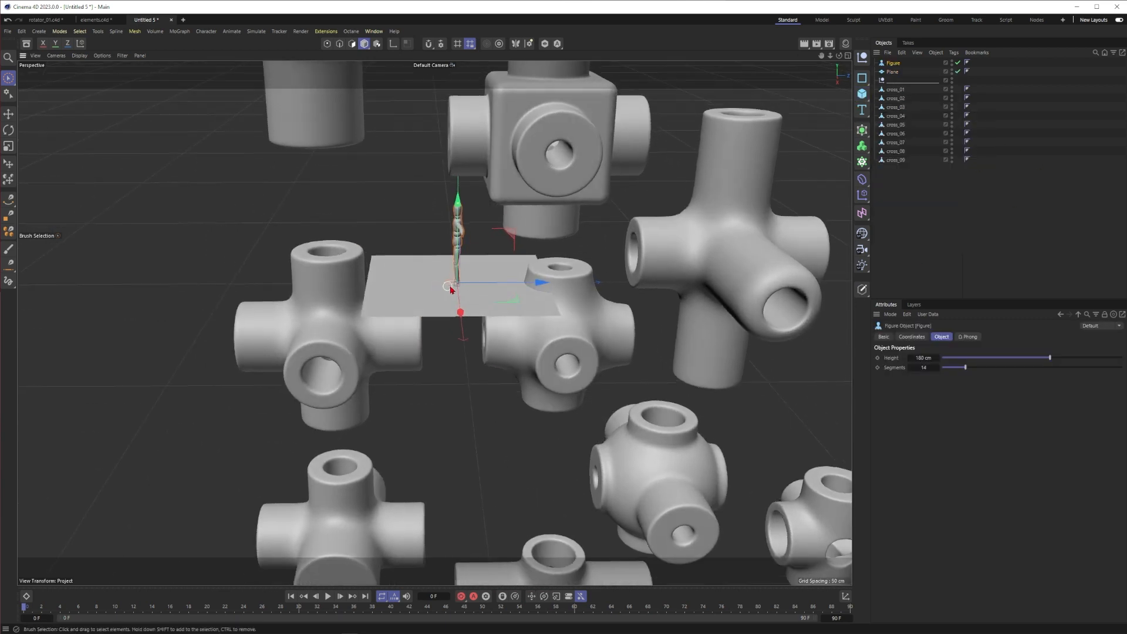
{"action": "left_click_drag", "start_coordinate": [531, 282], "coordinate": [565, 282]}
{"action": "key", "text": "o"}
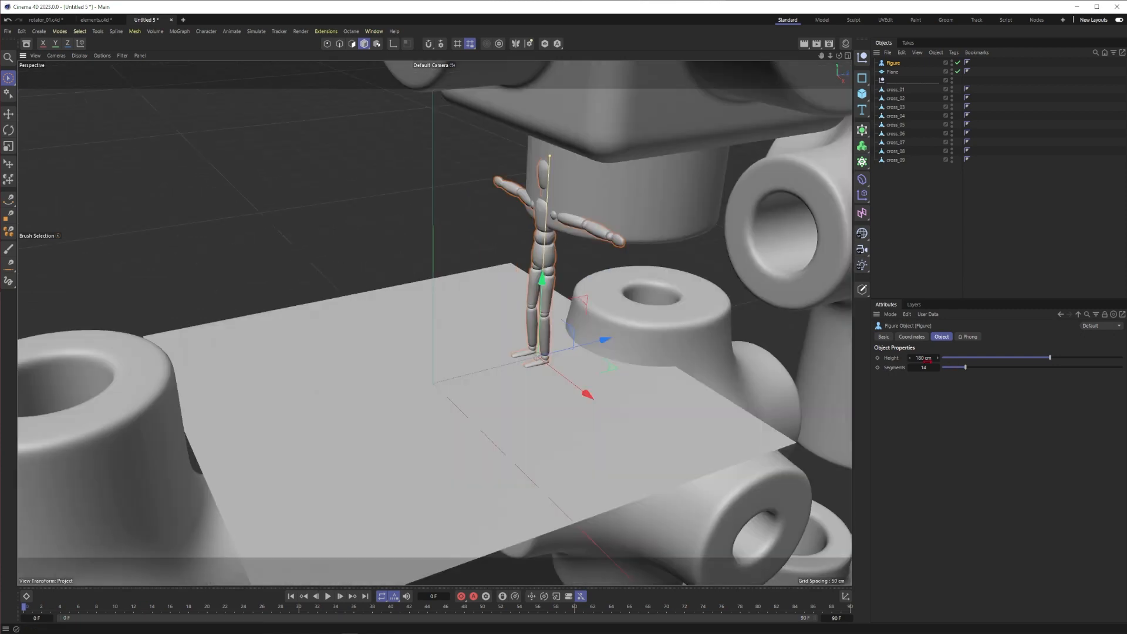
Select cross_01 to cross_09 together and scale them down until each element is smaller than the figure
{"action": "scroll", "coordinate": [608, 279], "scroll_direction": "down", "scroll_amount": 1}
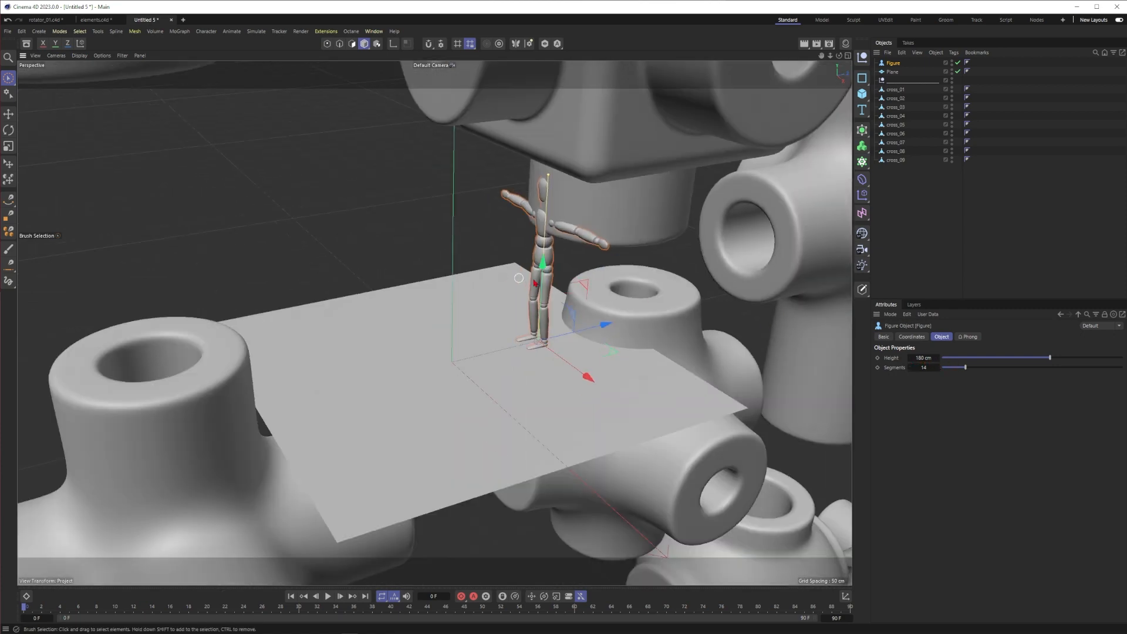
{"action": "left_click_drag", "start_coordinate": [464, 346], "coordinate": [435, 322], "text": "alt"}
{"action": "middle_click_drag", "start_coordinate": [435, 322], "coordinate": [471, 314], "text": "alt"}
{"action": "scroll", "coordinate": [516, 323], "scroll_direction": "down", "scroll_amount": 5}
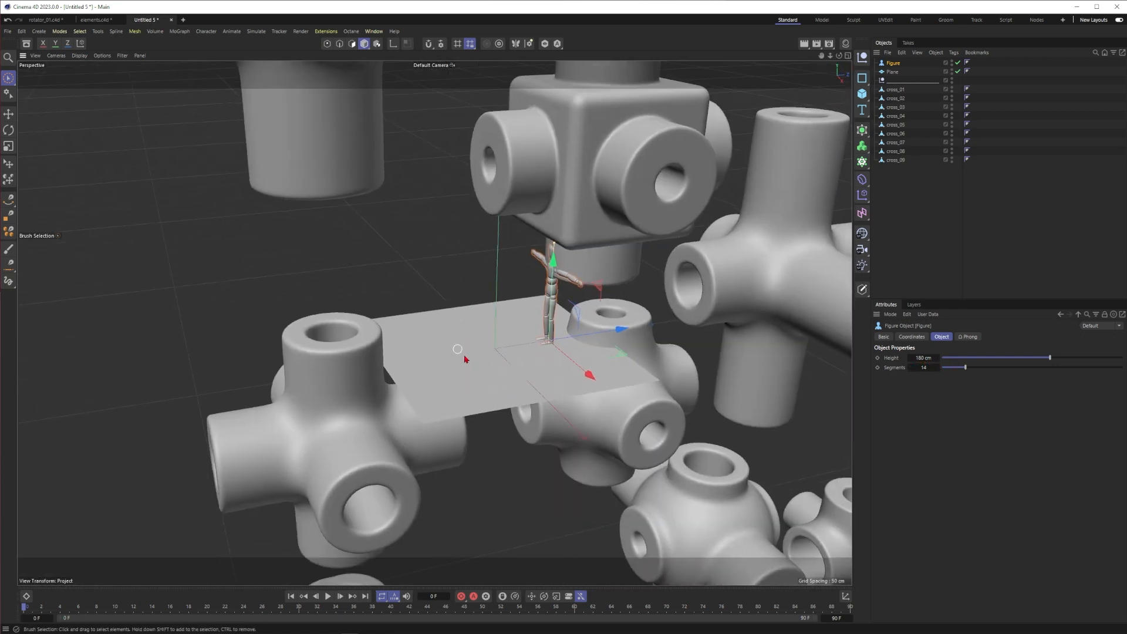
{"action": "left_click_drag", "start_coordinate": [461, 354], "coordinate": [510, 345], "text": "alt"}
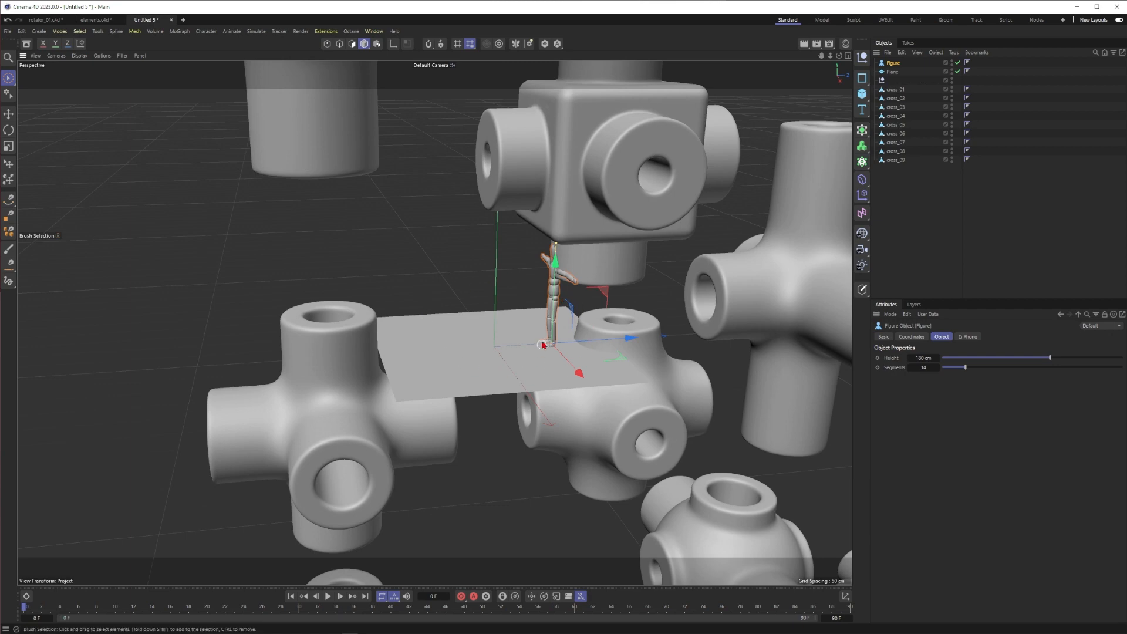
{"action": "scroll", "coordinate": [515, 336], "scroll_direction": "down", "scroll_amount": 2}
{"action": "left_click_drag", "start_coordinate": [903, 203], "coordinate": [913, 90]}
{"action": "mouse_move", "coordinate": [556, 275]}
{"action": "right_mouse_down", "text": "alt"}
{"action": "mouse_move", "coordinate": [441, 323]}
{"action": "mouse_move", "coordinate": [524, 276]}
{"action": "right_mouse_up", "text": "alt"}
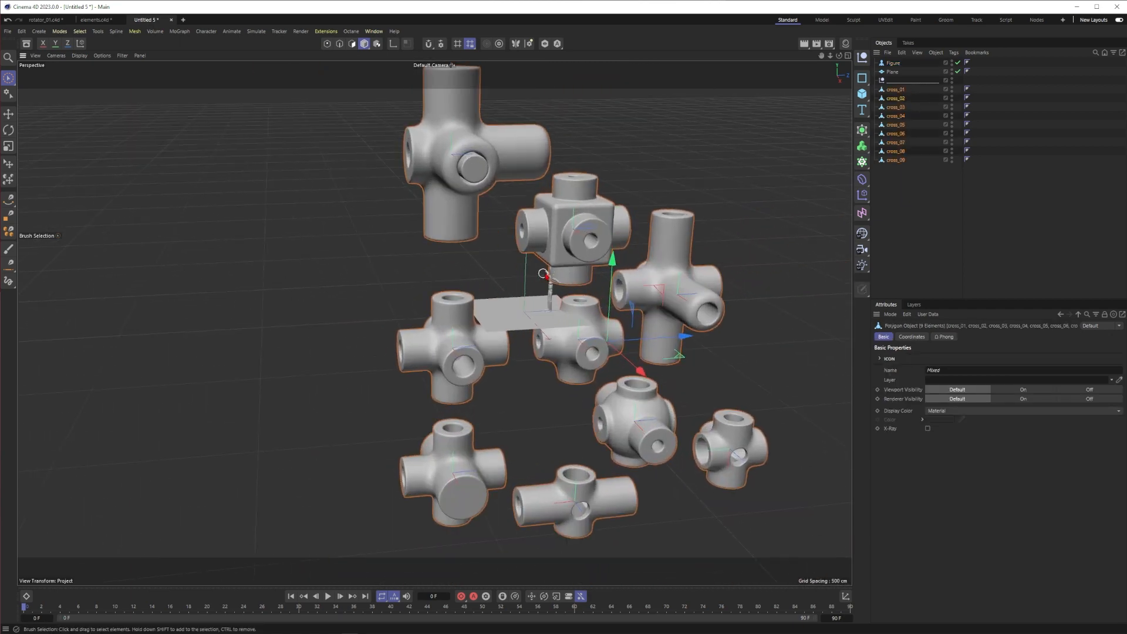
{"action": "key", "text": "t"}
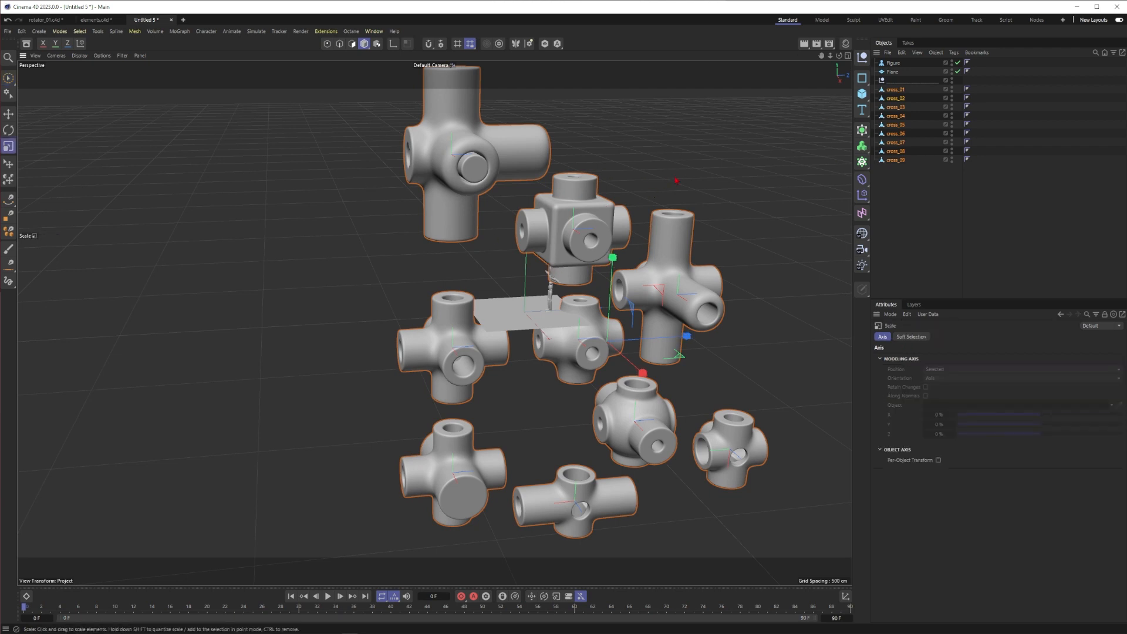
{"action": "mouse_move", "coordinate": [676, 181]}
{"action": "left_mouse_down"}
{"action": "mouse_move", "coordinate": [452, 293]}
{"action": "mouse_move", "coordinate": [470, 297]}
{"action": "left_mouse_up"}
{"action": "key", "text": "space"}
Move the scaled cross elements over the plane beside the figure and deselect them
{"action": "right_click_drag", "start_coordinate": [581, 319], "coordinate": [643, 320], "text": "alt"}
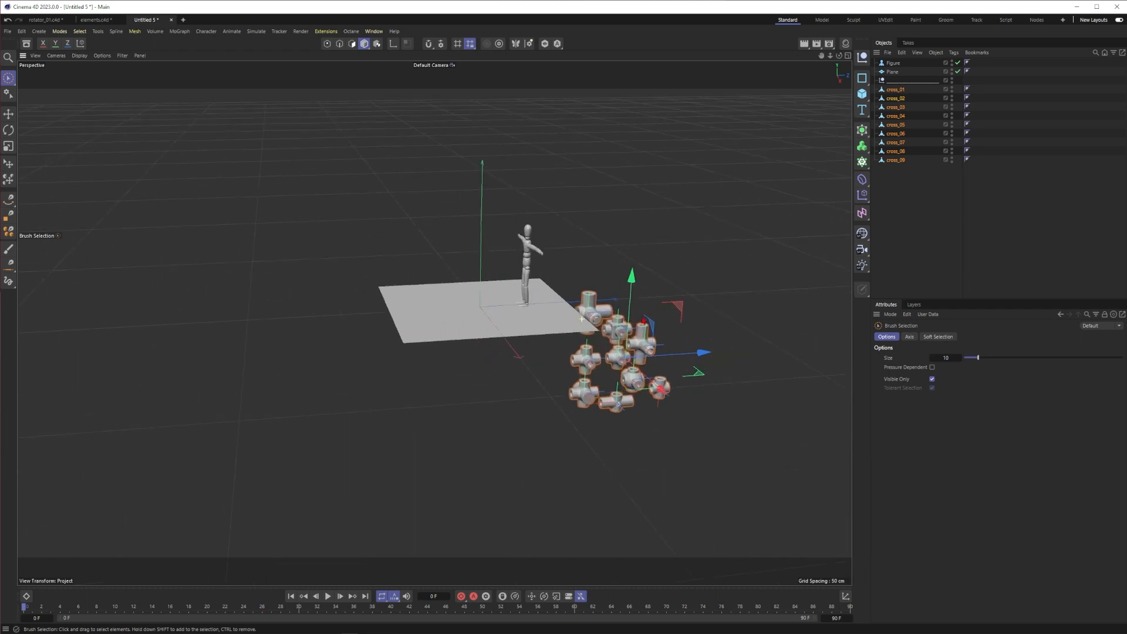
{"action": "left_click_drag", "start_coordinate": [581, 319], "coordinate": [453, 260], "text": "alt"}
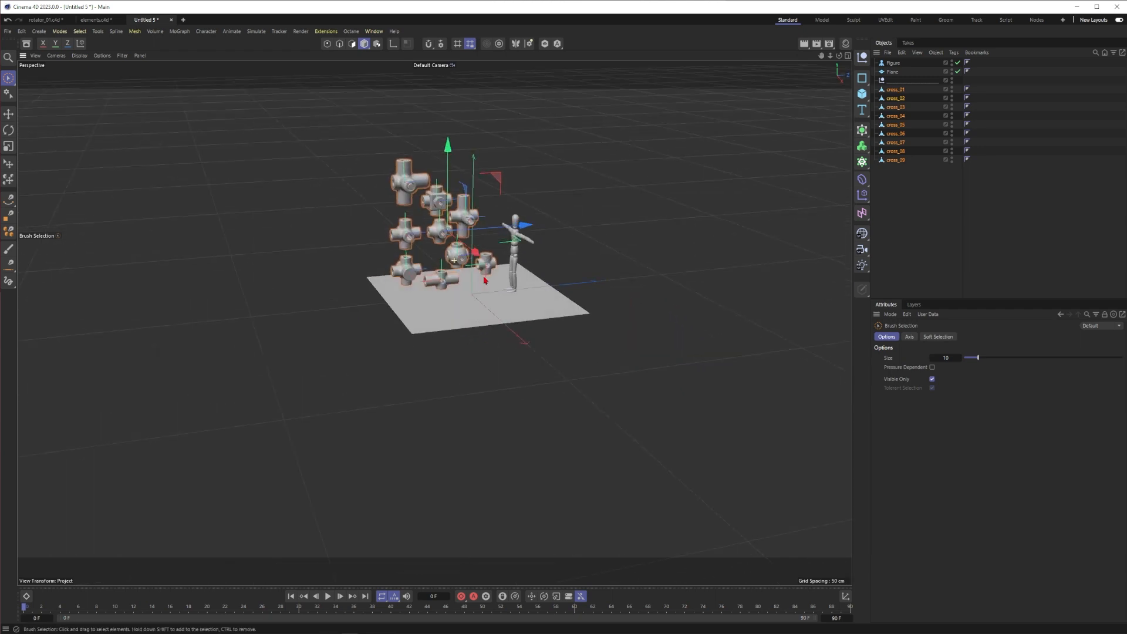
{"action": "right_click_drag", "start_coordinate": [484, 280], "coordinate": [533, 288], "text": "alt"}
{"action": "left_click_drag", "start_coordinate": [533, 289], "coordinate": [494, 250], "text": "alt"}
{"action": "middle_click_drag", "start_coordinate": [494, 250], "coordinate": [519, 288], "text": "alt"}
{"action": "left_click", "coordinate": [589, 194]}
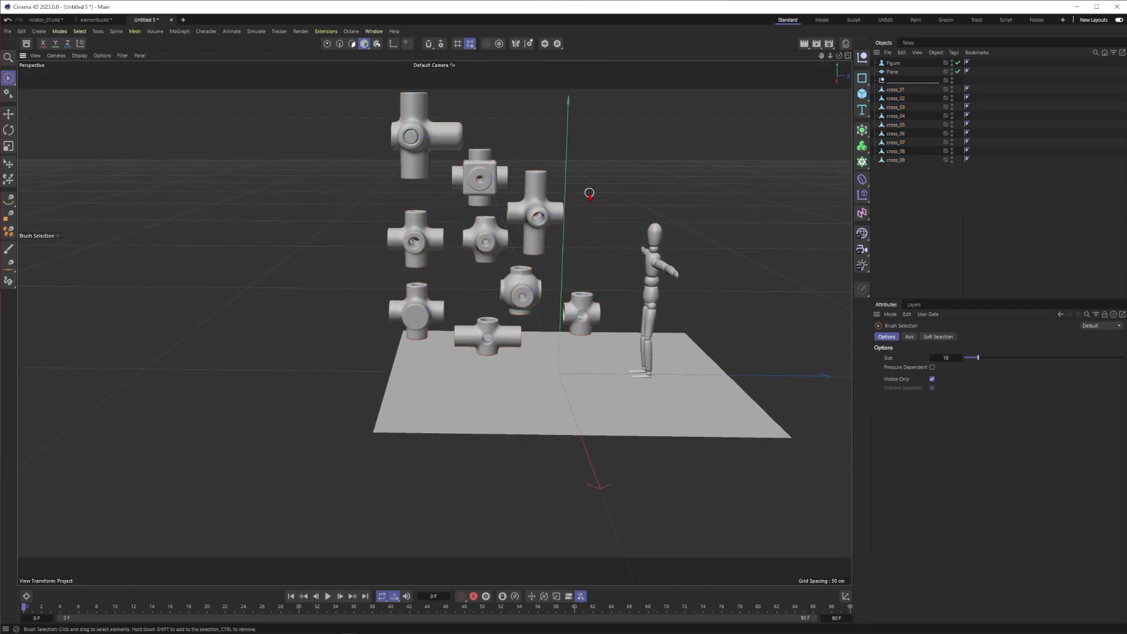
Add a second plane and set its width to 40000 cm and its height to 4000 cm
{"action": "left_click_drag", "start_coordinate": [476, 244], "coordinate": [471, 247], "text": "alt"}
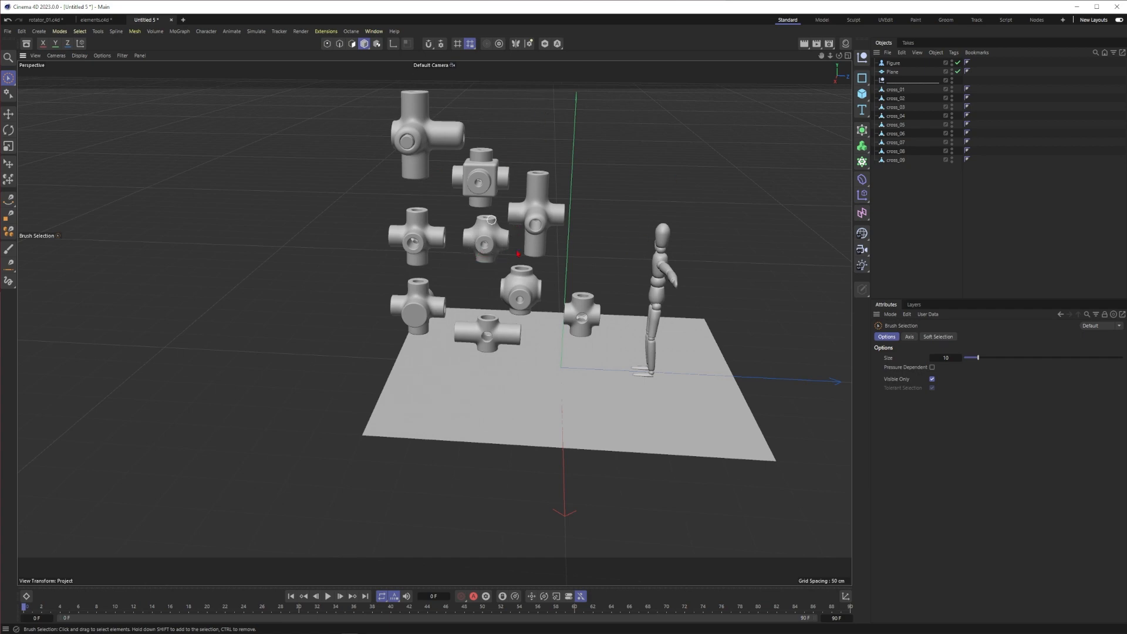
{"action": "right_click_drag", "start_coordinate": [488, 239], "coordinate": [428, 258], "text": "alt"}
{"action": "left_click", "coordinate": [861, 95]}
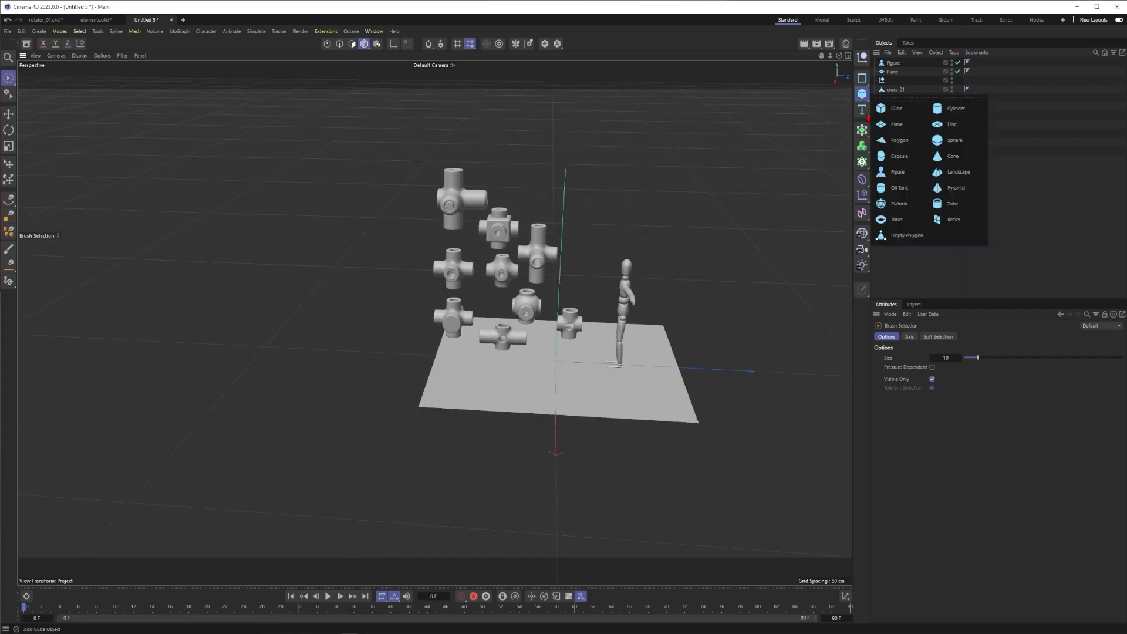
{"action": "left_click", "coordinate": [901, 123]}
{"action": "right_click_drag", "start_coordinate": [534, 286], "coordinate": [502, 296], "text": "alt"}
{"action": "double_click", "coordinate": [938, 358]}
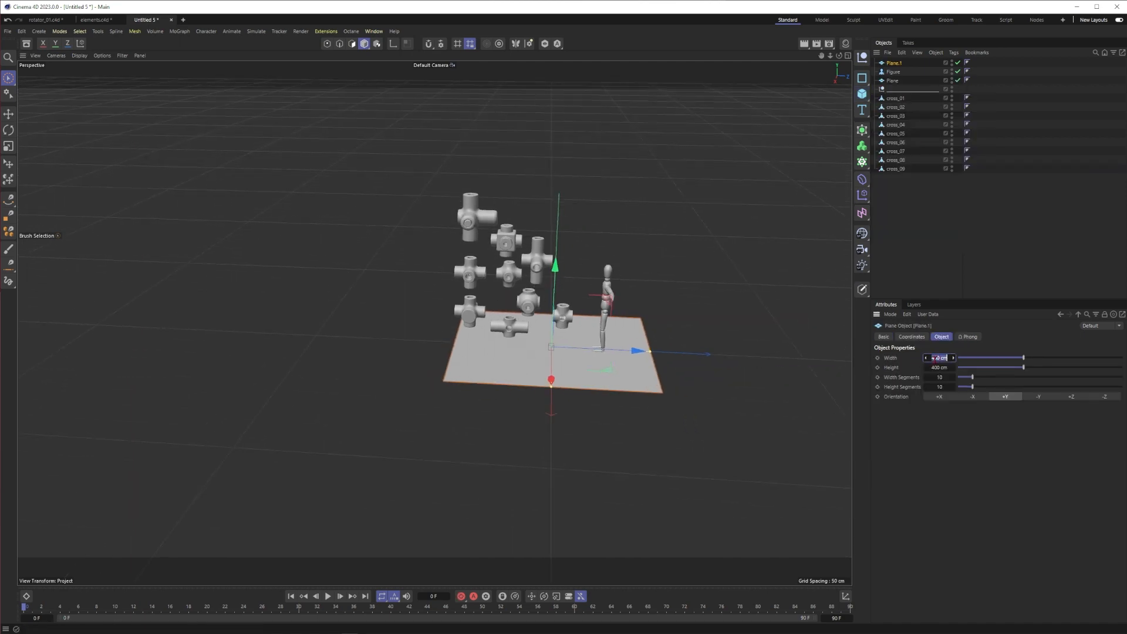
{"action": "type", "text": "40000"}
{"action": "key", "text": "Tab"}
{"action": "type", "text": "4000"}
{"action": "key", "text": "Return"}
Raise the second plane above the cross elements and set its width to 4000 cm
{"action": "right_click_drag", "start_coordinate": [557, 273], "coordinate": [505, 292], "text": "alt"}
{"action": "left_click_drag", "start_coordinate": [531, 320], "coordinate": [609, 299], "text": "alt"}
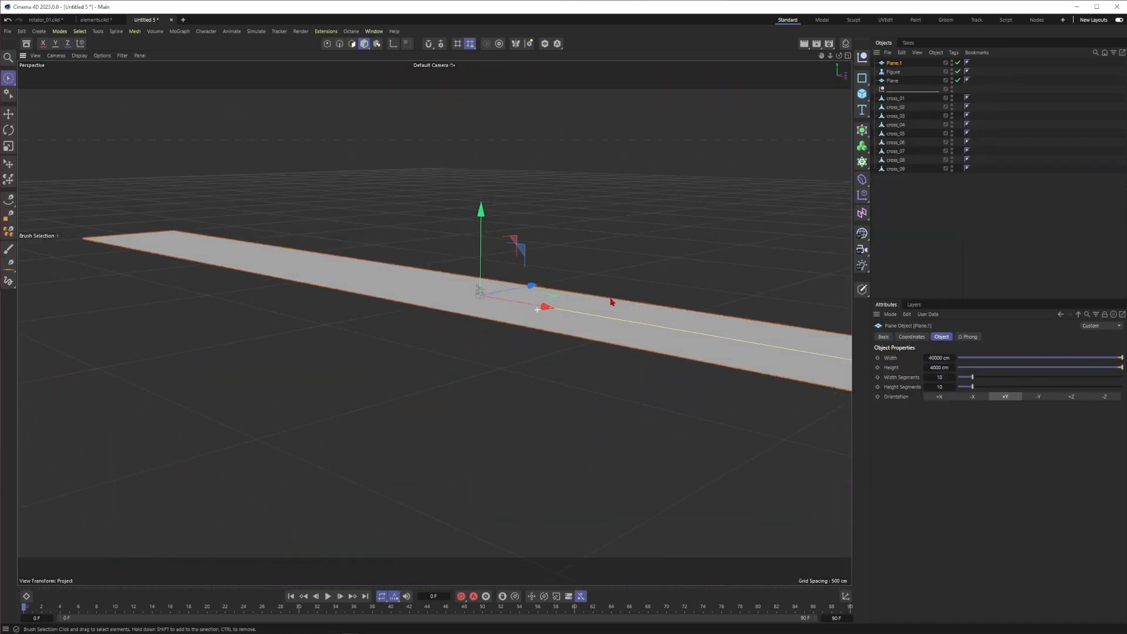
{"action": "left_click_drag", "start_coordinate": [482, 272], "coordinate": [462, 235]}
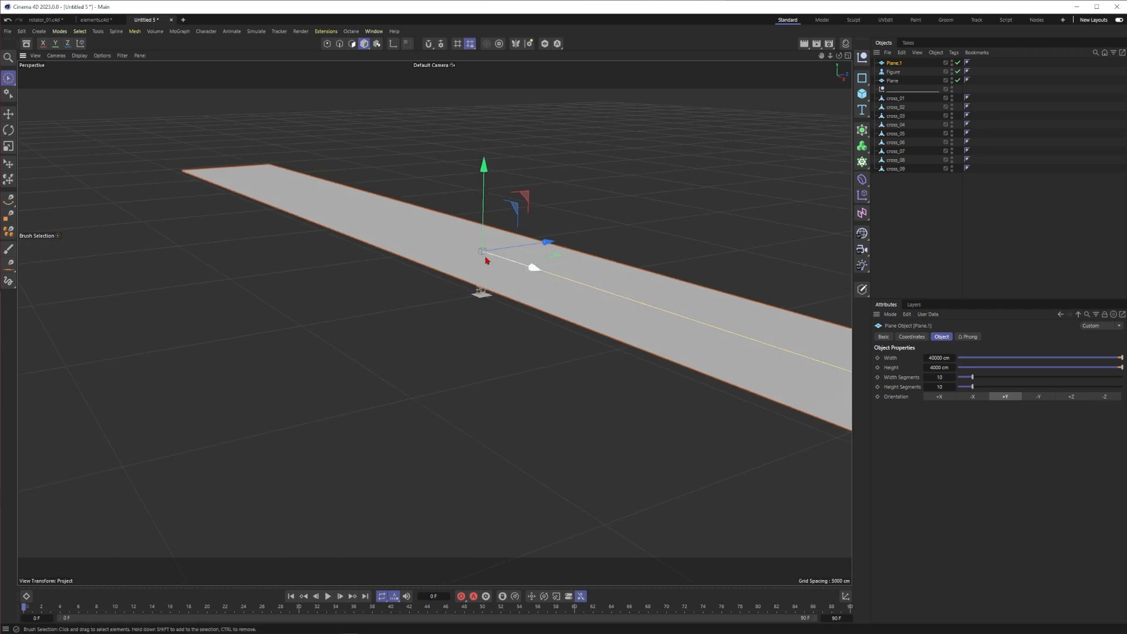
{"action": "double_click", "coordinate": [937, 358]}
{"action": "type", "text": "4000"}
{"action": "key", "text": "Return"}
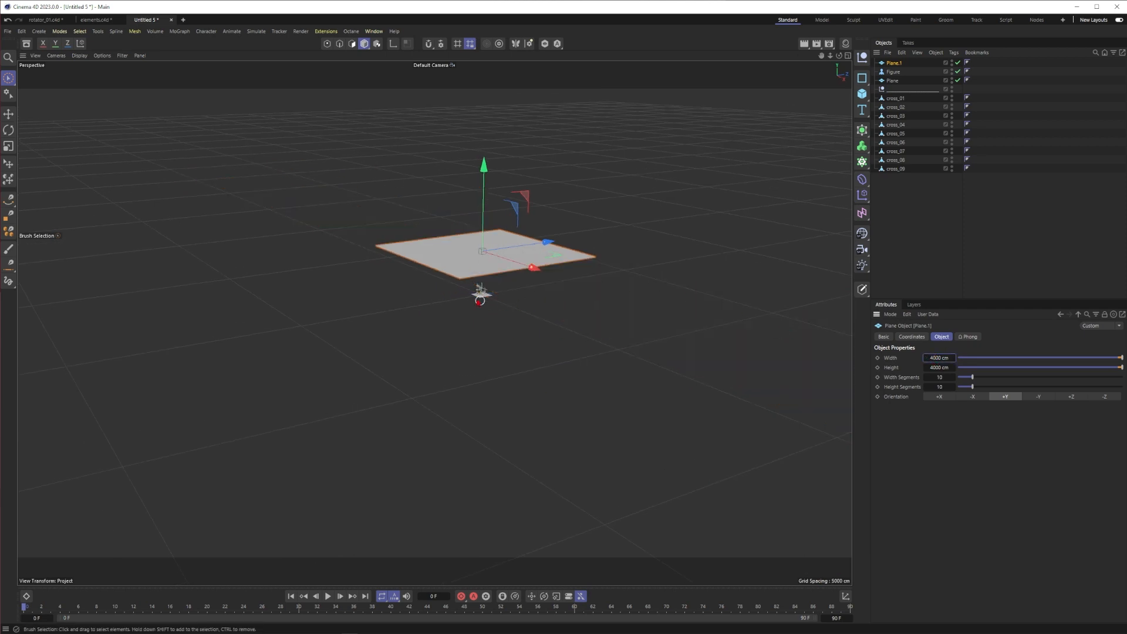
{"action": "right_click_drag", "start_coordinate": [458, 259], "coordinate": [599, 226], "text": "alt"}
{"action": "left_click_drag", "start_coordinate": [537, 238], "coordinate": [474, 230], "text": "alt"}
{"action": "right_click_drag", "start_coordinate": [470, 251], "coordinate": [531, 237], "text": "alt"}
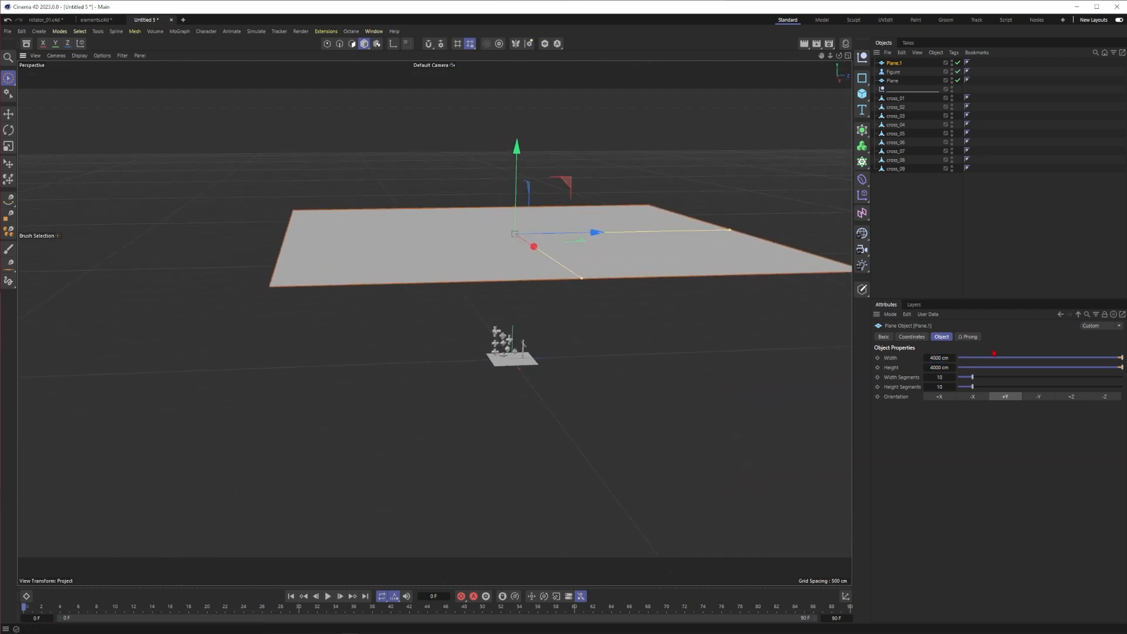
{"action": "left_click_drag", "start_coordinate": [430, 239], "coordinate": [486, 252], "text": "alt"}
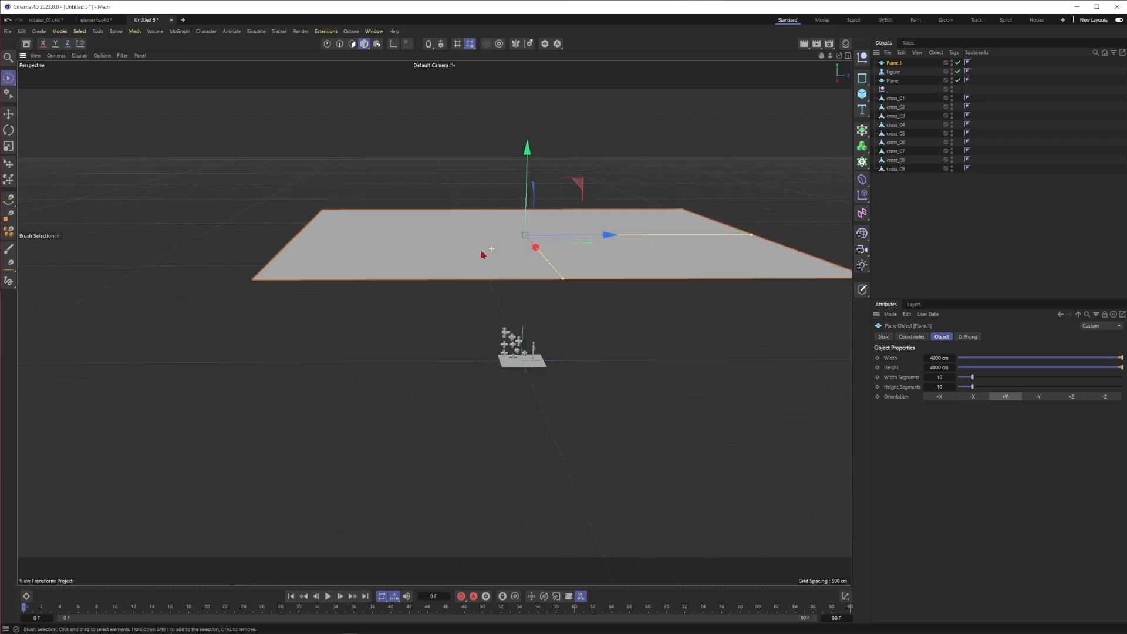
{"action": "left_click_drag", "start_coordinate": [564, 203], "coordinate": [560, 206]}
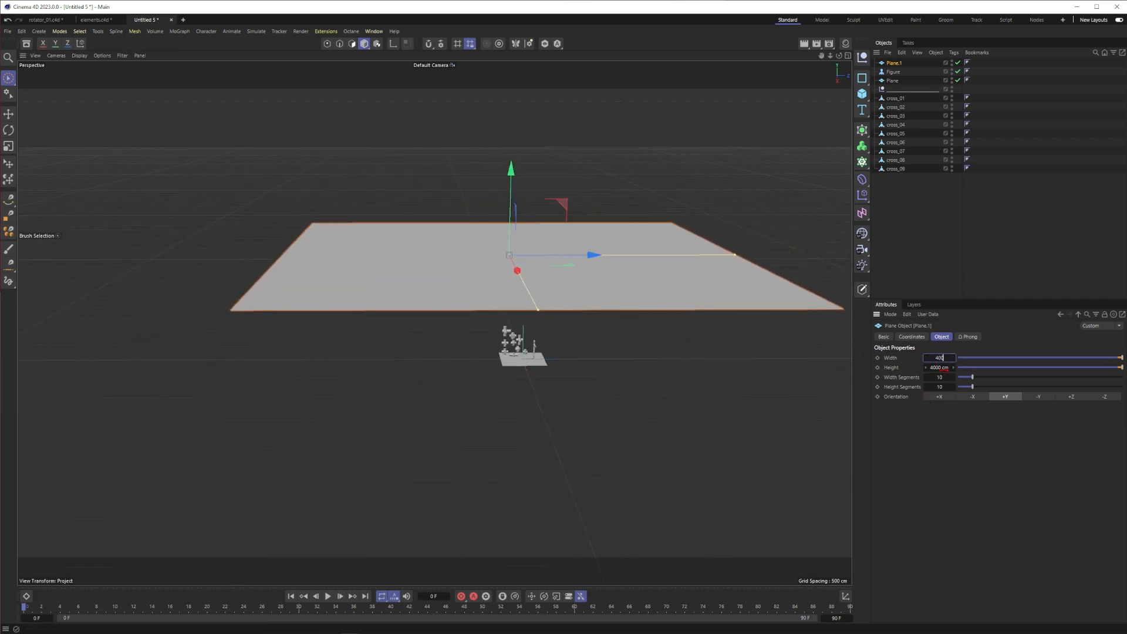
Set the second plane's width and height to 400 cm and place it just above the cross elements
{"action": "key", "text": "Tab"}
{"action": "type", "text": "400"}
{"action": "key", "text": "Return"}
{"action": "scroll", "coordinate": [460, 271], "scroll_direction": "up", "scroll_amount": 4}
{"action": "left_click_drag", "start_coordinate": [512, 234], "coordinate": [578, 227]}
{"action": "scroll", "coordinate": [536, 334], "scroll_direction": "up", "scroll_amount": 10}
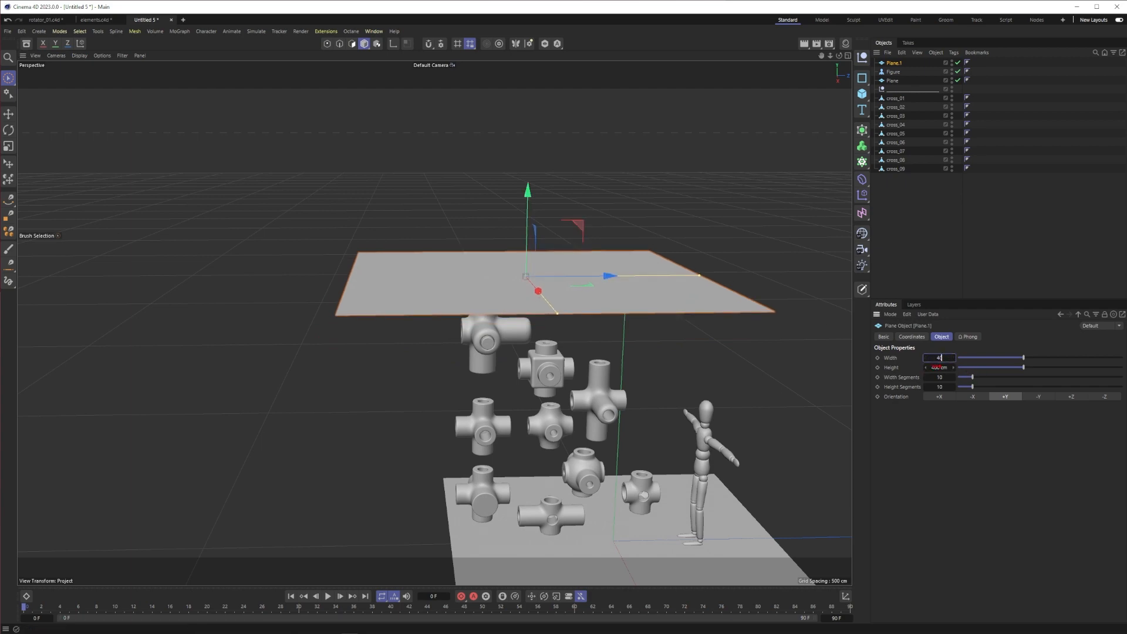
Set the second plane's width and height to 40 cm and move it between the cross elements and the figure
{"action": "key", "text": "Tab"}
{"action": "type", "text": "40"}
{"action": "key", "text": "Return"}
{"action": "left_click_drag", "start_coordinate": [577, 226], "coordinate": [703, 389]}
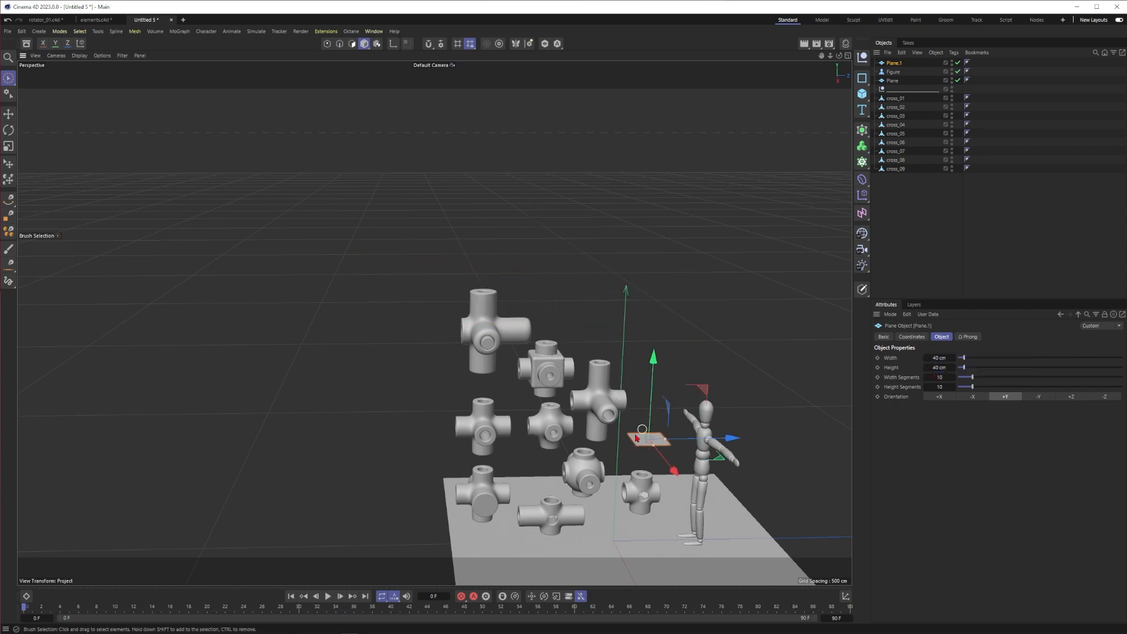
{"action": "right_click_drag", "start_coordinate": [636, 436], "coordinate": [701, 488], "text": "alt"}
{"action": "middle_click_drag", "start_coordinate": [701, 489], "coordinate": [557, 340], "text": "alt"}
{"action": "mouse_move", "coordinate": [565, 343]}
{"action": "left_mouse_down", "text": "alt"}
{"action": "mouse_move", "coordinate": [571, 359]}
{"action": "mouse_move", "coordinate": [556, 361]}
{"action": "left_mouse_up", "text": "alt"}
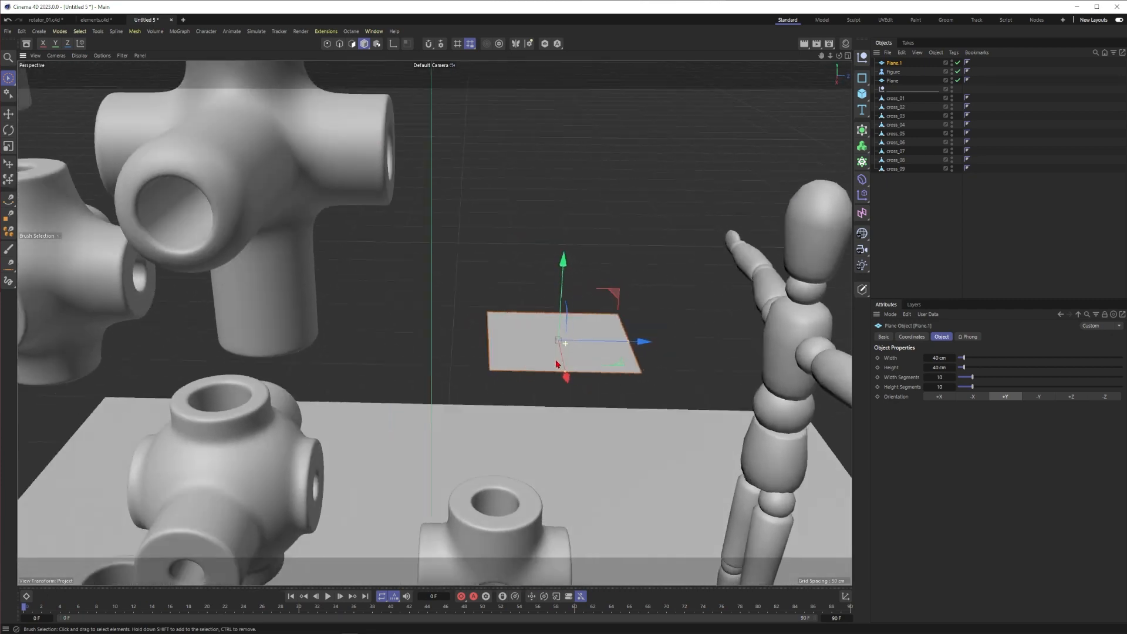
{"action": "scroll", "coordinate": [556, 364], "scroll_direction": "down", "scroll_amount": 6}
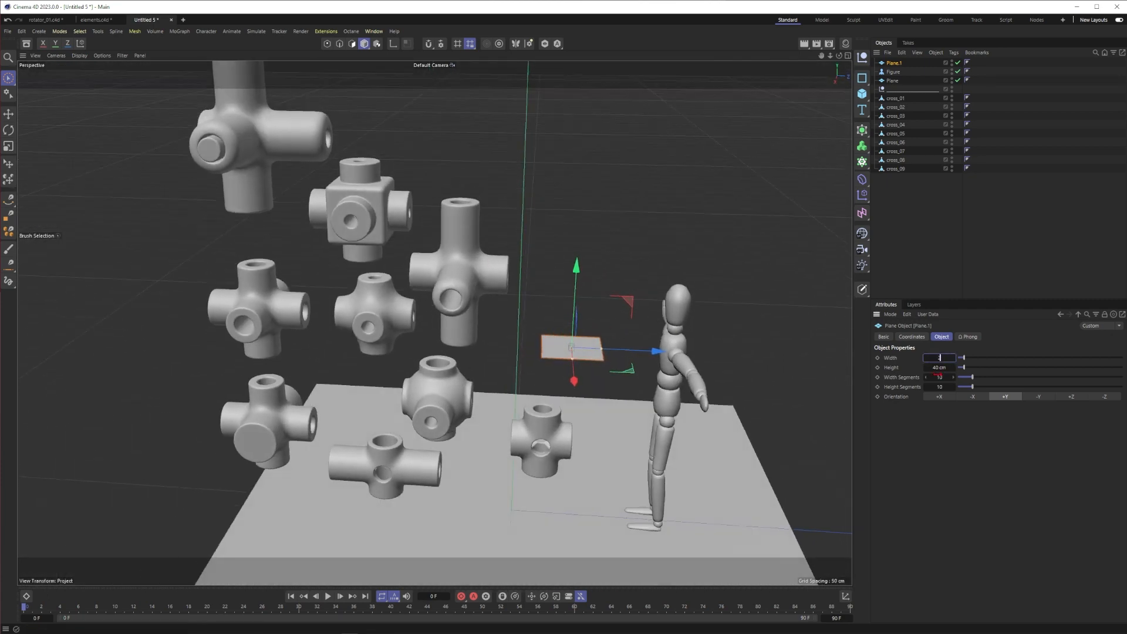
Set the second plane's width and height to 200 cm
{"action": "type", "text": "200"}
{"action": "key", "text": "Tab"}
{"action": "type", "text": "200"}
{"action": "key", "text": "Return"}
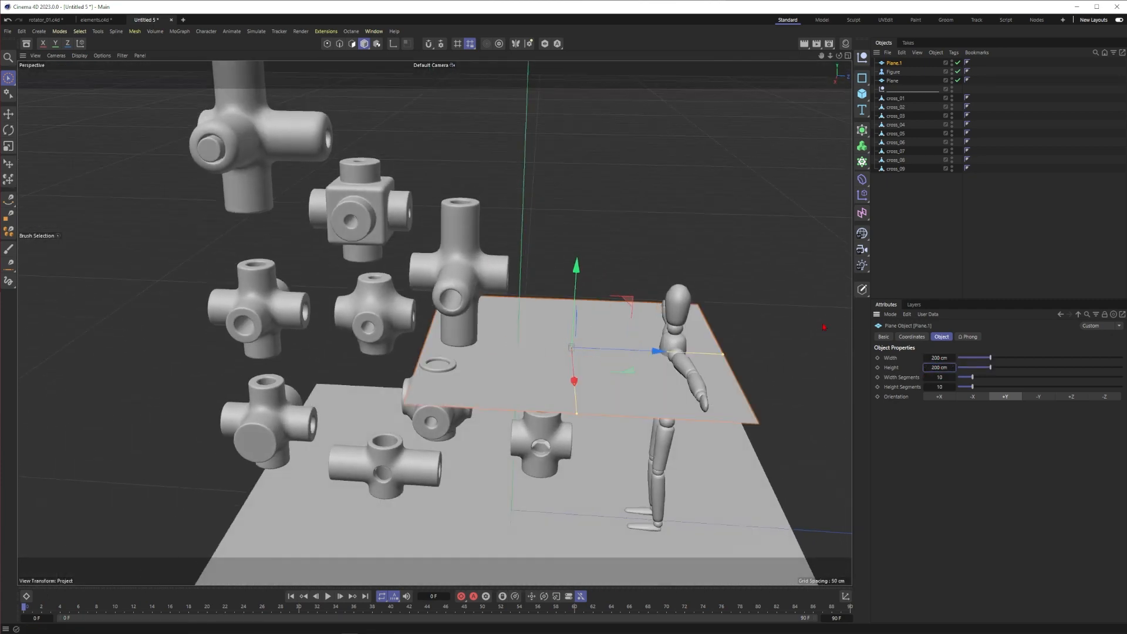
Set the second plane's width to 400 cm and raise it above the cross elements
{"action": "right_click_drag", "start_coordinate": [574, 346], "coordinate": [531, 356], "text": "alt"}
{"action": "type", "text": "400"}
{"action": "key", "text": "Return"}
{"action": "left_click_drag", "start_coordinate": [546, 357], "coordinate": [551, 317], "text": "alt"}
{"action": "left_click_drag", "start_coordinate": [625, 303], "coordinate": [577, 178]}
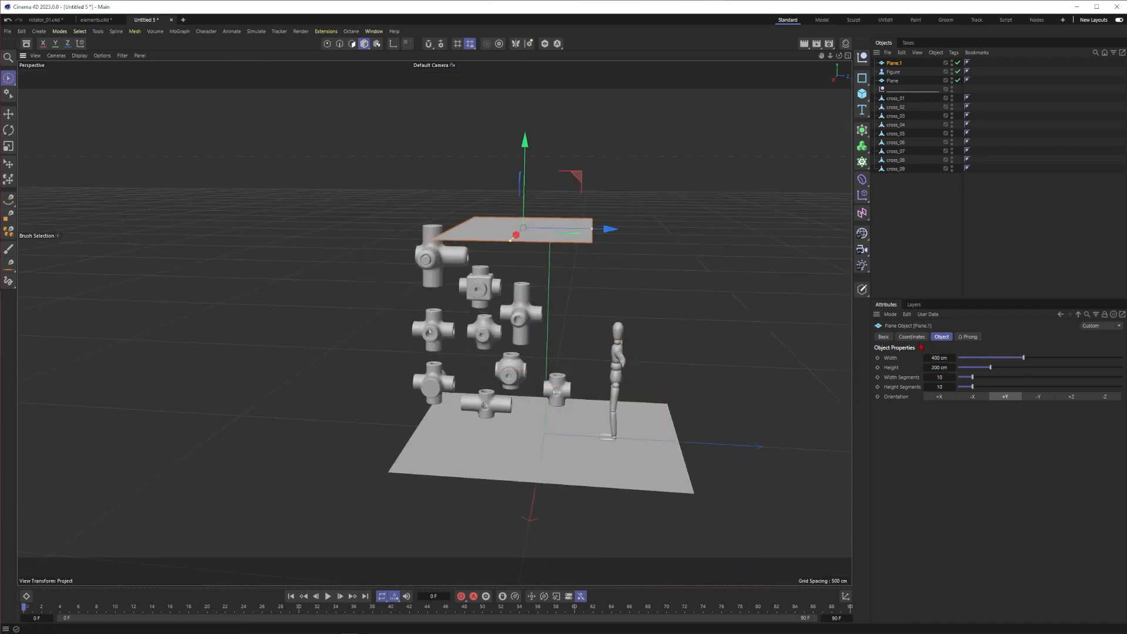
{"action": "left_click_drag", "start_coordinate": [476, 300], "coordinate": [517, 301], "text": "alt"}
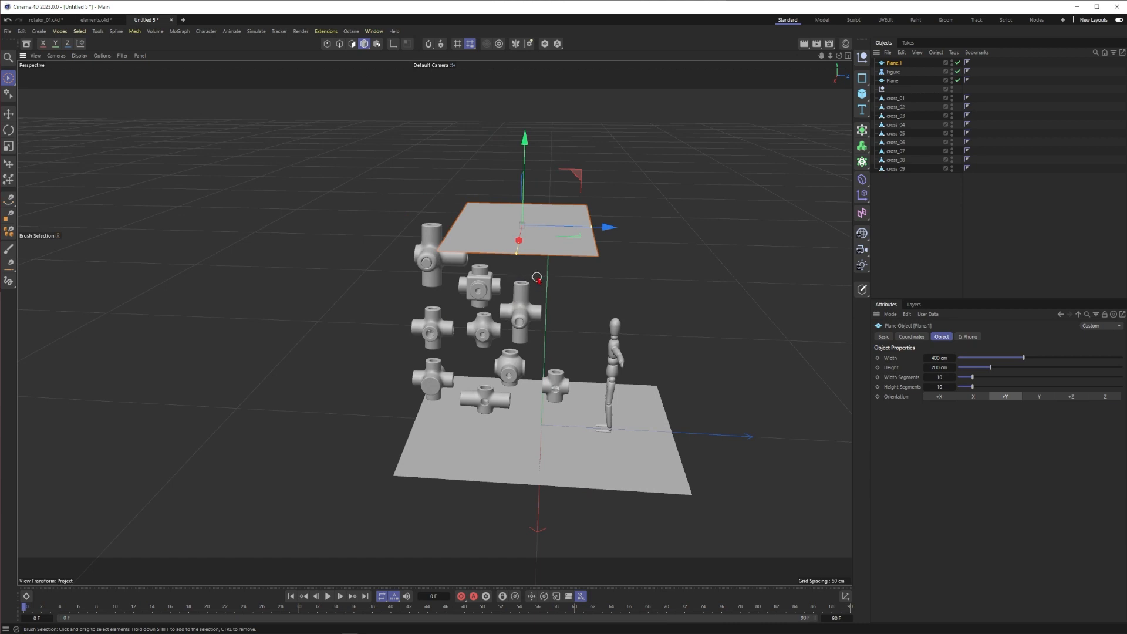
{"action": "left_click_drag", "start_coordinate": [515, 251], "coordinate": [484, 277], "text": "alt"}
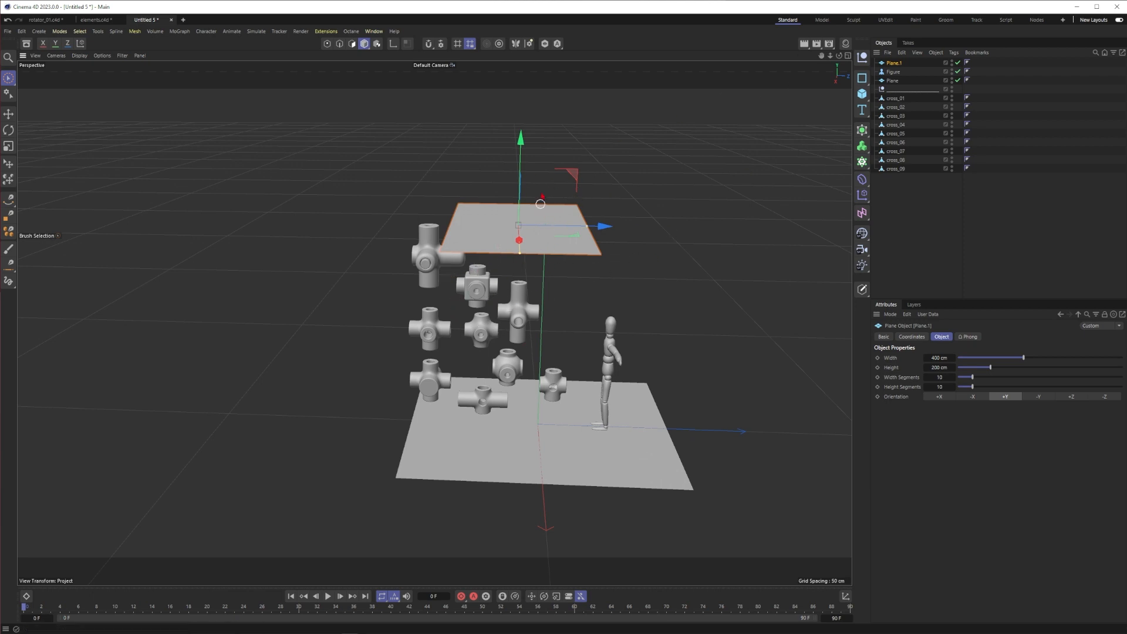
Move cross_01 and cross_04 out of the group so they sit side by side, away from the other elements
{"action": "left_click", "coordinate": [426, 266]}
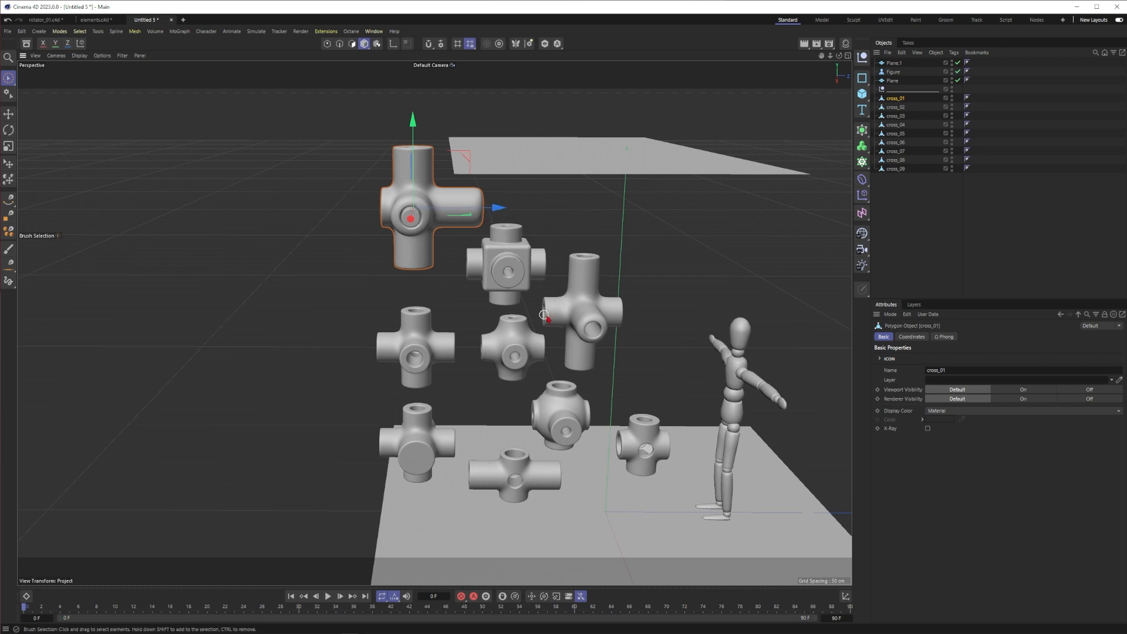
{"action": "left_click_drag", "start_coordinate": [578, 312], "coordinate": [573, 315], "text": "alt"}
{"action": "middle_click_drag", "start_coordinate": [572, 315], "coordinate": [597, 328], "text": "alt"}
{"action": "left_click_drag", "start_coordinate": [528, 221], "coordinate": [254, 234]}
{"action": "right_click_drag", "start_coordinate": [467, 316], "coordinate": [455, 365], "text": "alt"}
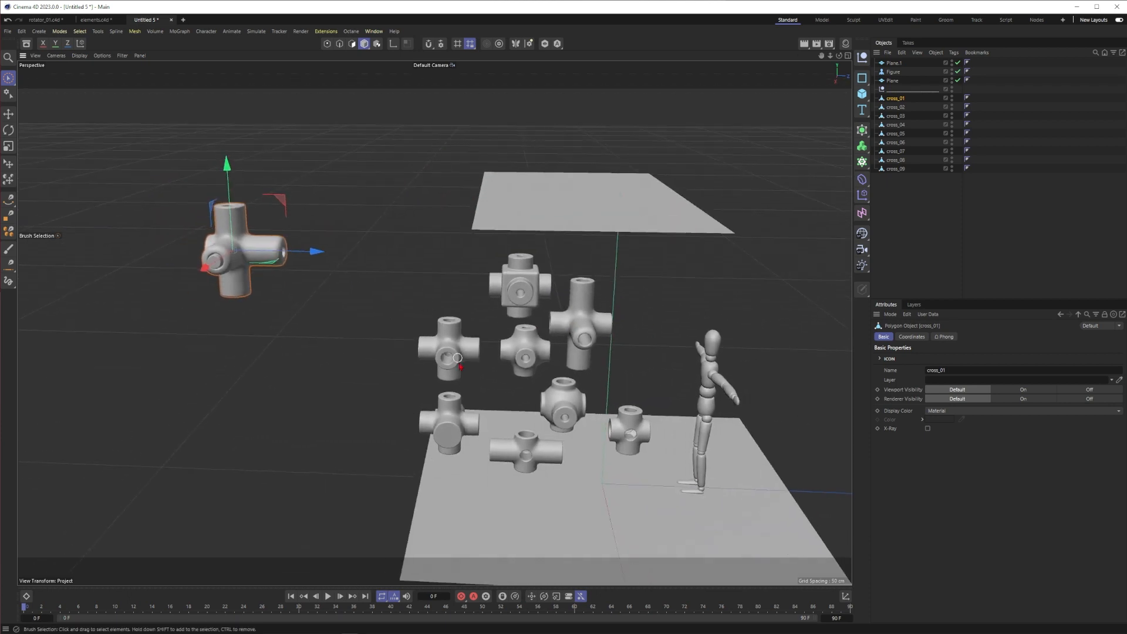
{"action": "left_click", "coordinate": [450, 337]}
{"action": "middle_click_drag", "start_coordinate": [451, 339], "coordinate": [545, 306], "text": "alt"}
{"action": "left_click_drag", "start_coordinate": [543, 306], "coordinate": [257, 207]}
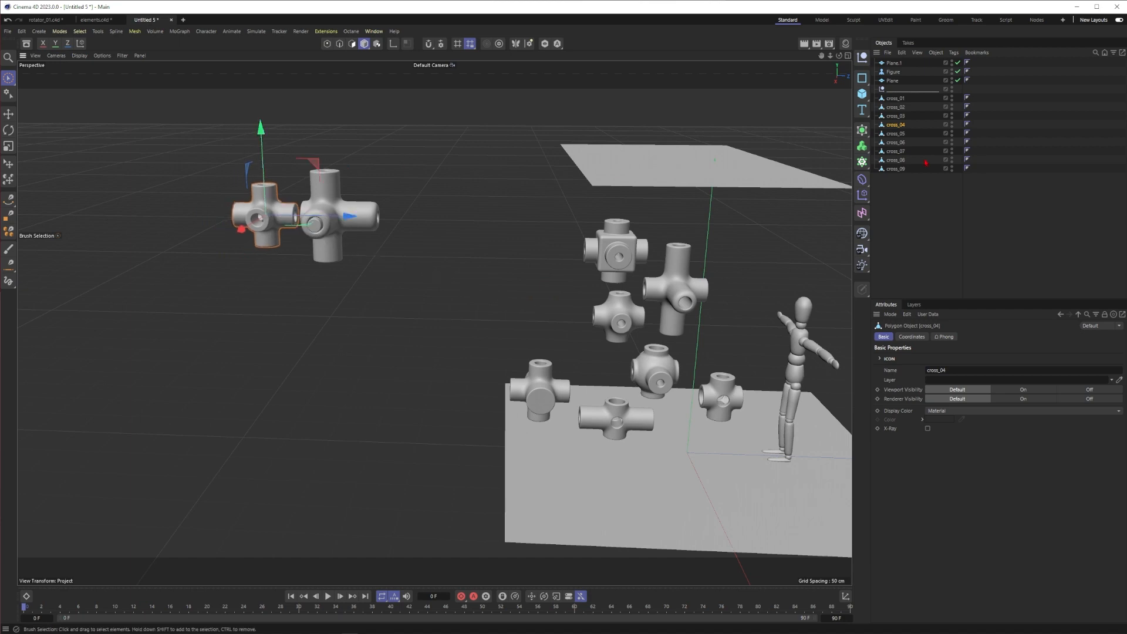
Delete all cross elements except cross_01 and cross_04
{"action": "left_click", "coordinate": [895, 107]}
{"action": "left_click", "coordinate": [895, 169], "text": "shift"}
{"action": "left_click", "coordinate": [895, 125], "text": "ctrl"}
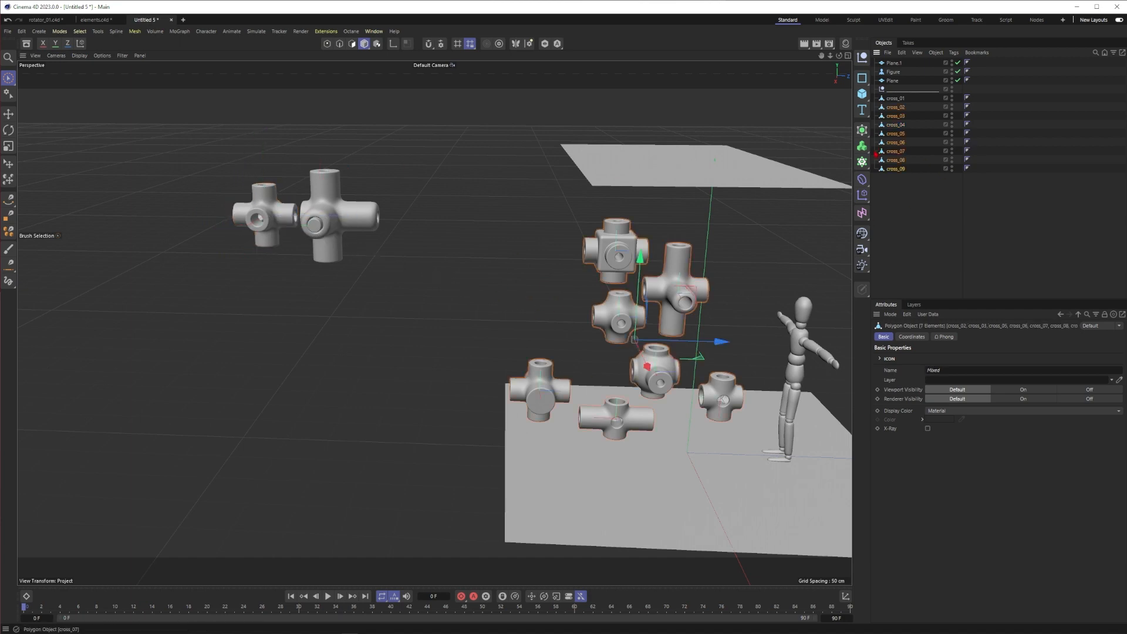
{"action": "key", "text": "Delete"}
Select cross_01 and shade the view with wireframe lines to inspect the mesh density of both cross elements
{"action": "left_click", "coordinate": [322, 231]}
{"action": "scroll", "coordinate": [358, 254], "scroll_direction": "up", "scroll_amount": 3}
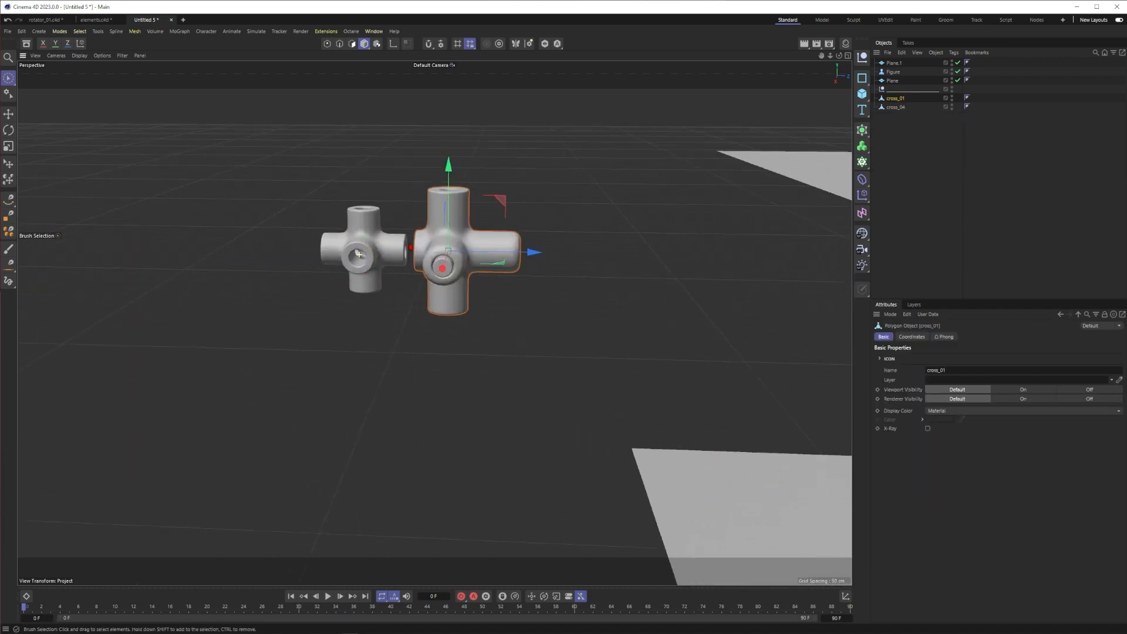
{"action": "right_click_drag", "start_coordinate": [411, 248], "coordinate": [530, 231], "text": "alt"}
{"action": "middle_click_drag", "start_coordinate": [530, 231], "coordinate": [477, 262], "text": "alt"}
{"action": "left_click_drag", "start_coordinate": [478, 261], "coordinate": [438, 269], "text": "alt"}
{"action": "right_click_drag", "start_coordinate": [438, 269], "coordinate": [474, 269], "text": "alt"}
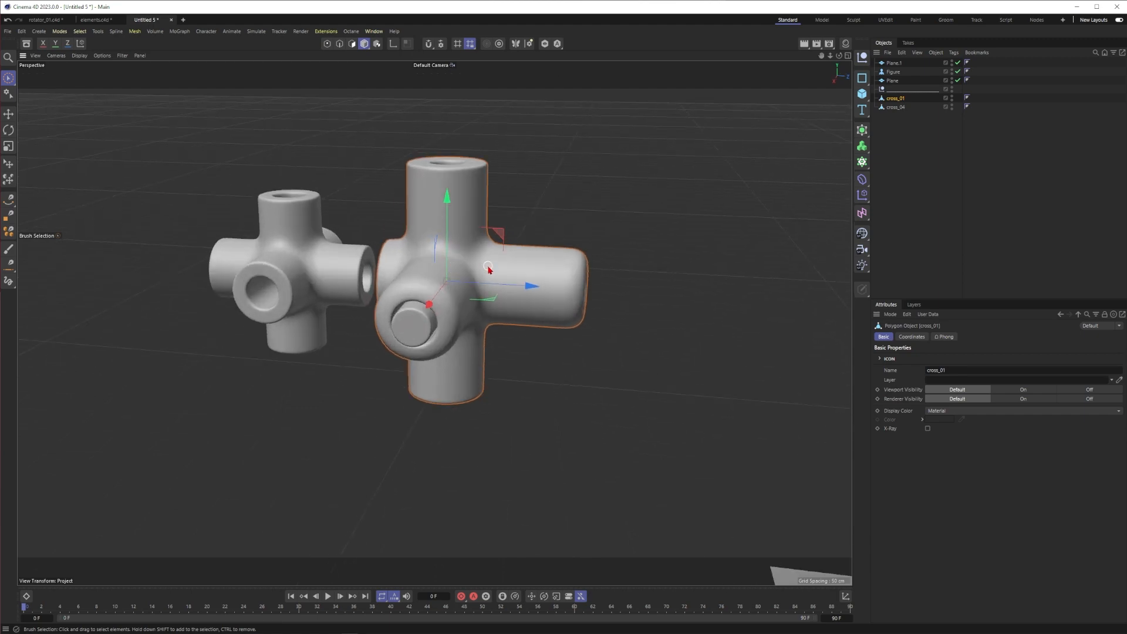
{"action": "key", "text": "n"}
{"action": "key", "text": "b"}
{"action": "left_click_drag", "start_coordinate": [385, 251], "coordinate": [387, 271], "text": "alt"}
{"action": "right_click_drag", "start_coordinate": [387, 271], "coordinate": [450, 244], "text": "alt"}
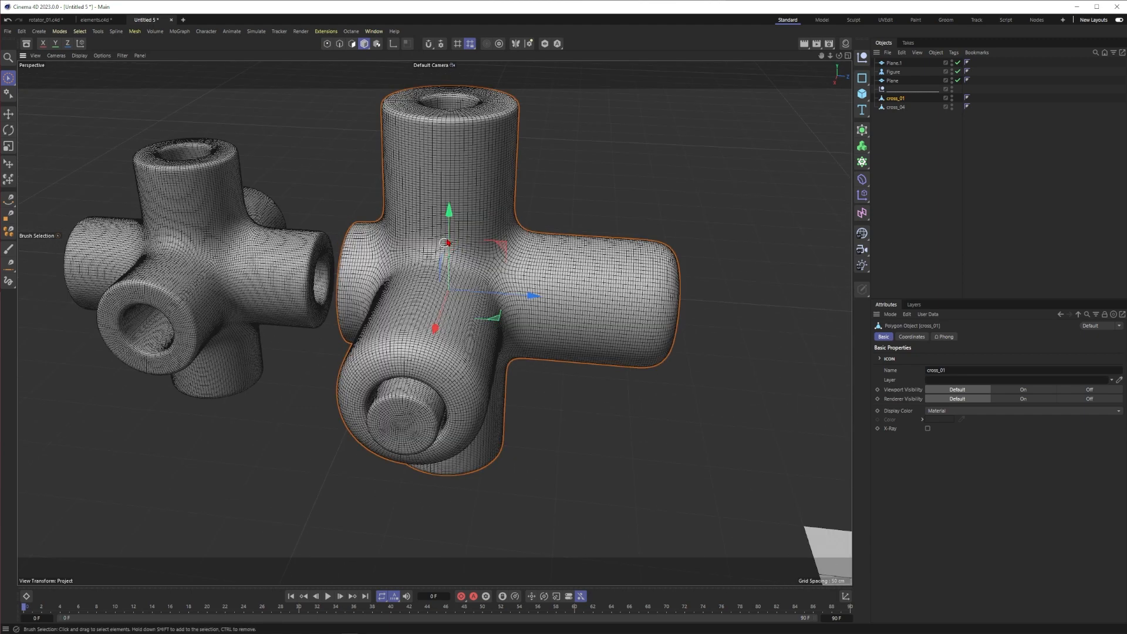
{"action": "left_click_drag", "start_coordinate": [421, 245], "coordinate": [496, 270], "text": "alt"}
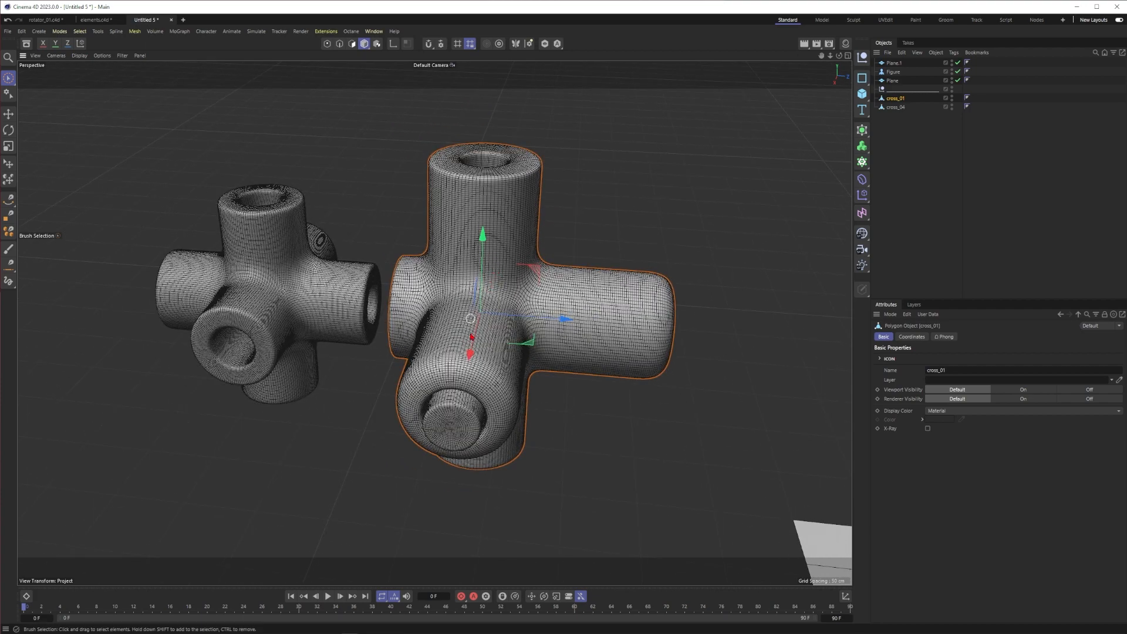
Select the connected polygons of the plug inside cross_01's front opening and delete them
{"action": "key", "text": "Return"}
{"action": "scroll", "coordinate": [498, 418], "scroll_direction": "up", "scroll_amount": 3}
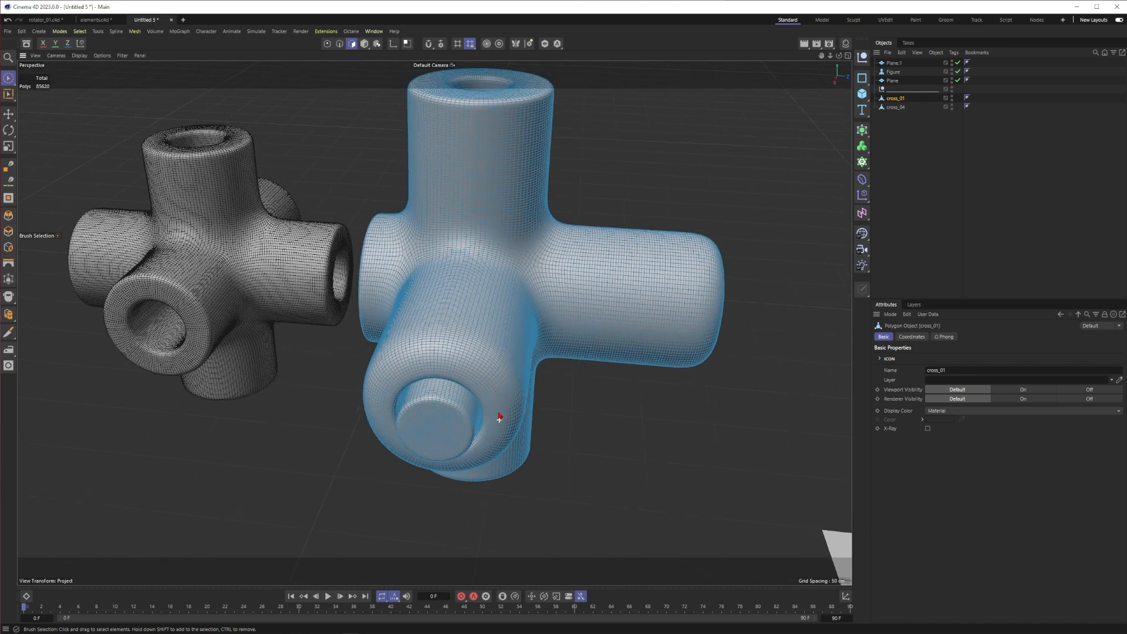
{"action": "left_click", "coordinate": [435, 419]}
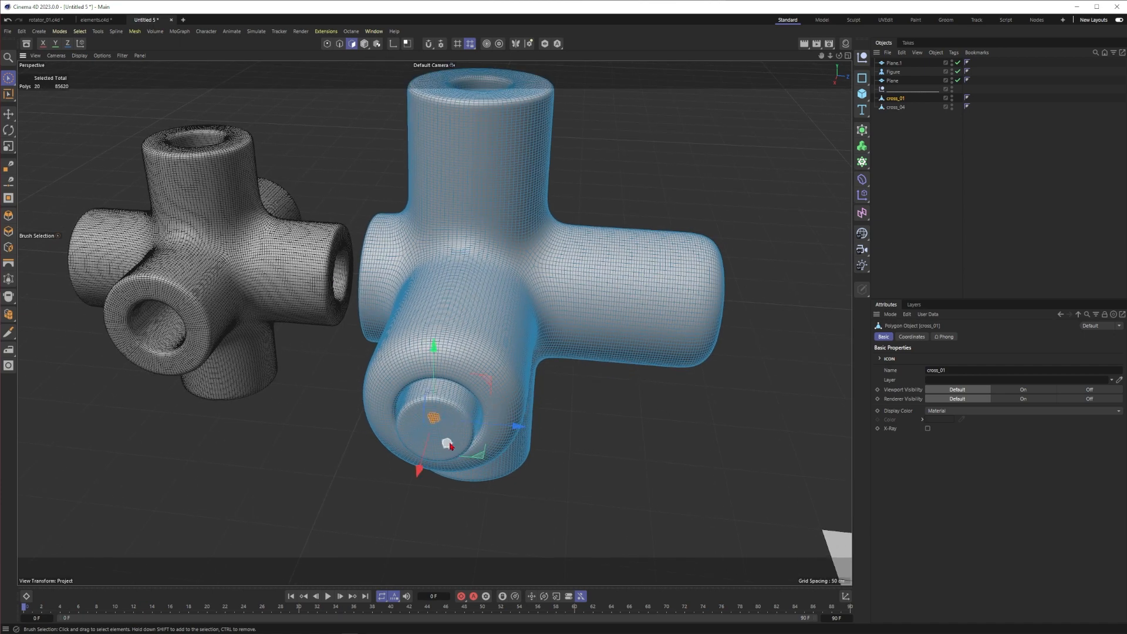
{"action": "key", "text": "u"}
{"action": "key", "text": "w"}
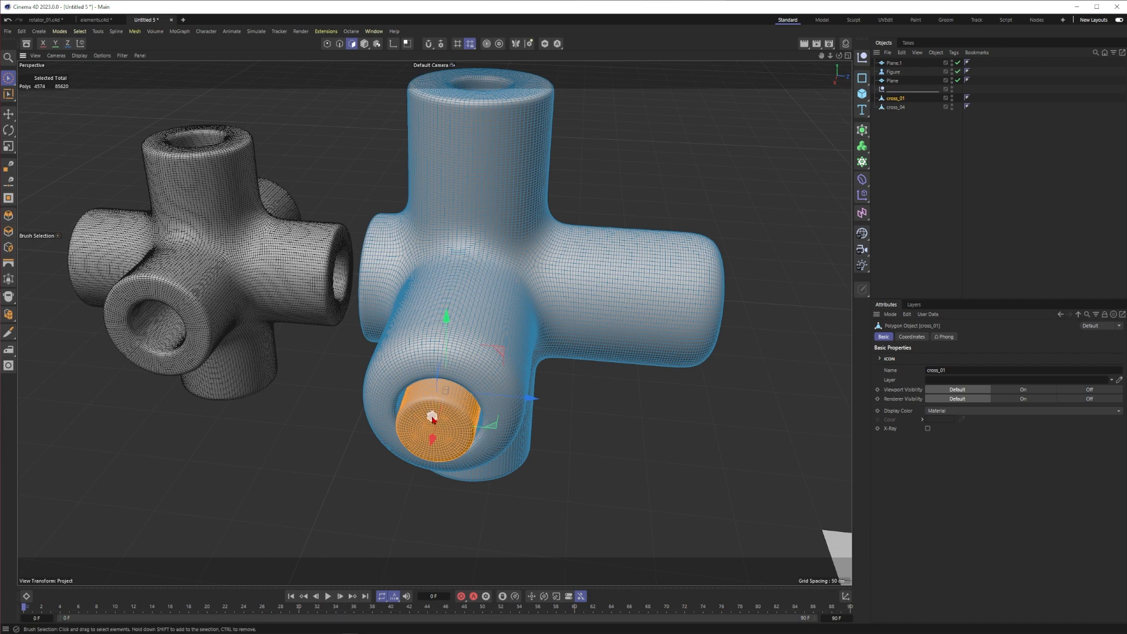
{"action": "key", "text": "Delete"}
{"action": "left_click_drag", "start_coordinate": [480, 354], "coordinate": [505, 339], "text": "alt"}
Apply a Remesh generator to cross_01 with a mesh density of 20% and make the result editable
{"action": "left_click", "coordinate": [862, 130]}
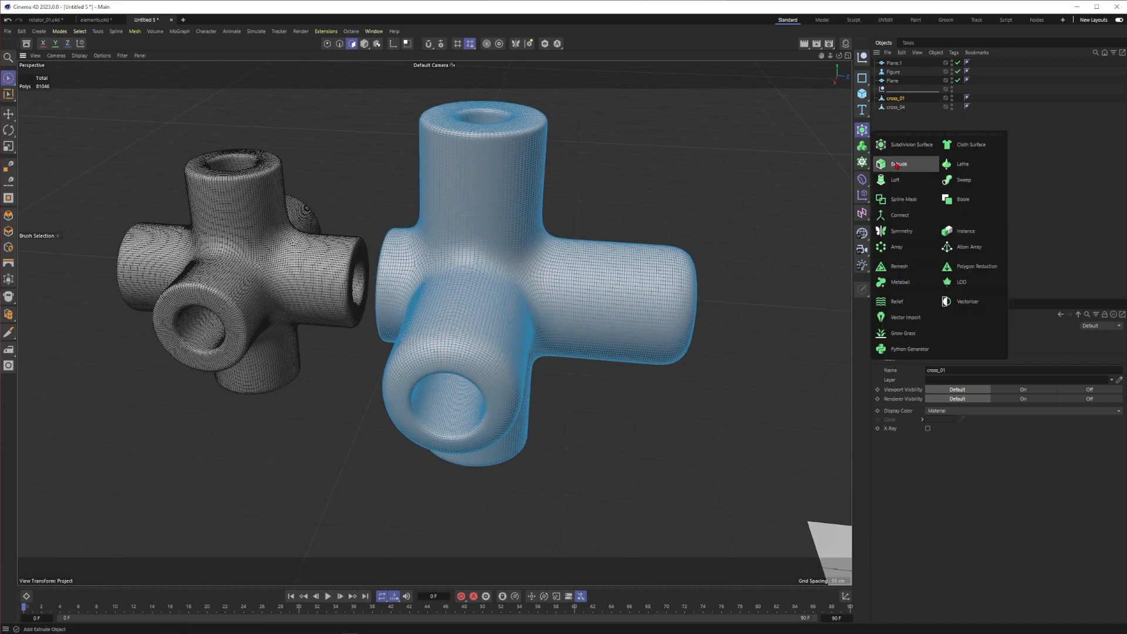
{"action": "left_click", "coordinate": [899, 267]}
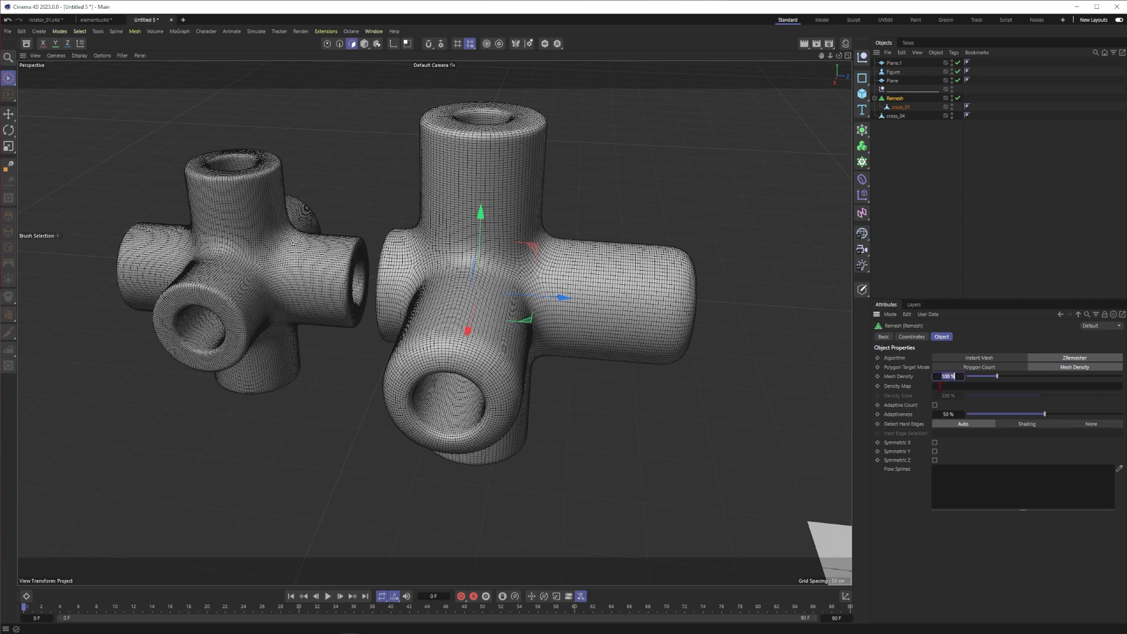
{"action": "key", "text": "Return"}
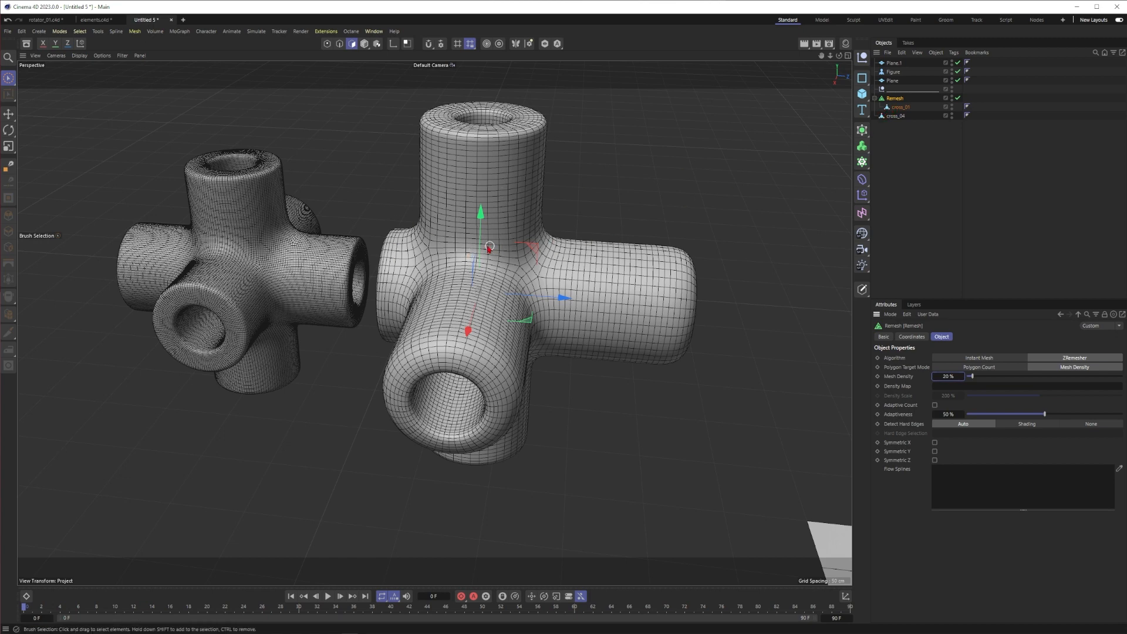
{"action": "key", "text": "c"}
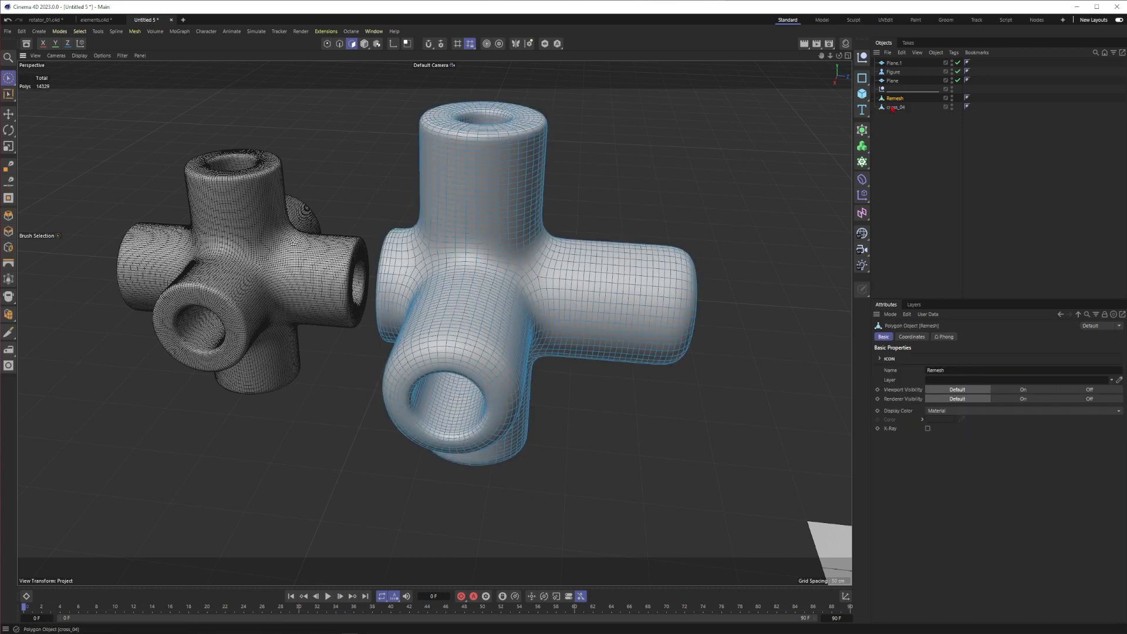
Apply a Remesh generator to cross_04 with a mesh density of 20% and make the result editable
{"action": "left_click", "coordinate": [892, 108]}
{"action": "middle_click_drag", "start_coordinate": [258, 276], "coordinate": [355, 285], "text": "alt"}
{"action": "left_click", "coordinate": [862, 131]}
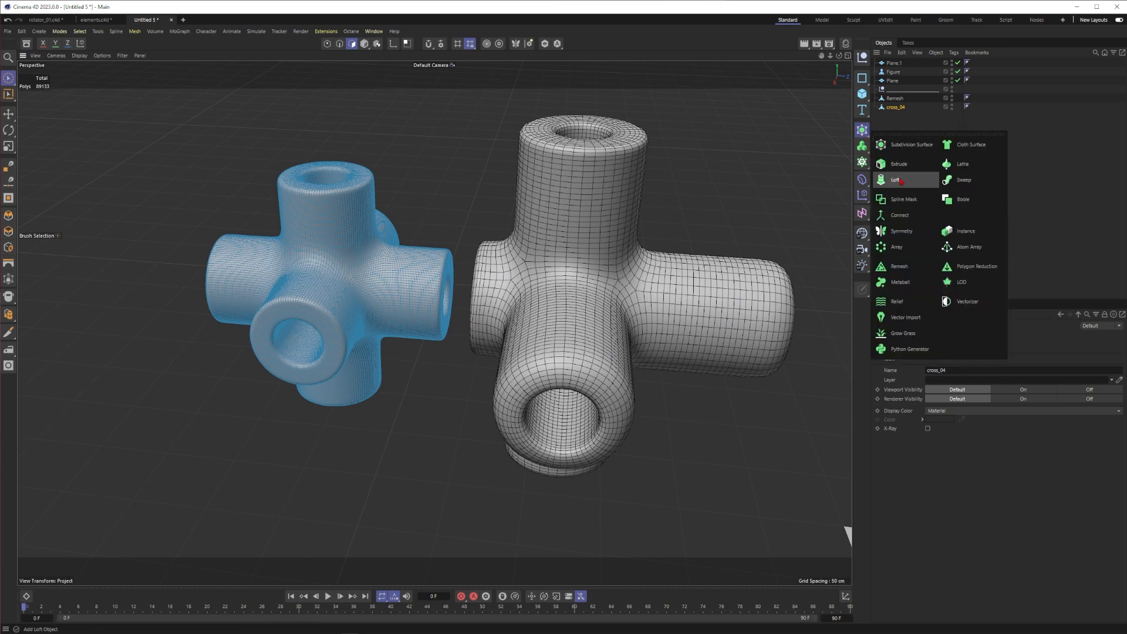
{"action": "left_click", "coordinate": [898, 266], "text": "alt"}
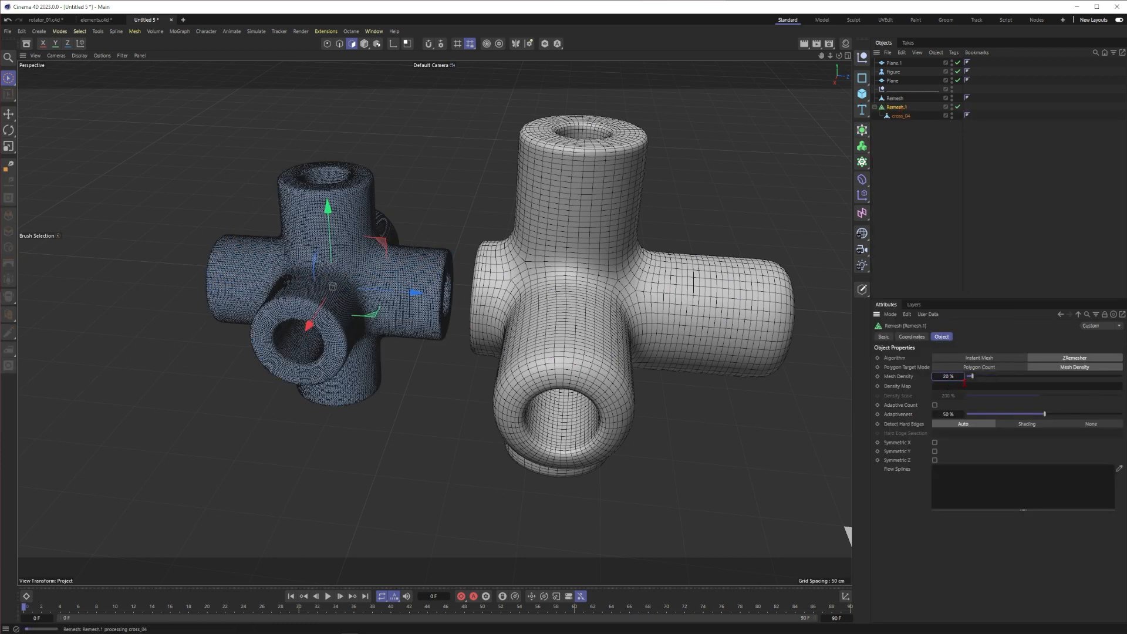
{"action": "key", "text": "c"}
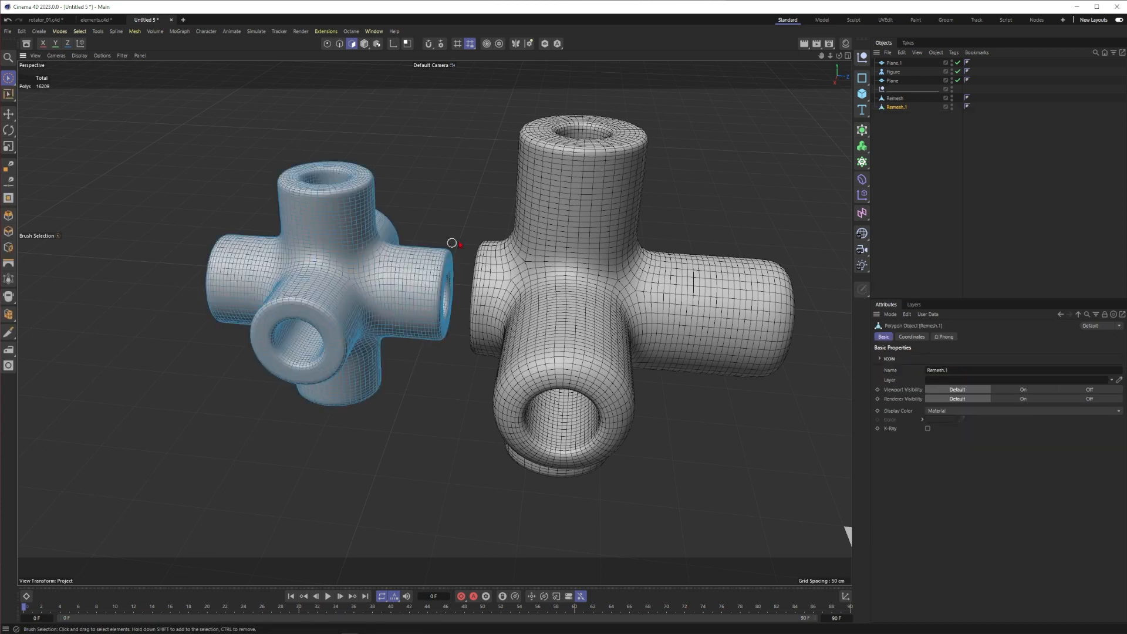
Rename the remeshed cross_01 as 1 and the remeshed cross_04 as 2
{"action": "left_click", "coordinate": [910, 145]}
{"action": "double_click", "coordinate": [895, 99]}
{"action": "type", "text": "1"}
{"action": "key", "text": "Return"}
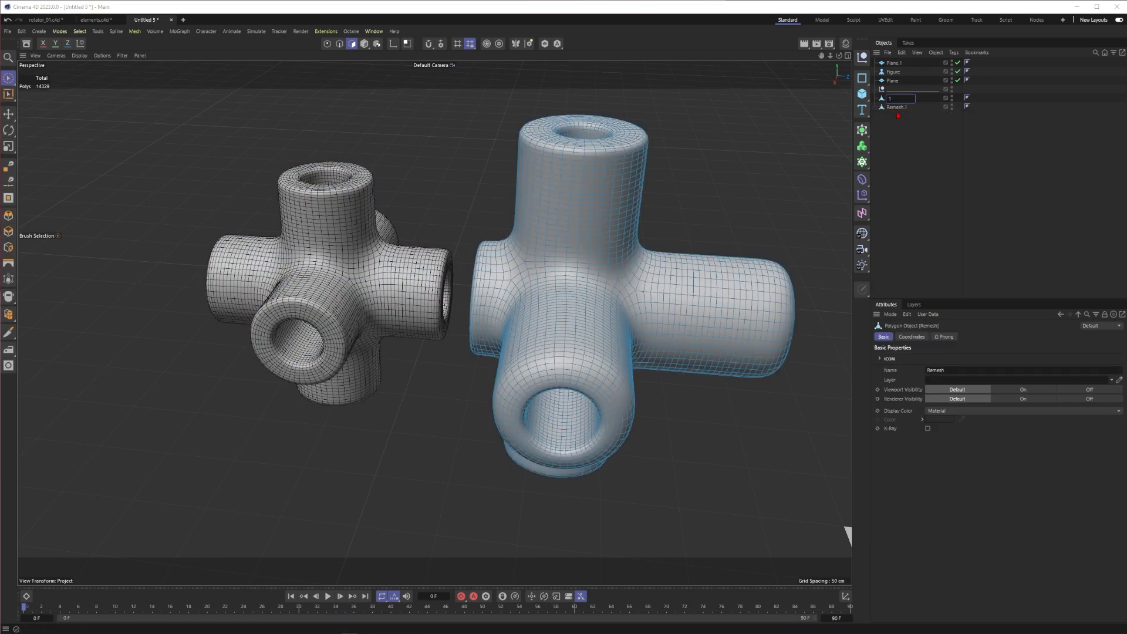
{"action": "double_click", "coordinate": [896, 107]}
{"action": "type", "text": "2"}
{"action": "key", "text": "Return"}
Select both cross elements and move them together over the ground plane, next to the figure
{"action": "left_click", "coordinate": [904, 128]}
{"action": "left_click_drag", "start_coordinate": [904, 129], "coordinate": [882, 95]}
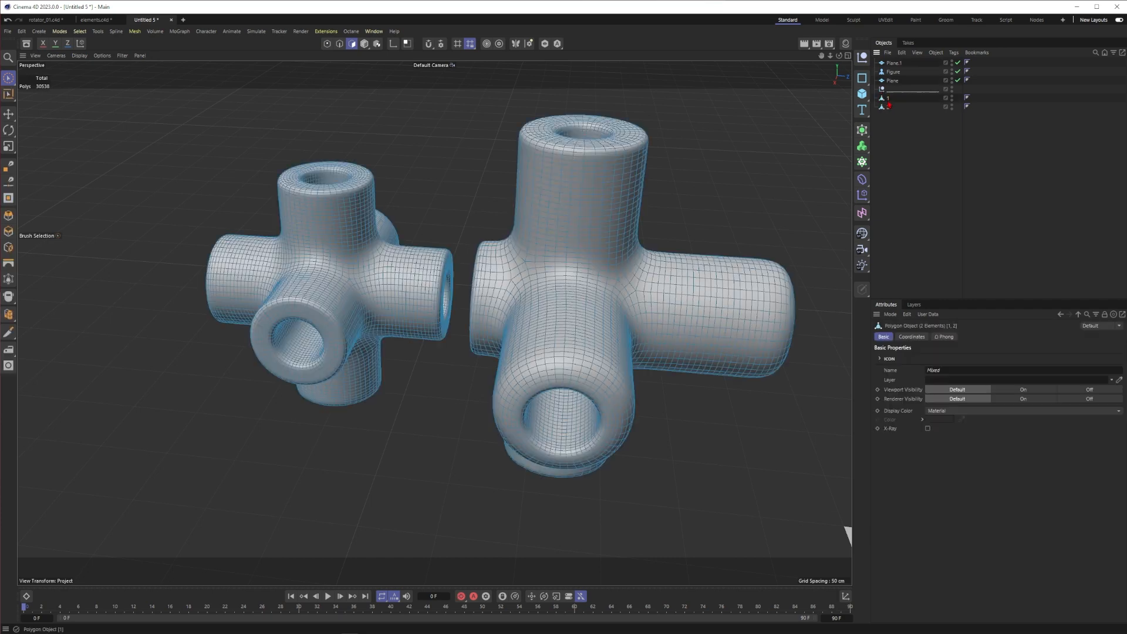
{"action": "key", "text": "h"}
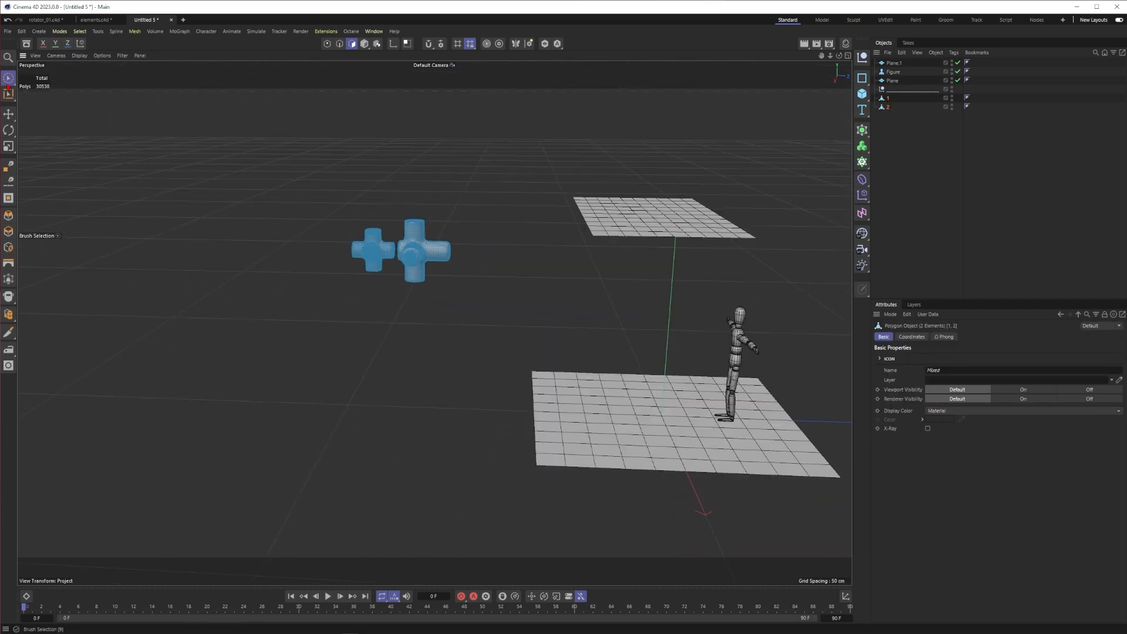
{"action": "left_click", "coordinate": [364, 44]}
{"action": "left_click_drag", "start_coordinate": [446, 200], "coordinate": [698, 293]}
{"action": "middle_click_drag", "start_coordinate": [698, 293], "coordinate": [667, 287], "text": "alt"}
{"action": "scroll", "coordinate": [664, 295], "scroll_direction": "up", "scroll_amount": 5}
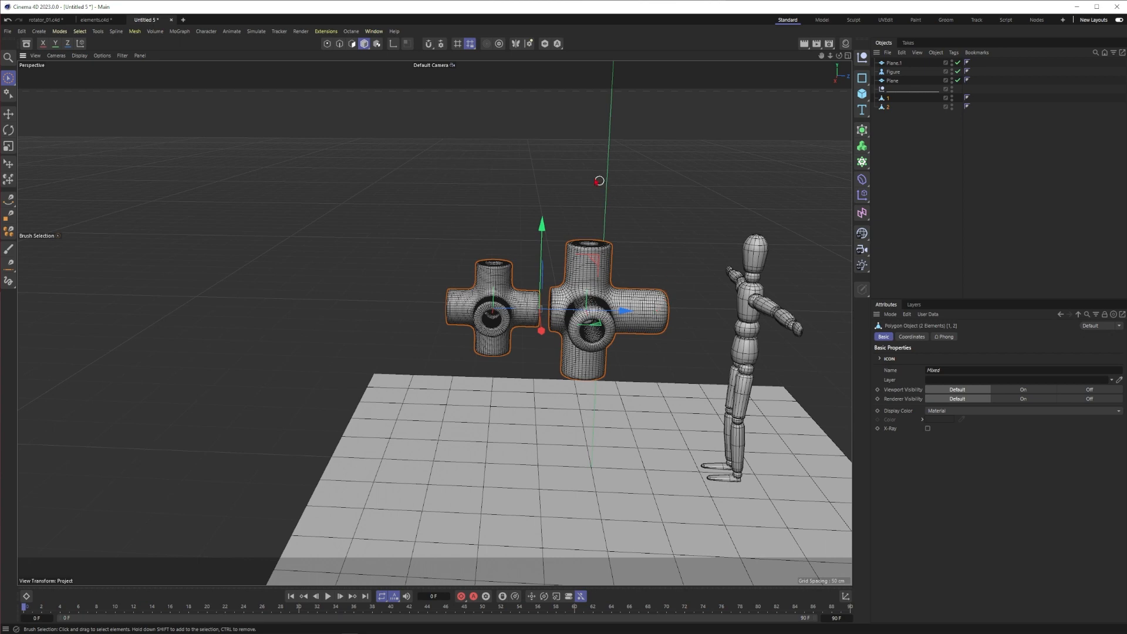
Scale up the smaller cross element and nudge it into place beside the larger one
{"action": "left_click", "coordinate": [494, 317]}
{"action": "left_click_drag", "start_coordinate": [494, 317], "coordinate": [507, 332], "text": "alt"}
{"action": "scroll", "coordinate": [509, 311], "scroll_direction": "up", "scroll_amount": 2}
{"action": "key", "text": "t"}
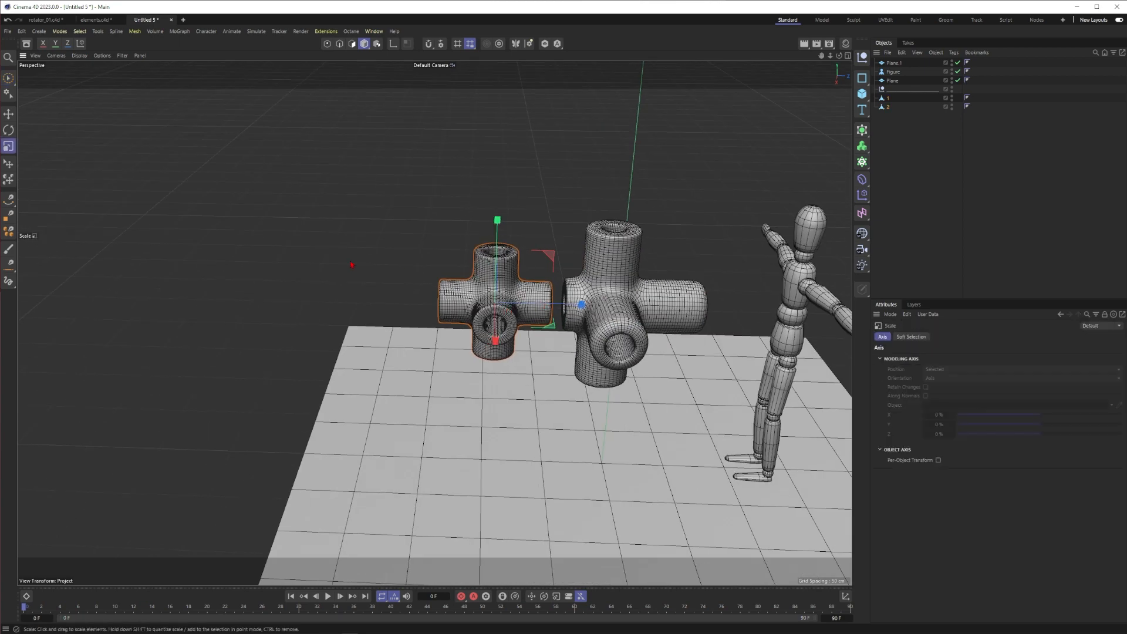
{"action": "mouse_move", "coordinate": [353, 265]}
{"action": "left_mouse_down"}
{"action": "mouse_move", "coordinate": [557, 299]}
{"action": "mouse_move", "coordinate": [545, 293]}
{"action": "mouse_move", "coordinate": [538, 336]}
{"action": "mouse_move", "coordinate": [570, 259]}
{"action": "left_mouse_up"}
{"action": "scroll", "coordinate": [557, 298], "scroll_direction": "up", "scroll_amount": 1}
{"action": "scroll", "coordinate": [558, 298], "scroll_direction": "up", "scroll_amount": 2}
{"action": "key", "text": "space"}
{"action": "scroll", "coordinate": [560, 304], "scroll_direction": "up", "scroll_amount": 3}
{"action": "left_click_drag", "start_coordinate": [486, 275], "coordinate": [492, 274]}
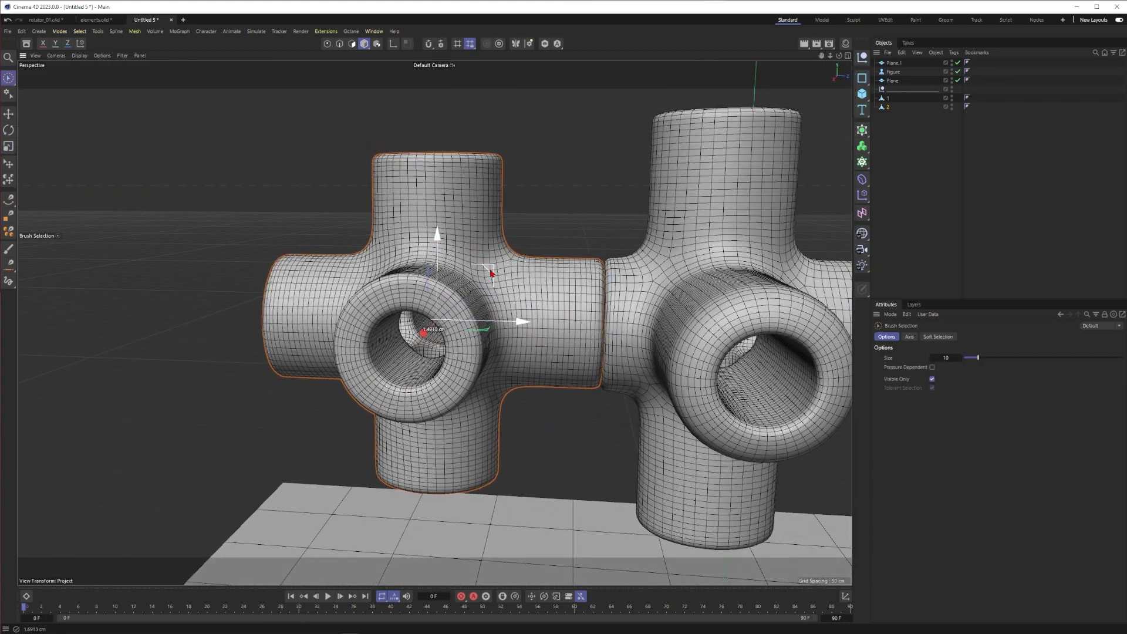
{"action": "scroll", "coordinate": [492, 274], "scroll_direction": "down", "scroll_amount": 6}
Detach the simulation tags list into a floating palette and add a Cloth tag to the upper plane
{"action": "left_click", "coordinate": [530, 160]}
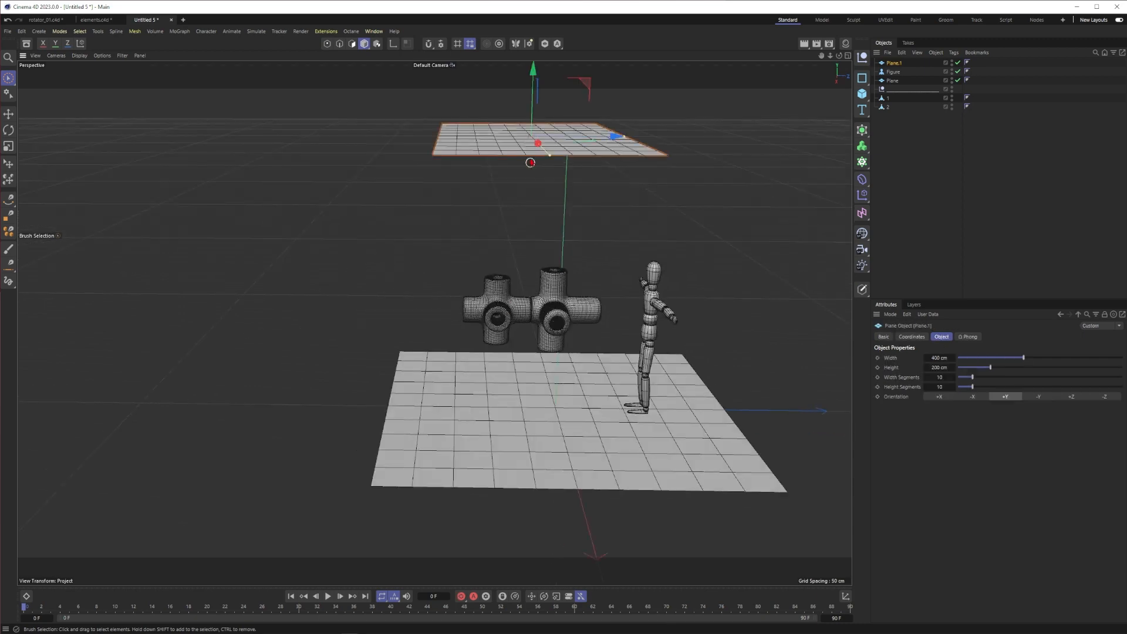
{"action": "left_click_drag", "start_coordinate": [530, 163], "coordinate": [548, 253], "text": "alt"}
{"action": "left_click_drag", "start_coordinate": [531, 305], "coordinate": [556, 288], "text": "alt"}
{"action": "right_click", "coordinate": [893, 63]}
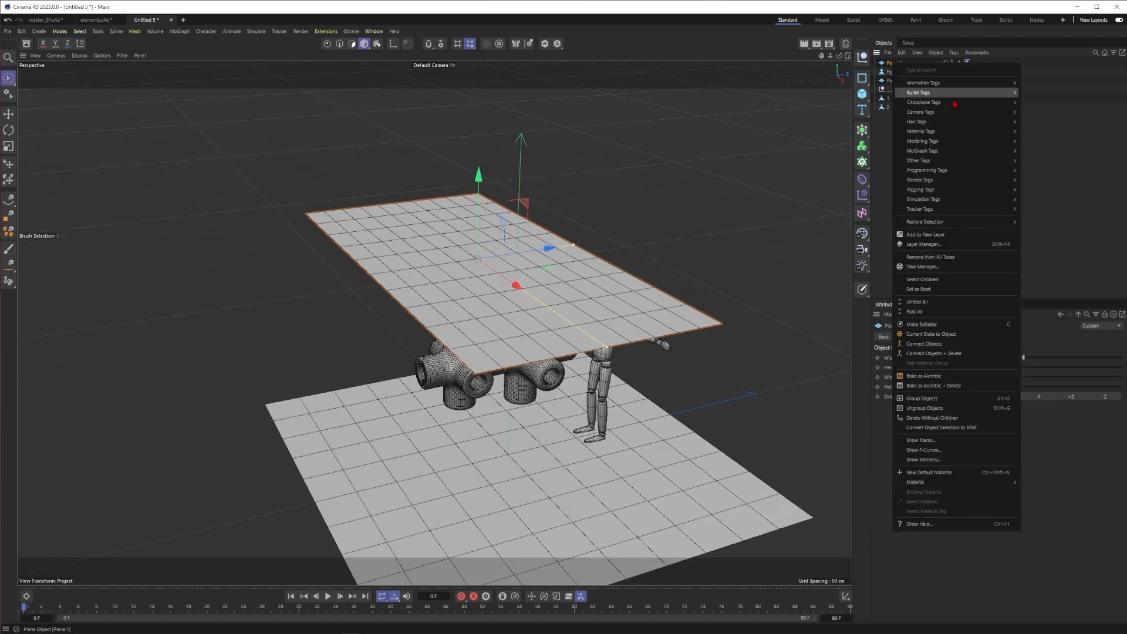
{"action": "mouse_move", "coordinate": [930, 204]}
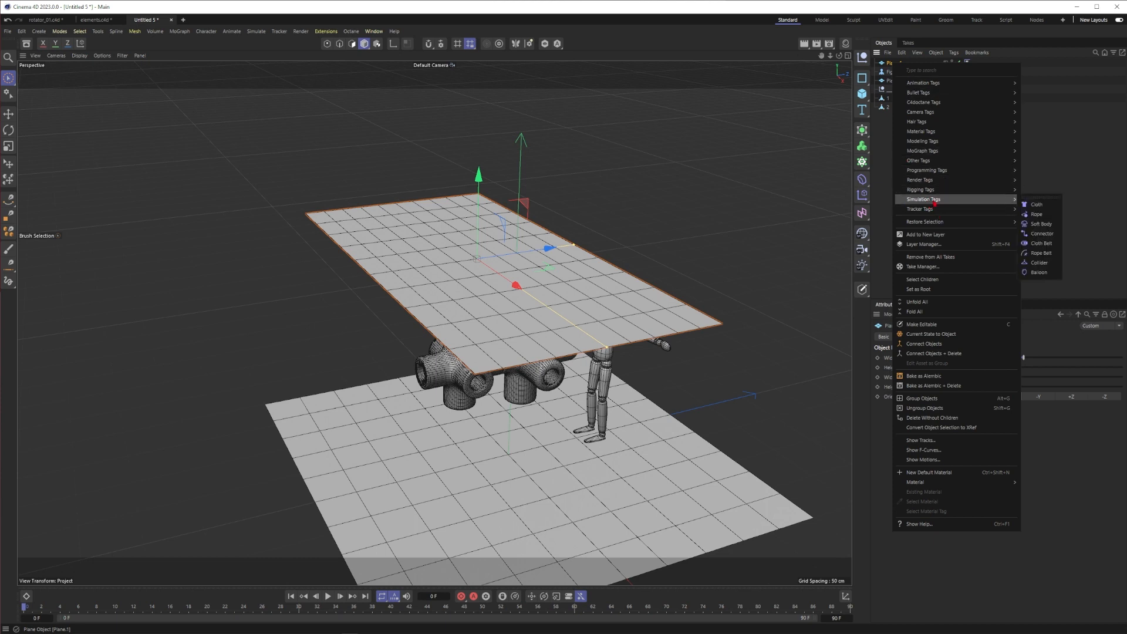
{"action": "left_click", "coordinate": [1040, 198]}
{"action": "left_click_drag", "start_coordinate": [1032, 198], "coordinate": [823, 87]}
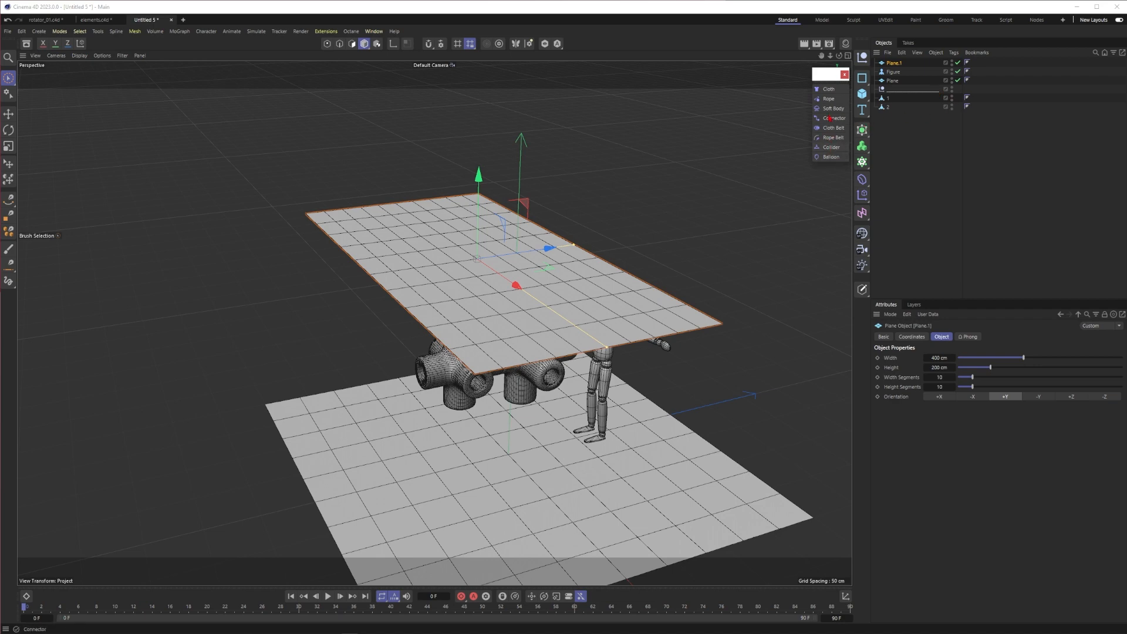
{"action": "left_click", "coordinate": [828, 92]}
{"action": "left_click", "coordinate": [945, 181]}
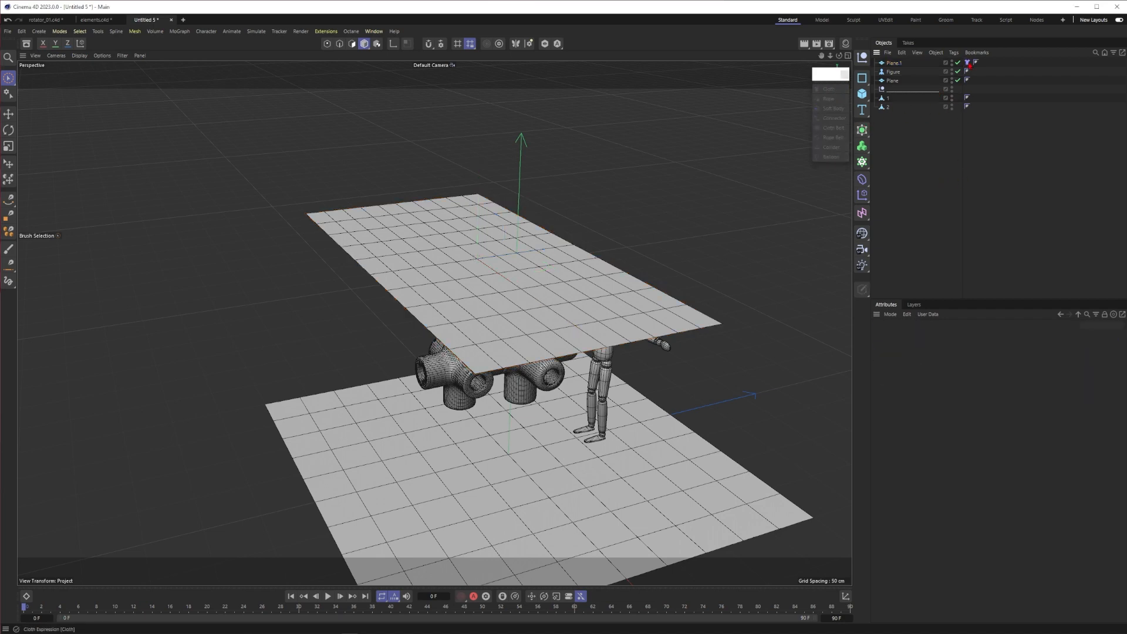
Open the upper plane's Cloth tag settings and play the timeline briefly to test the simulation
{"action": "left_click", "coordinate": [968, 63]}
{"action": "left_click_drag", "start_coordinate": [512, 314], "coordinate": [407, 410], "text": "alt"}
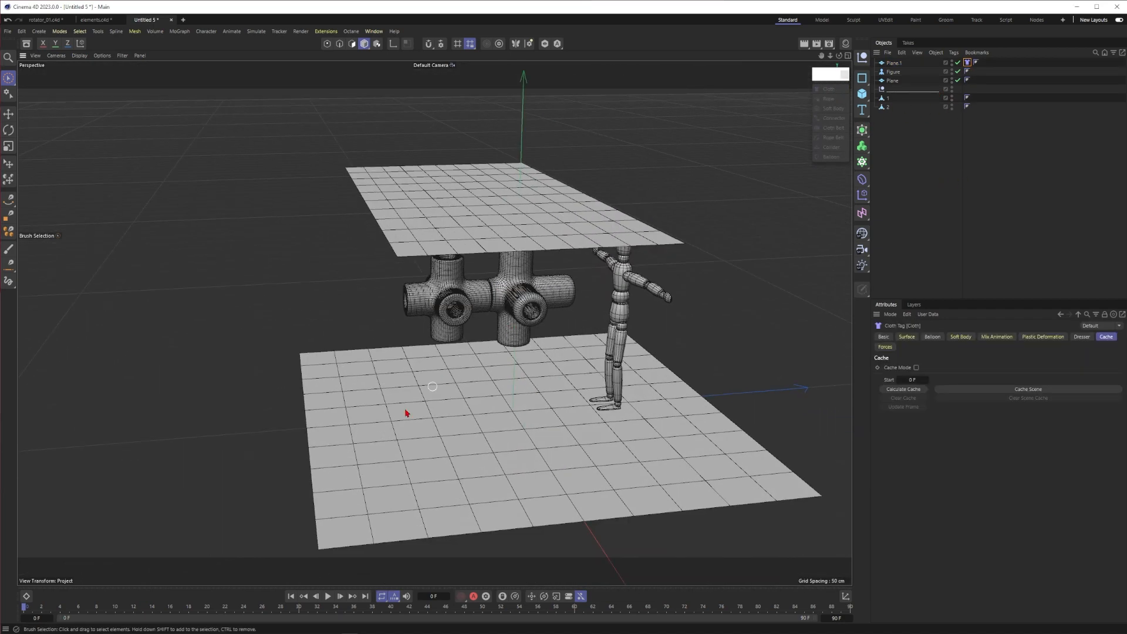
{"action": "left_click", "coordinate": [328, 597]}
{"action": "left_click", "coordinate": [328, 596]}
Add Collider tags to both cross elements beneath the upper plane
{"action": "left_click", "coordinate": [506, 296]}
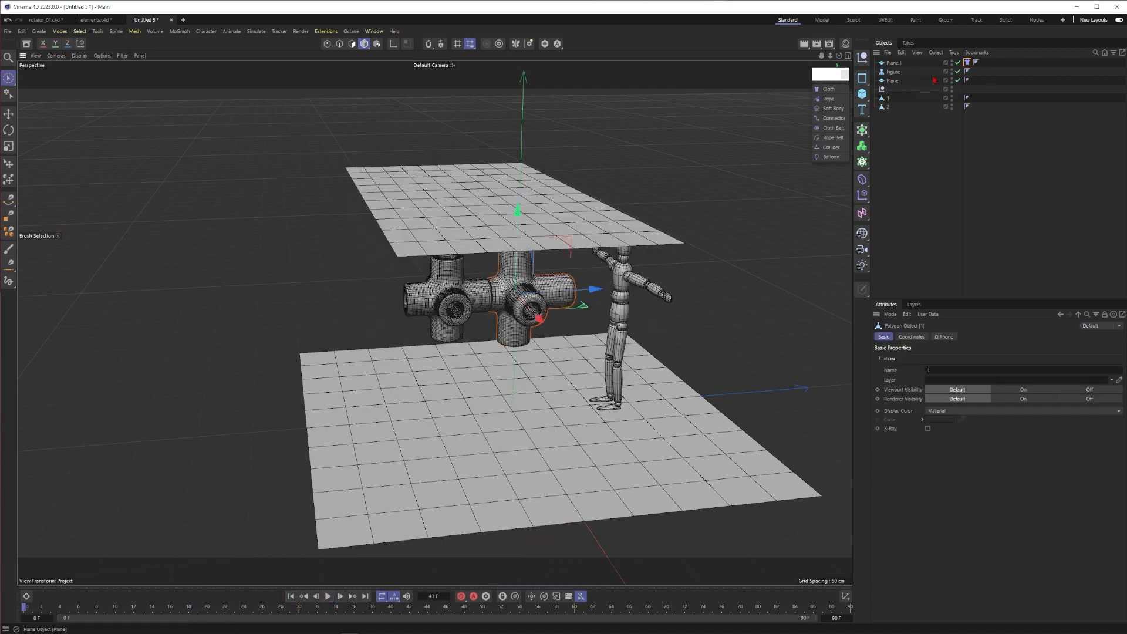
{"action": "left_click", "coordinate": [904, 107], "text": "ctrl"}
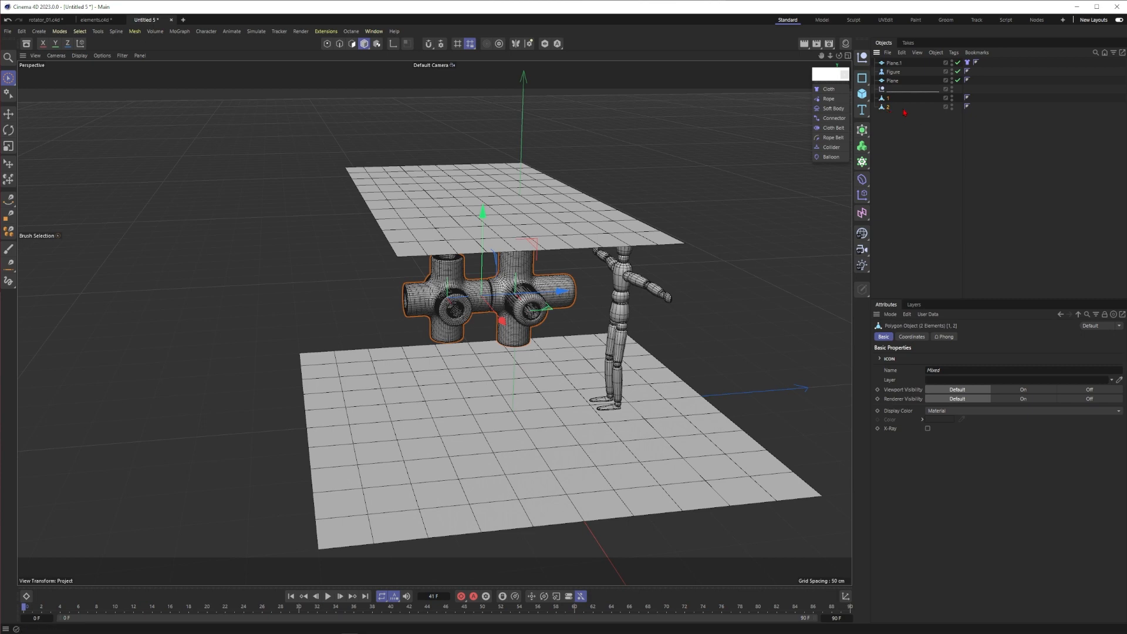
{"action": "left_click", "coordinate": [831, 146]}
Play the simulation to examine how the plane drapes over the cross elements, and rewind to the start
{"action": "middle_click_drag", "start_coordinate": [486, 317], "coordinate": [456, 301], "text": "alt"}
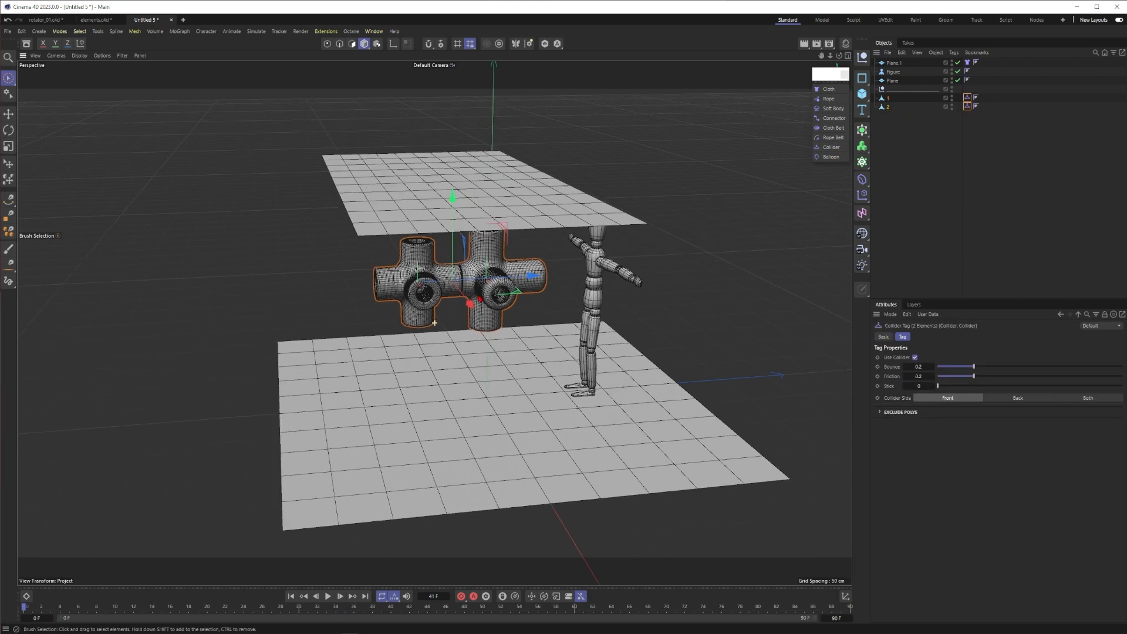
{"action": "left_click_drag", "start_coordinate": [434, 353], "coordinate": [384, 338], "text": "alt"}
{"action": "right_click_drag", "start_coordinate": [385, 352], "coordinate": [417, 385], "text": "alt"}
{"action": "left_click", "coordinate": [328, 595]}
{"action": "left_click_drag", "start_coordinate": [449, 285], "coordinate": [511, 316], "text": "alt"}
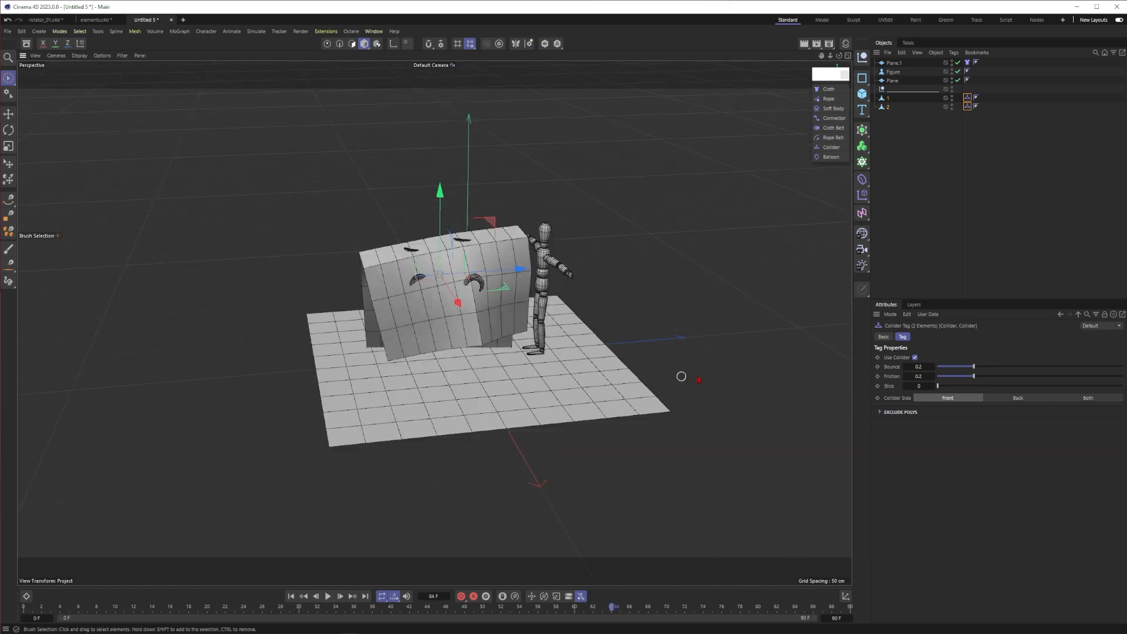
{"action": "left_click", "coordinate": [918, 154]}
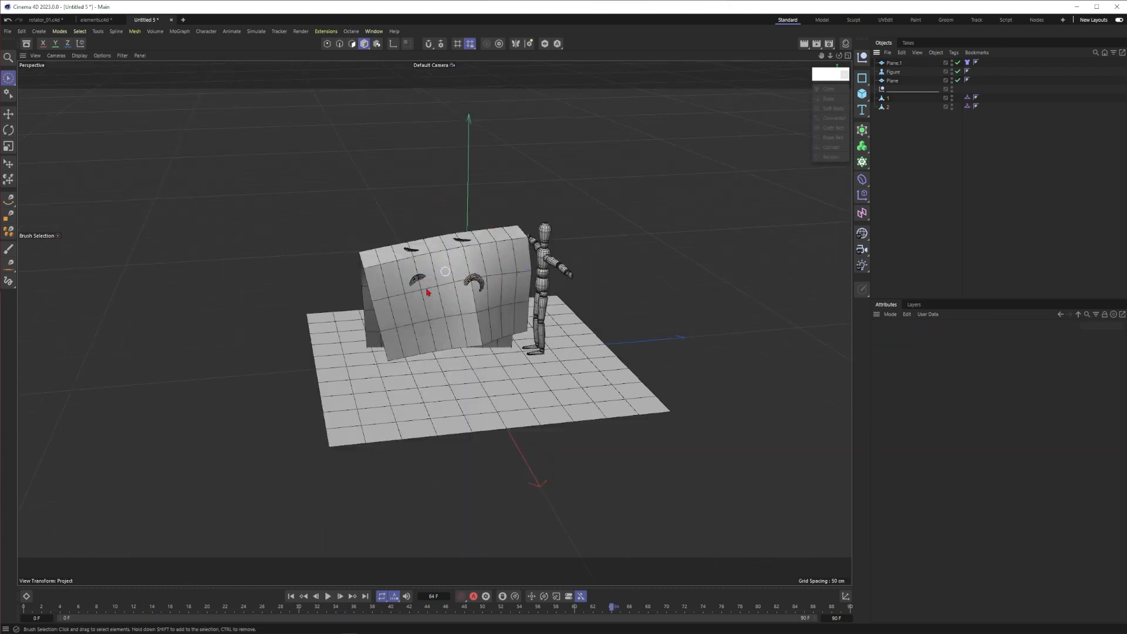
{"action": "left_click", "coordinate": [291, 596]}
{"action": "left_click_drag", "start_coordinate": [328, 572], "coordinate": [392, 196], "text": "alt"}
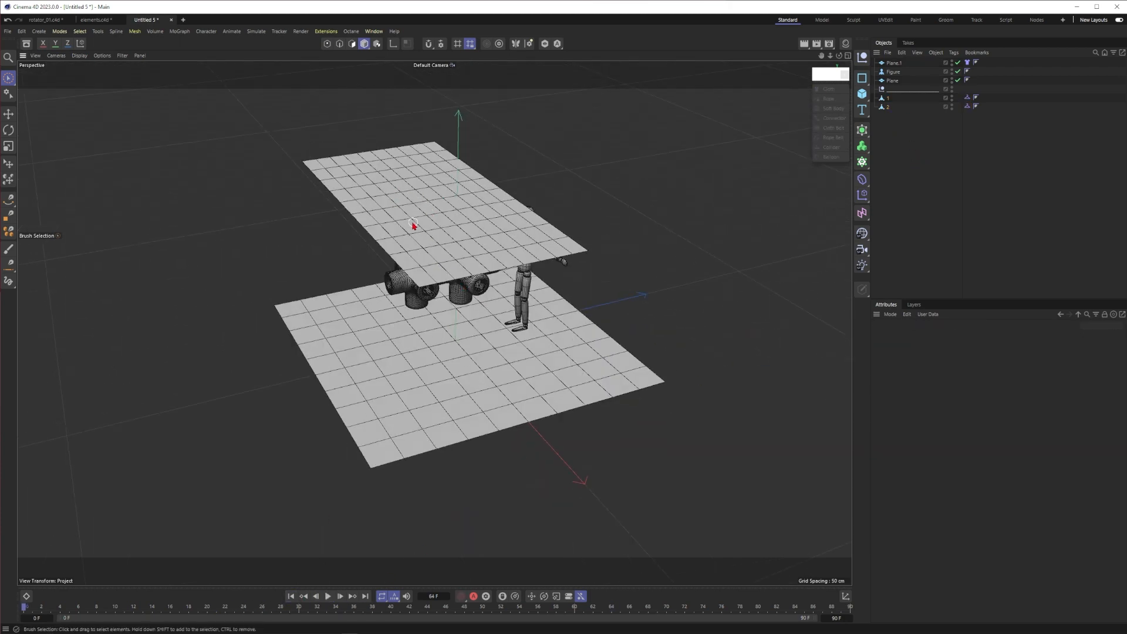
Set the upper plane's width and height segments to 50 and replay the cloth simulation
{"action": "left_click", "coordinate": [426, 212]}
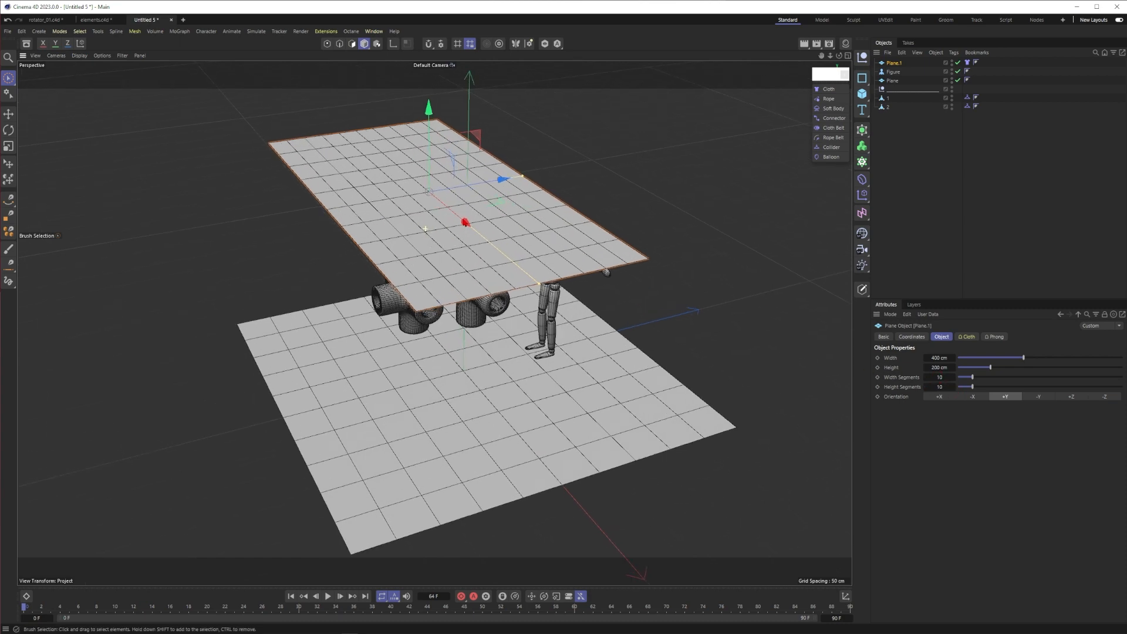
{"action": "key", "text": "F8"}
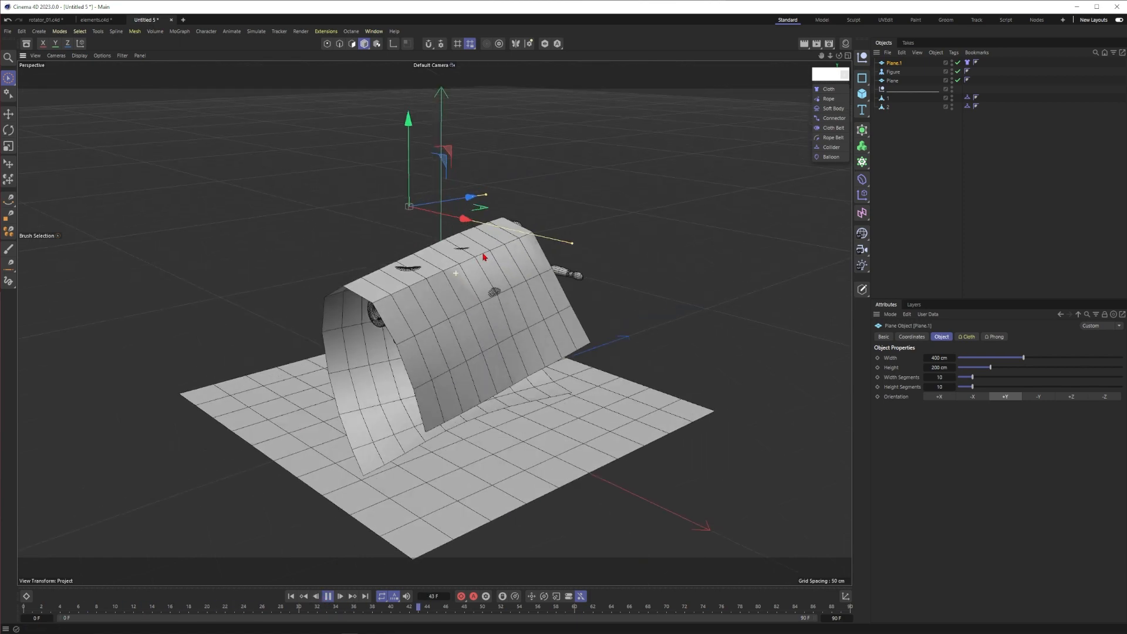
{"action": "key", "text": "F8"}
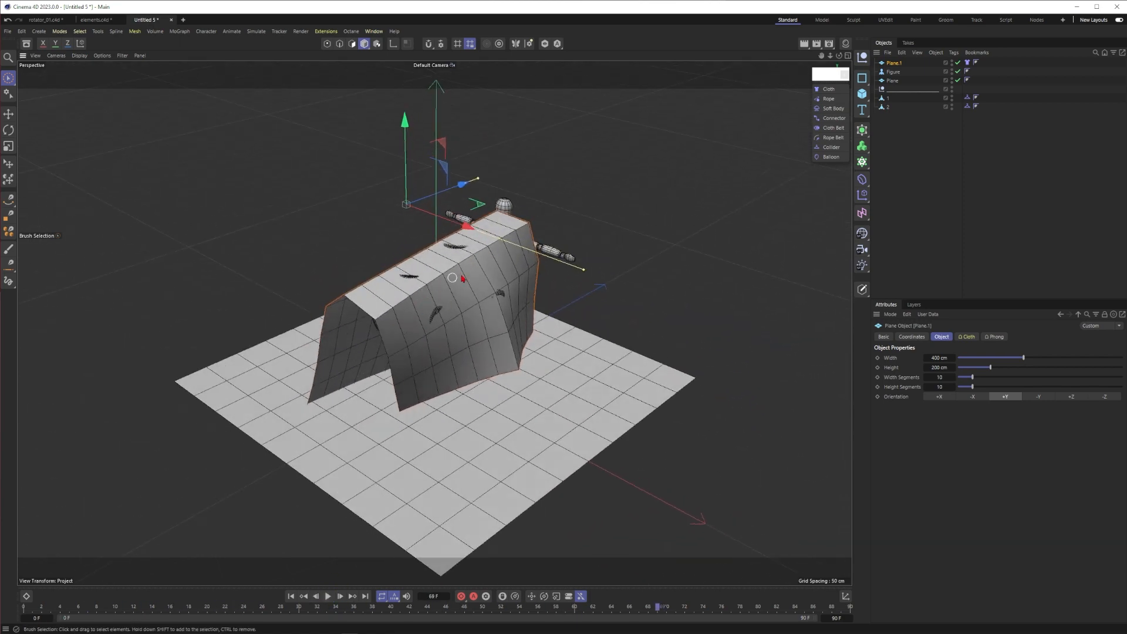
{"action": "type", "text": "50"}
{"action": "key", "text": "Tab"}
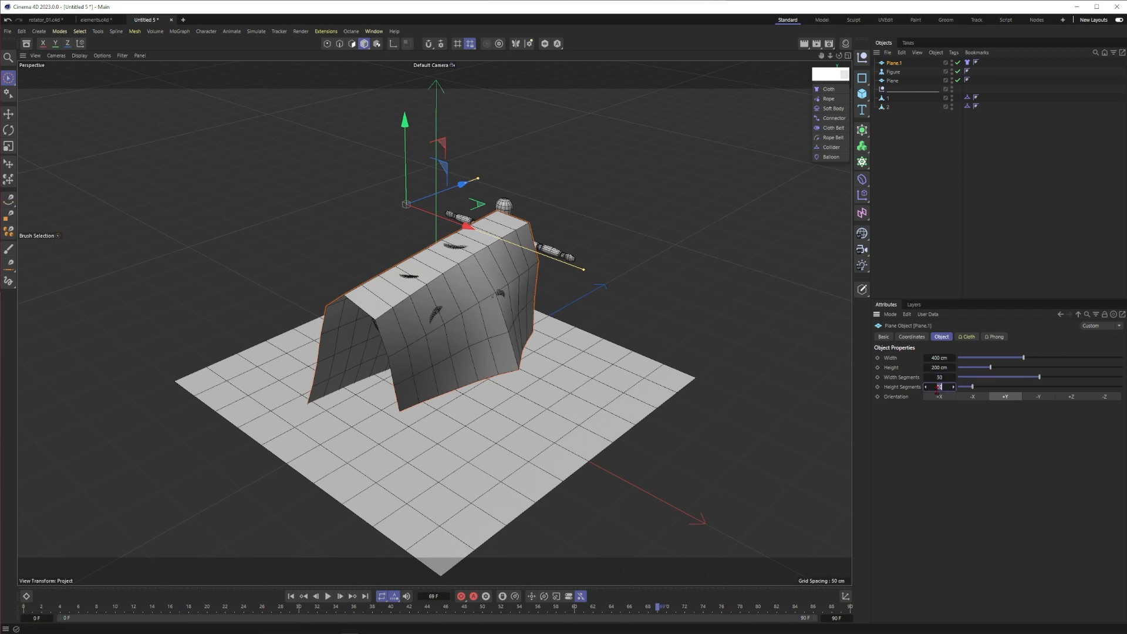
{"action": "type", "text": "50"}
{"action": "key", "text": "Return"}
{"action": "left_click", "coordinate": [327, 596]}
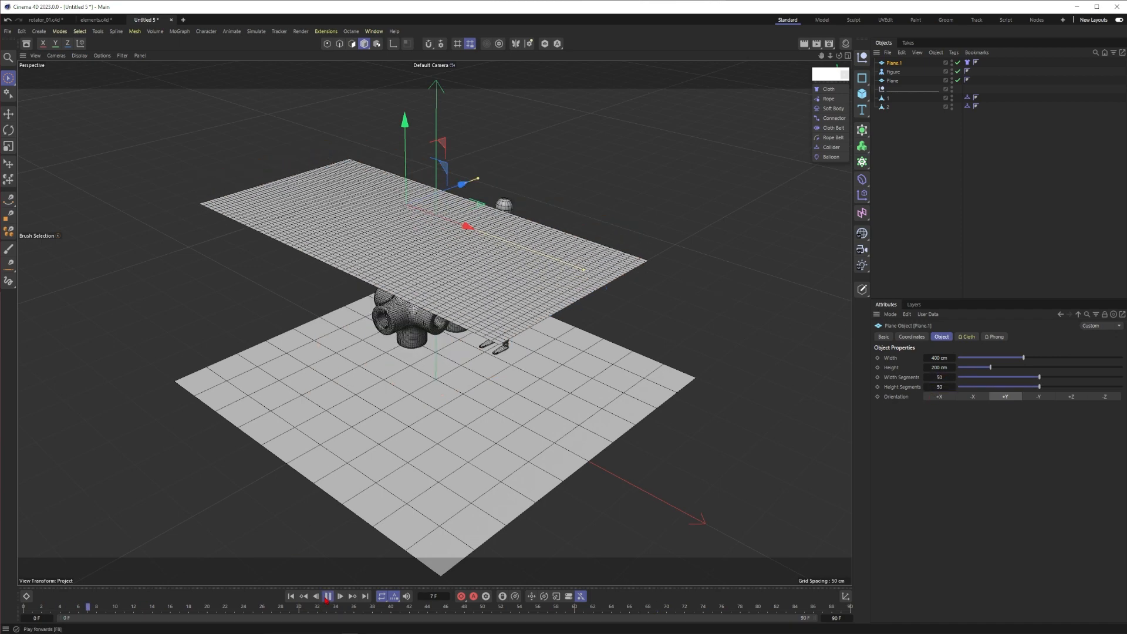
{"action": "left_click", "coordinate": [327, 597]}
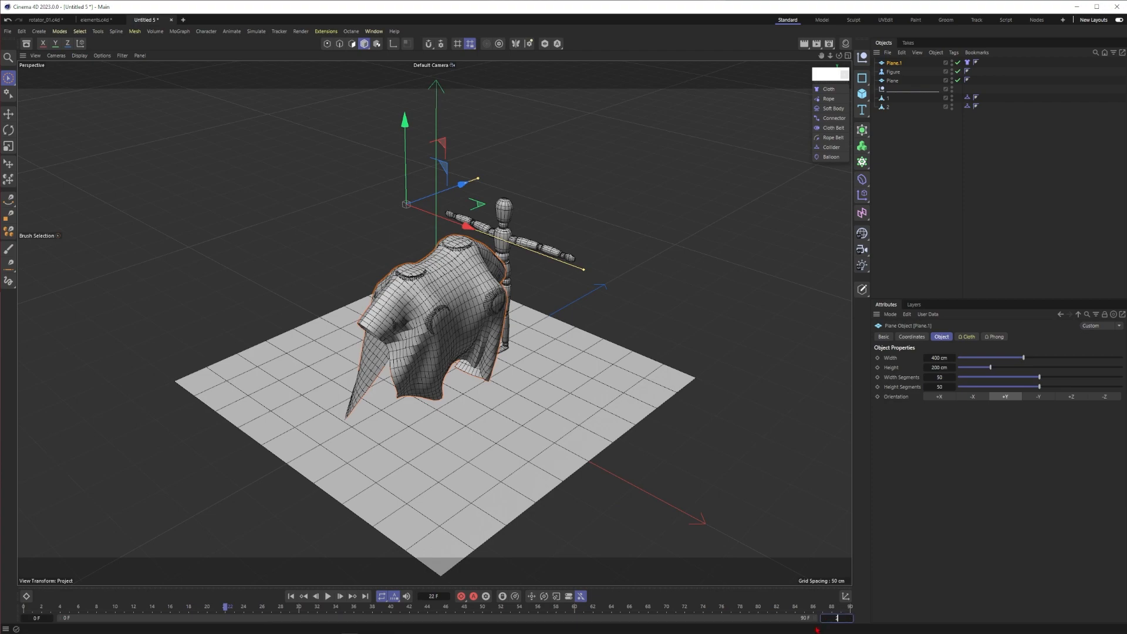
Extend the timeline to end at frame 200 and play the cloth simulation further
{"action": "type", "text": "200"}
{"action": "left_click", "coordinate": [328, 596]}
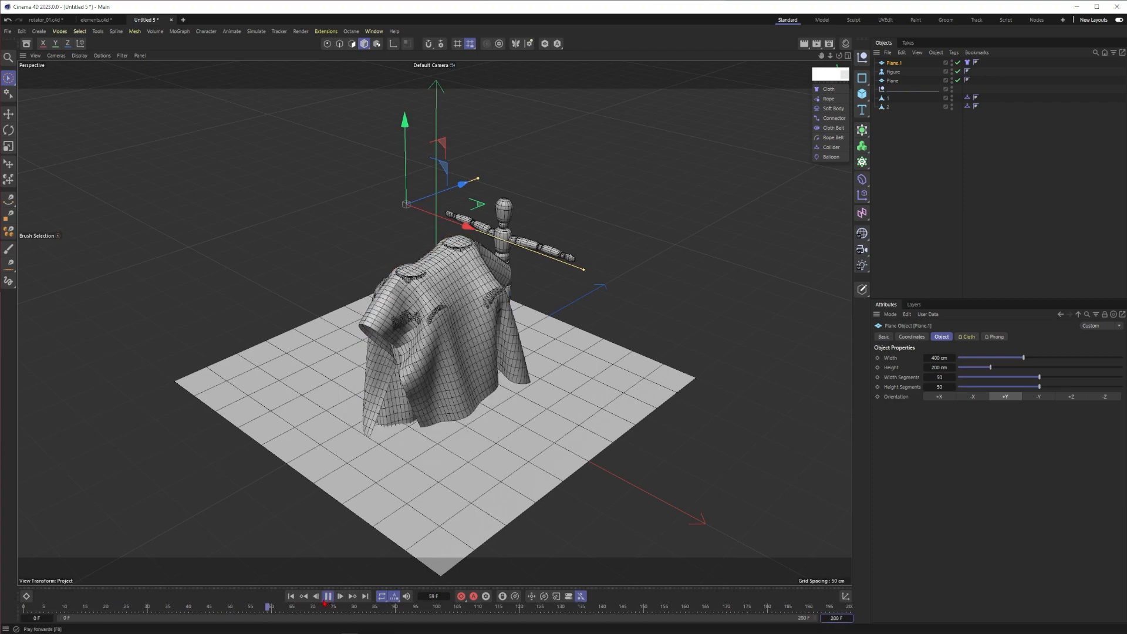
{"action": "left_click", "coordinate": [326, 597]}
{"action": "left_click_drag", "start_coordinate": [487, 314], "coordinate": [476, 286], "text": "alt"}
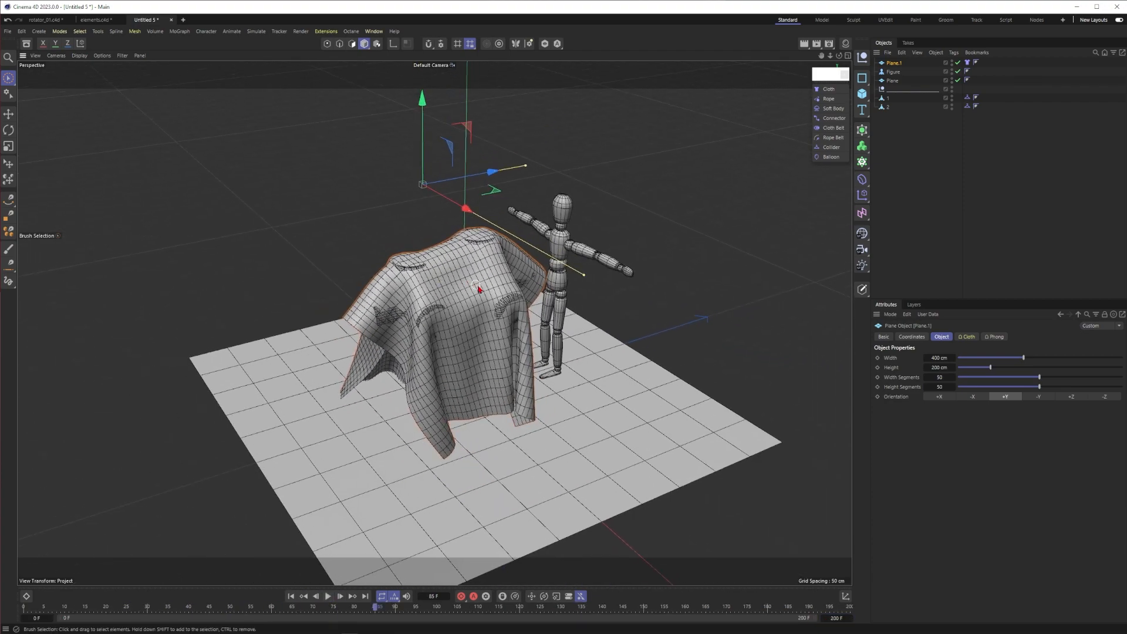
Set the upper plane's width and height segments to 100 and play the simulation
{"action": "type", "text": "100"}
{"action": "left_click", "coordinate": [937, 386]}
{"action": "type", "text": "100"}
{"action": "key", "text": "Return"}
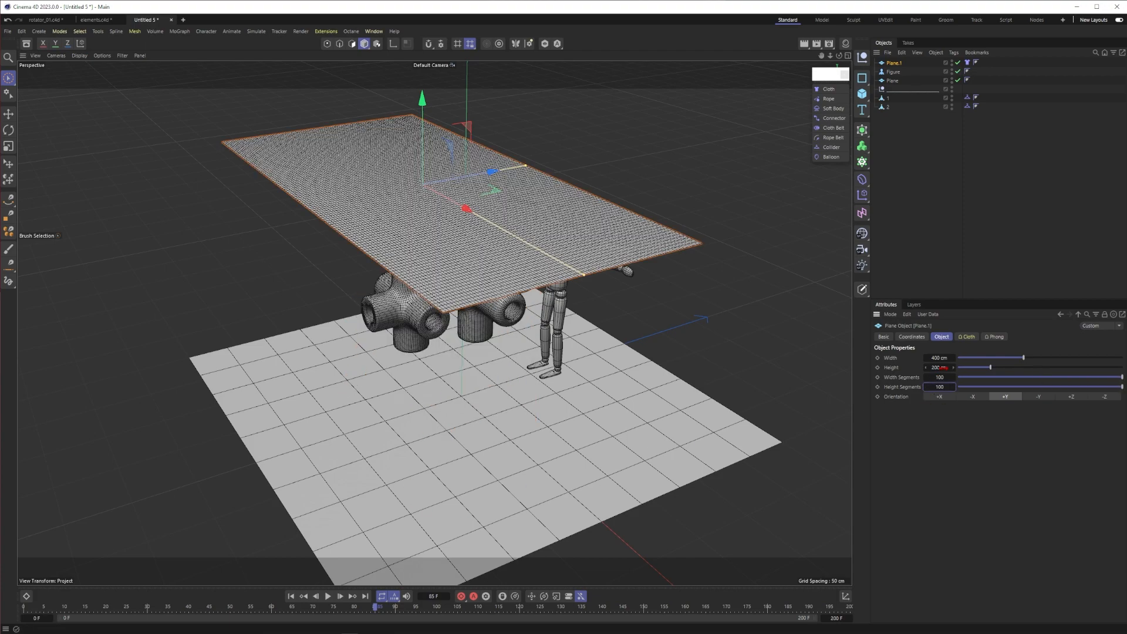
{"action": "left_click", "coordinate": [328, 596]}
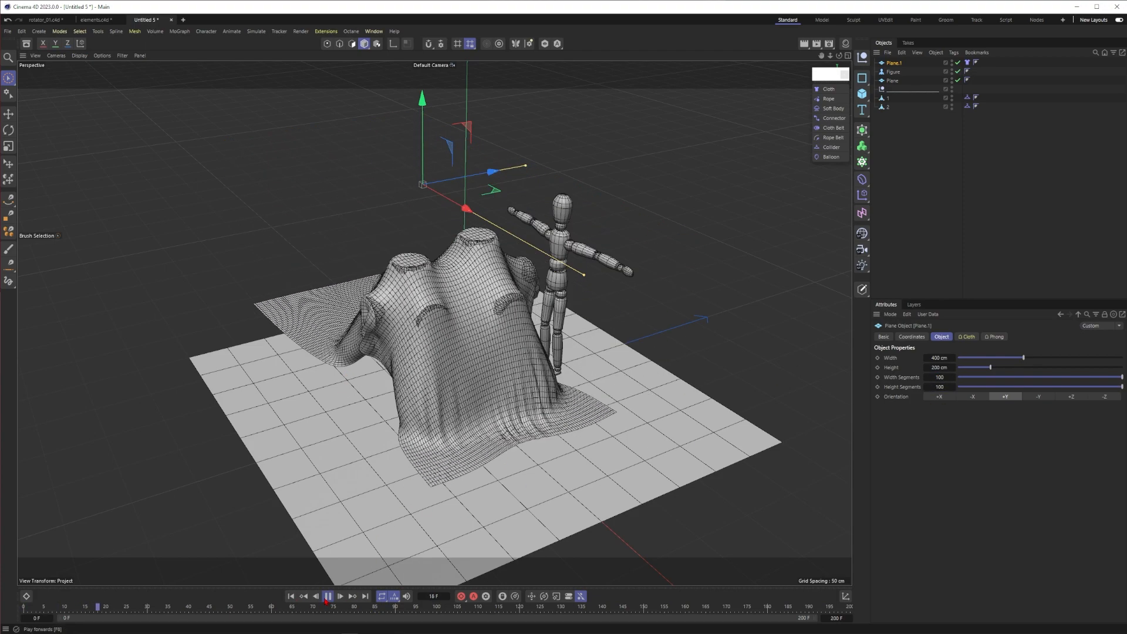
{"action": "left_click", "coordinate": [327, 598]}
Switch the viewport to Gouraud shading without mesh lines and return the timeline to its start
{"action": "mouse_move", "coordinate": [450, 311]}
{"action": "left_mouse_down", "text": "alt"}
{"action": "mouse_move", "coordinate": [438, 314]}
{"action": "mouse_move", "coordinate": [473, 311]}
{"action": "mouse_move", "coordinate": [457, 305]}
{"action": "left_mouse_up", "text": "alt"}
{"action": "key", "text": "n"}
{"action": "key", "text": "a"}
{"action": "key", "text": "shift+f"}
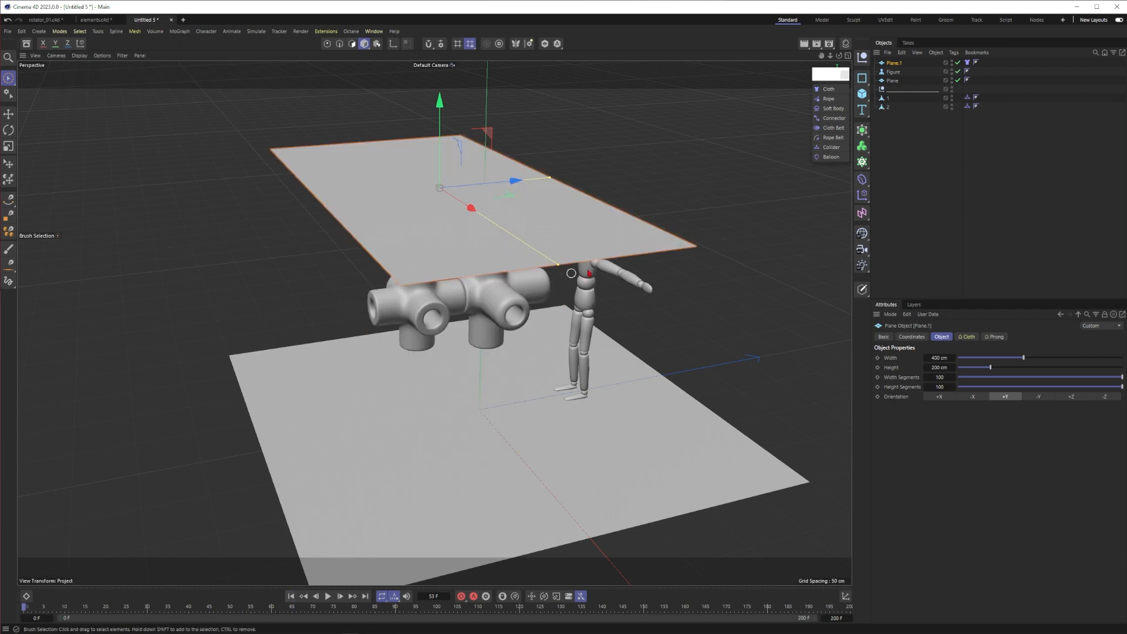
Create a new material, assign it to both cross elements, and tint it red with 45% saturation
{"action": "left_click", "coordinate": [845, 44]}
{"action": "double_click", "coordinate": [776, 126]}
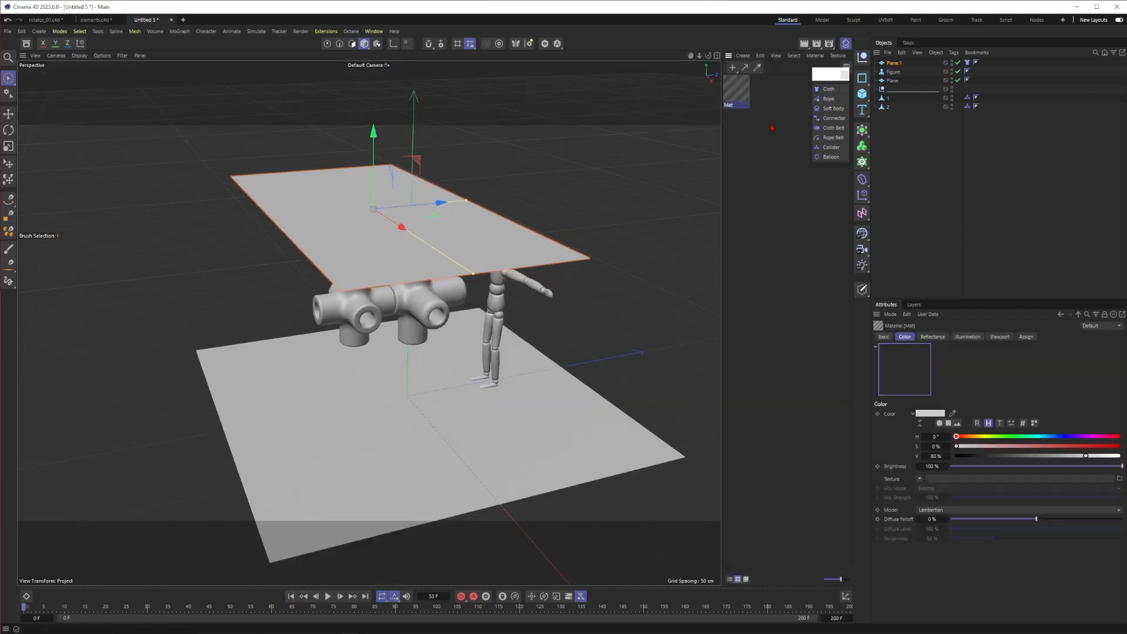
{"action": "left_click_drag", "start_coordinate": [737, 91], "coordinate": [898, 100]}
{"action": "left_click_drag", "start_coordinate": [985, 104], "coordinate": [985, 107], "text": "ctrl"}
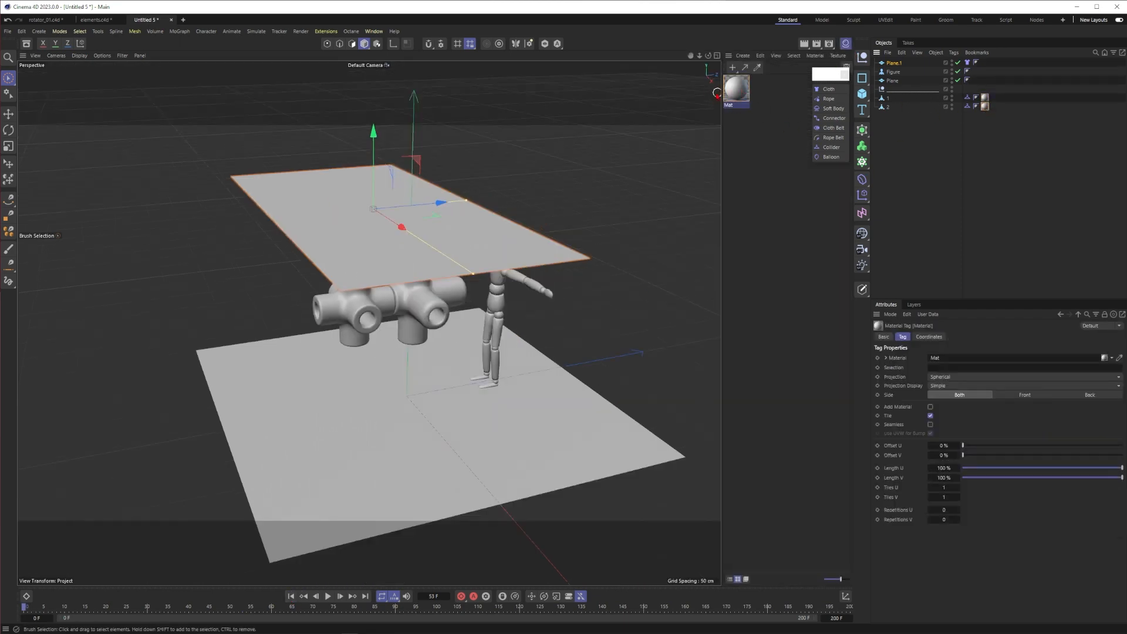
{"action": "left_click", "coordinate": [736, 89]}
{"action": "left_click", "coordinate": [1017, 447]}
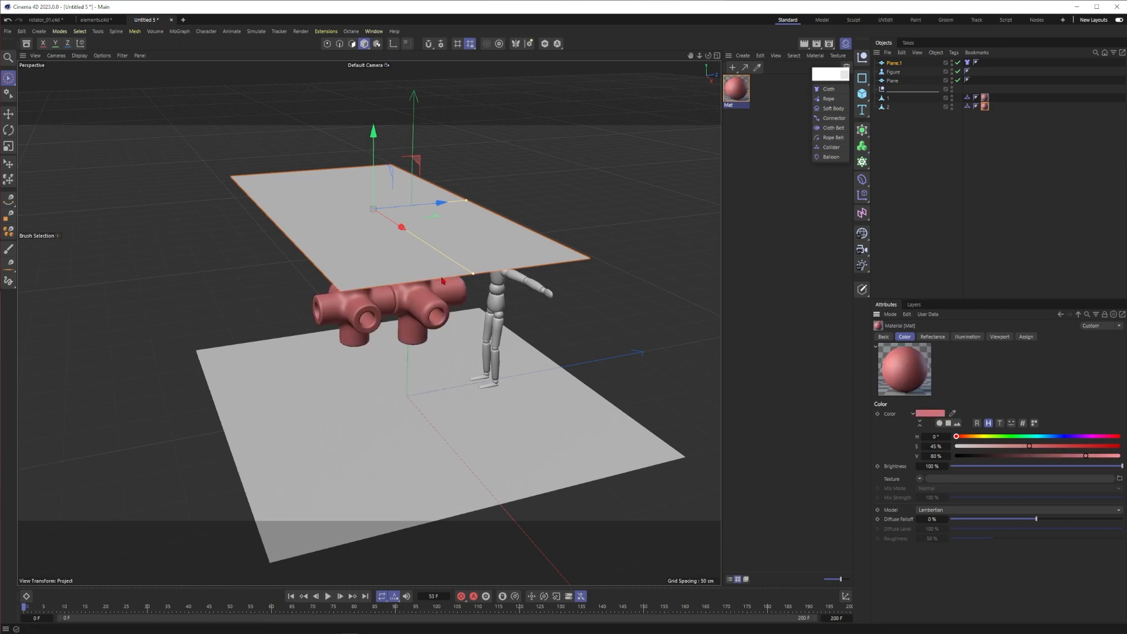
Play and replay the cloth simulation, examining from several angles how the fabric covers the red cross elements
{"action": "left_click", "coordinate": [415, 306]}
{"action": "left_click", "coordinate": [585, 189]}
{"action": "left_click", "coordinate": [327, 596]}
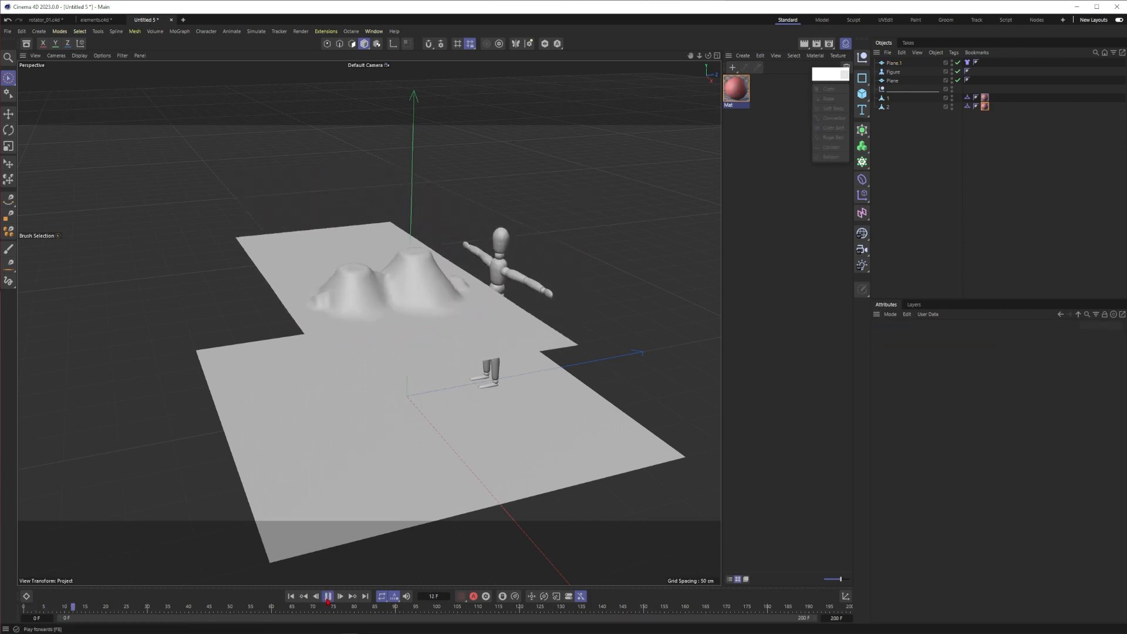
{"action": "scroll", "coordinate": [385, 293], "scroll_direction": "up", "scroll_amount": 2}
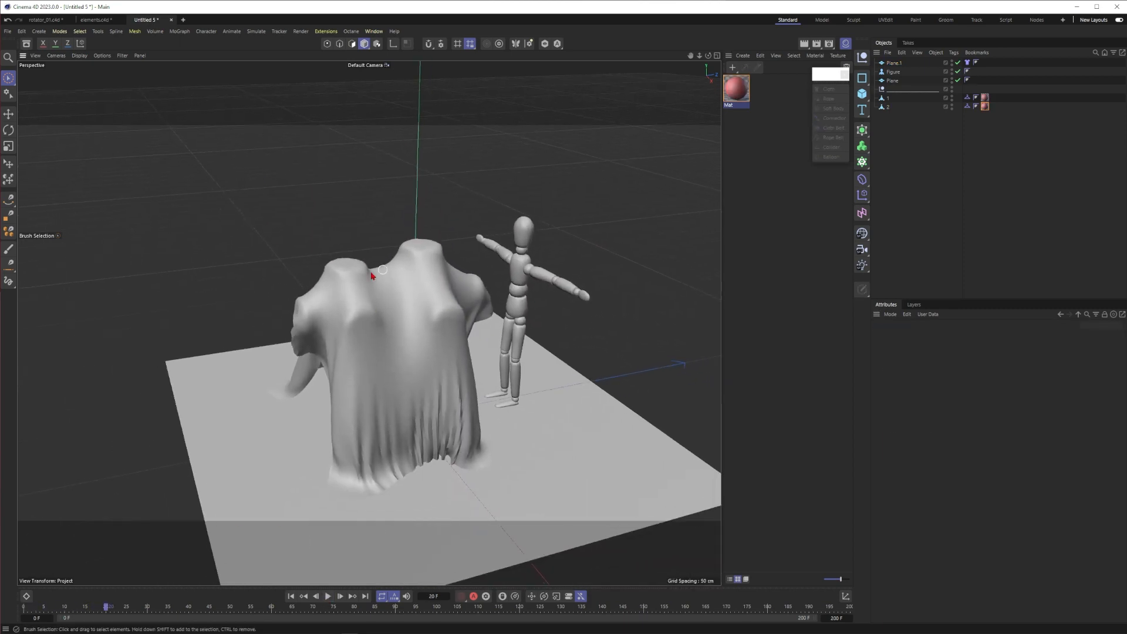
{"action": "left_click", "coordinate": [328, 596]}
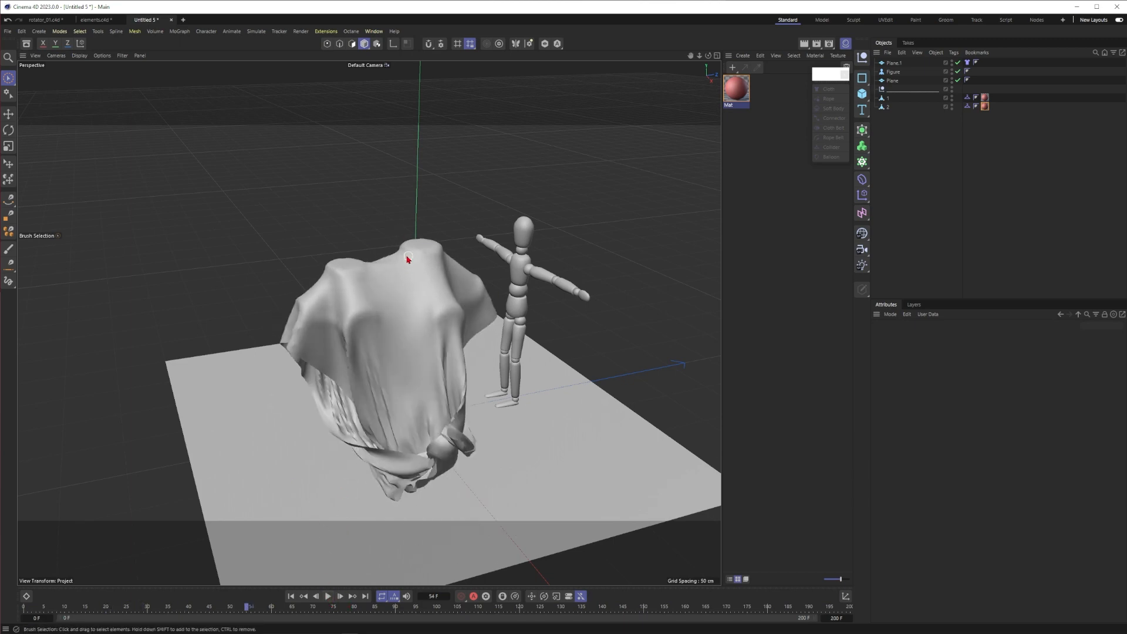
{"action": "left_click_drag", "start_coordinate": [408, 259], "coordinate": [332, 303], "text": "alt"}
{"action": "left_click_drag", "start_coordinate": [430, 306], "coordinate": [470, 300], "text": "alt"}
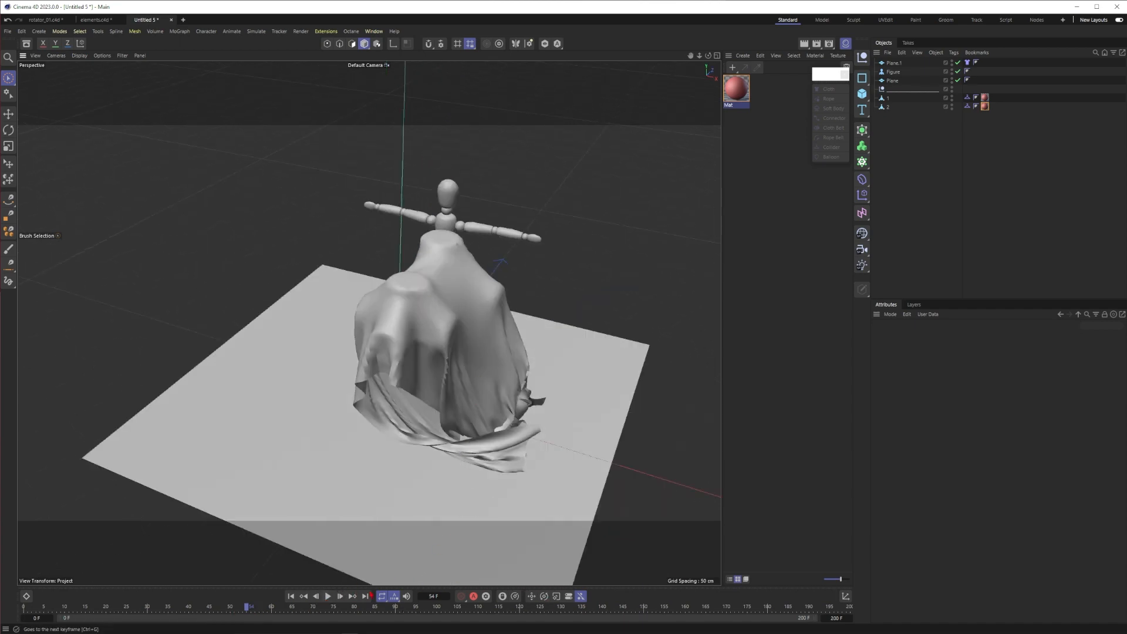
{"action": "left_click", "coordinate": [292, 597]}
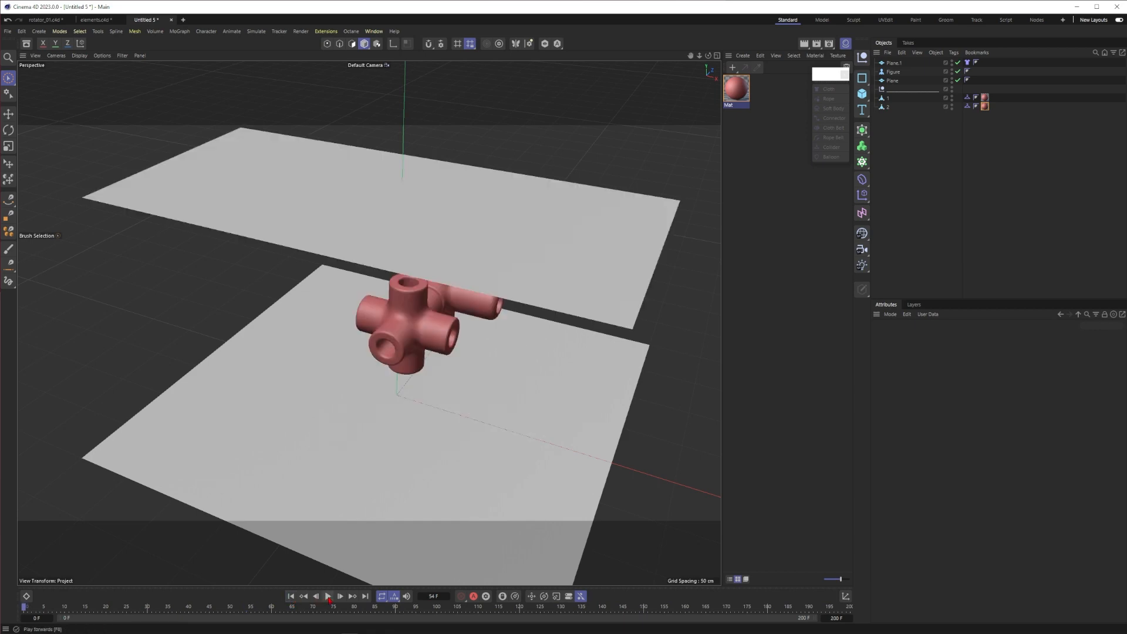
{"action": "left_click", "coordinate": [328, 596]}
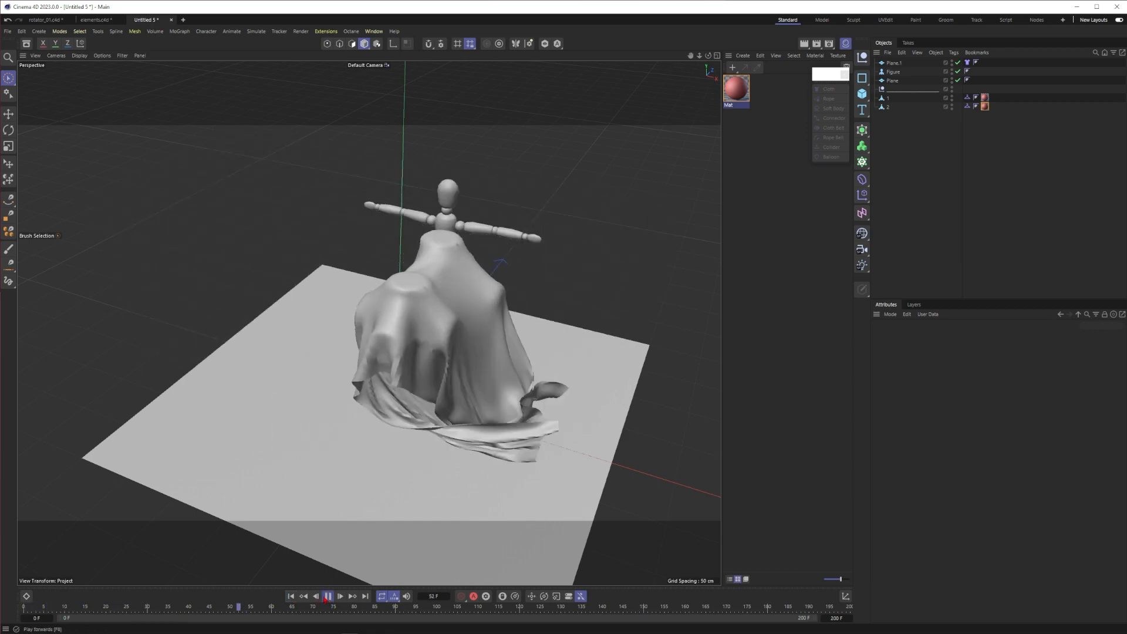
{"action": "left_click", "coordinate": [329, 596]}
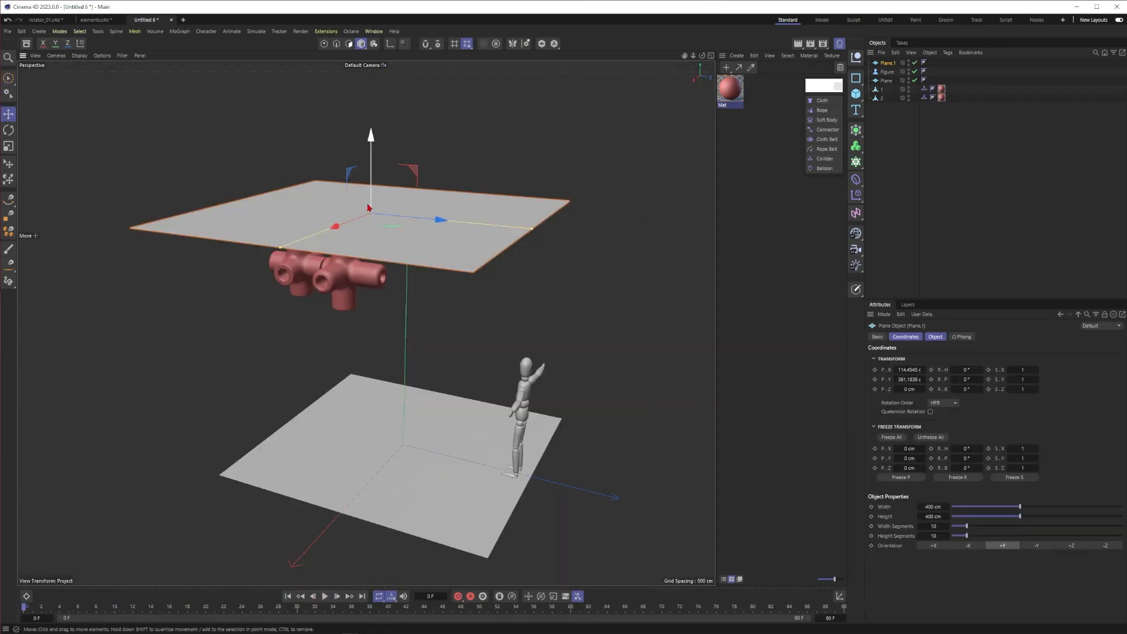
Add a Cloth tag to the 400 × 400 cm upper plane above the raised cross elements
{"action": "scroll", "coordinate": [382, 233], "scroll_direction": "down", "scroll_amount": 3}
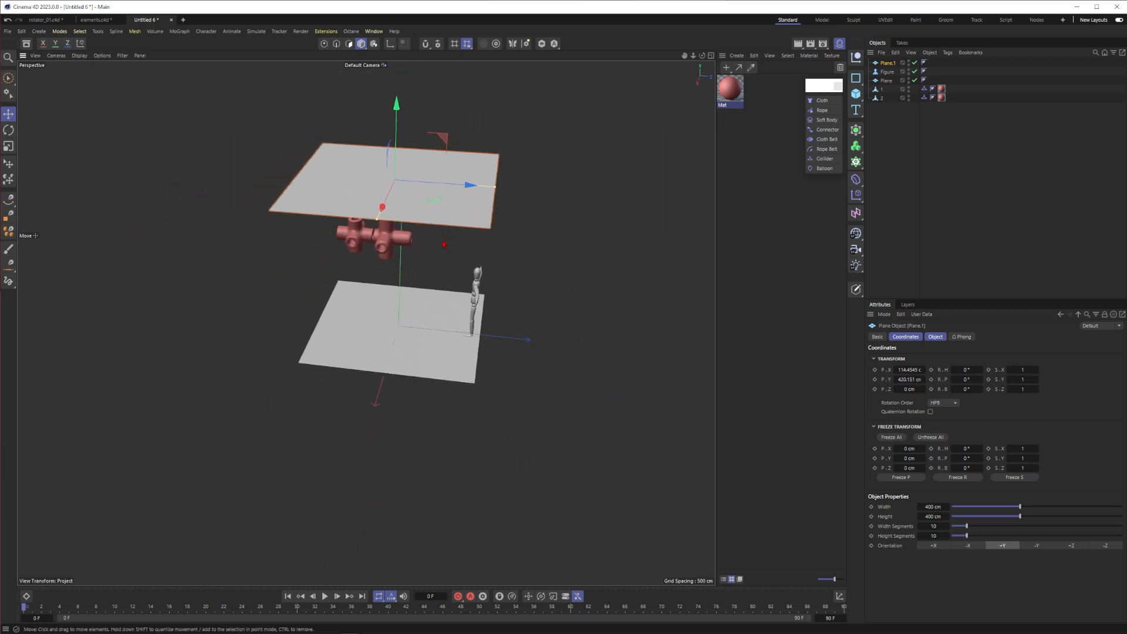
{"action": "middle_click_drag", "start_coordinate": [370, 247], "coordinate": [399, 271], "text": "alt"}
{"action": "left_click_drag", "start_coordinate": [399, 270], "coordinate": [337, 251], "text": "alt"}
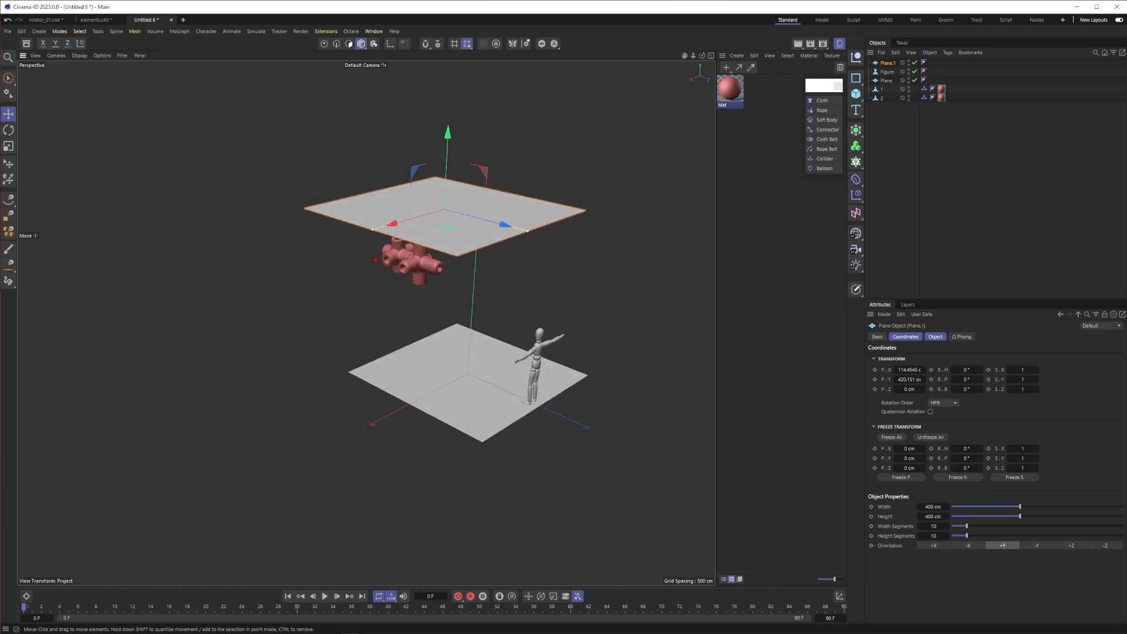
{"action": "right_click_drag", "start_coordinate": [337, 251], "coordinate": [532, 209], "text": "alt"}
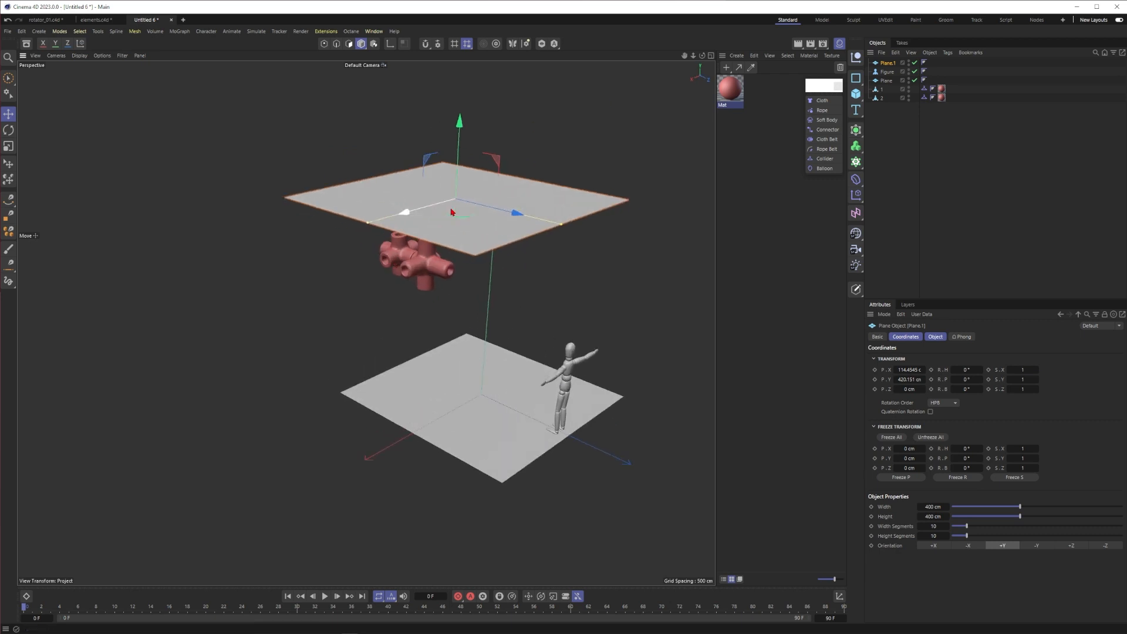
{"action": "left_click", "coordinate": [823, 102]}
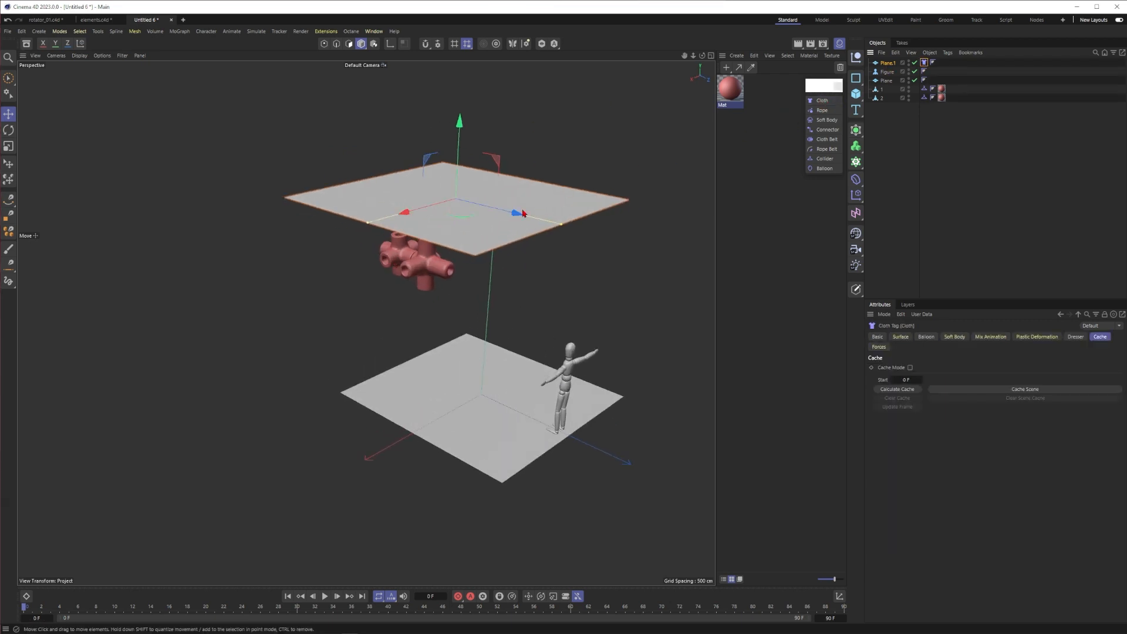
Switch the viewport to Gouraud shading with mesh lines to show the upper plane's segments
{"action": "key", "text": "n"}
{"action": "key", "text": "b"}
{"action": "left_click_drag", "start_coordinate": [444, 220], "coordinate": [438, 227], "text": "alt"}
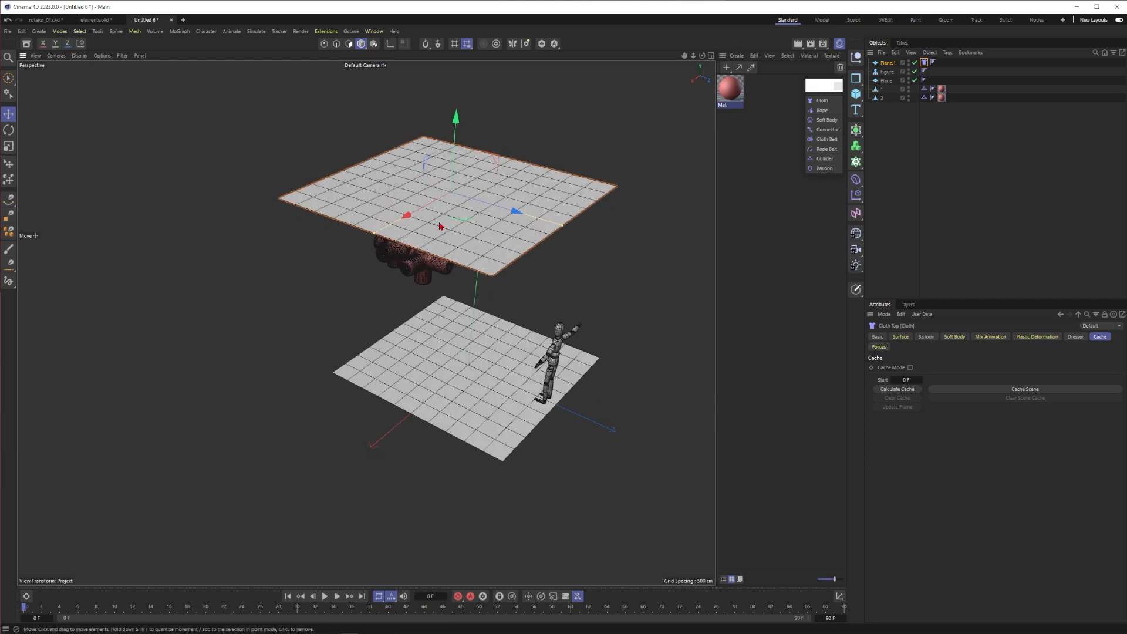
{"action": "scroll", "coordinate": [438, 226], "scroll_direction": "up", "scroll_amount": 3}
Enlarge the attributes area and open the Surface settings of the upper plane's Cloth tag
{"action": "left_click", "coordinate": [887, 63]}
{"action": "left_click_drag", "start_coordinate": [973, 299], "coordinate": [973, 164]}
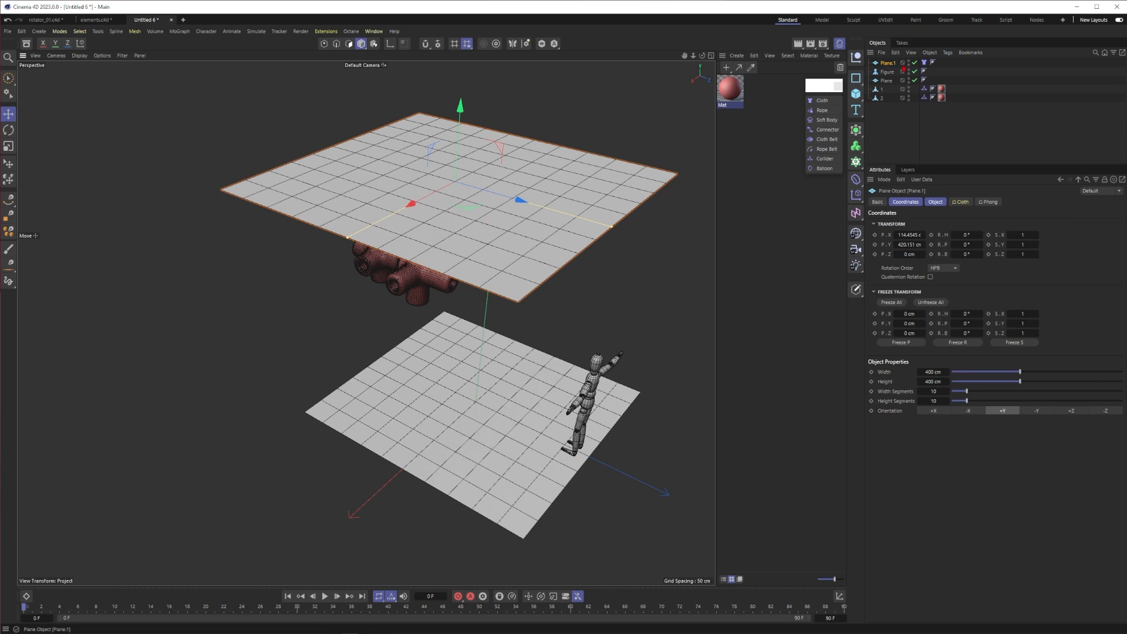
{"action": "left_click", "coordinate": [924, 63]}
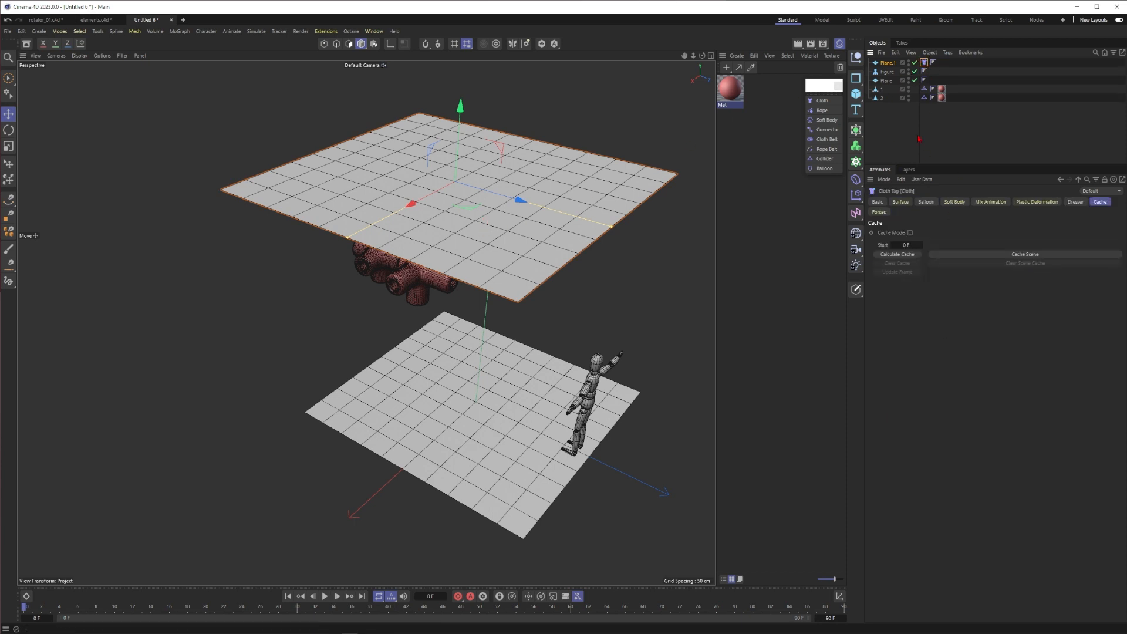
{"action": "left_click", "coordinate": [900, 202]}
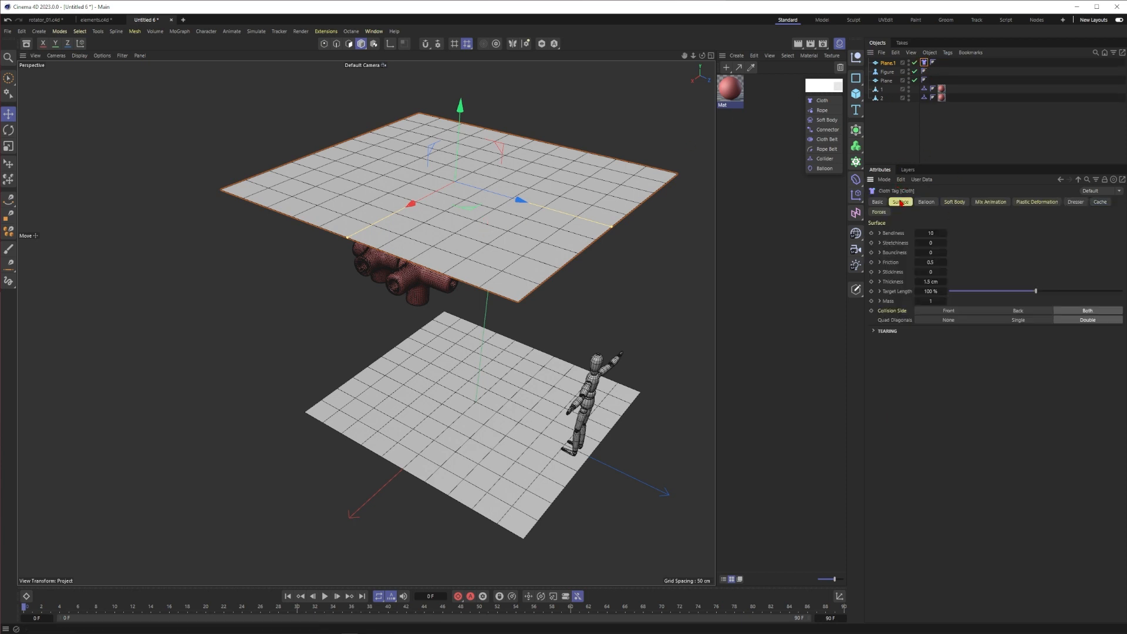
Set the upper plane's width and height segments to 30 each
{"action": "left_click", "coordinate": [929, 233]}
{"action": "left_click", "coordinate": [886, 63]}
{"action": "left_click", "coordinate": [933, 391]}
{"action": "type", "text": "30"}
{"action": "key", "text": "Tab"}
{"action": "type", "text": "30"}
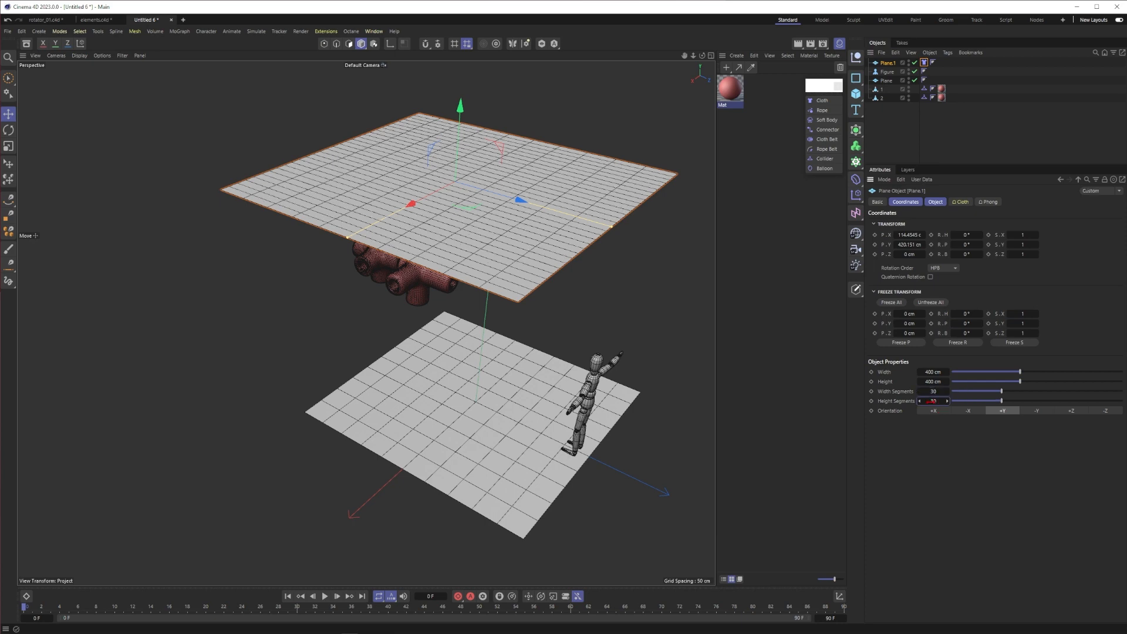
{"action": "key", "text": "Return"}
Increase the upper plane's width and height segments to 40 each
{"action": "double_click", "coordinate": [933, 392]}
{"action": "type", "text": "40"}
{"action": "key", "text": "Tab"}
{"action": "type", "text": "40"}
{"action": "key", "text": "Return"}
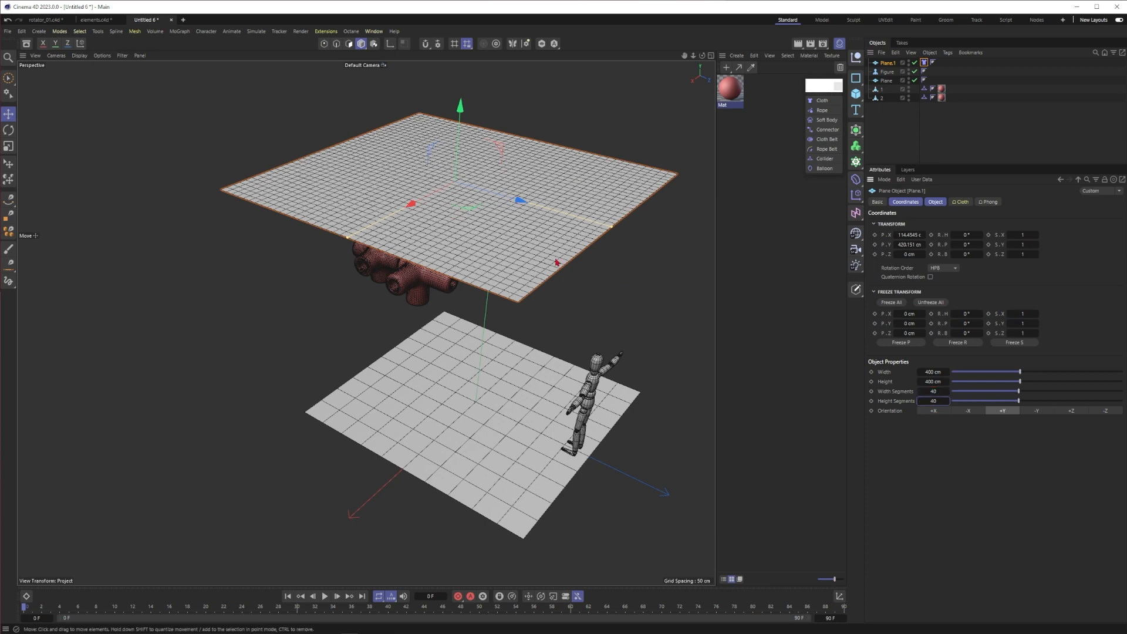
Set the upper plane's width and height segments to 50 each and play the cloth simulation
{"action": "double_click", "coordinate": [933, 392]}
{"action": "type", "text": "50"}
{"action": "key", "text": "Tab"}
{"action": "type", "text": "50"}
{"action": "key", "text": "Return"}
{"action": "left_click_drag", "start_coordinate": [546, 266], "coordinate": [515, 257], "text": "alt"}
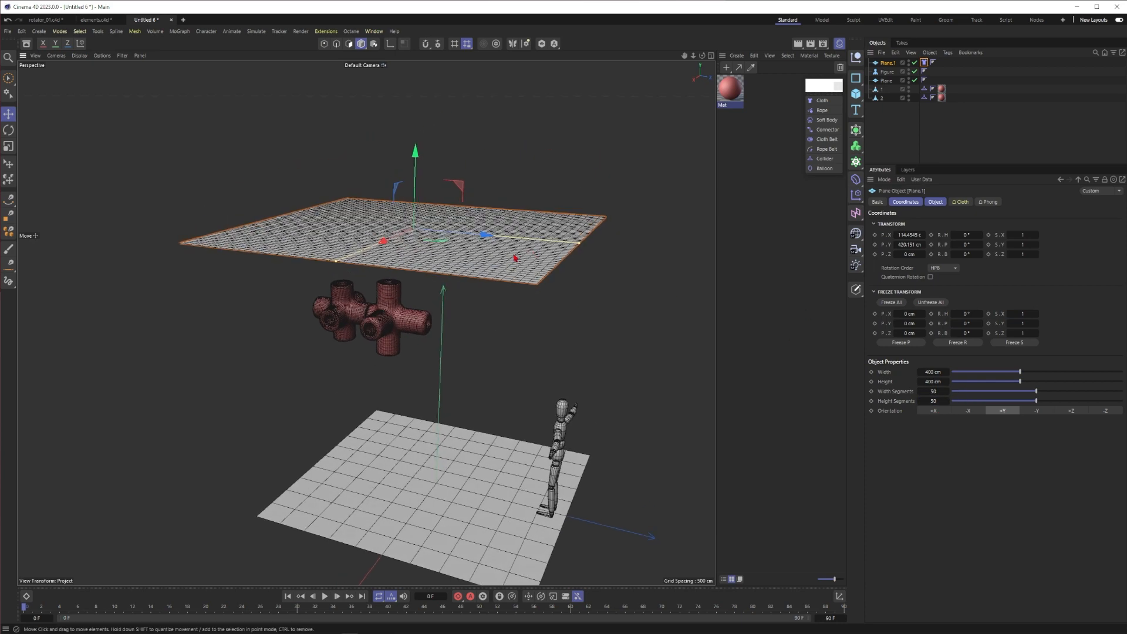
{"action": "middle_click_drag", "start_coordinate": [290, 309], "coordinate": [391, 316], "text": "alt"}
{"action": "left_click", "coordinate": [324, 597]}
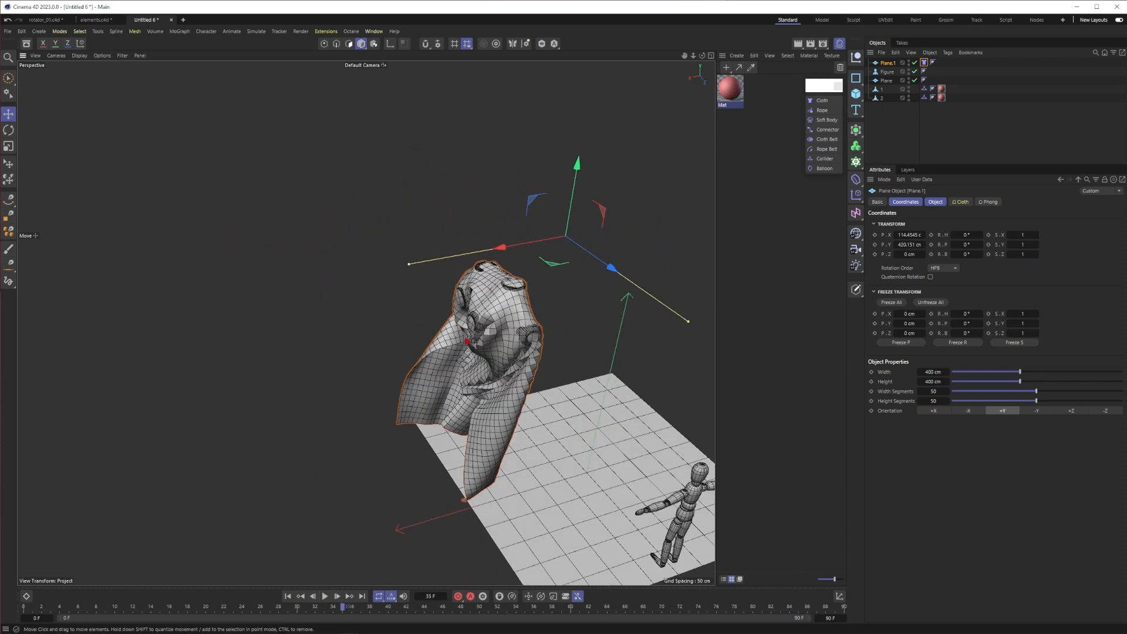
Set the Phong Angle in the upper plane's Phong tag to 180°
{"action": "scroll", "coordinate": [479, 321], "scroll_direction": "up", "scroll_amount": 3}
{"action": "left_click", "coordinate": [933, 63]}
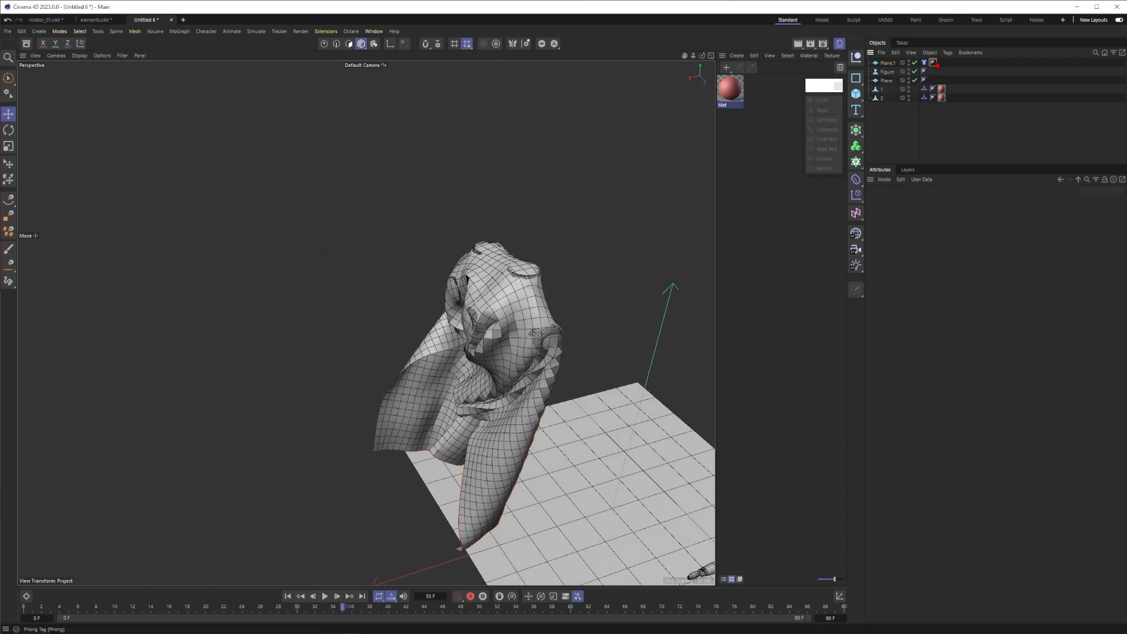
{"action": "double_click", "coordinate": [932, 231]}
{"action": "type", "text": "180"}
{"action": "key", "text": "Return"}
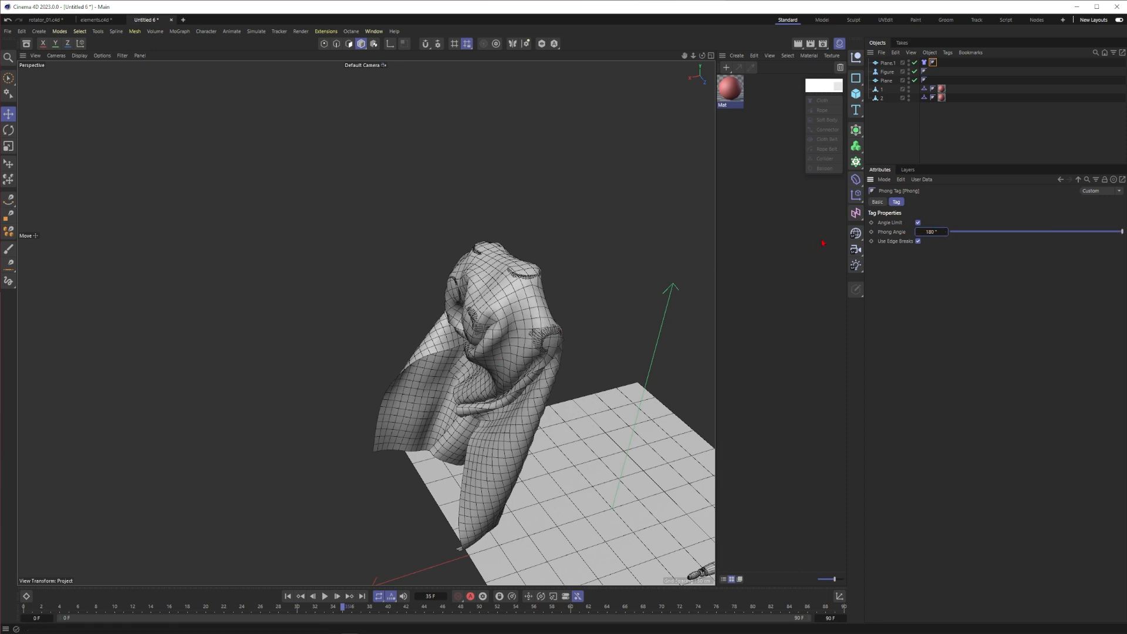
{"action": "key", "text": "ctrl+z"}
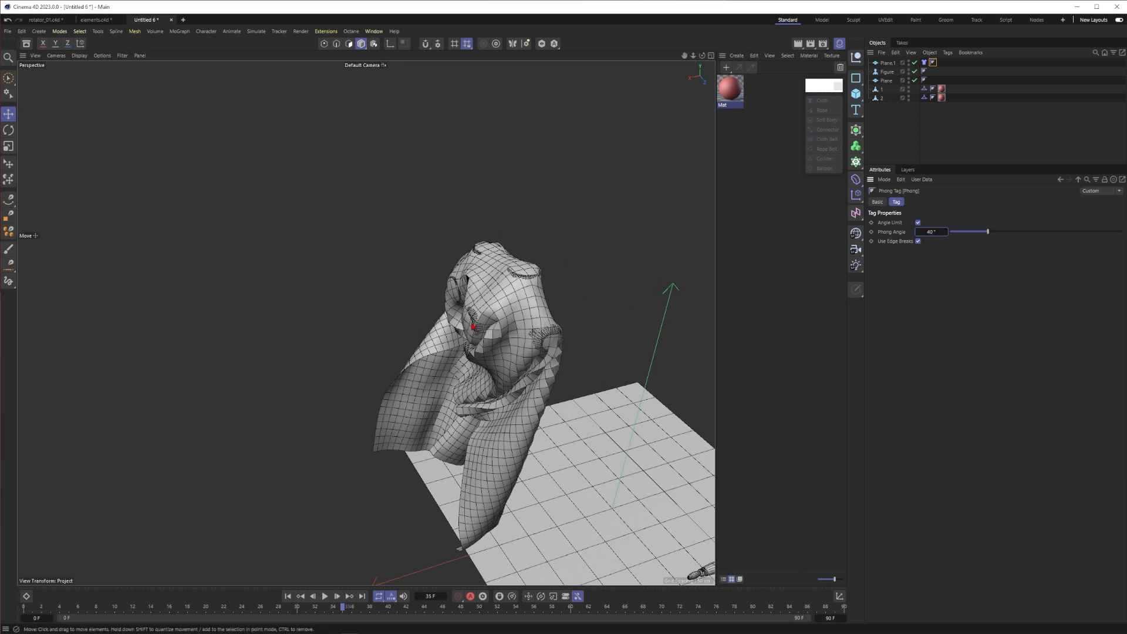
{"action": "type", "text": "180"}
{"action": "key", "text": "Return"}
Switch the viewport to Gouraud shading without mesh lines and replay the cloth simulation
{"action": "scroll", "coordinate": [489, 335], "scroll_direction": "down", "scroll_amount": 3}
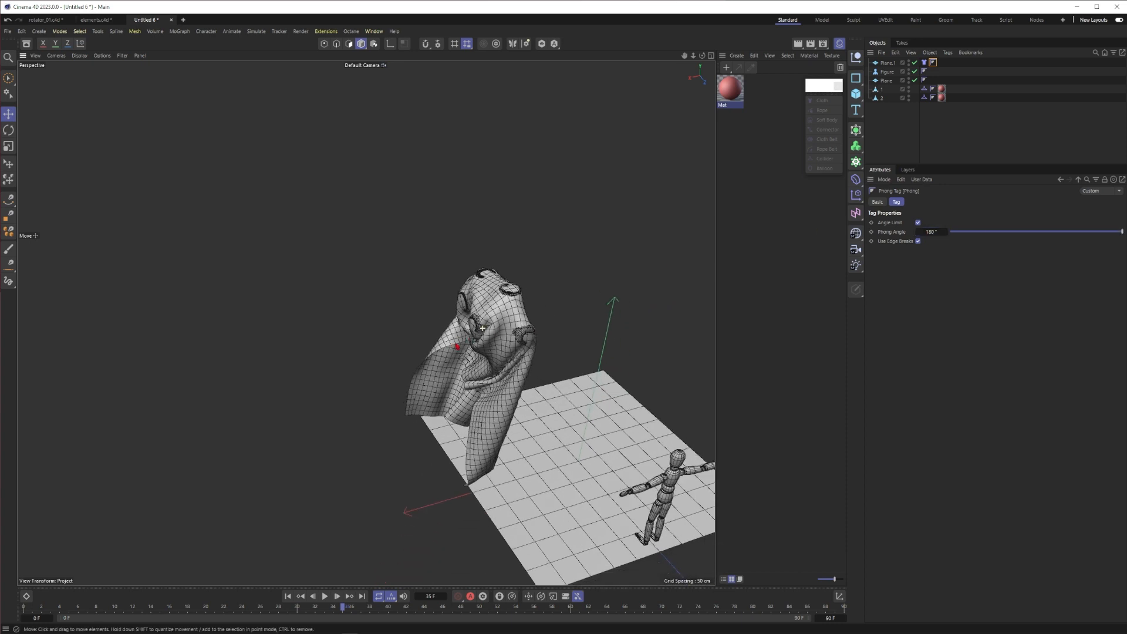
{"action": "mouse_move", "coordinate": [489, 335]}
{"action": "left_mouse_down", "text": "alt"}
{"action": "mouse_move", "coordinate": [473, 328]}
{"action": "mouse_move", "coordinate": [506, 323]}
{"action": "mouse_move", "coordinate": [389, 329]}
{"action": "mouse_move", "coordinate": [299, 314]}
{"action": "mouse_move", "coordinate": [498, 326]}
{"action": "left_mouse_up", "text": "alt"}
{"action": "key", "text": "n"}
{"action": "key", "text": "a"}
{"action": "scroll", "coordinate": [528, 323], "scroll_direction": "up", "scroll_amount": 1}
{"action": "scroll", "coordinate": [528, 323], "scroll_direction": "down", "scroll_amount": 2}
{"action": "left_click", "coordinate": [325, 595]}
{"action": "right_click_drag", "start_coordinate": [485, 325], "coordinate": [530, 318], "text": "alt"}
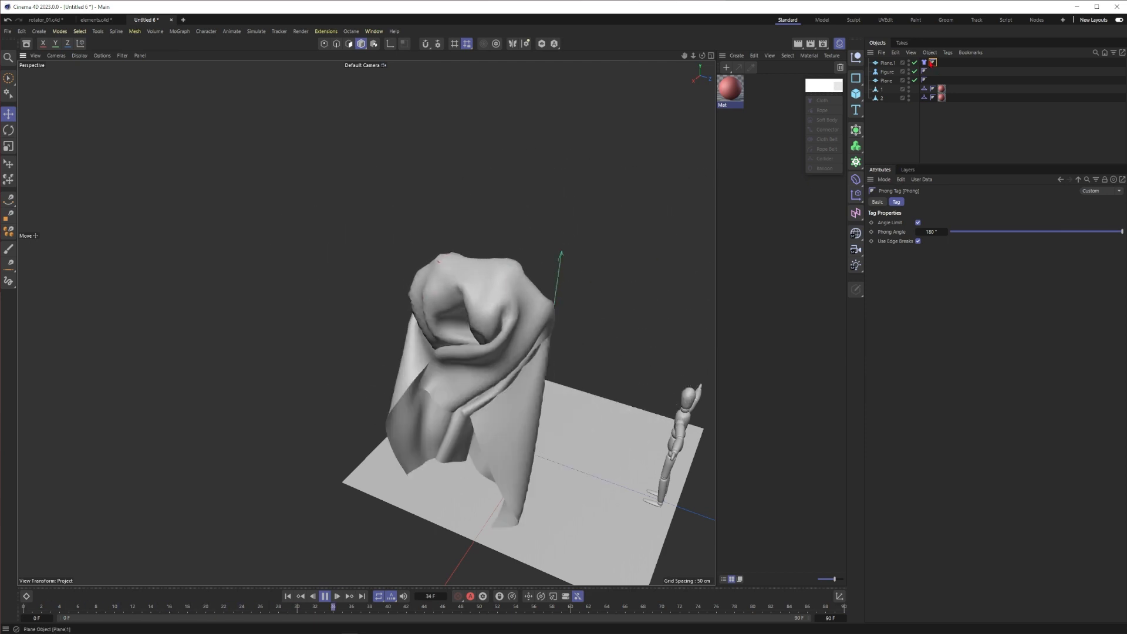
Set the upper plane's width and height segments to 100 each and replay the simulation to check the folds
{"action": "left_click", "coordinate": [887, 62]}
{"action": "double_click", "coordinate": [933, 392]}
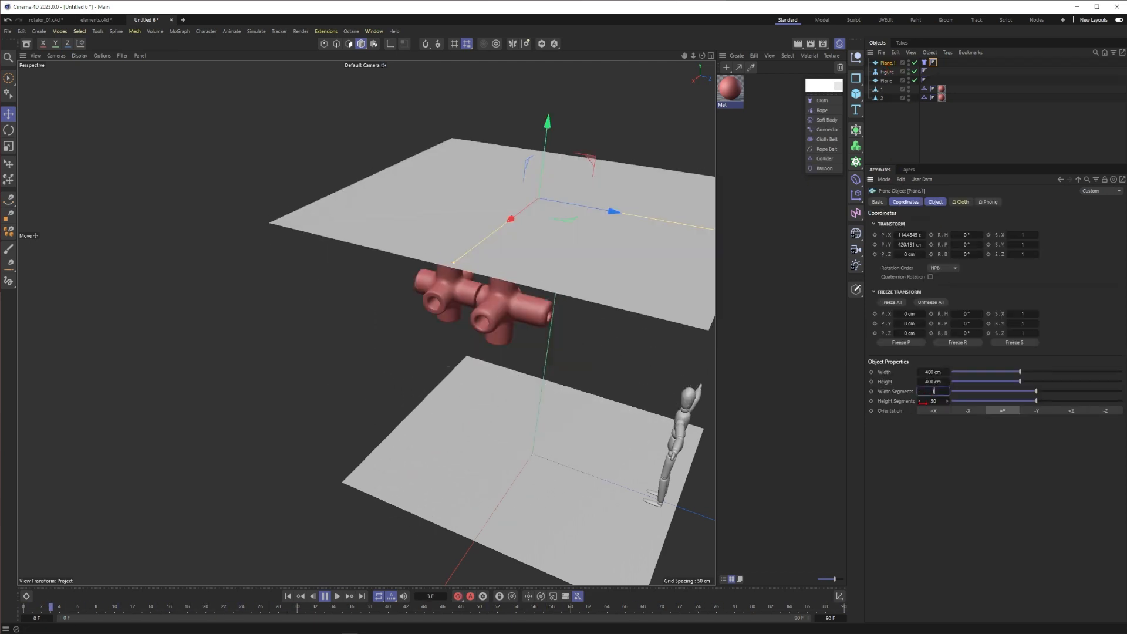
{"action": "type", "text": "100"}
{"action": "key", "text": "Tab"}
{"action": "type", "text": "100"}
{"action": "key", "text": "Return"}
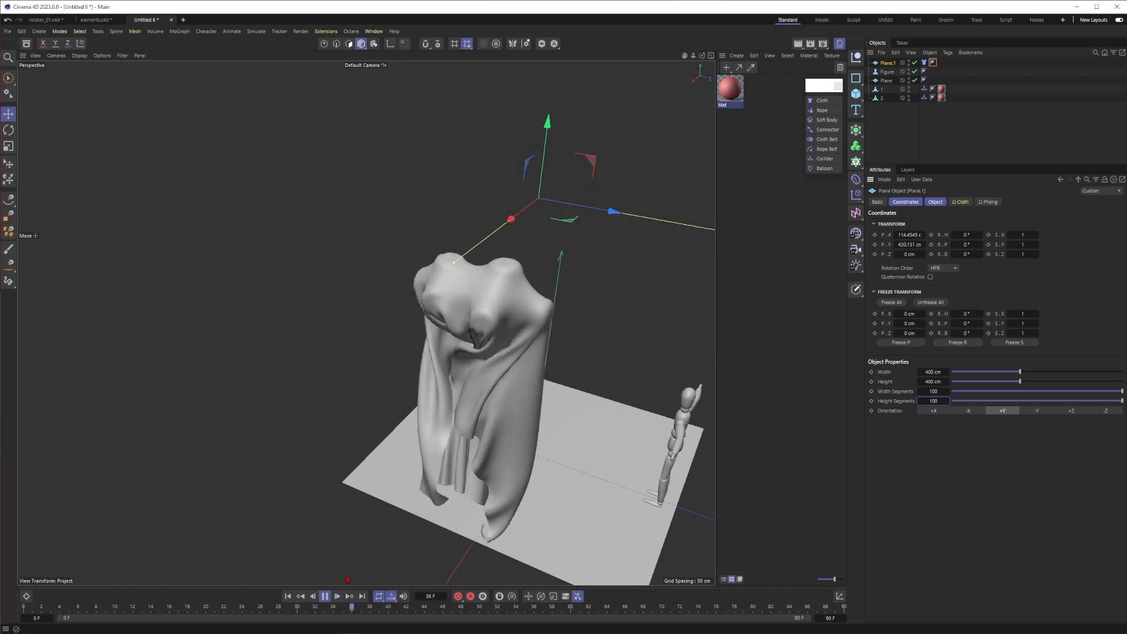
{"action": "key", "text": "F8"}
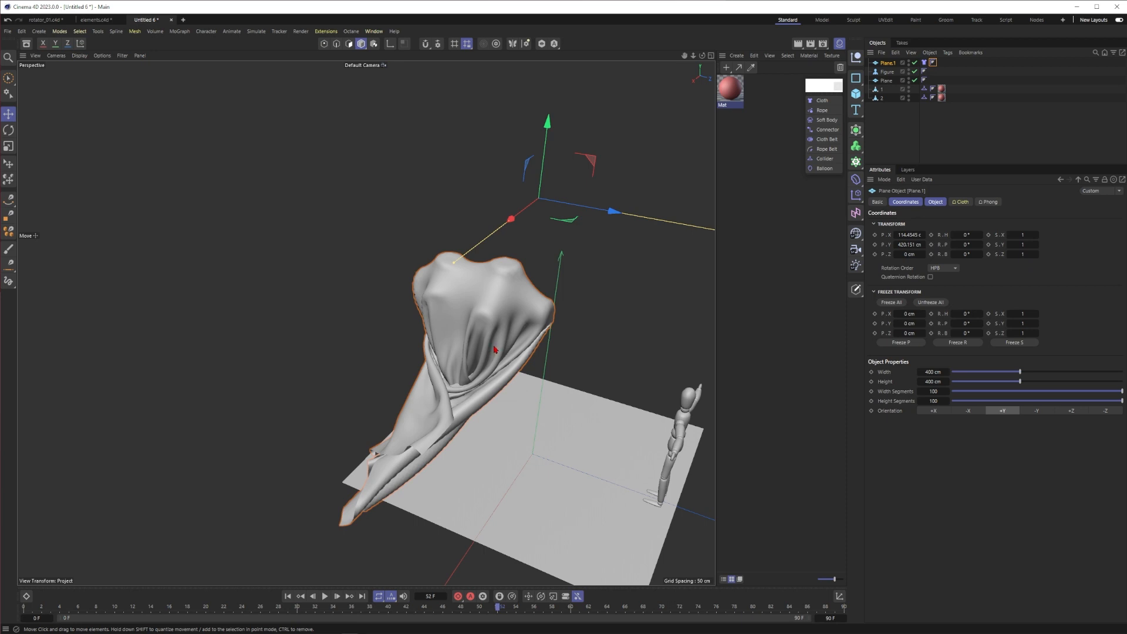
{"action": "key", "text": "F8"}
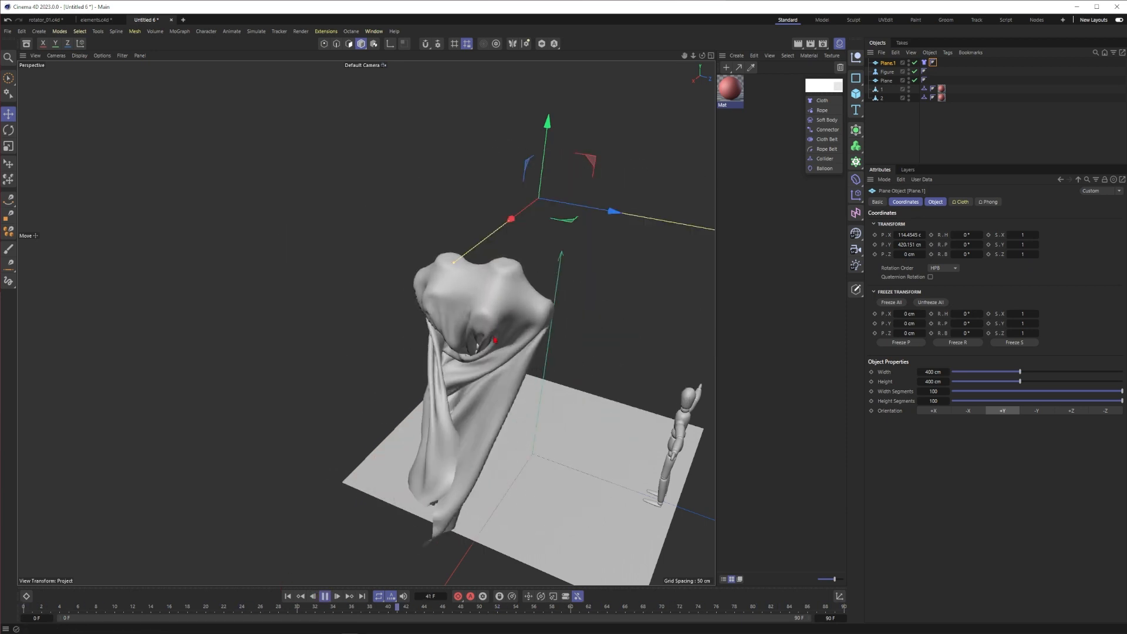
Raise the upper plane's width and height segments to 200 each while the simulation plays
{"action": "double_click", "coordinate": [932, 392]}
{"action": "type", "text": "200"}
{"action": "key", "text": "Tab"}
{"action": "type", "text": "200"}
{"action": "key", "text": "Return"}
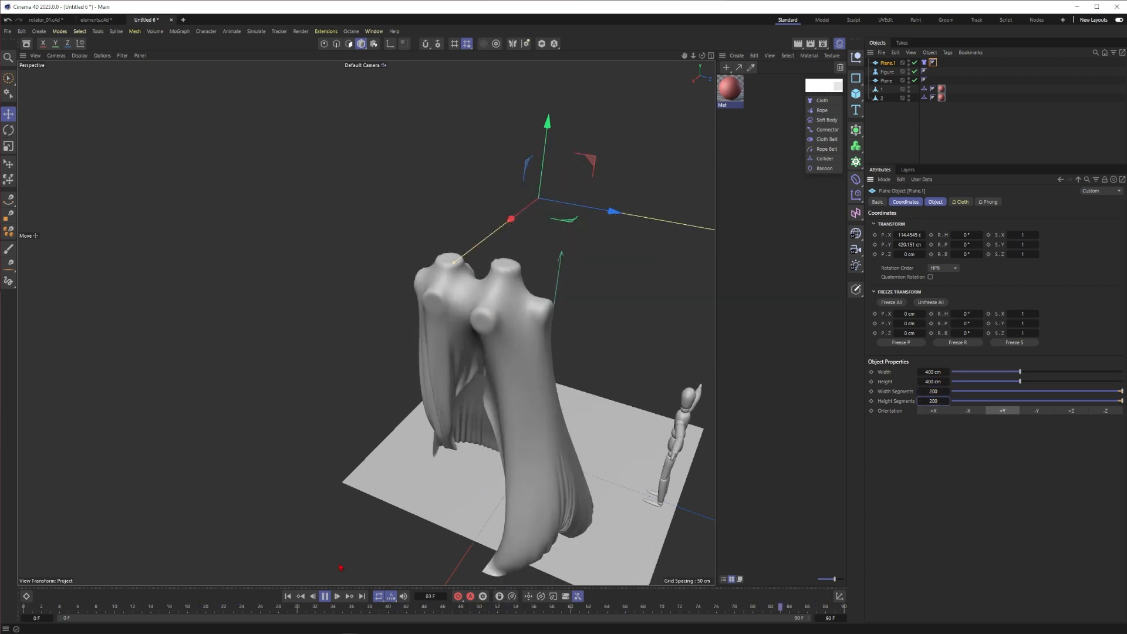
Extend the animation to 150 frames and replay the cloth simulation to examine how the fabric meets the cross elements
{"action": "left_click", "coordinate": [324, 597]}
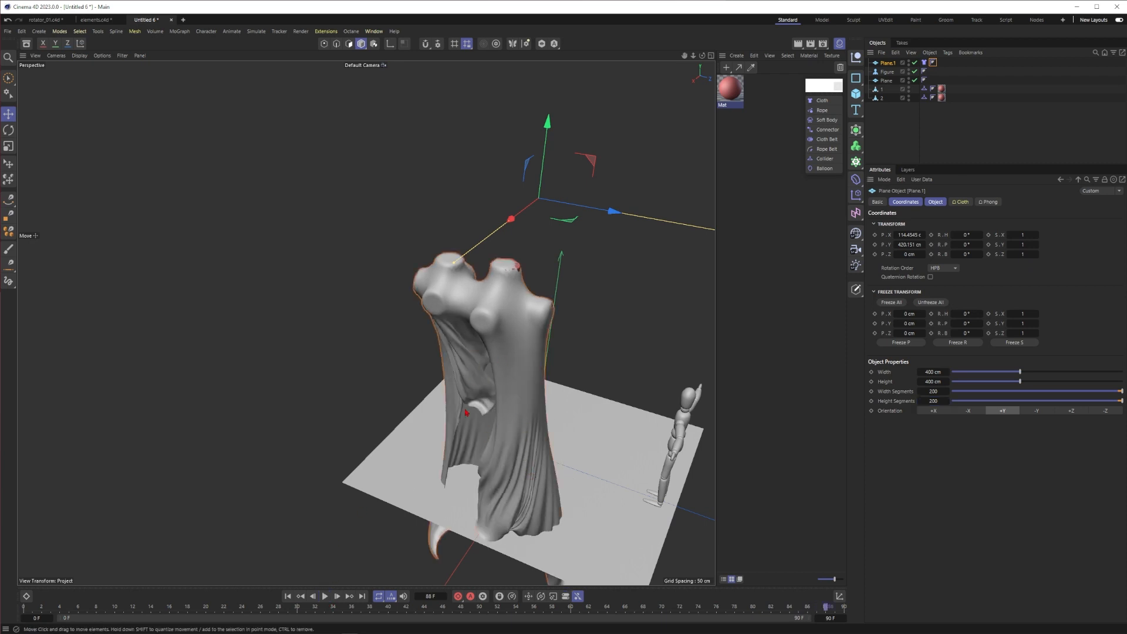
{"action": "left_click", "coordinate": [324, 596]}
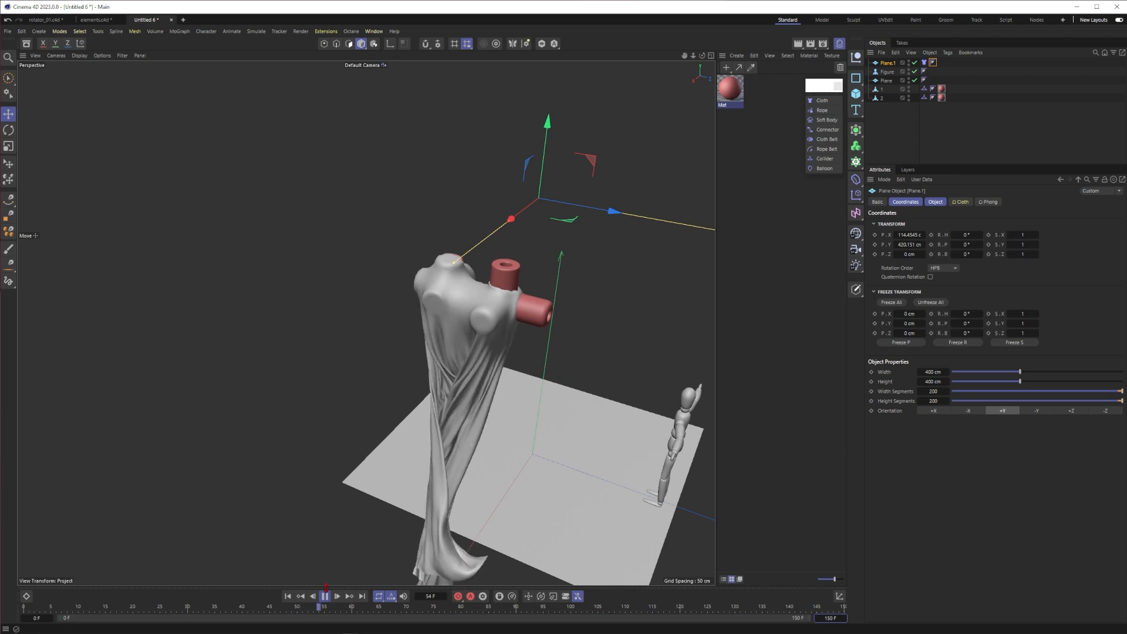
{"action": "left_click", "coordinate": [326, 596]}
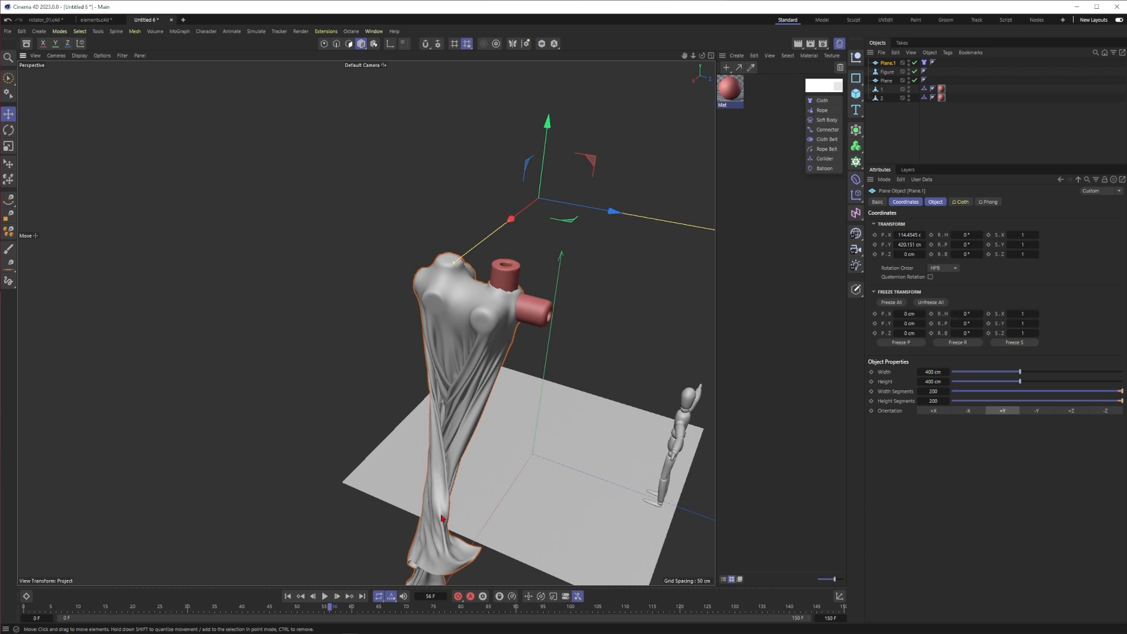
Set the Substeps in the project's Simulation settings to 30 and play the cloth drape from the first frame
{"action": "key", "text": "ctrl+d"}
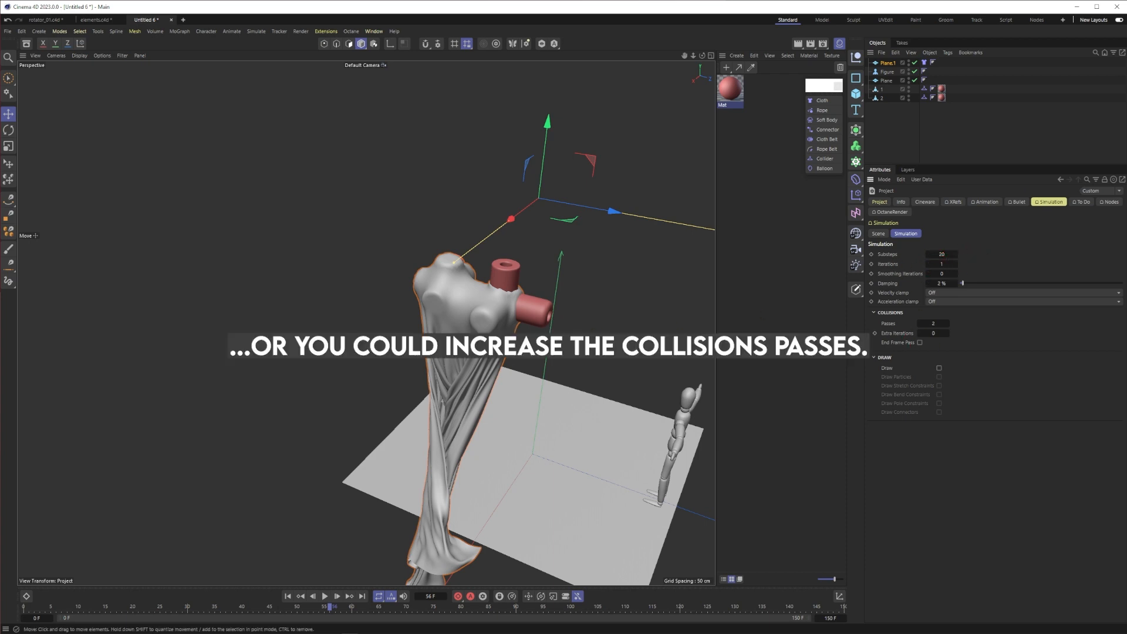
{"action": "key", "text": "shift+f"}
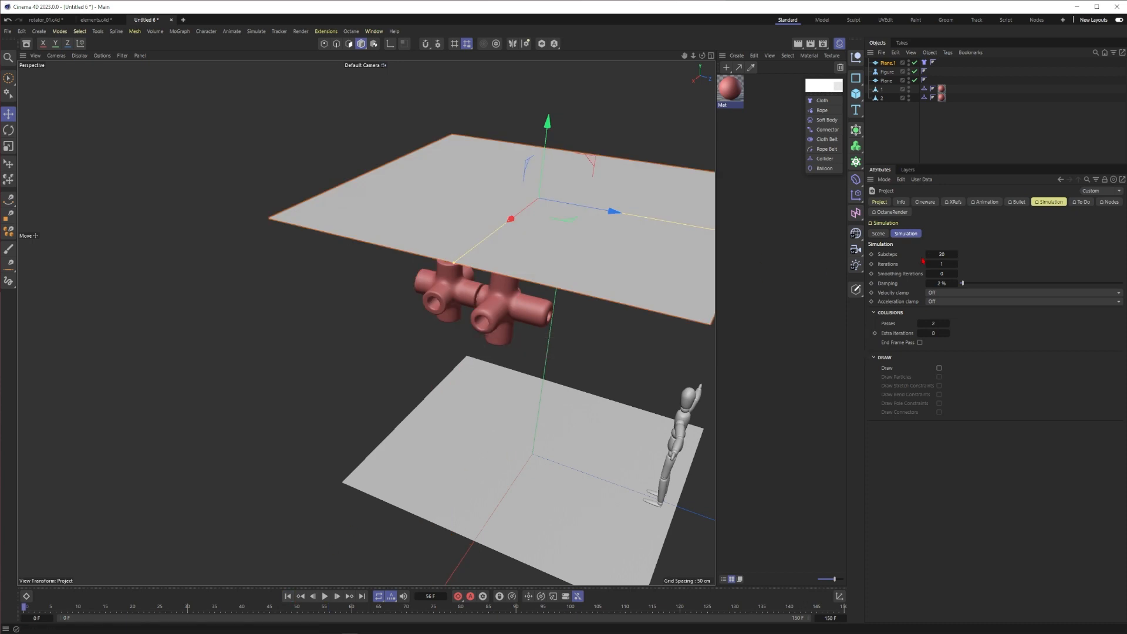
{"action": "double_click", "coordinate": [941, 254]}
{"action": "type", "text": "30"}
{"action": "left_click", "coordinate": [325, 596]}
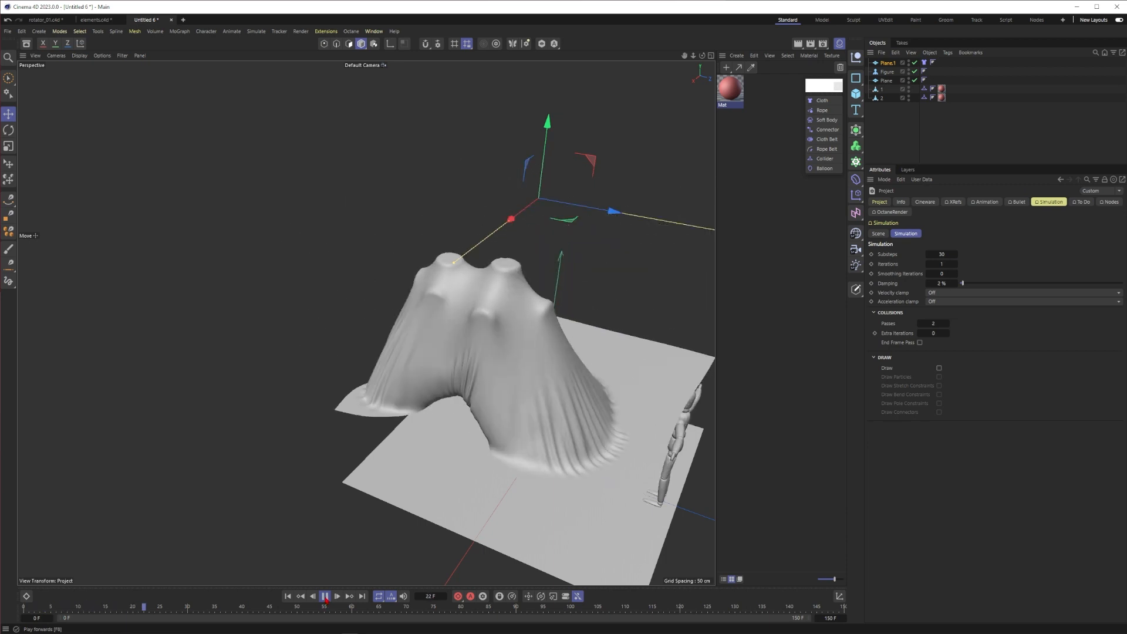
{"action": "left_click", "coordinate": [325, 596]}
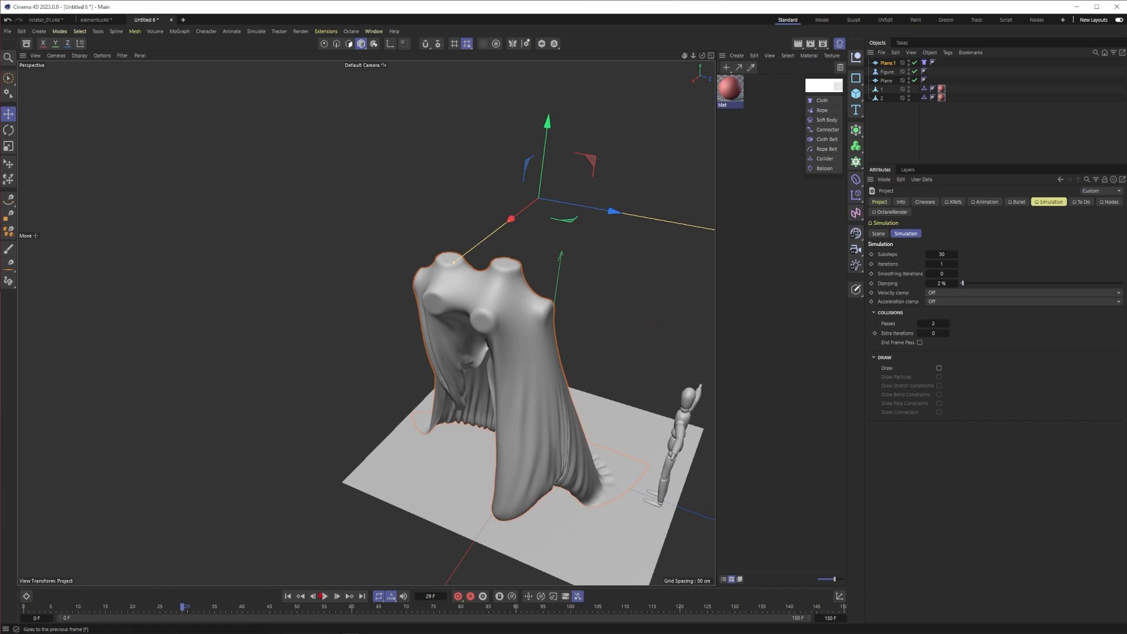
Set the simulation Substeps back to 20 and replay the cloth drape from the first frame
{"action": "left_click", "coordinate": [325, 596]}
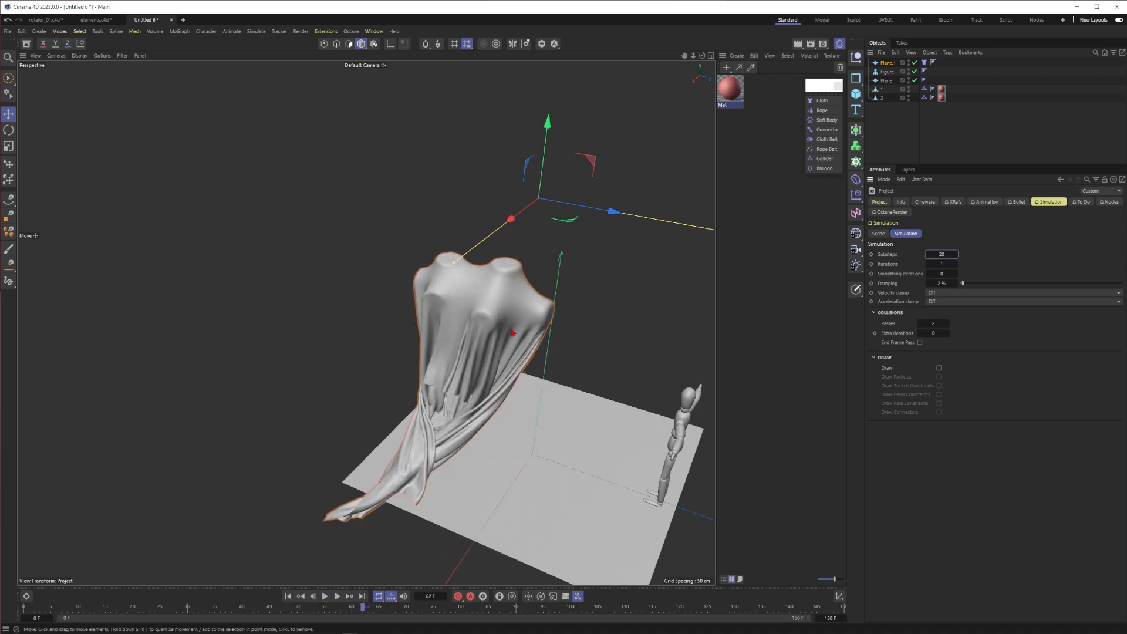
{"action": "left_click", "coordinate": [287, 596]}
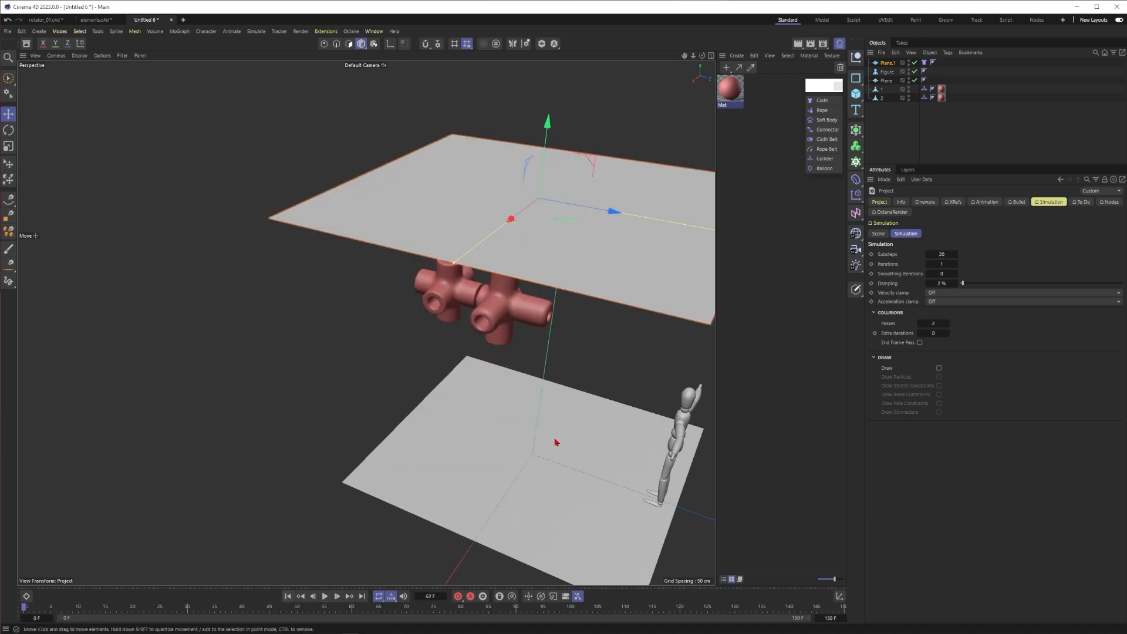
{"action": "left_click", "coordinate": [324, 596]}
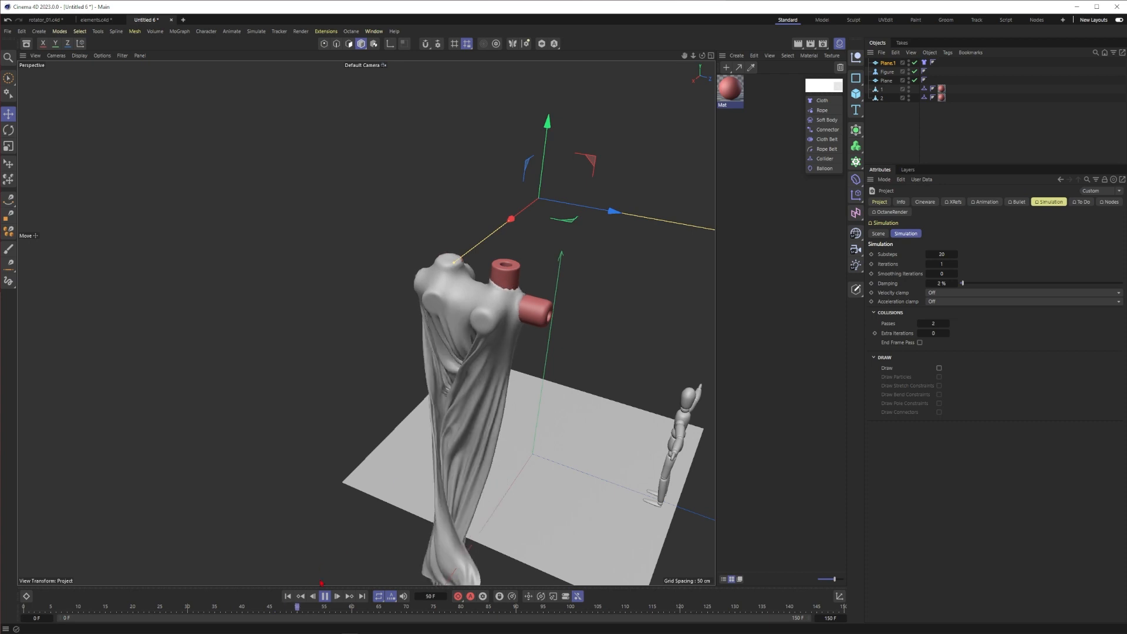
{"action": "left_click", "coordinate": [288, 596]}
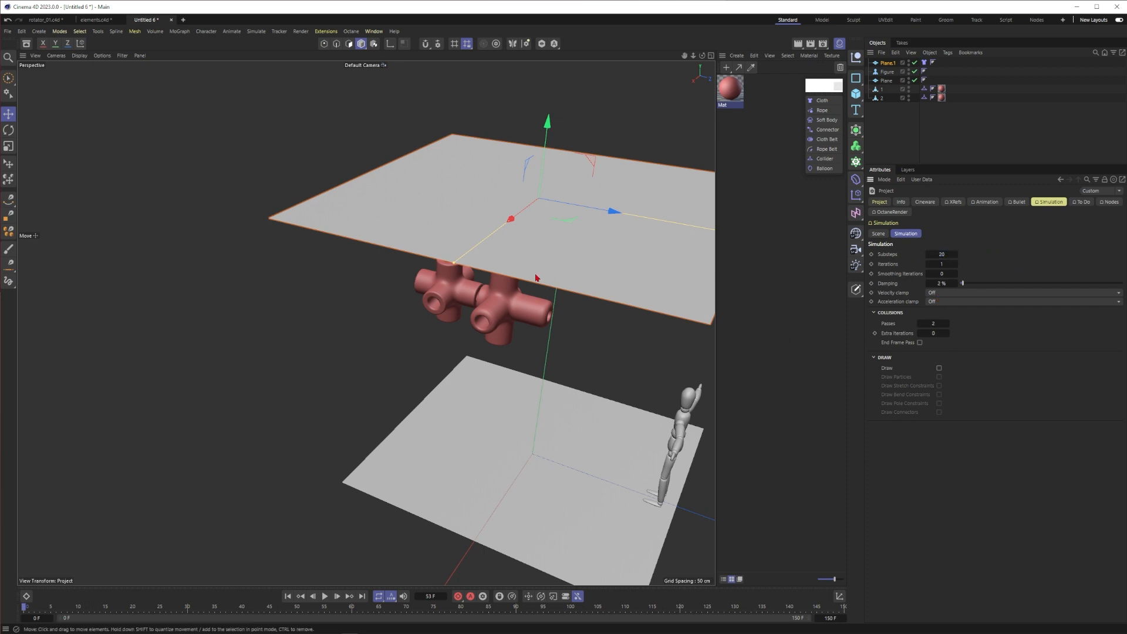
Open the upper plane's Cloth tag and inspect the plane's mesh density by temporarily showing mesh lines
{"action": "left_click", "coordinate": [923, 64]}
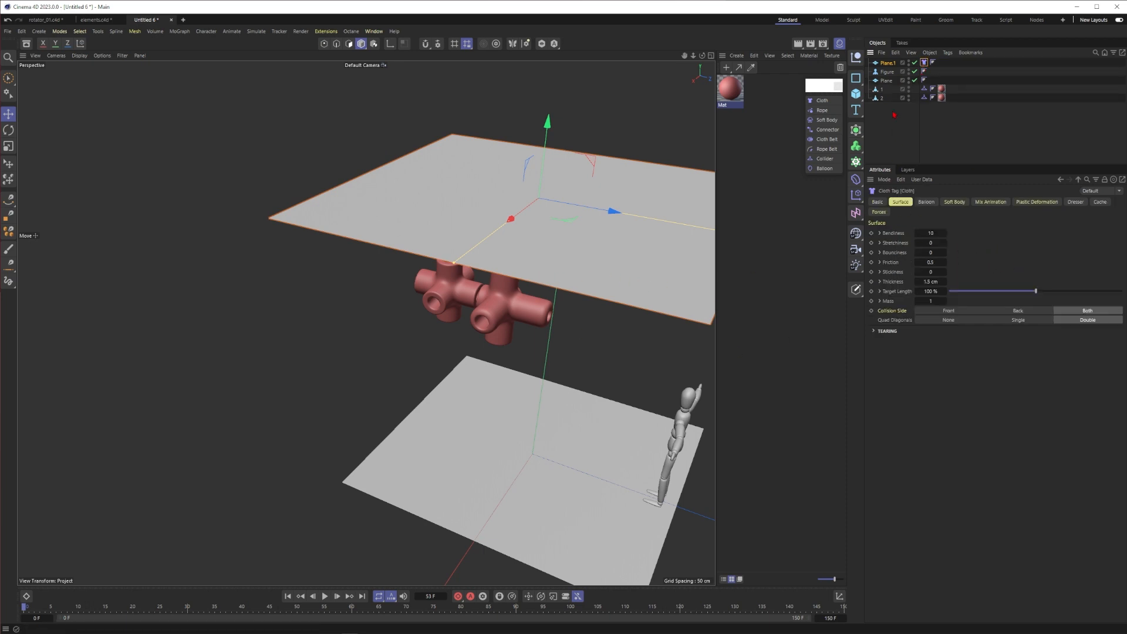
{"action": "key", "text": "n"}
{"action": "key", "text": "b"}
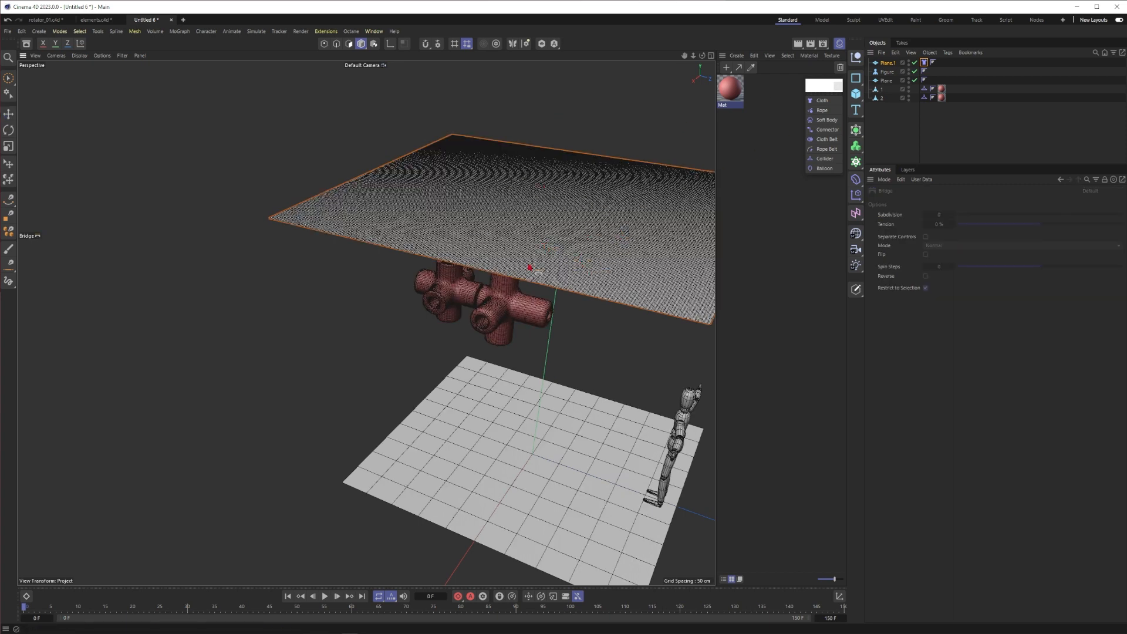
{"action": "key", "text": "n"}
{"action": "key", "text": "a"}
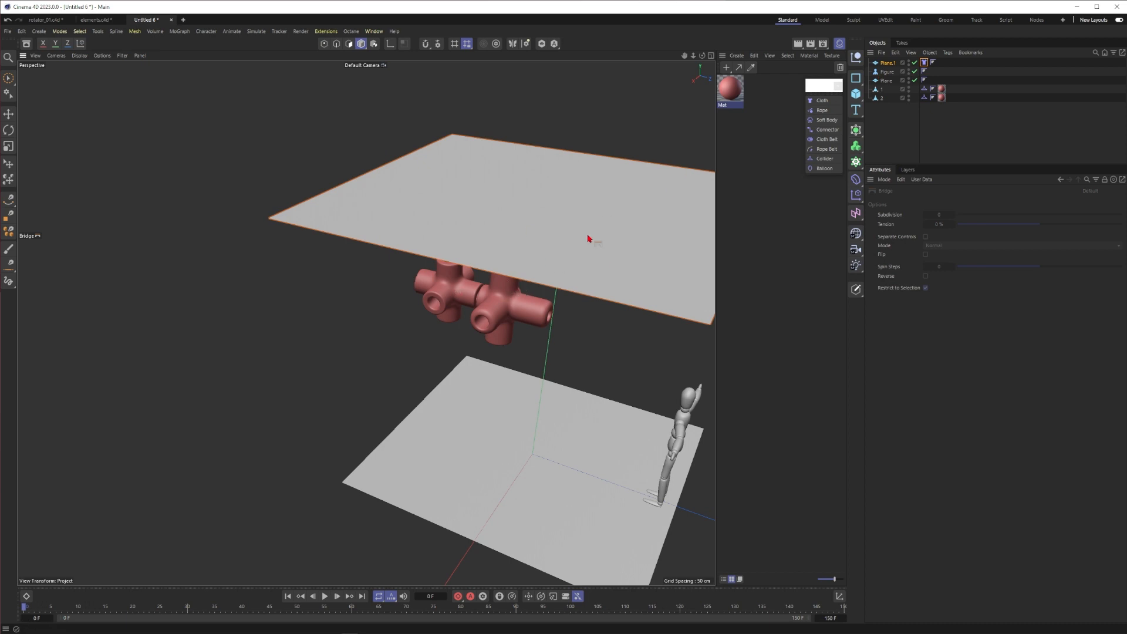
Set the upper plane's width and height segments to 100 each and play the simulation briefly
{"action": "left_click", "coordinate": [888, 63]}
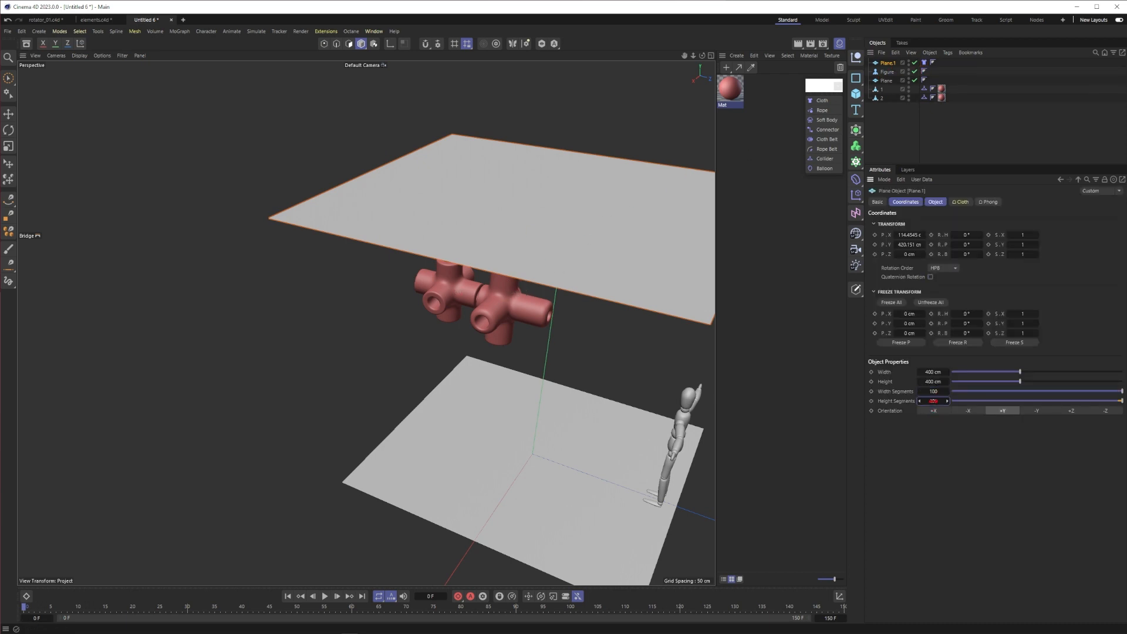
{"action": "left_click", "coordinate": [325, 595]}
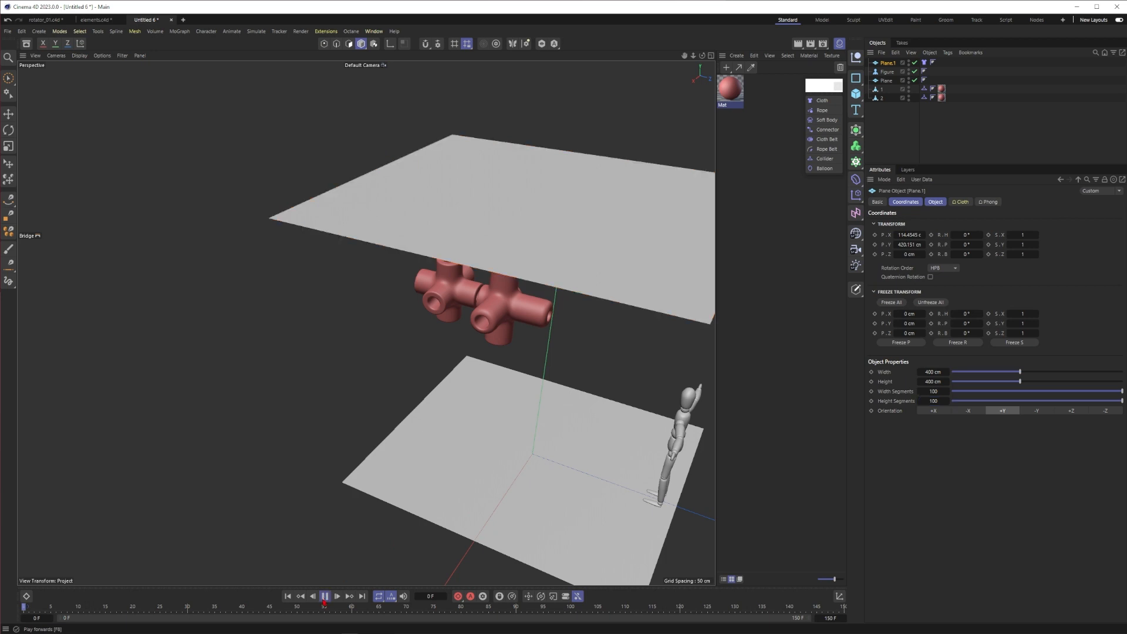
{"action": "left_click", "coordinate": [324, 596]}
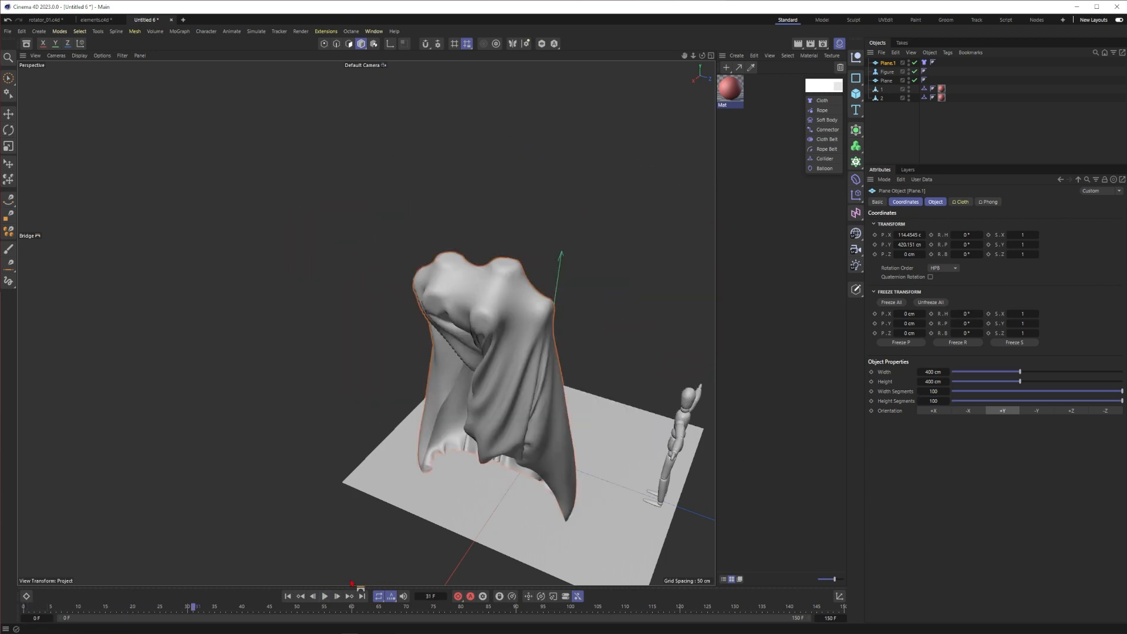
Rewind the animation, set the upper plane's width and height segments to 10 each, and test the drape
{"action": "left_click", "coordinate": [288, 596]}
{"action": "double_click", "coordinate": [933, 391]}
{"action": "type", "text": "10"}
{"action": "key", "text": "Tab"}
{"action": "type", "text": "10"}
{"action": "key", "text": "Return"}
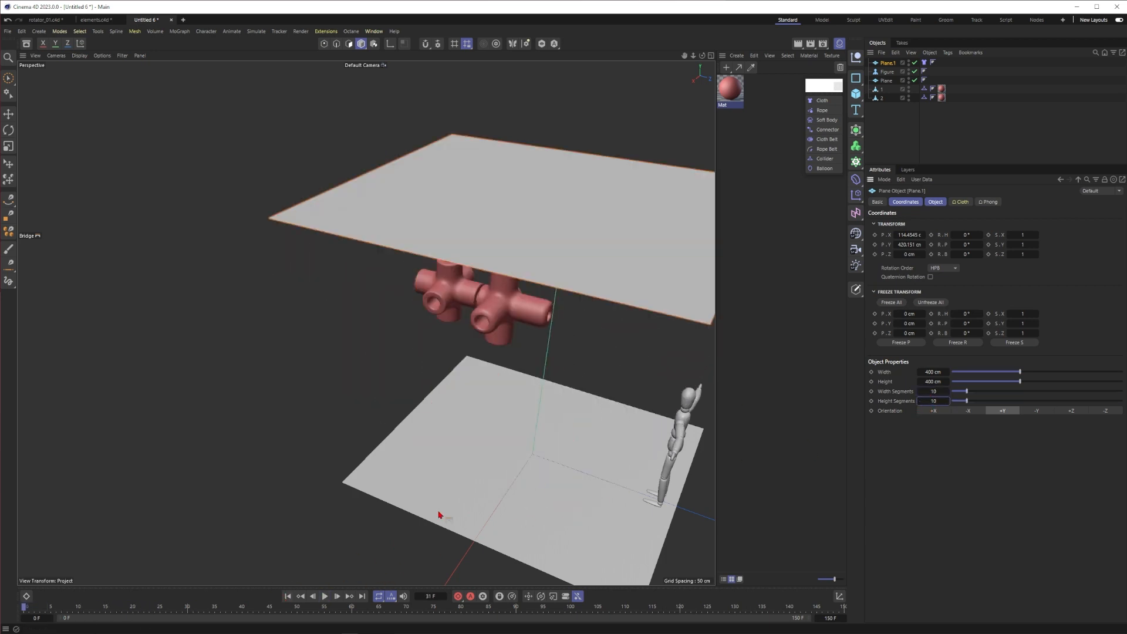
{"action": "left_click", "coordinate": [322, 598]}
{"action": "left_click", "coordinate": [323, 598]}
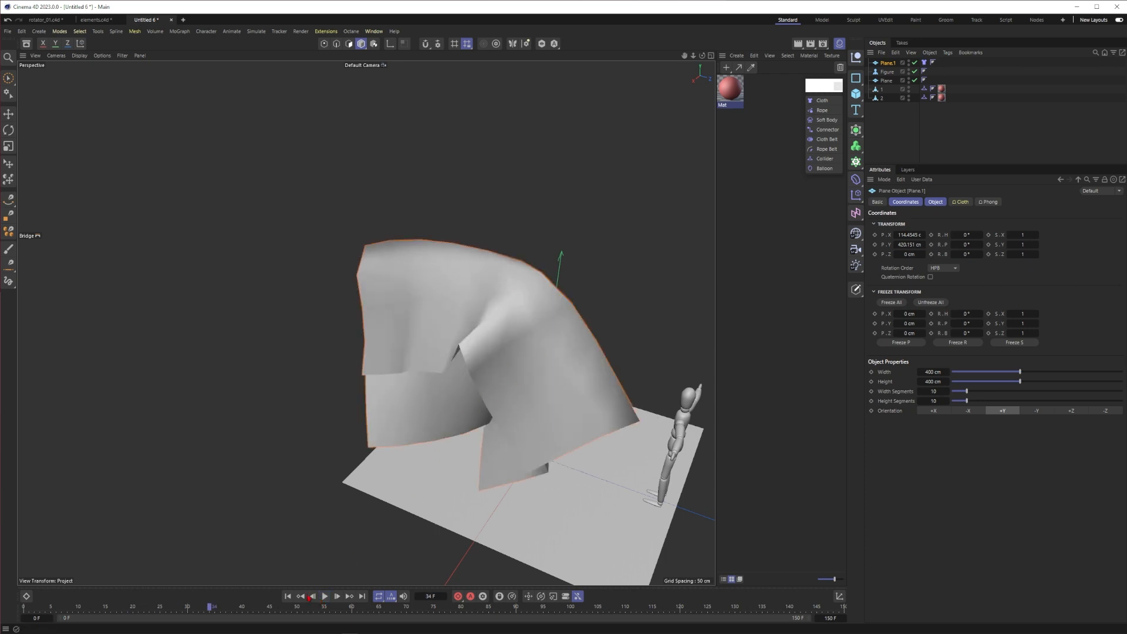
Return to the first frame and set the upper plane's width and height segments to 50 each
{"action": "mouse_move", "coordinate": [536, 292]}
{"action": "left_mouse_down", "text": "alt"}
{"action": "mouse_move", "coordinate": [415, 276]}
{"action": "mouse_move", "coordinate": [524, 292]}
{"action": "left_mouse_up", "text": "alt"}
{"action": "left_click", "coordinate": [287, 597]}
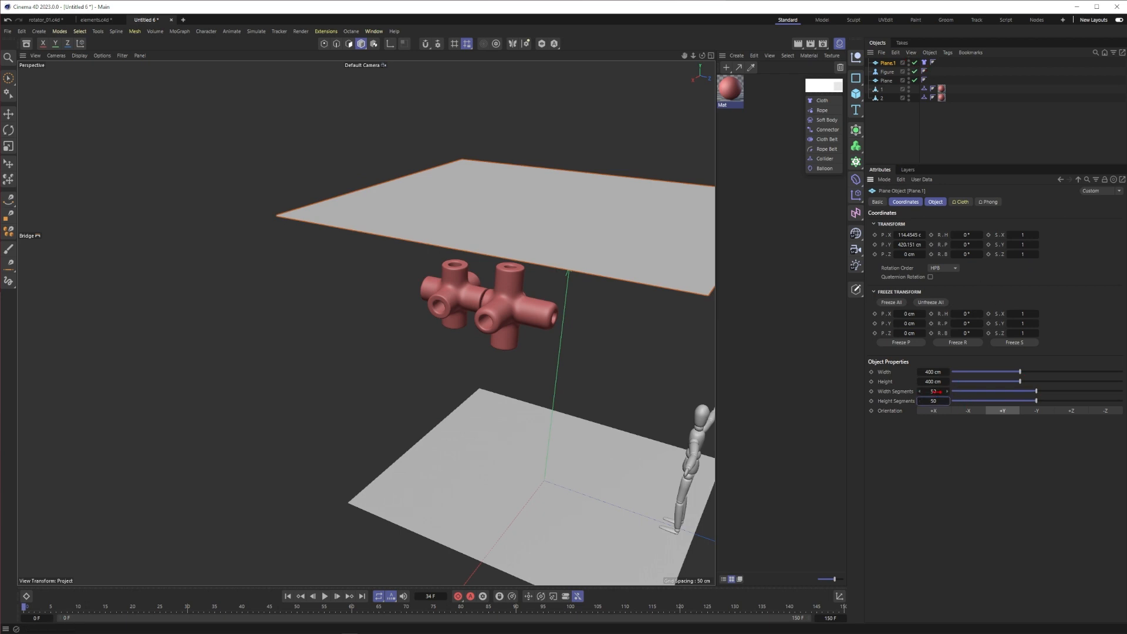
{"action": "middle_click_drag", "start_coordinate": [512, 282], "coordinate": [485, 298], "text": "alt"}
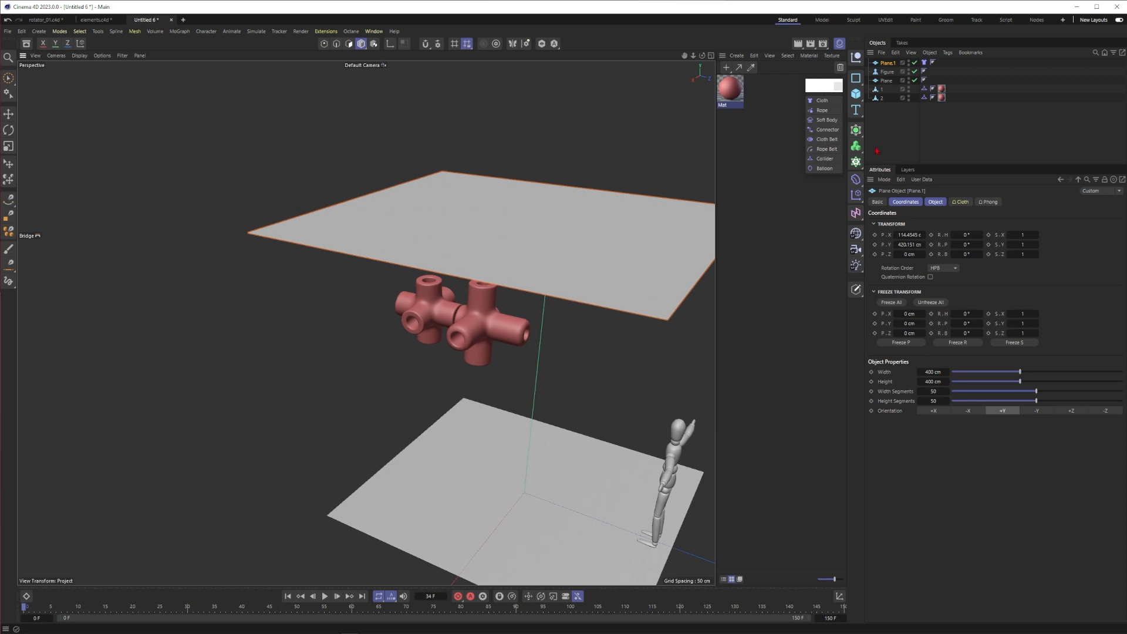
Play the cloth drape with the 50-segment upper plane, stop it, and rewind to the first frame
{"action": "left_click", "coordinate": [324, 596]}
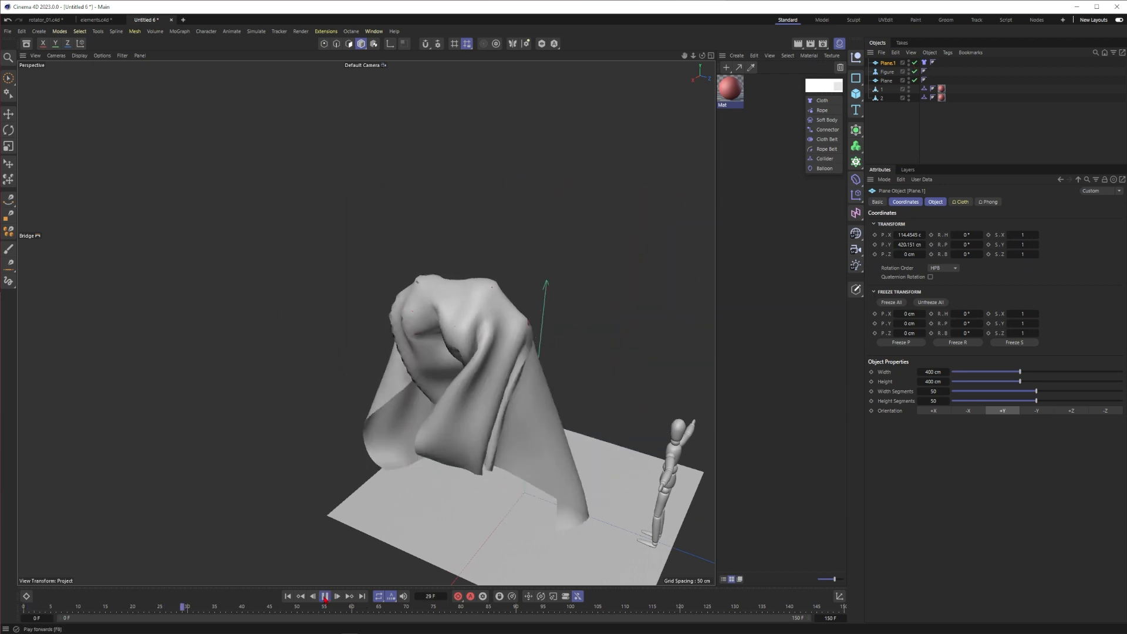
{"action": "left_click", "coordinate": [324, 596]}
{"action": "left_click", "coordinate": [288, 597]}
Set the upper plane's cloth bendiness to 0 and run the drape simulation twice from the first frame
{"action": "left_click", "coordinate": [924, 63]}
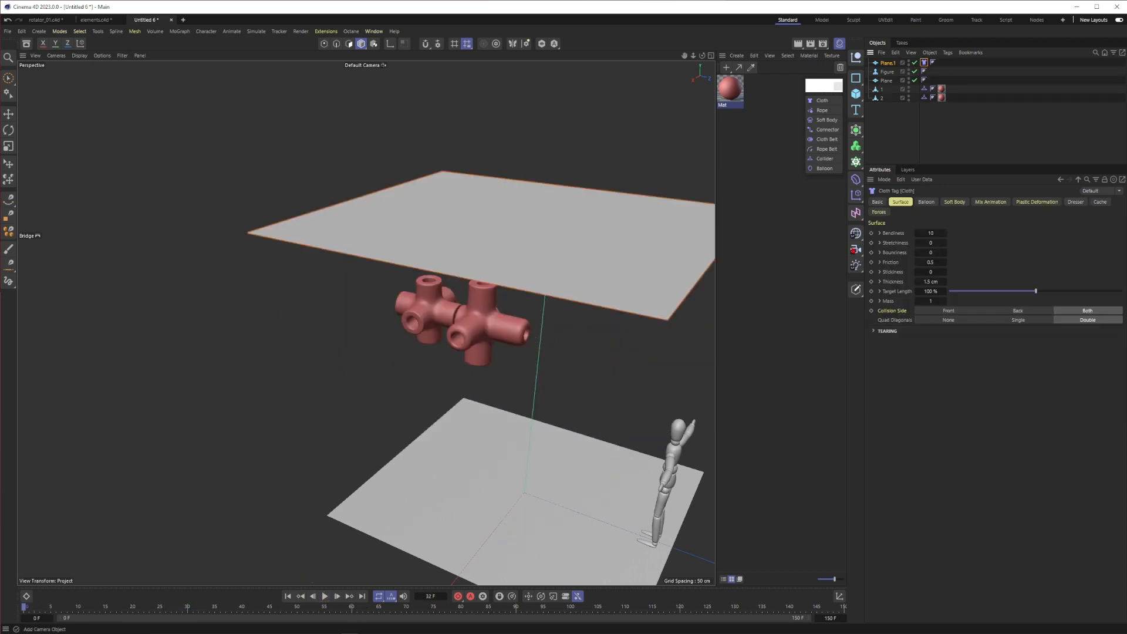
{"action": "left_click", "coordinate": [928, 233]}
{"action": "left_click", "coordinate": [325, 596]}
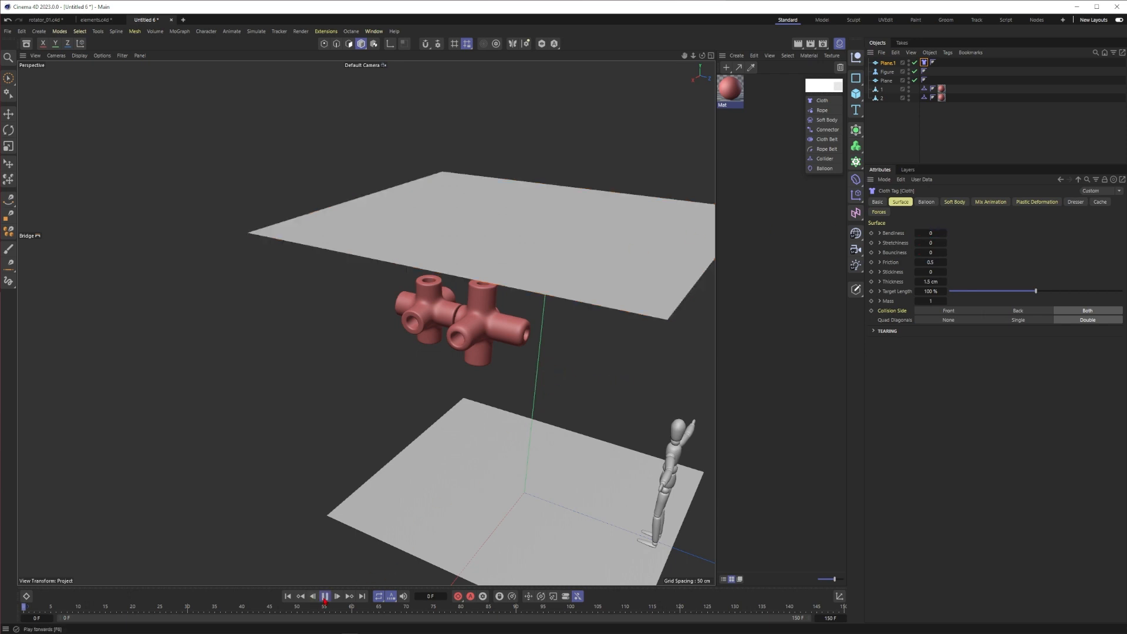
{"action": "left_click", "coordinate": [325, 596]}
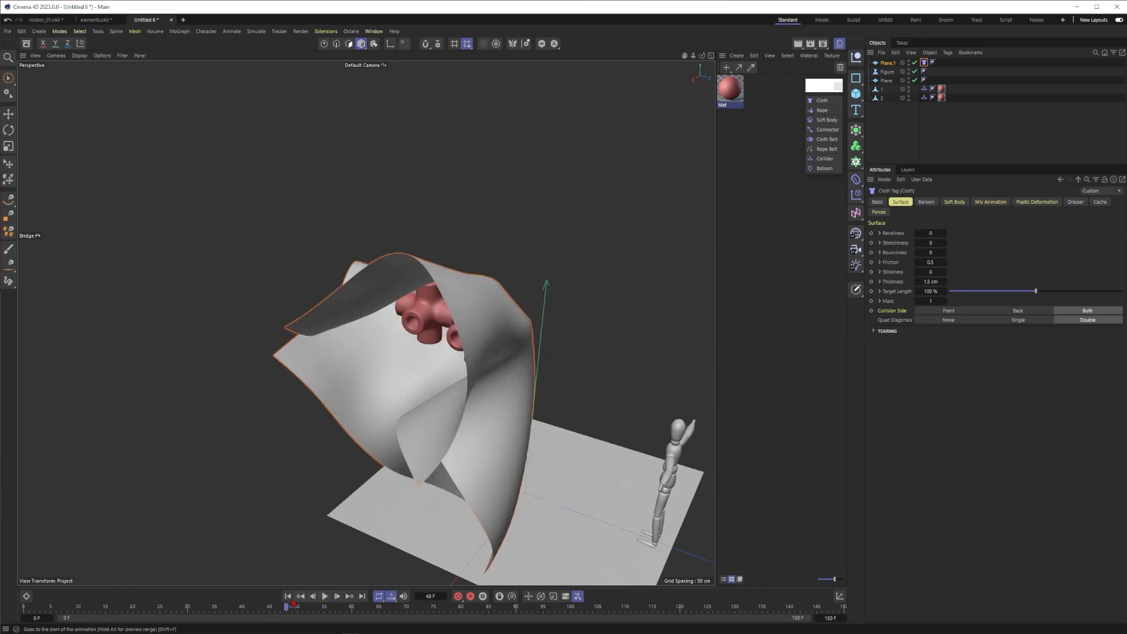
{"action": "left_click", "coordinate": [287, 596]}
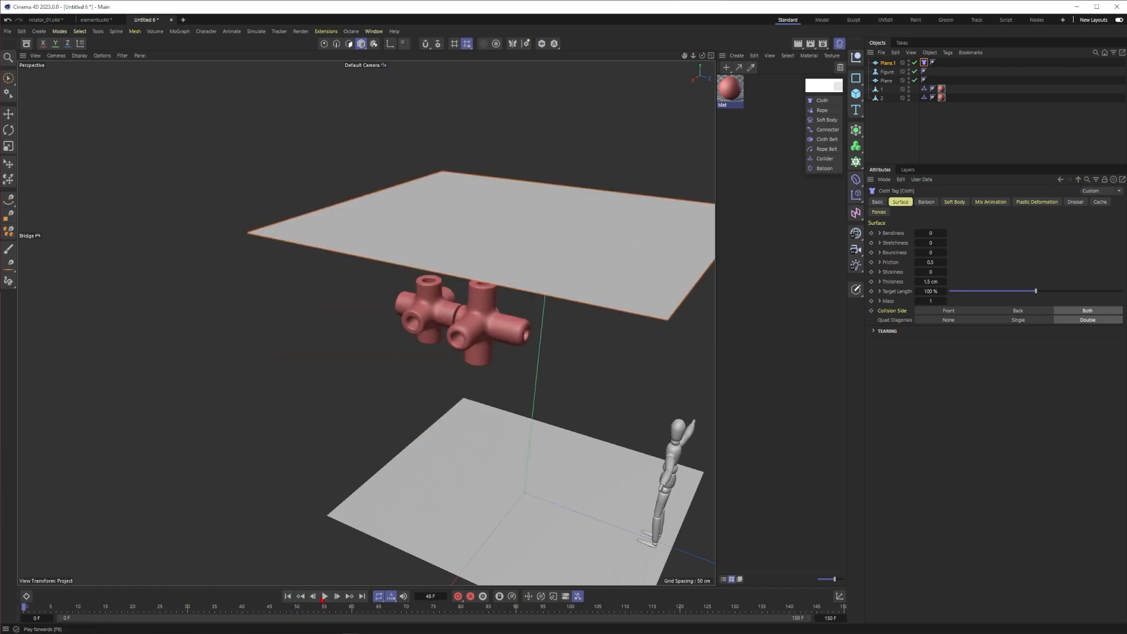
{"action": "left_click", "coordinate": [325, 595]}
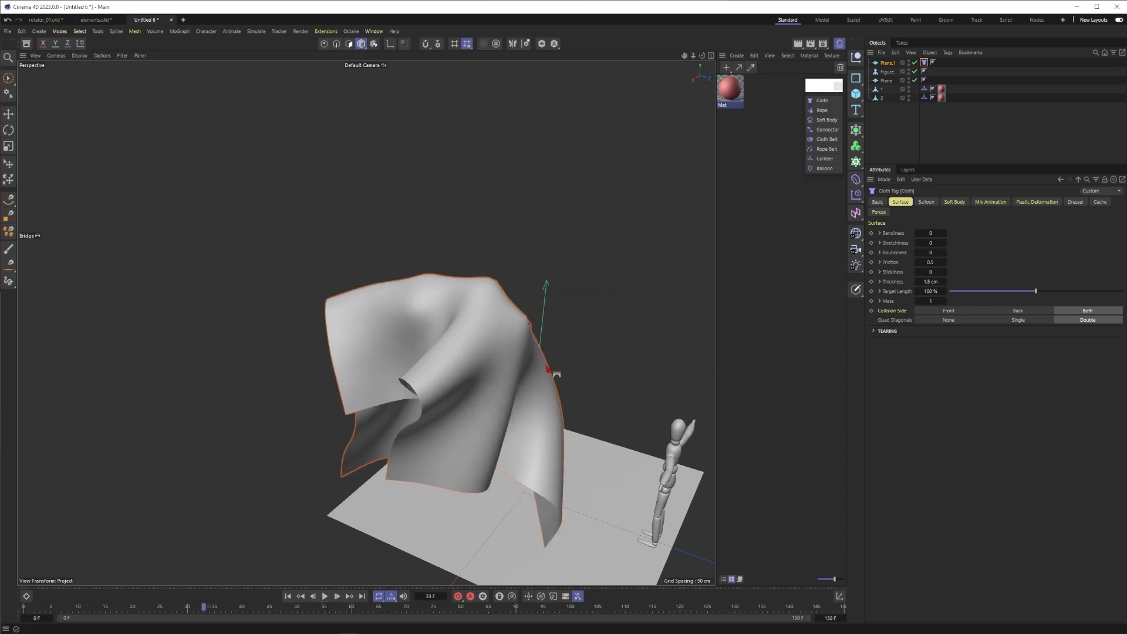
Test the drape with a cloth bendiness of 1000, set the bendiness to 50, and rewind the animation
{"action": "double_click", "coordinate": [928, 235]}
{"action": "type", "text": "1000"}
{"action": "left_click", "coordinate": [288, 597]}
{"action": "left_click", "coordinate": [324, 597]}
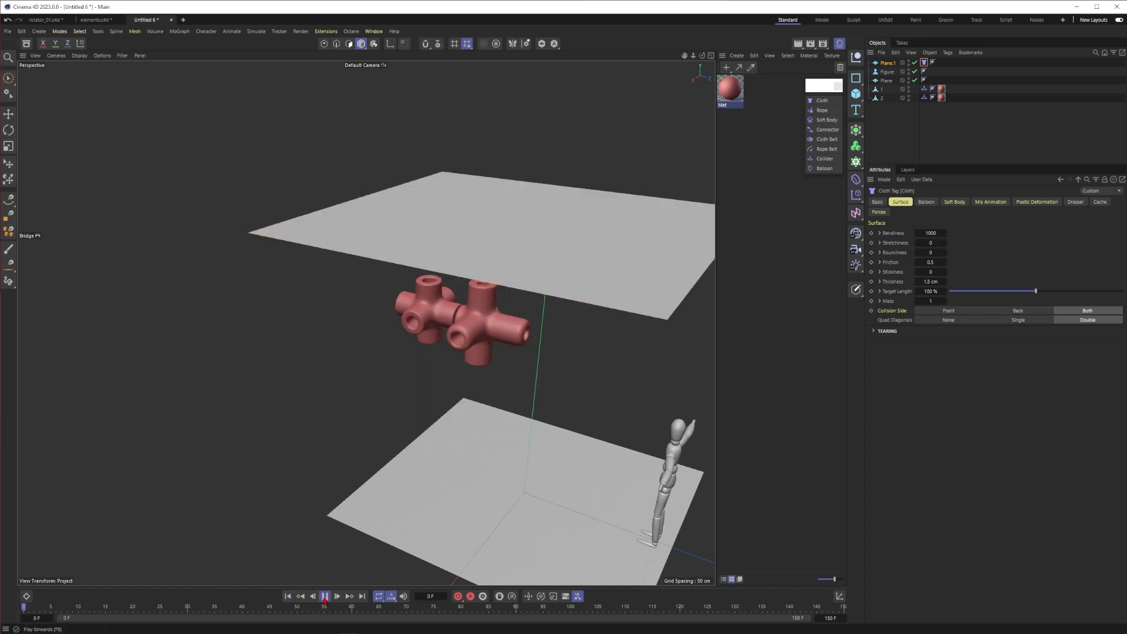
{"action": "left_click", "coordinate": [324, 596]}
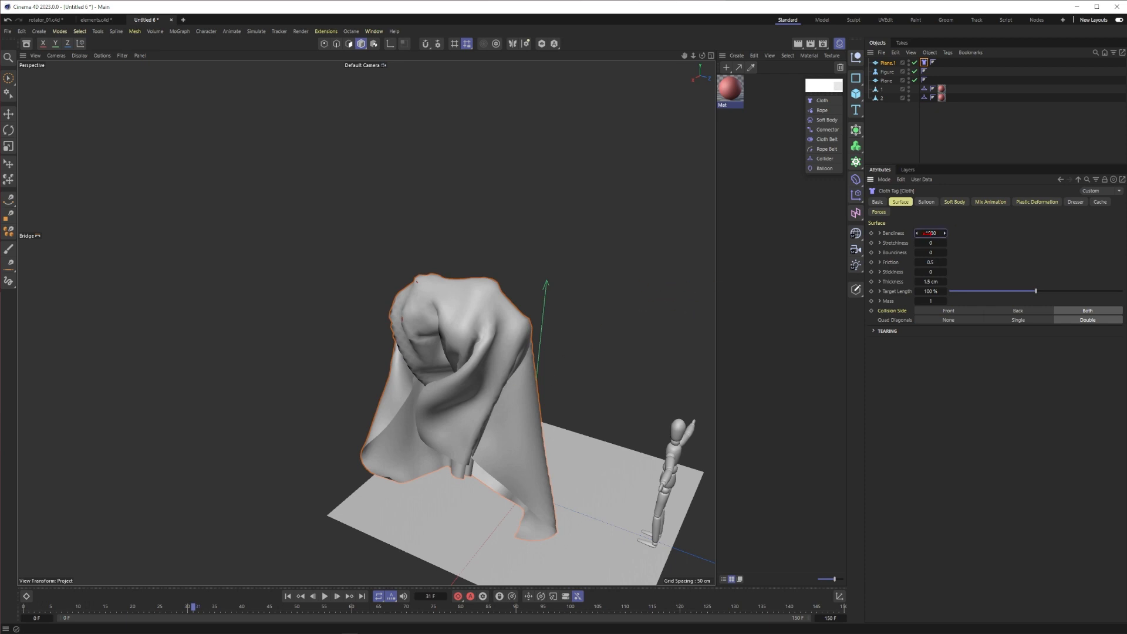
{"action": "left_click", "coordinate": [288, 596]}
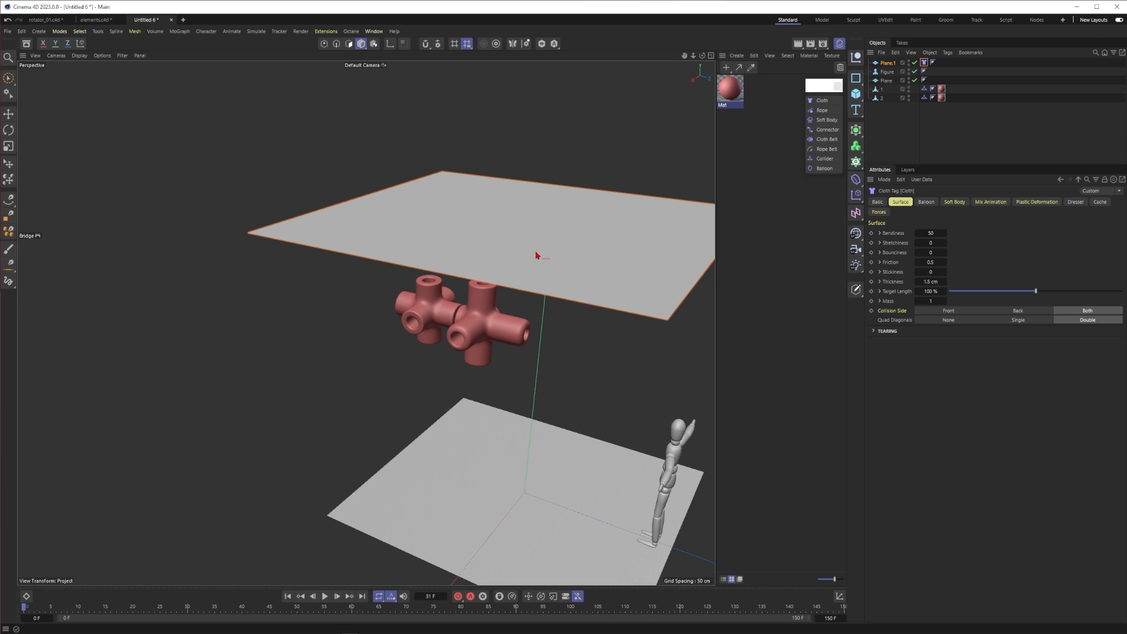
Set the project's simulation substeps to 100 and play the drape
{"action": "left_click", "coordinate": [887, 63]}
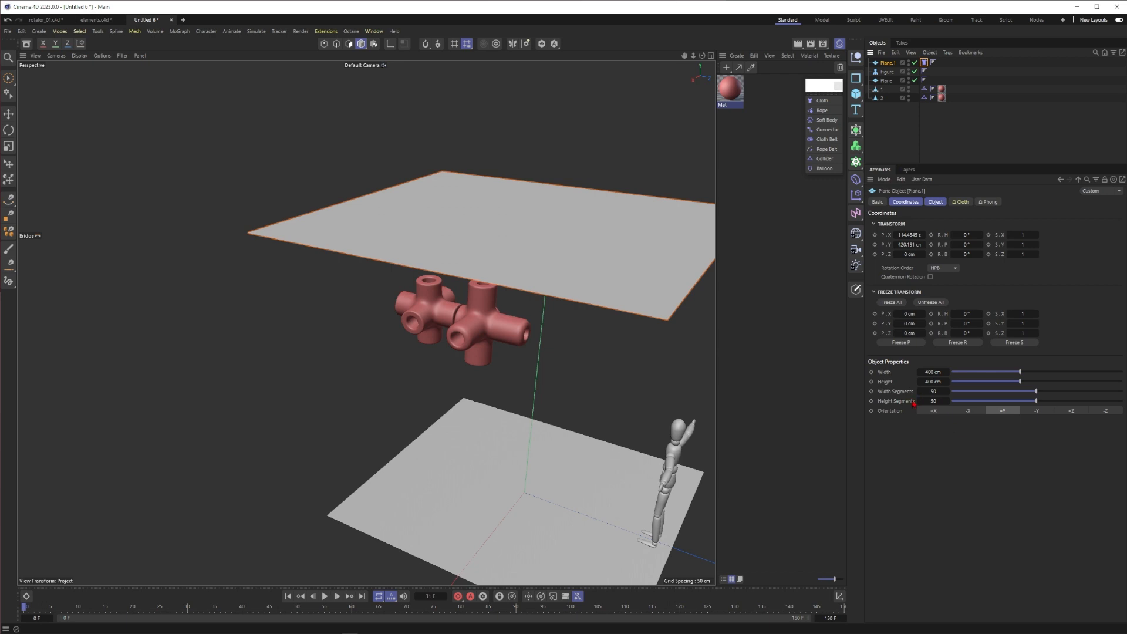
{"action": "key", "text": "ctrl+d"}
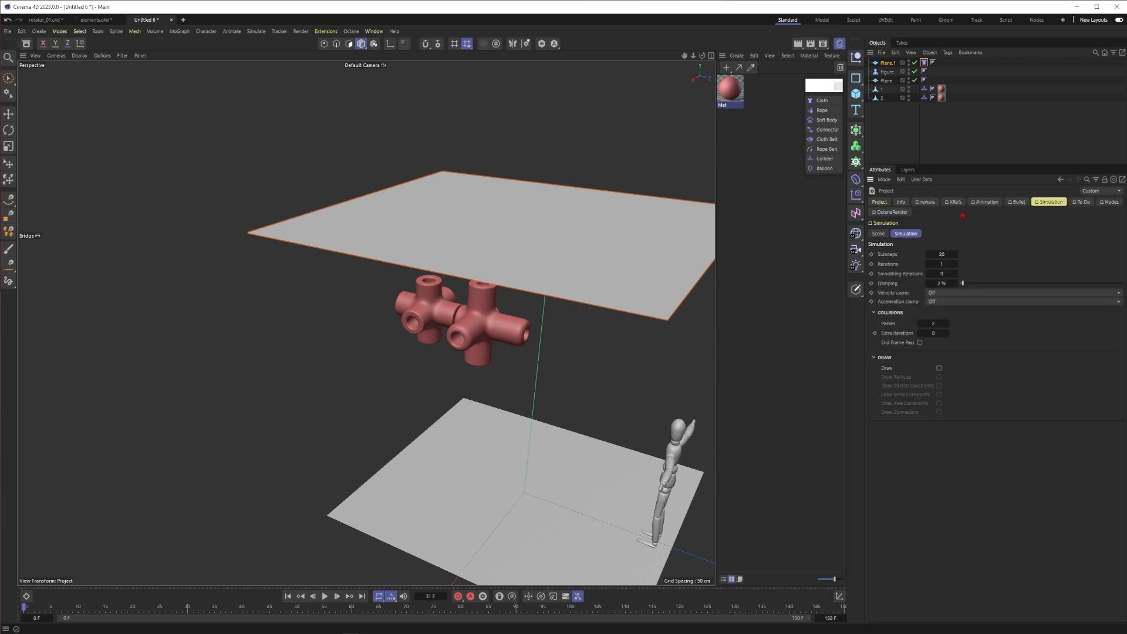
{"action": "left_click", "coordinate": [938, 254]}
{"action": "type", "text": "100"}
{"action": "left_click", "coordinate": [325, 596]}
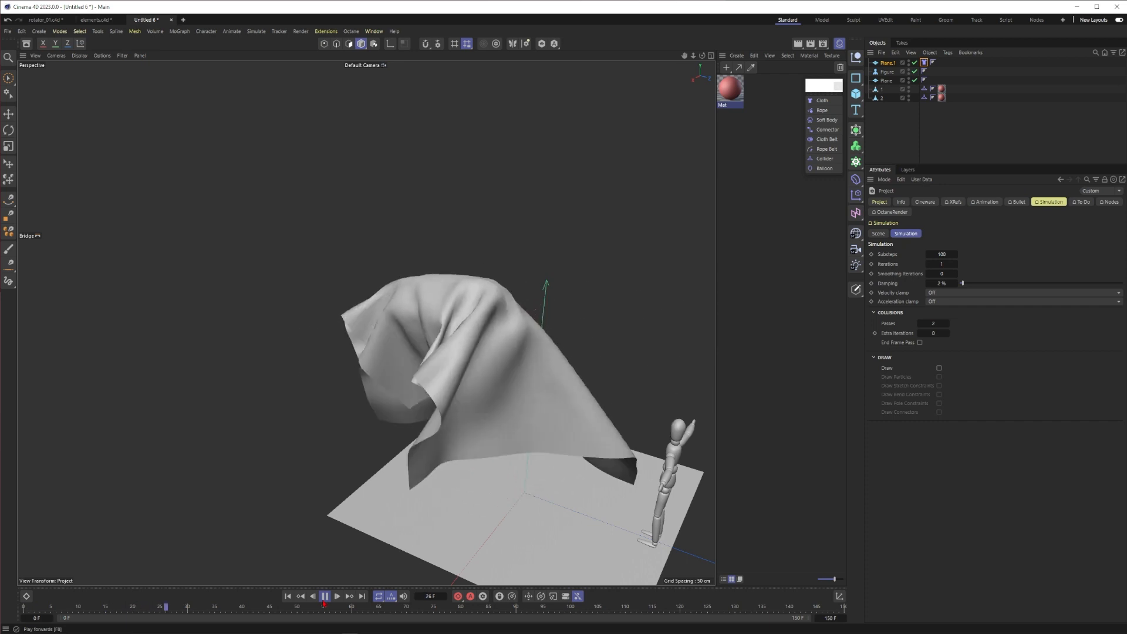
{"action": "left_click", "coordinate": [323, 599]}
Set the simulation substeps to 10, test the drape from the start, and return to the first frame
{"action": "left_click", "coordinate": [942, 254]}
{"action": "type", "text": "1"}
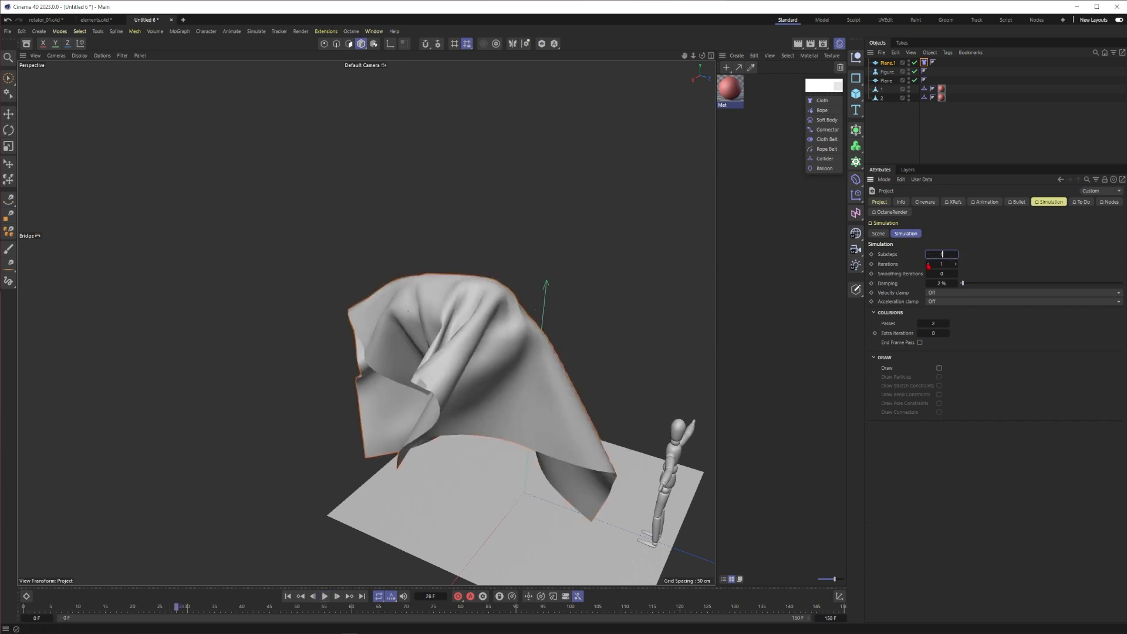
{"action": "left_click", "coordinate": [288, 596]}
{"action": "left_click", "coordinate": [325, 596]}
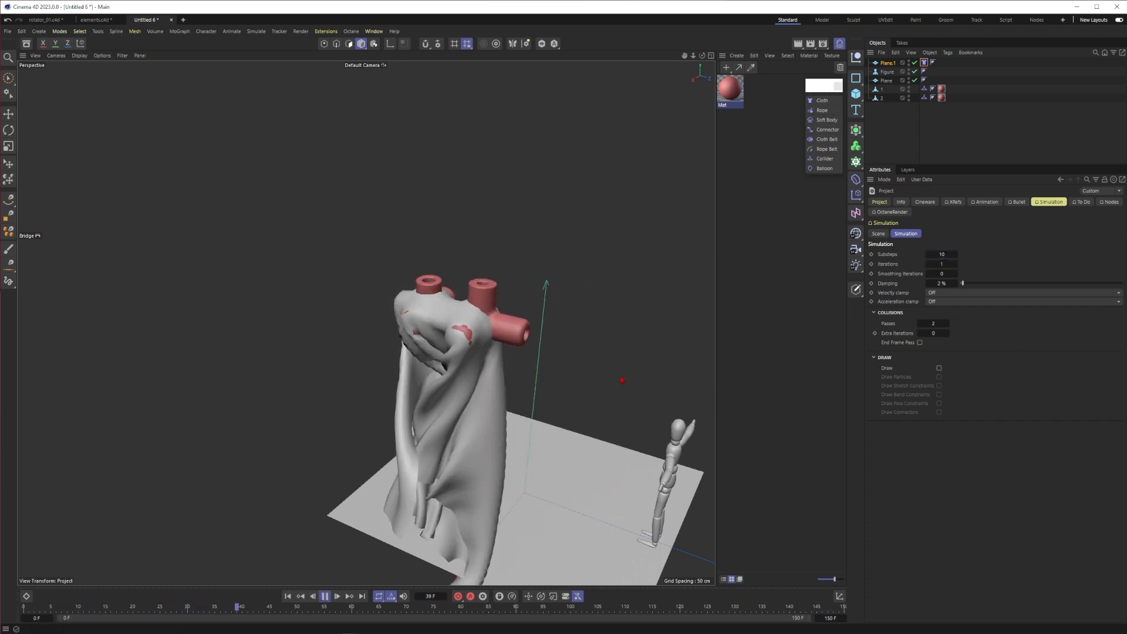
{"action": "left_click", "coordinate": [287, 596]}
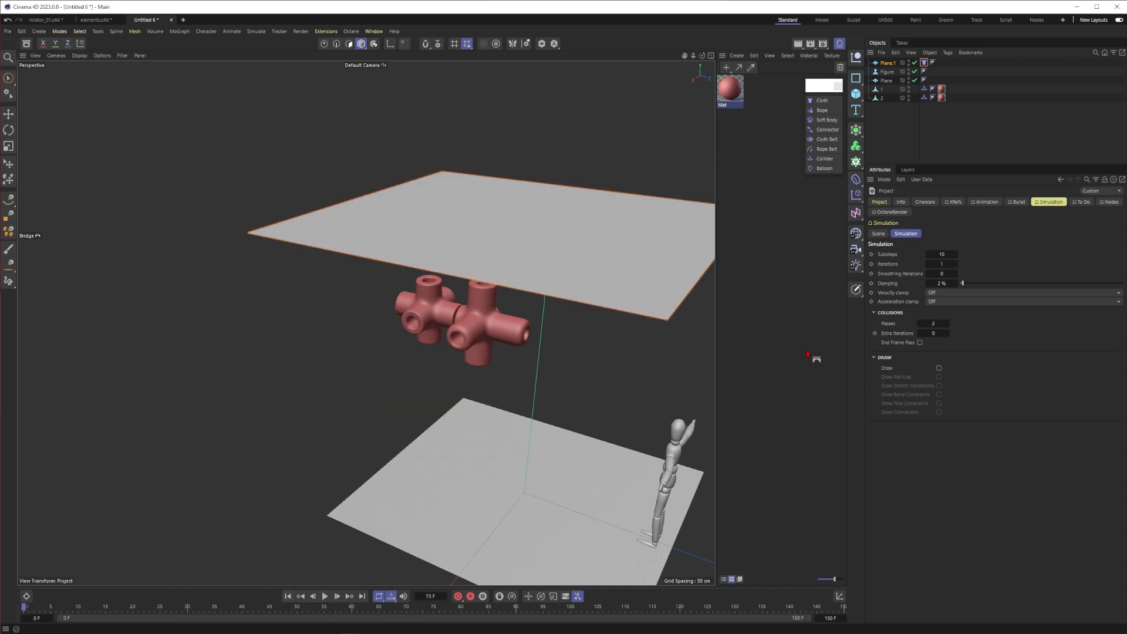
Set the simulation substeps to 20 and deselect the upper plane
{"action": "left_click", "coordinate": [940, 254]}
{"action": "type", "text": "20"}
{"action": "left_click", "coordinate": [890, 144]}
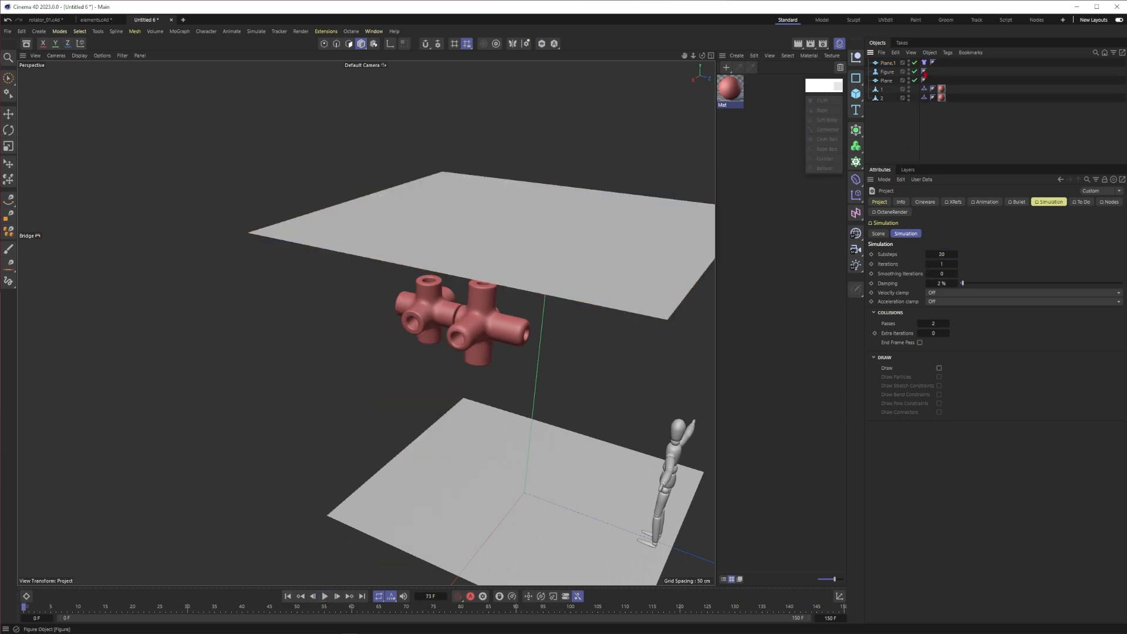
Display the scene's mesh lines over the shading and examine the upper plane's polygon grid up close
{"action": "left_click", "coordinate": [924, 63]}
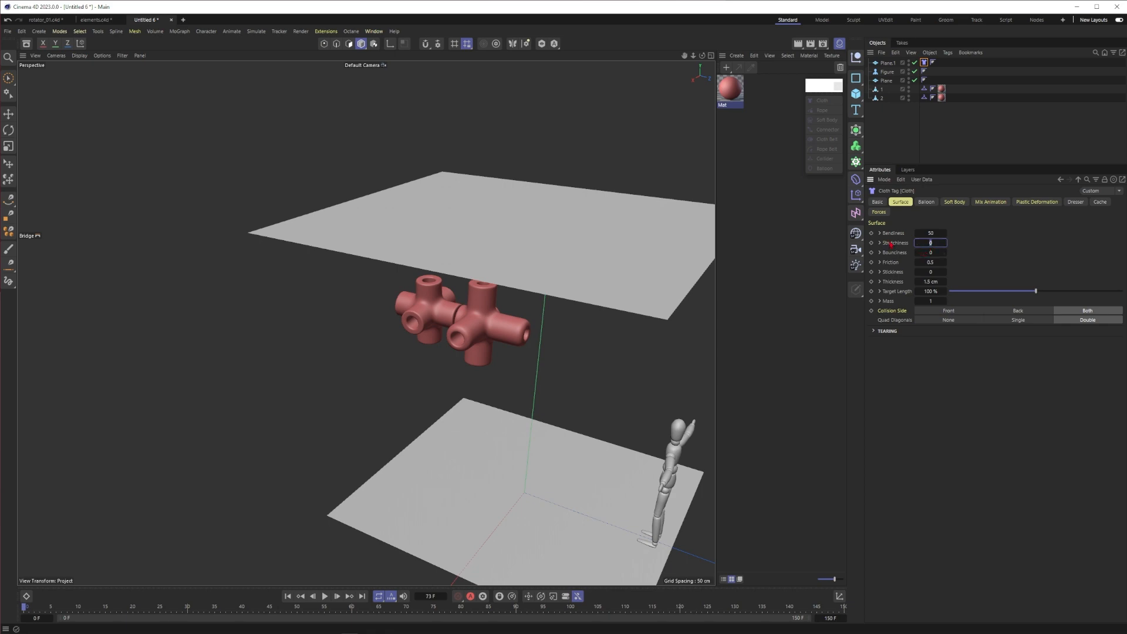
{"action": "key", "text": "space"}
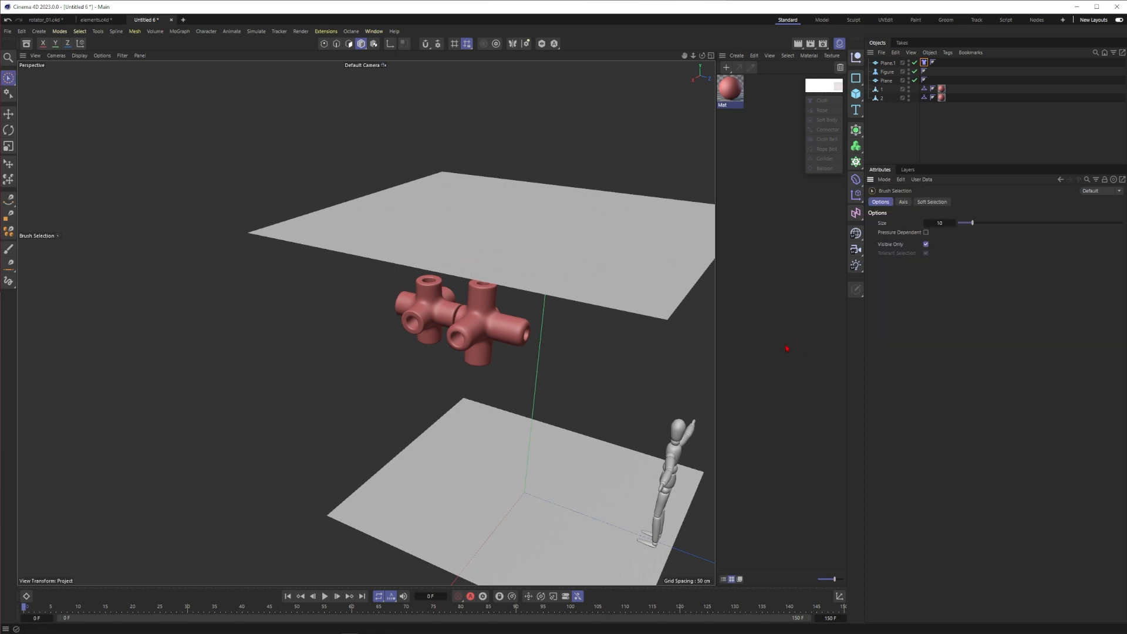
{"action": "key", "text": "n"}
{"action": "key", "text": "b"}
{"action": "scroll", "coordinate": [529, 279], "scroll_direction": "up", "scroll_amount": 5}
{"action": "left_click_drag", "start_coordinate": [463, 250], "coordinate": [502, 276], "text": "alt"}
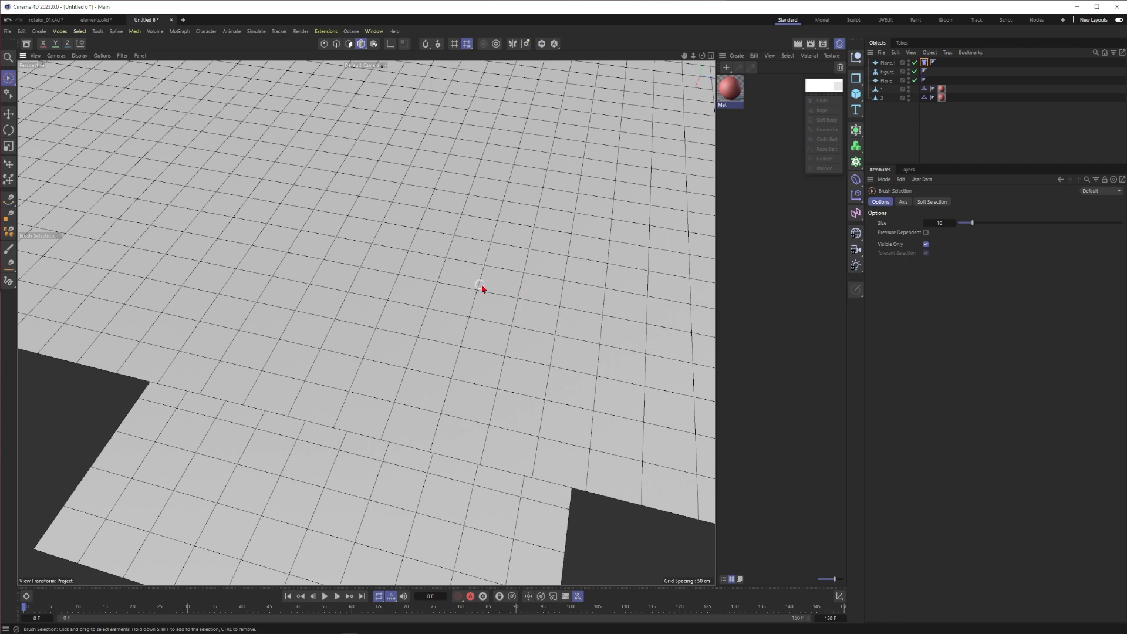
{"action": "middle_click_drag", "start_coordinate": [558, 304], "coordinate": [233, 216], "text": "alt"}
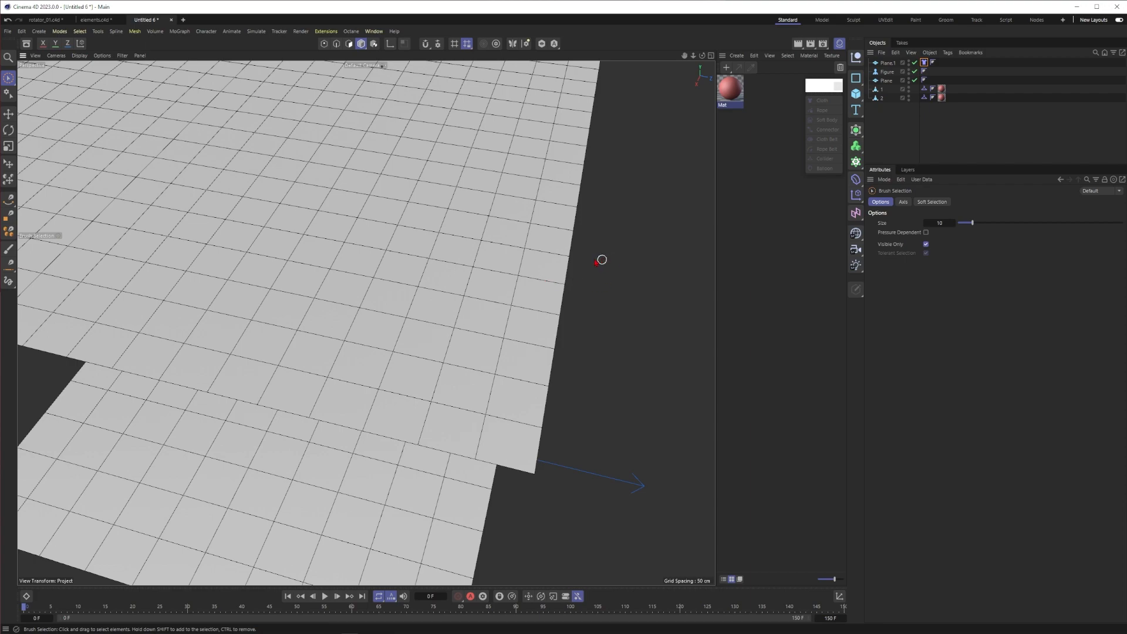
Play the drape twice with mesh lines shown and examine how the cloth's polygons fall over the cross elements
{"action": "scroll", "coordinate": [506, 277], "scroll_direction": "down", "scroll_amount": 10}
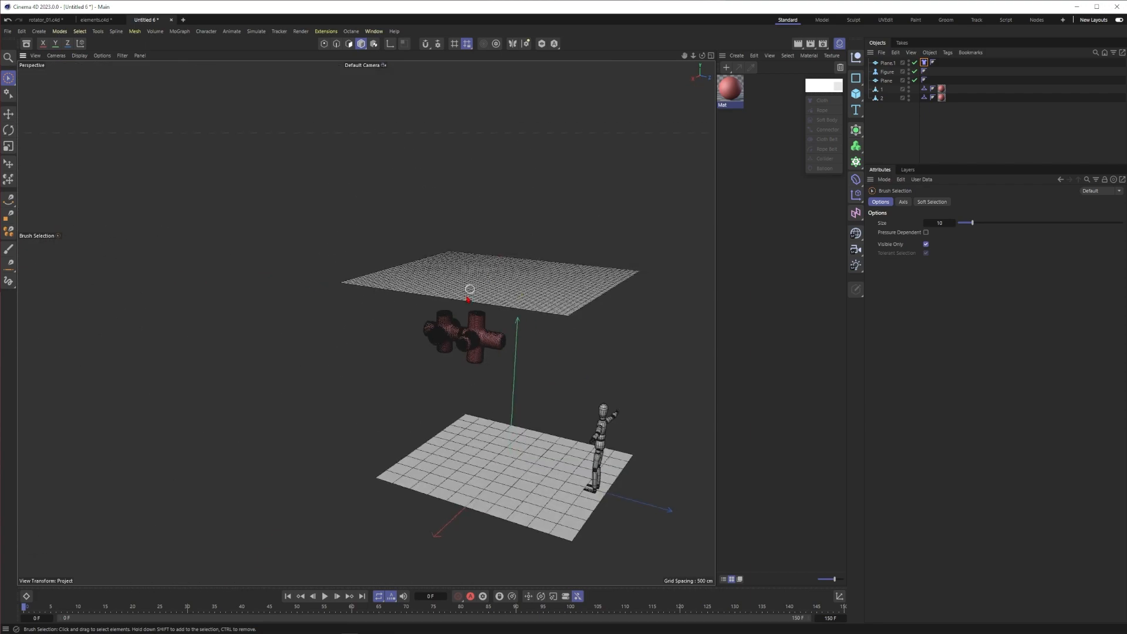
{"action": "scroll", "coordinate": [469, 289], "scroll_direction": "up", "scroll_amount": 3}
{"action": "left_click", "coordinate": [324, 595]}
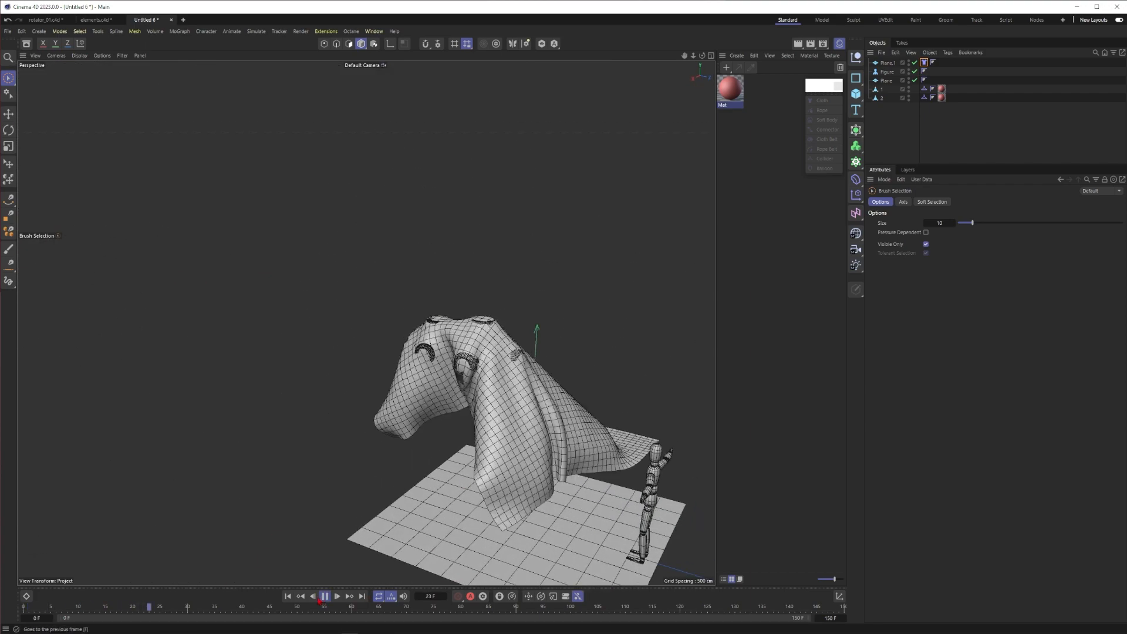
{"action": "left_click_drag", "start_coordinate": [440, 410], "coordinate": [463, 364], "text": "alt"}
{"action": "middle_click_drag", "start_coordinate": [464, 363], "coordinate": [488, 272], "text": "alt"}
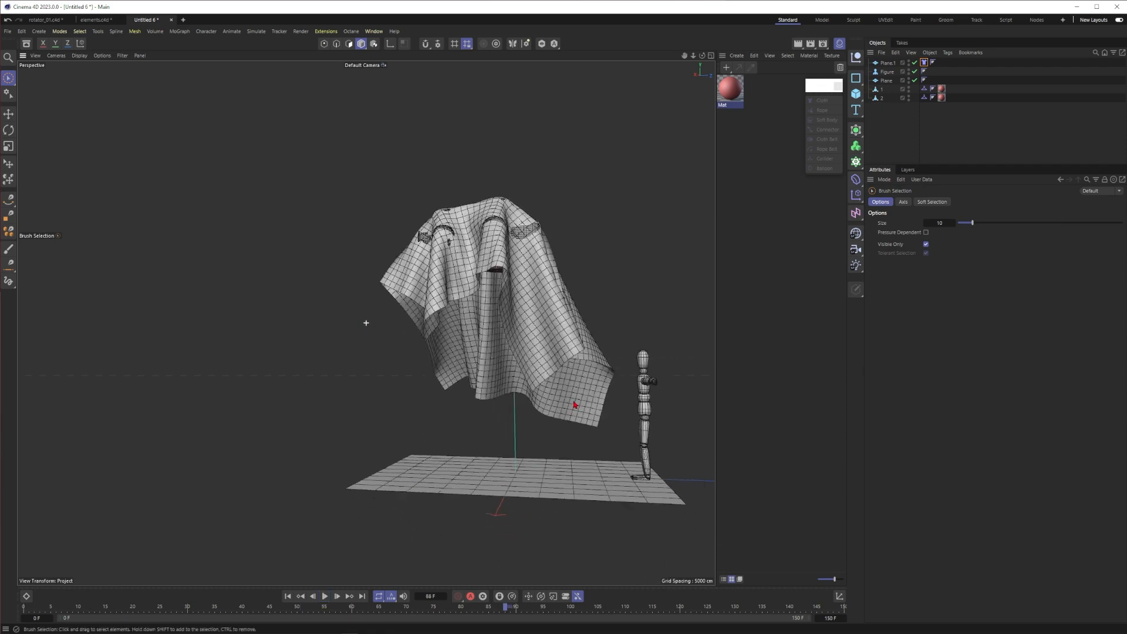
{"action": "left_click_drag", "start_coordinate": [574, 403], "coordinate": [570, 376], "text": "alt"}
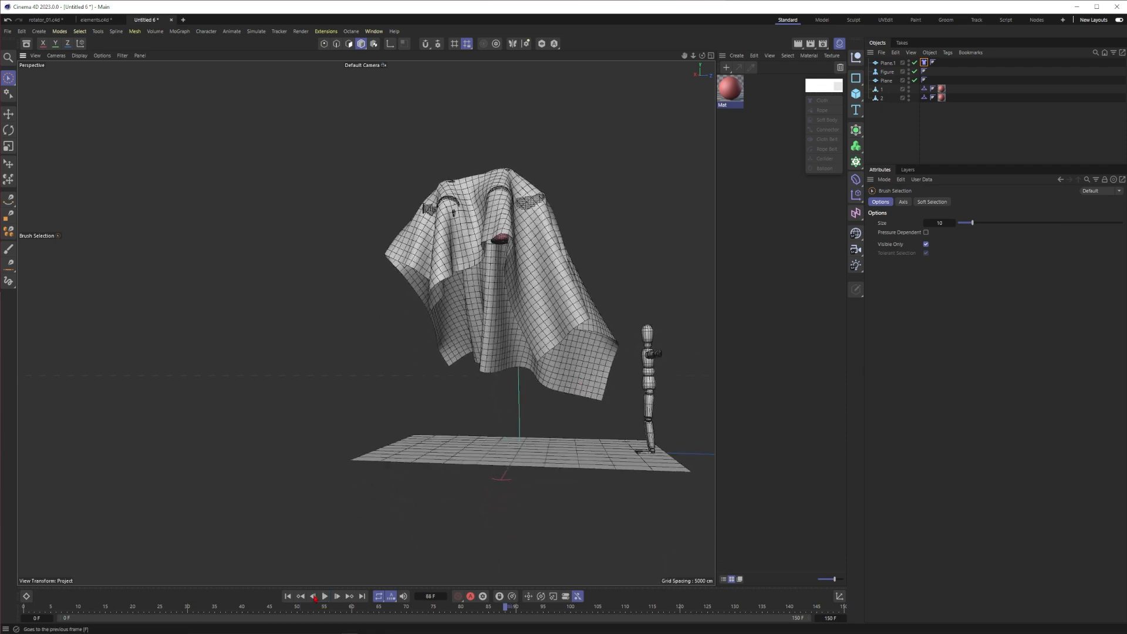
{"action": "left_click", "coordinate": [288, 596]}
{"action": "left_click", "coordinate": [324, 597]}
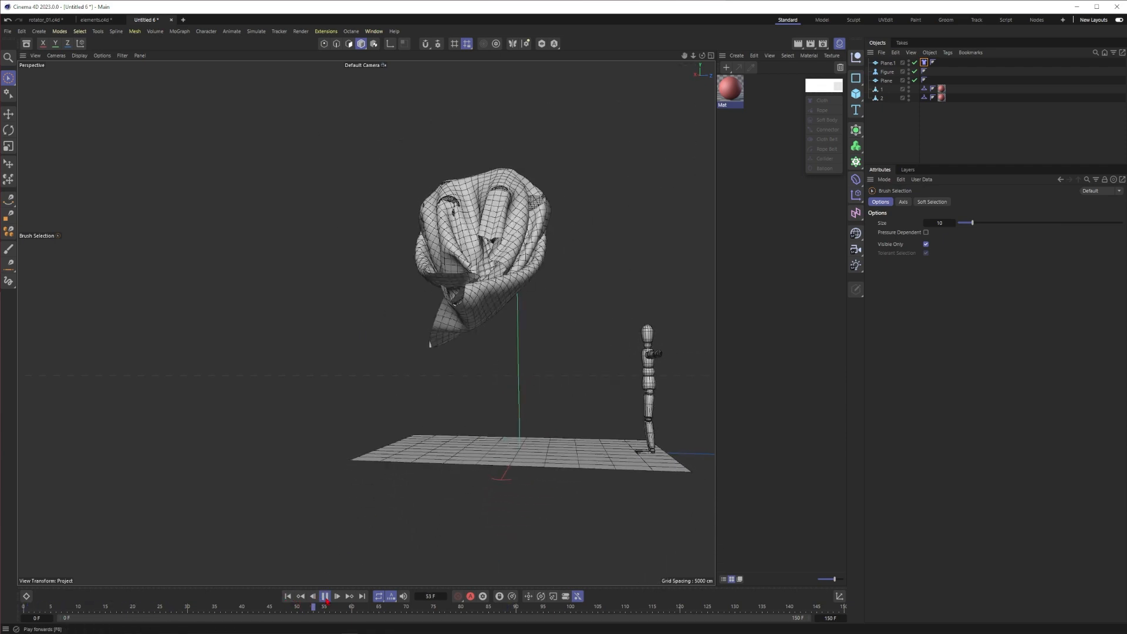
{"action": "left_click", "coordinate": [323, 598]}
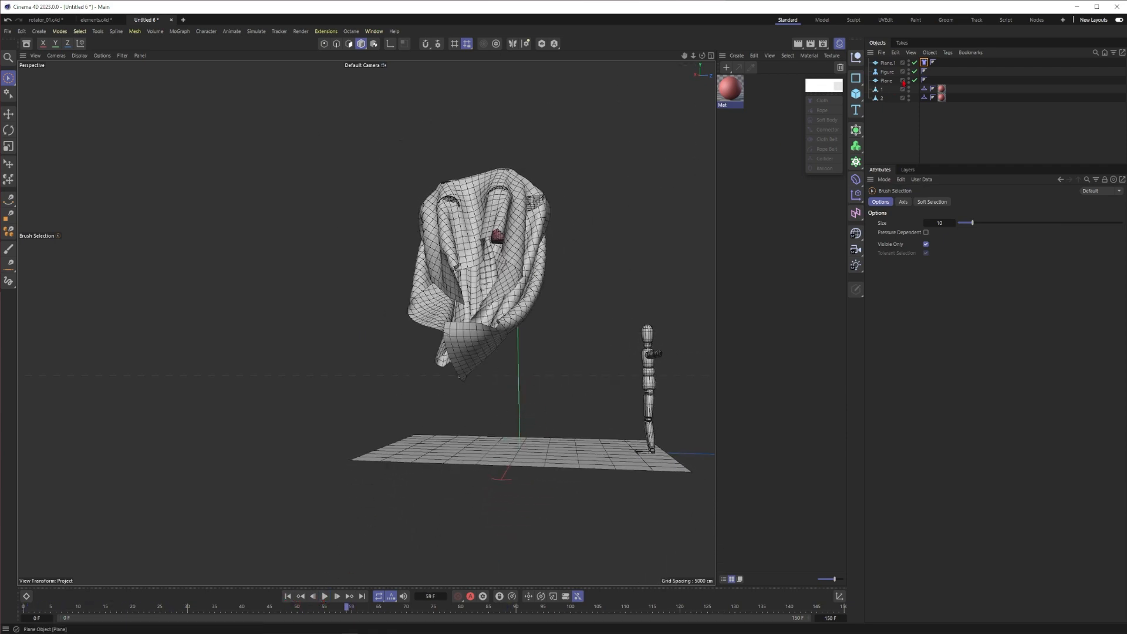
Set the stretchiness in the upper plane's Cloth tag to 10
{"action": "left_click", "coordinate": [924, 62]}
{"action": "left_click", "coordinate": [930, 243]}
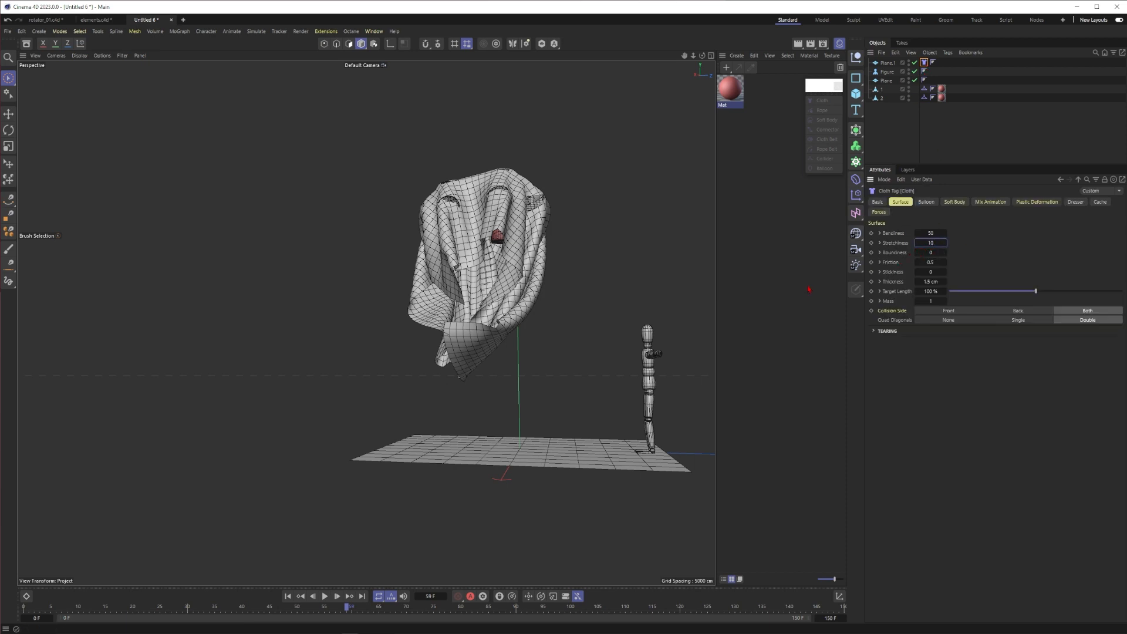
Give the floor plane a Collider tag and remove the Cloth tag added to it by mistake
{"action": "left_click", "coordinate": [579, 452]}
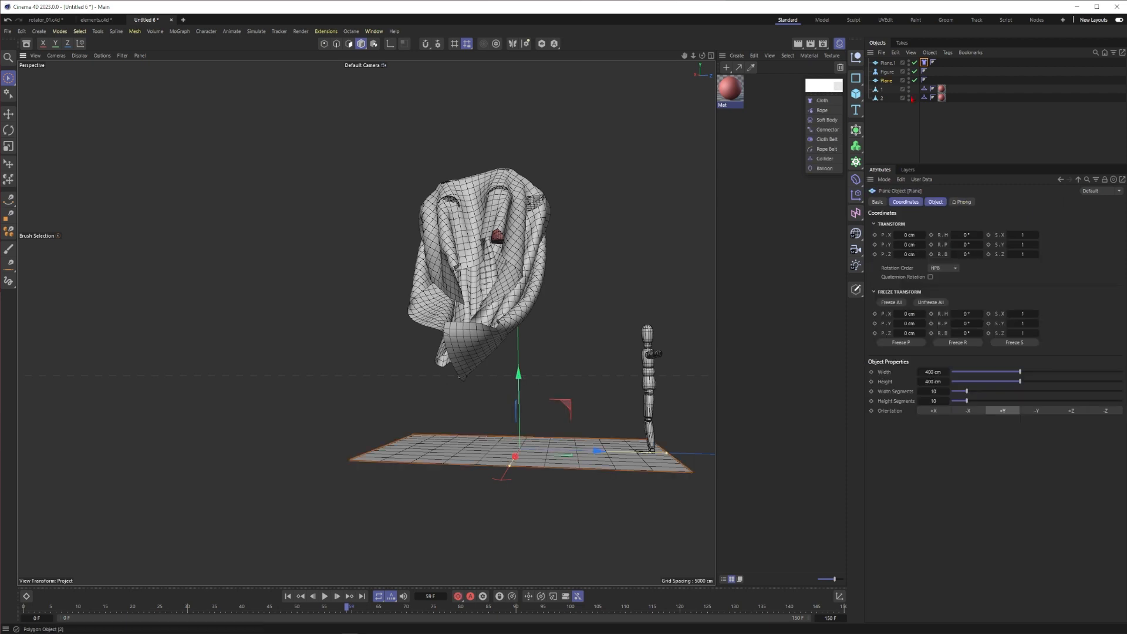
{"action": "left_click", "coordinate": [822, 101]}
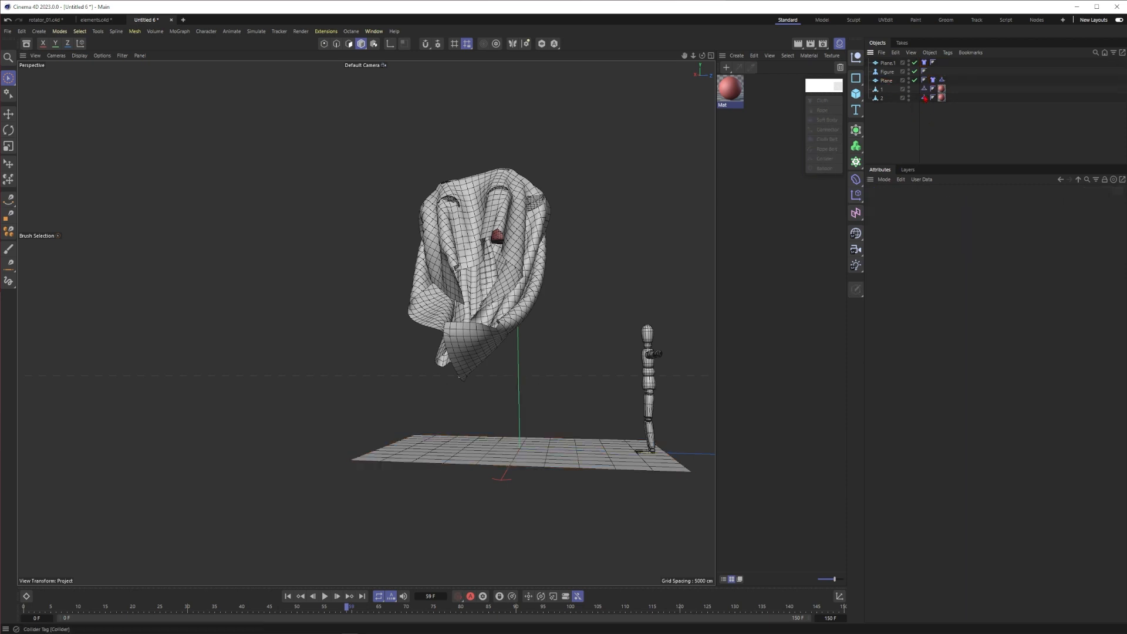
{"action": "key", "text": "Delete"}
{"action": "left_click", "coordinate": [924, 62]}
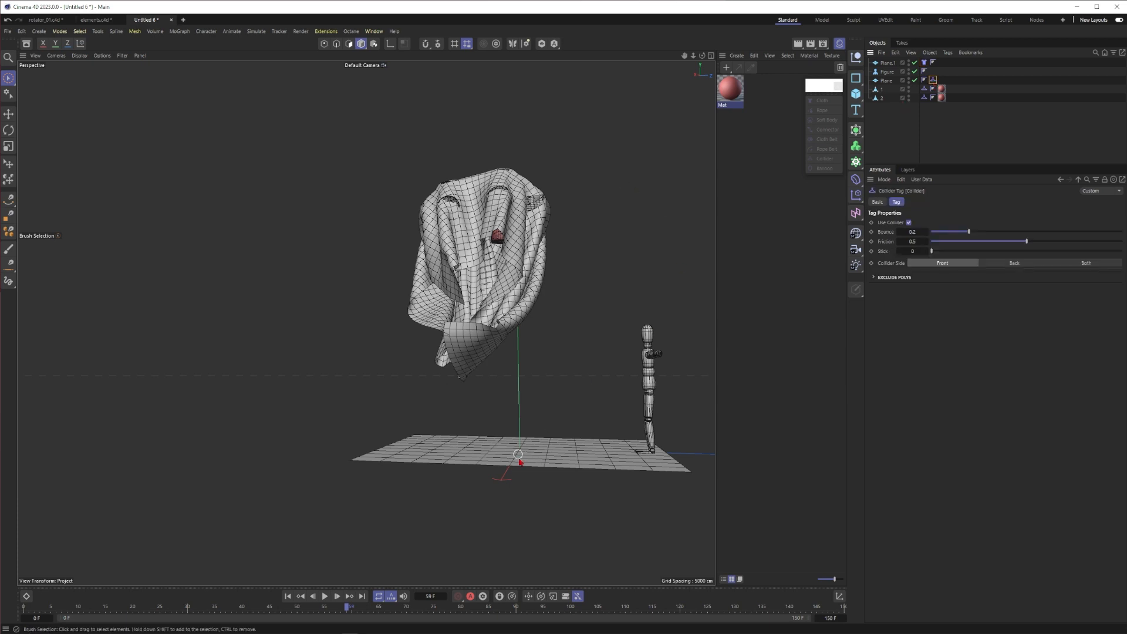
{"action": "left_click", "coordinate": [518, 458]}
Rewind and play the drape with the floor plane as a collider and a cloth stretchiness of 10
{"action": "left_click", "coordinate": [287, 596]}
{"action": "left_click", "coordinate": [324, 596]}
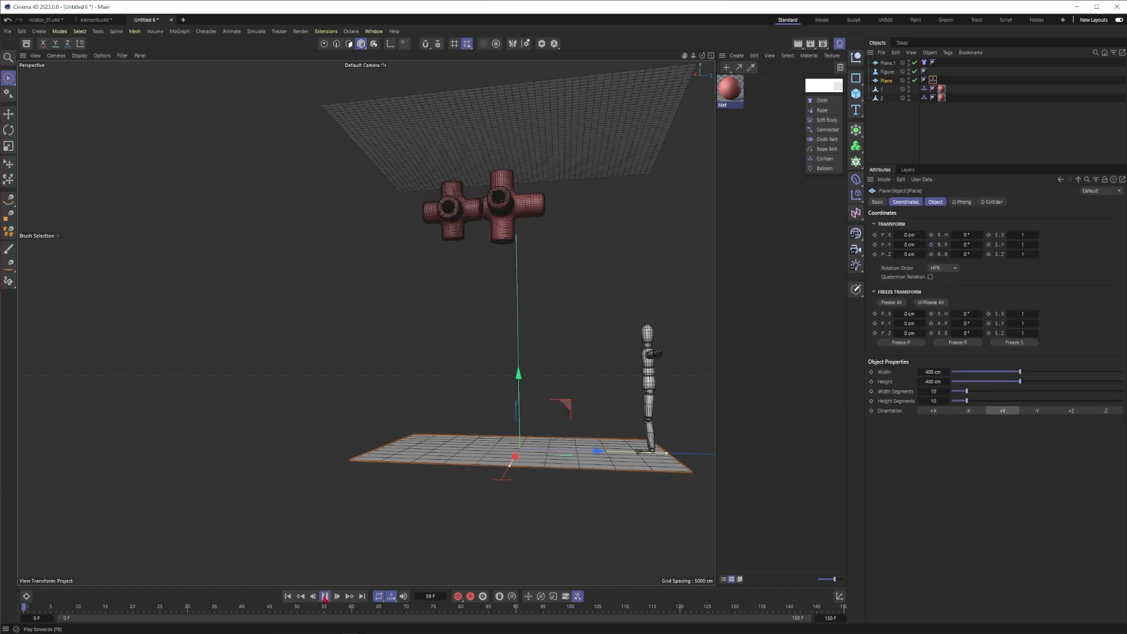
{"action": "left_click", "coordinate": [325, 596]}
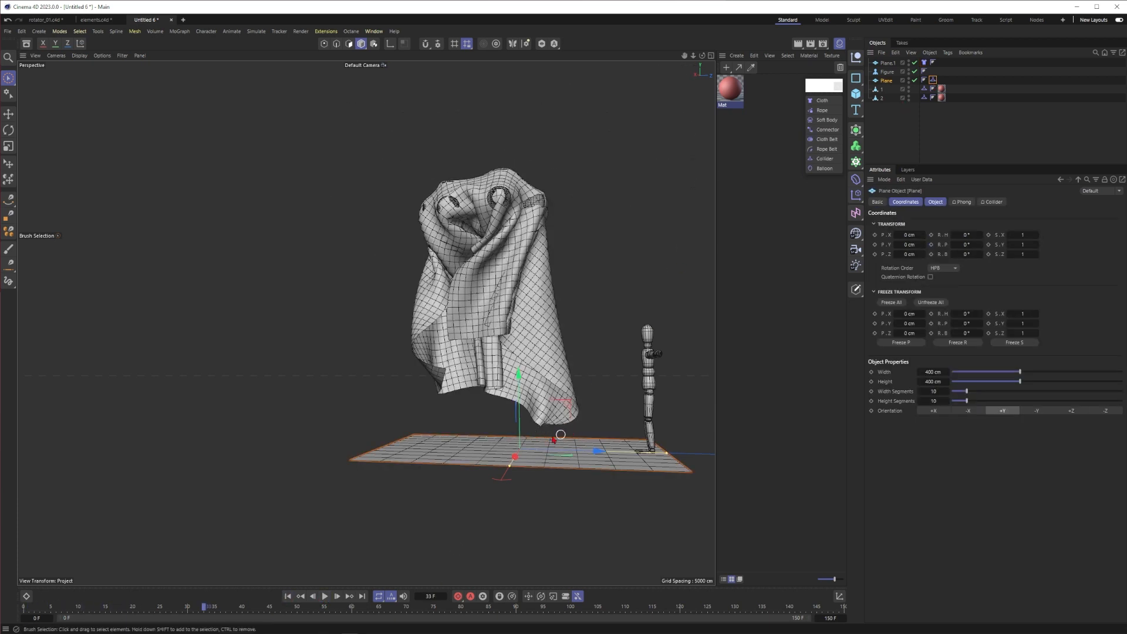
Set the cloth's stretchiness to 100, rerun the simulation from the start, and inspect the stretched mesh from several angles
{"action": "left_click", "coordinate": [923, 62]}
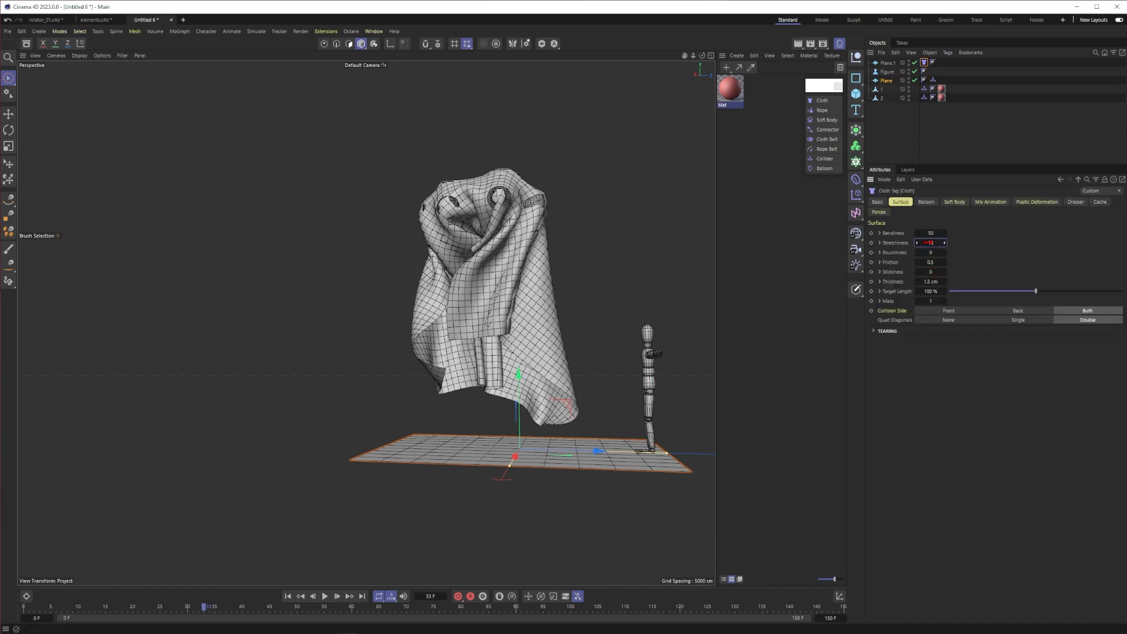
{"action": "key", "text": "Return"}
{"action": "left_click", "coordinate": [324, 596]}
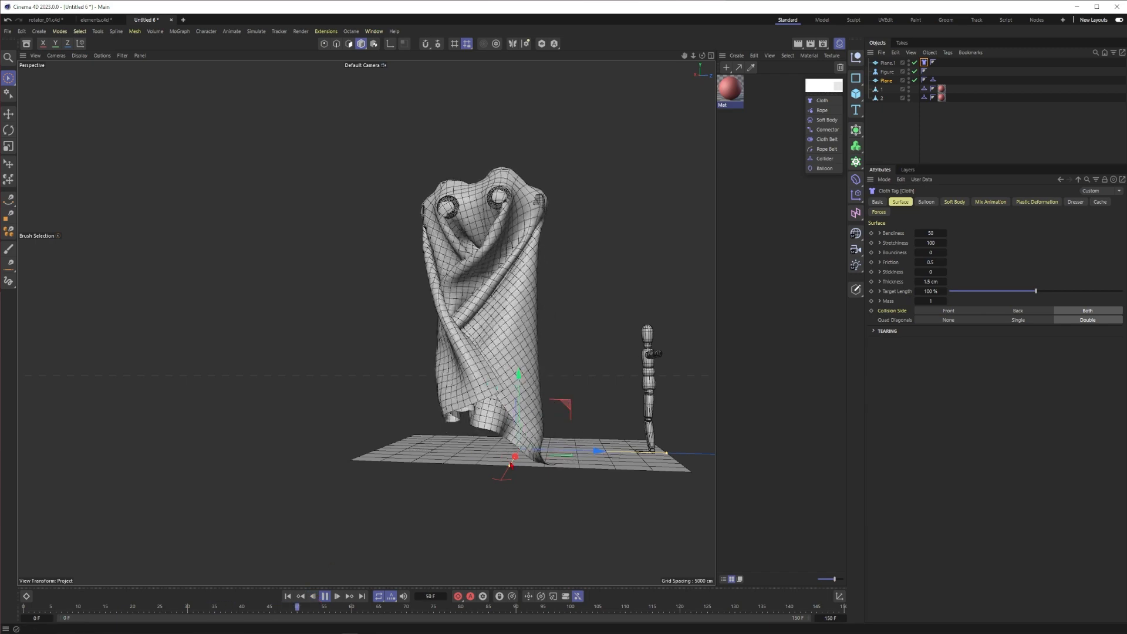
{"action": "left_click", "coordinate": [287, 596]}
{"action": "key", "text": "space"}
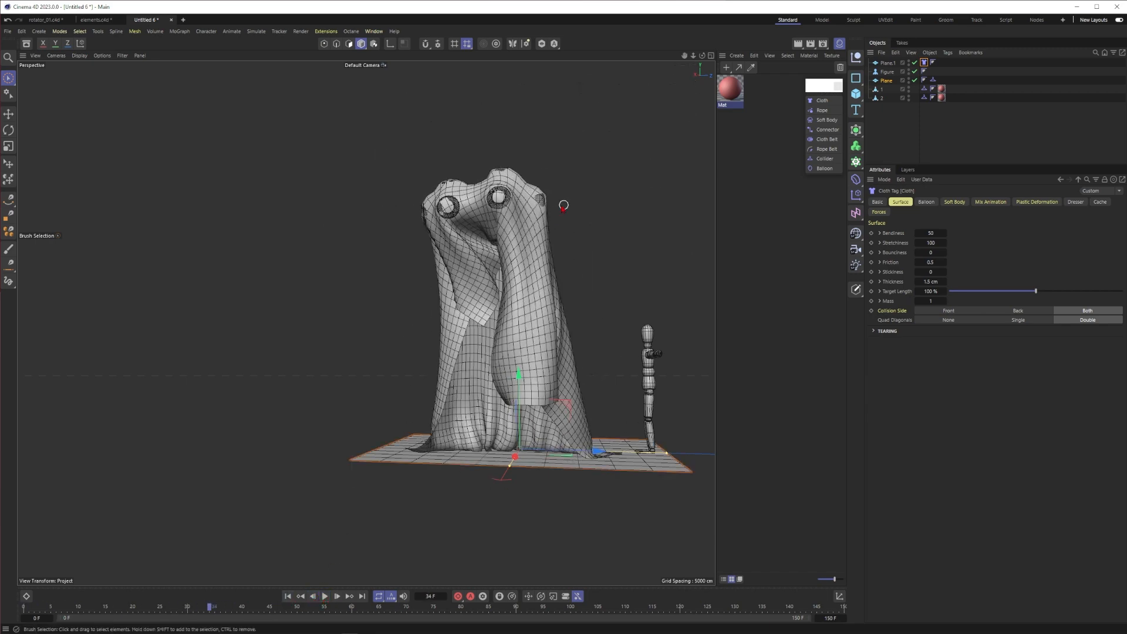
{"action": "left_click_drag", "start_coordinate": [523, 203], "coordinate": [516, 235], "text": "alt"}
{"action": "scroll", "coordinate": [518, 196], "scroll_direction": "up", "scroll_amount": 6}
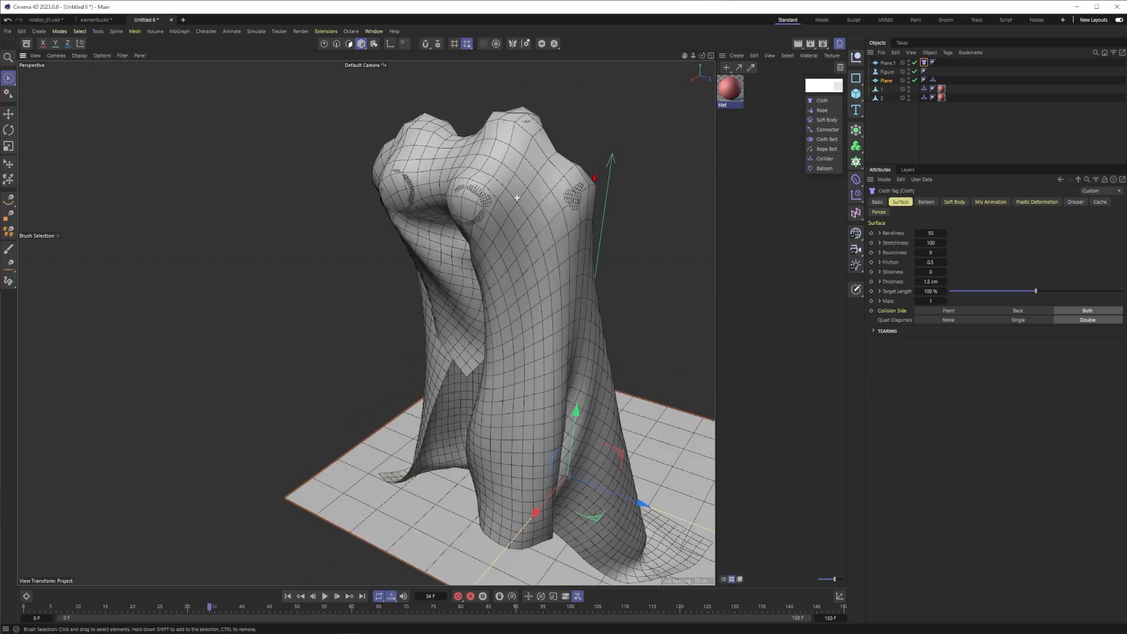
{"action": "scroll", "coordinate": [537, 368], "scroll_direction": "down", "scroll_amount": 5}
{"action": "left_click_drag", "start_coordinate": [525, 412], "coordinate": [561, 371], "text": "alt"}
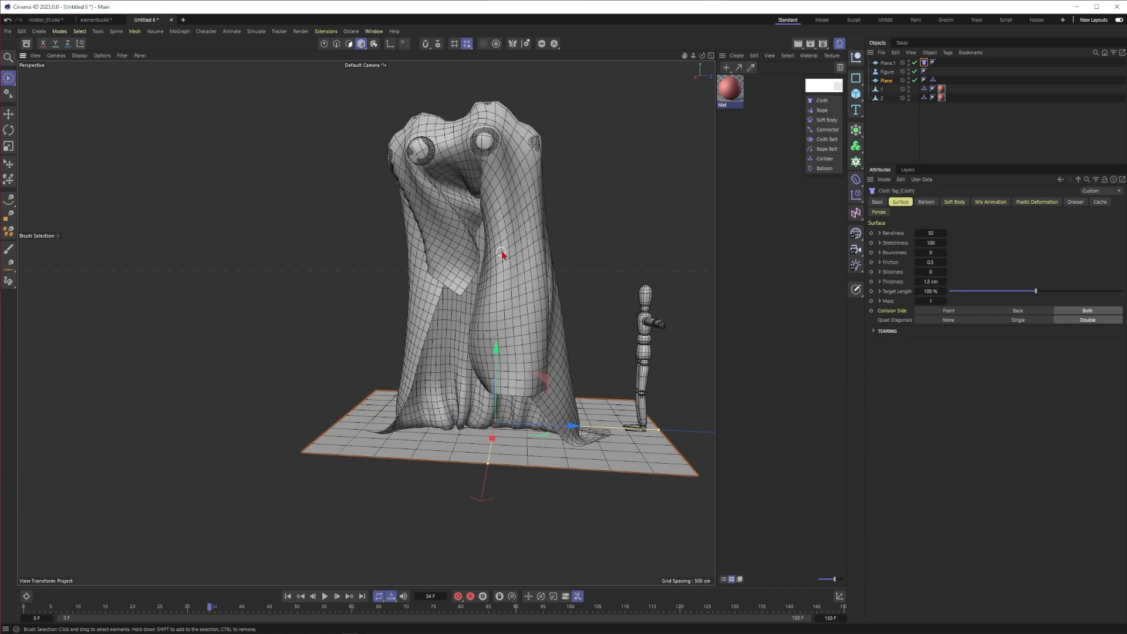
Set the cloth's stretchiness to 1000 and play the simulation
{"action": "double_click", "coordinate": [929, 243]}
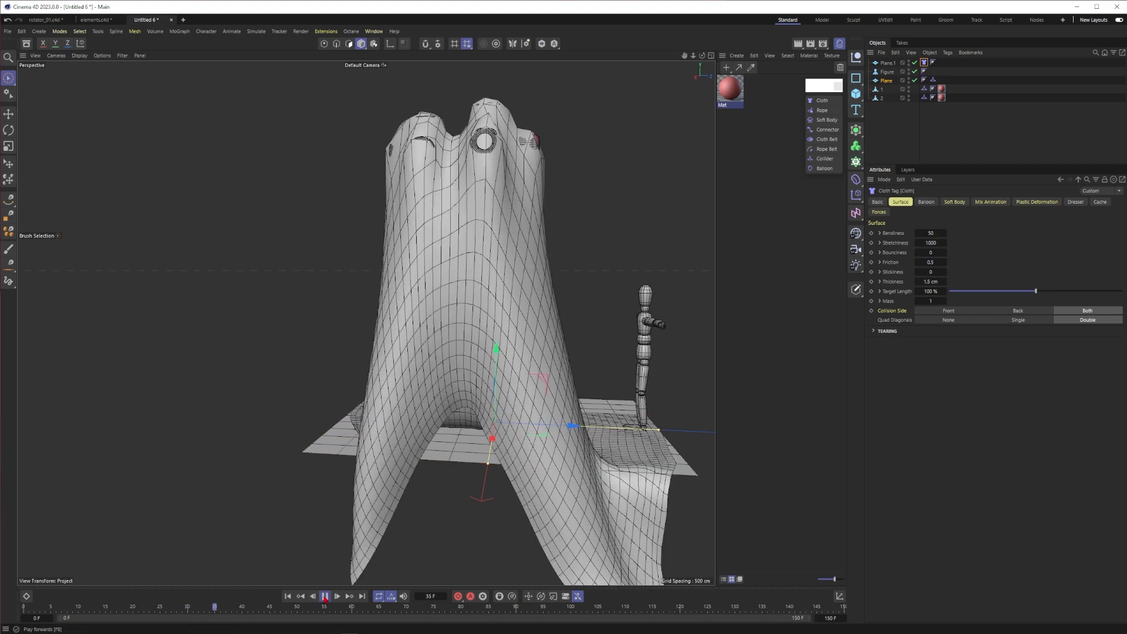
Stop the playback, set the cloth's Stretchiness to 50 and replay the simulation to check the drape over the pipe shapes
{"action": "left_click", "coordinate": [325, 595]}
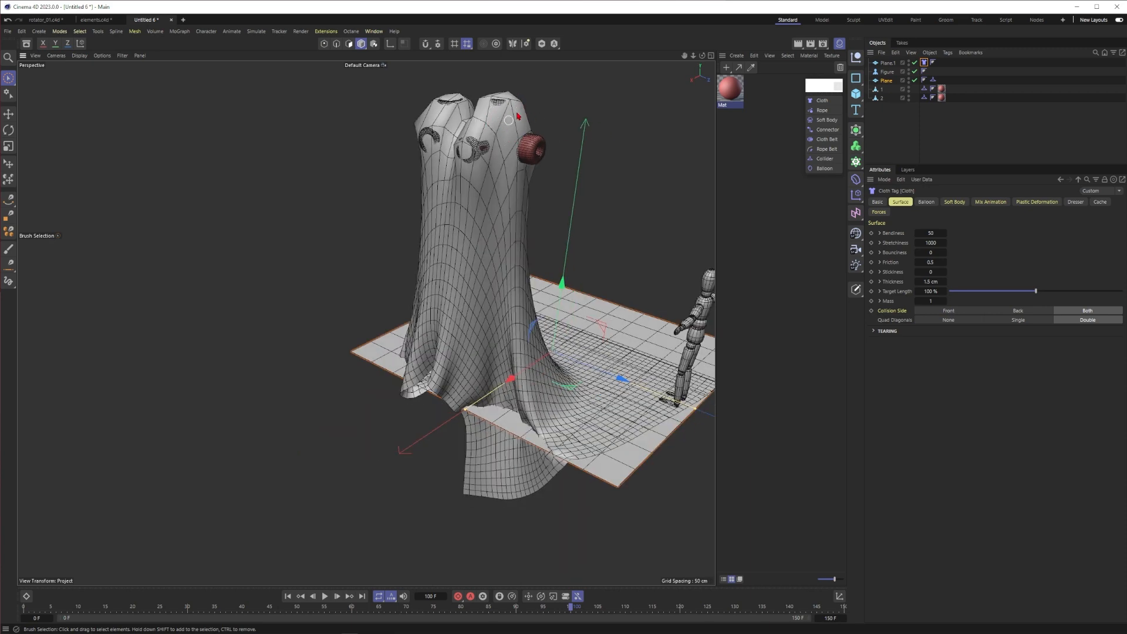
{"action": "left_click", "coordinate": [930, 242]}
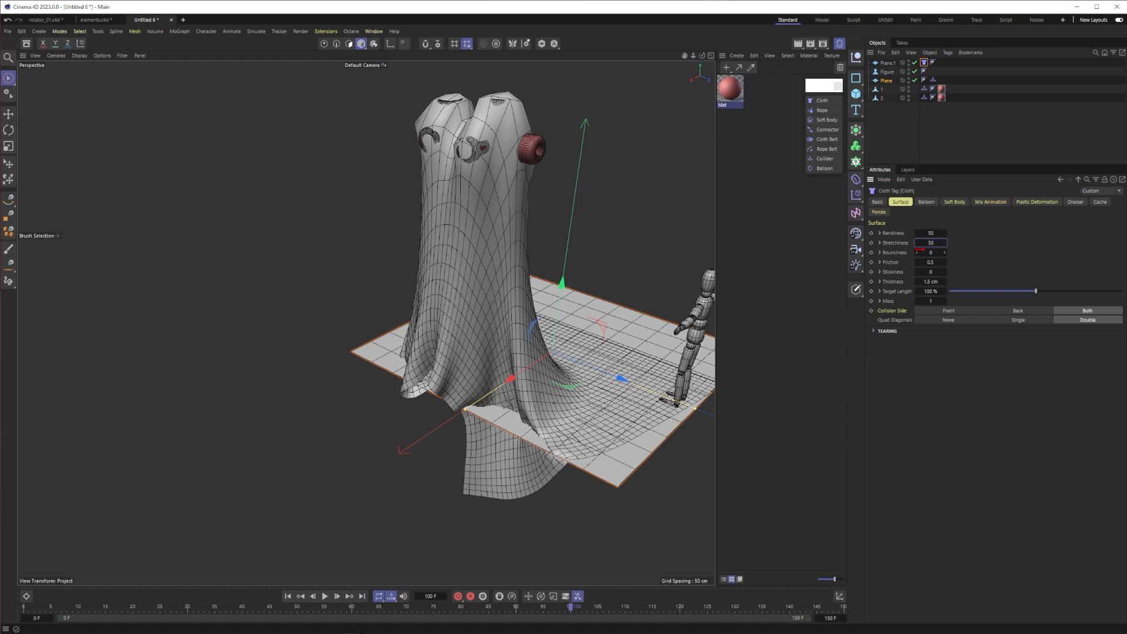
{"action": "key", "text": "Return"}
{"action": "key", "text": "shift+f"}
{"action": "key", "text": "F8"}
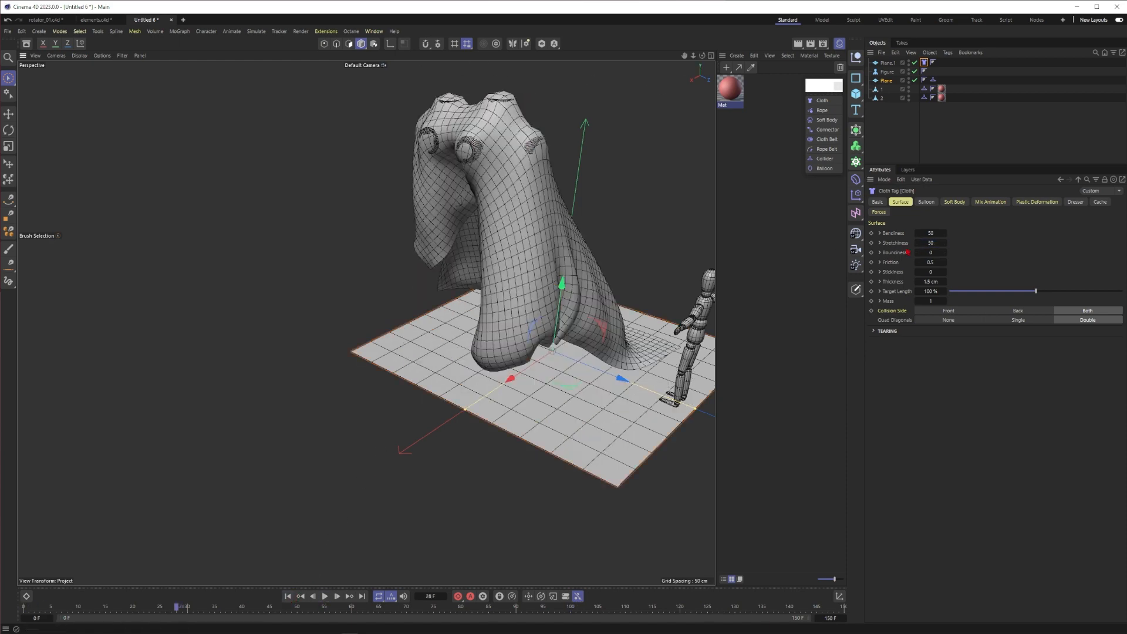
{"action": "middle_click_drag", "start_coordinate": [593, 249], "coordinate": [573, 274], "text": "alt"}
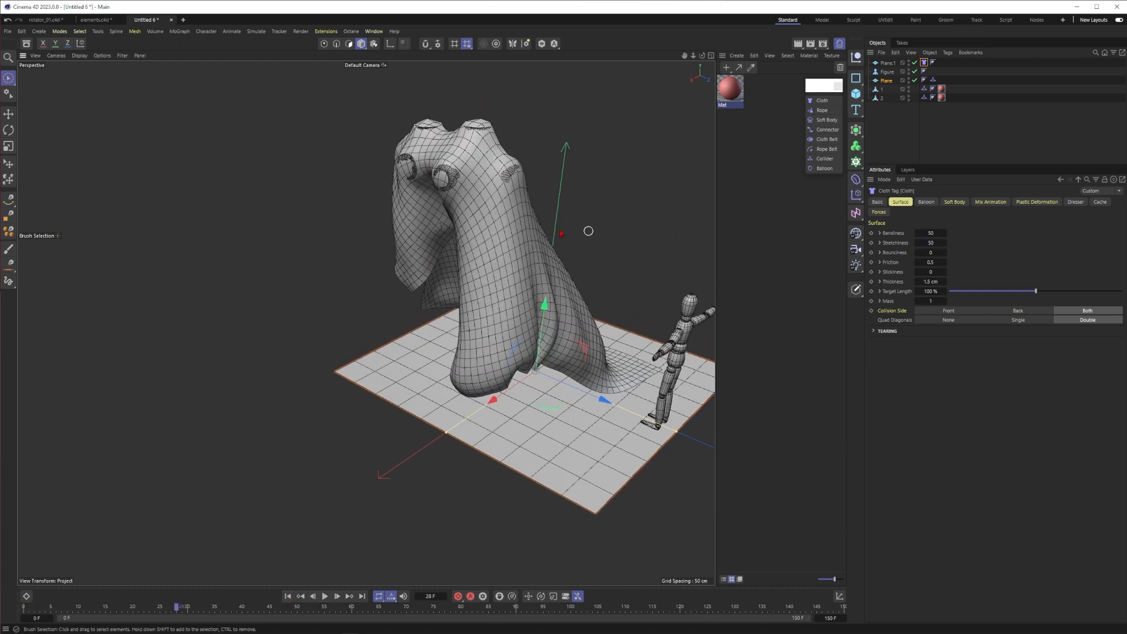
{"action": "left_click_drag", "start_coordinate": [492, 221], "coordinate": [512, 219], "text": "alt"}
{"action": "left_click", "coordinate": [325, 597]}
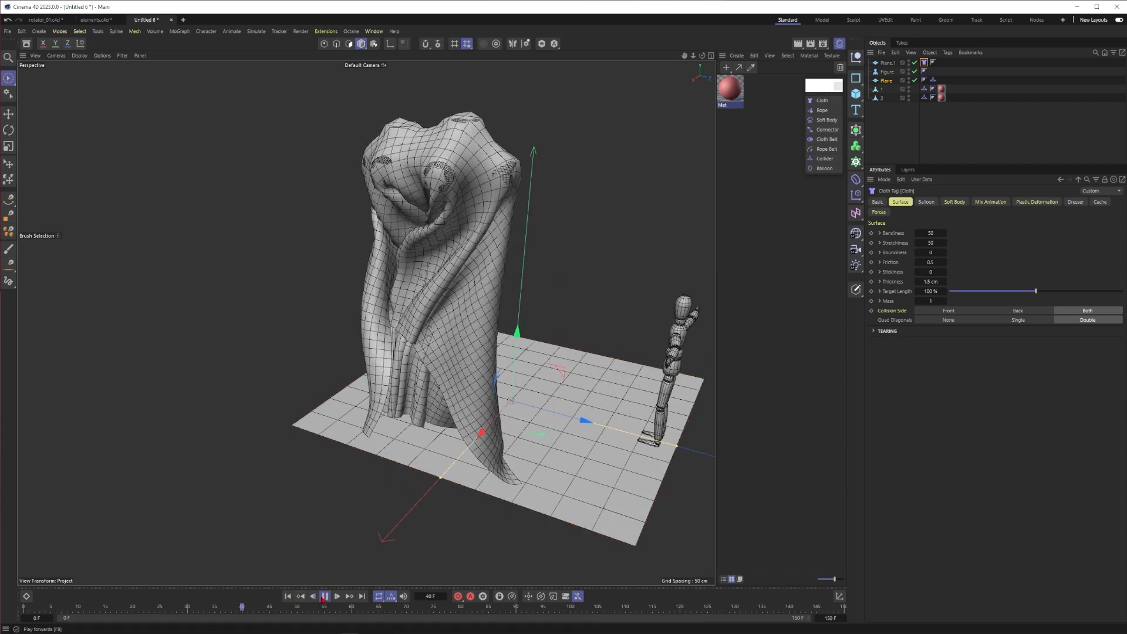
{"action": "scroll", "coordinate": [446, 376], "scroll_direction": "down", "scroll_amount": 5}
{"action": "left_click_drag", "start_coordinate": [446, 375], "coordinate": [469, 351], "text": "alt"}
Set the cloth's Stretchiness to 10, then select the upper plane and reopen its Cloth tag settings
{"action": "double_click", "coordinate": [929, 243]}
{"action": "type", "text": "10"}
{"action": "key", "text": "Return"}
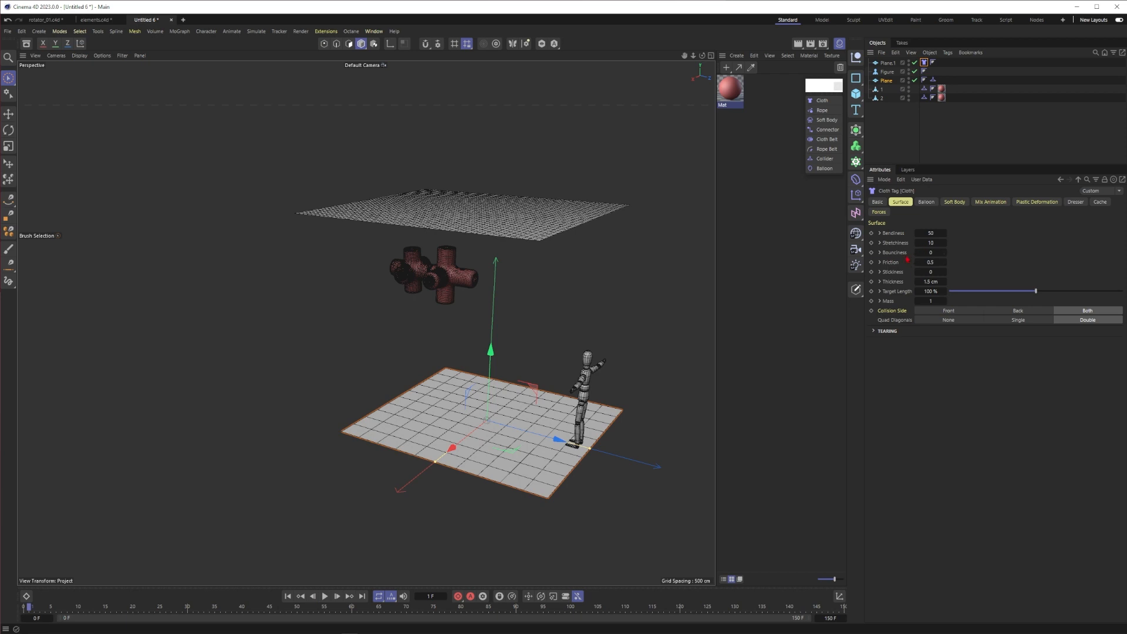
{"action": "left_click", "coordinate": [491, 232]}
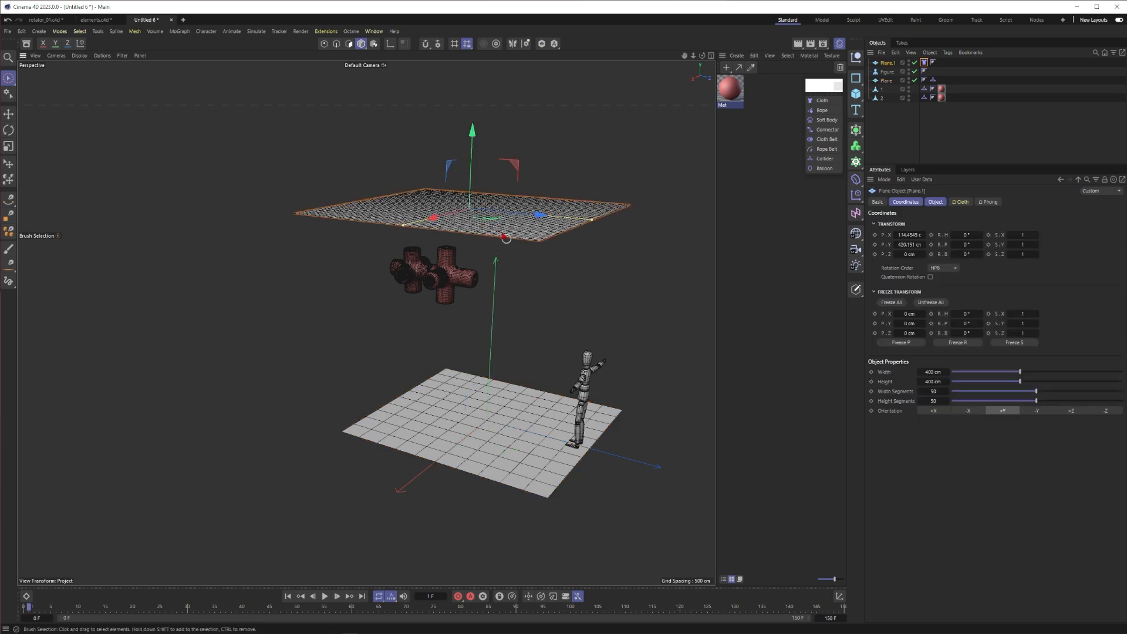
{"action": "left_click", "coordinate": [924, 63]}
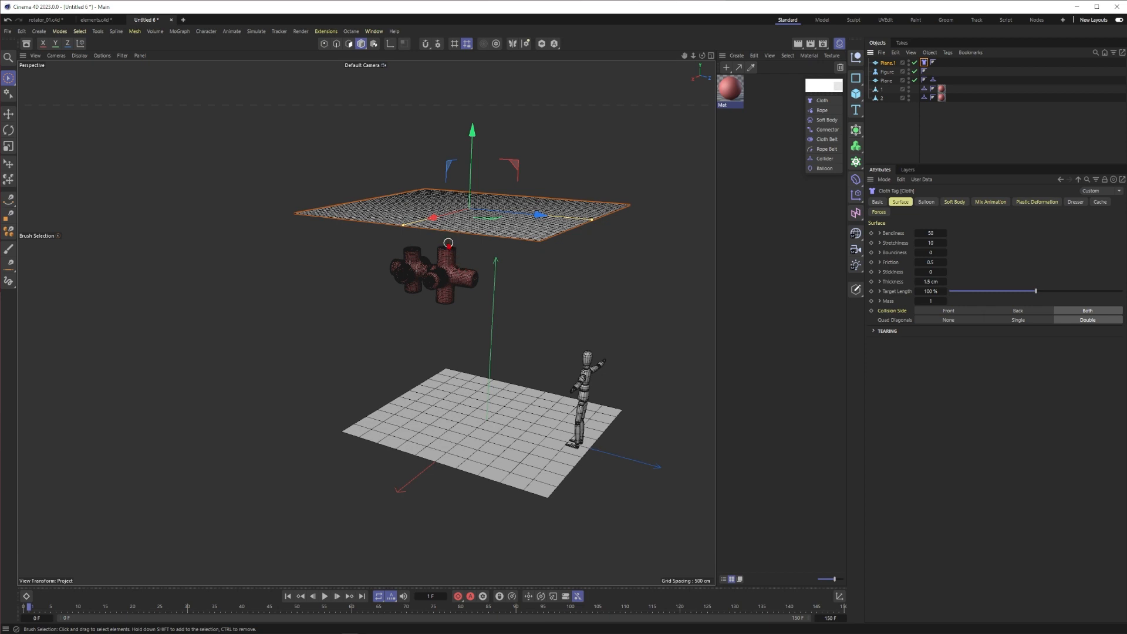
Reposition the cloth plane slightly above the two pipe shapes and set its Stickiness to 10
{"action": "left_click_drag", "start_coordinate": [472, 133], "coordinate": [470, 169]}
{"action": "left_click_drag", "start_coordinate": [432, 255], "coordinate": [416, 237]}
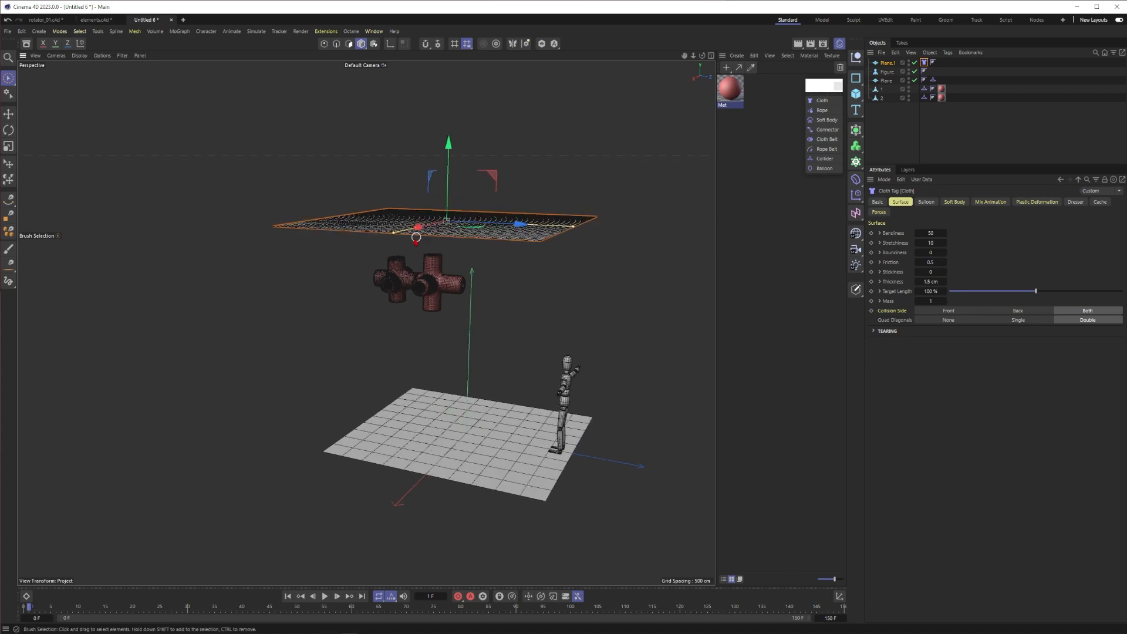
{"action": "scroll", "coordinate": [432, 261], "scroll_direction": "up", "scroll_amount": 5}
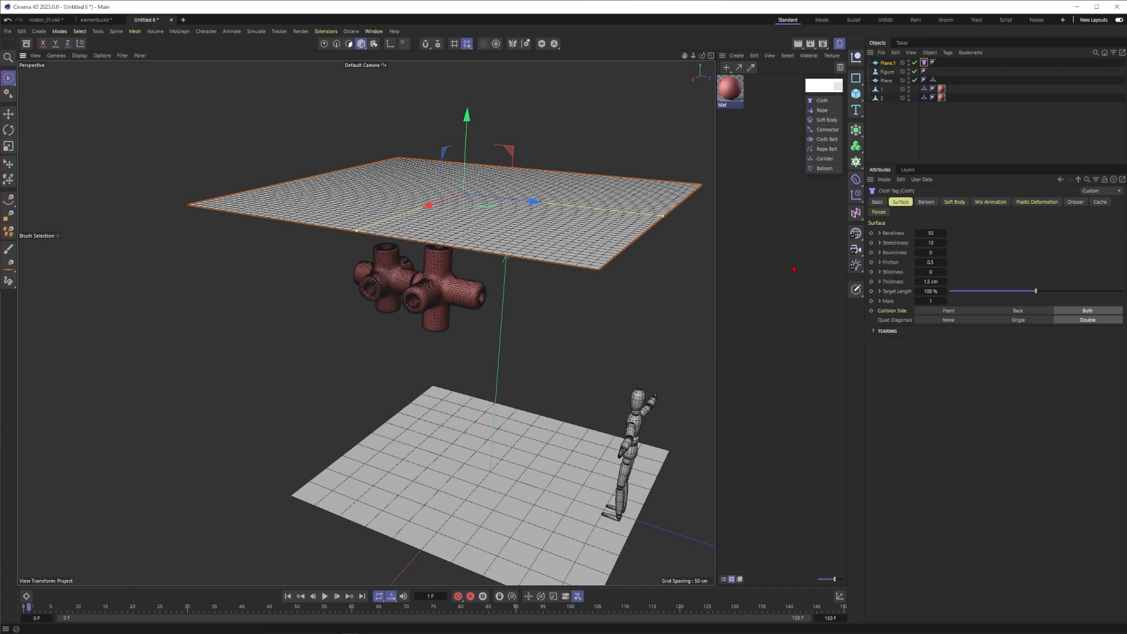
{"action": "double_click", "coordinate": [930, 272]}
{"action": "type", "text": "10"}
{"action": "key", "text": "Return"}
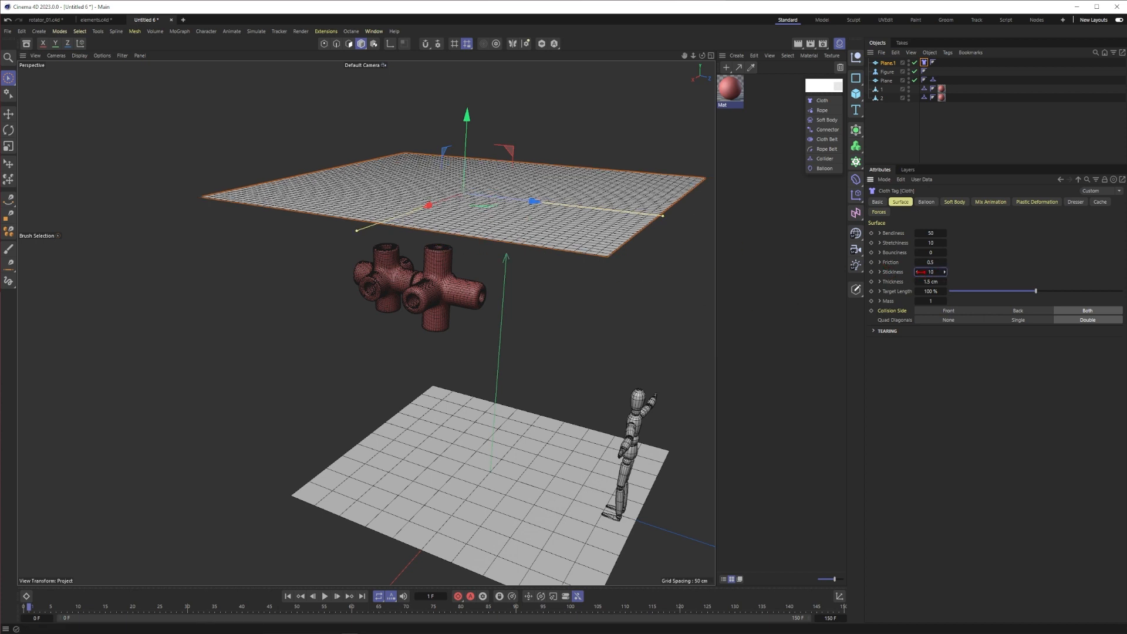
Play the cloth simulation and examine how the sticky cloth drapes over the pipe shapes, then return to the first frame
{"action": "left_click", "coordinate": [325, 596]}
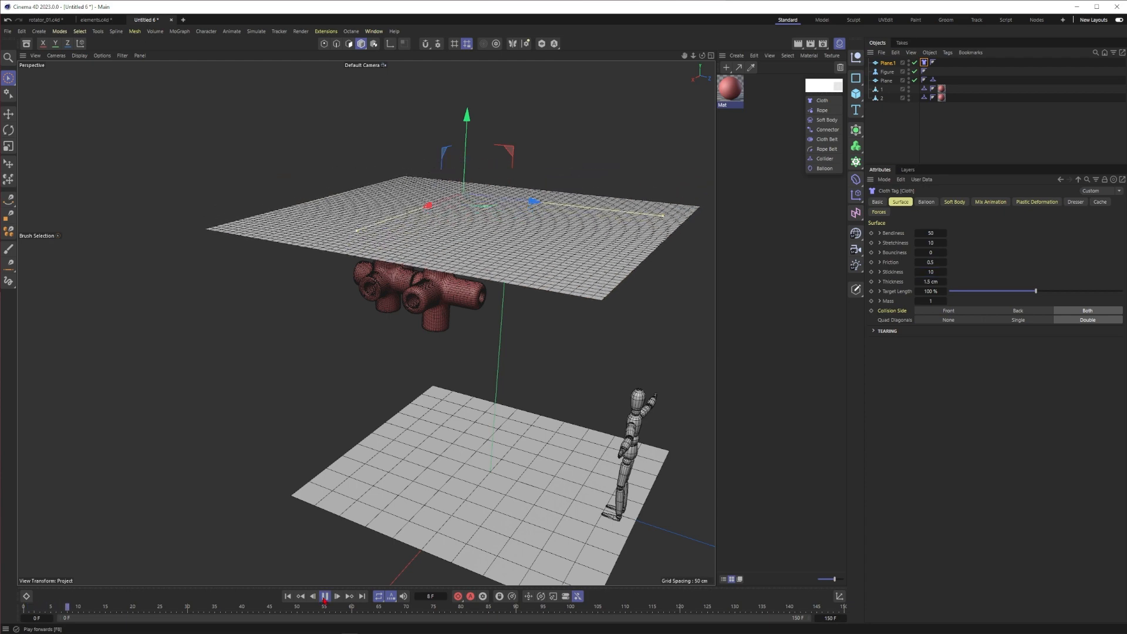
{"action": "left_click", "coordinate": [325, 595]}
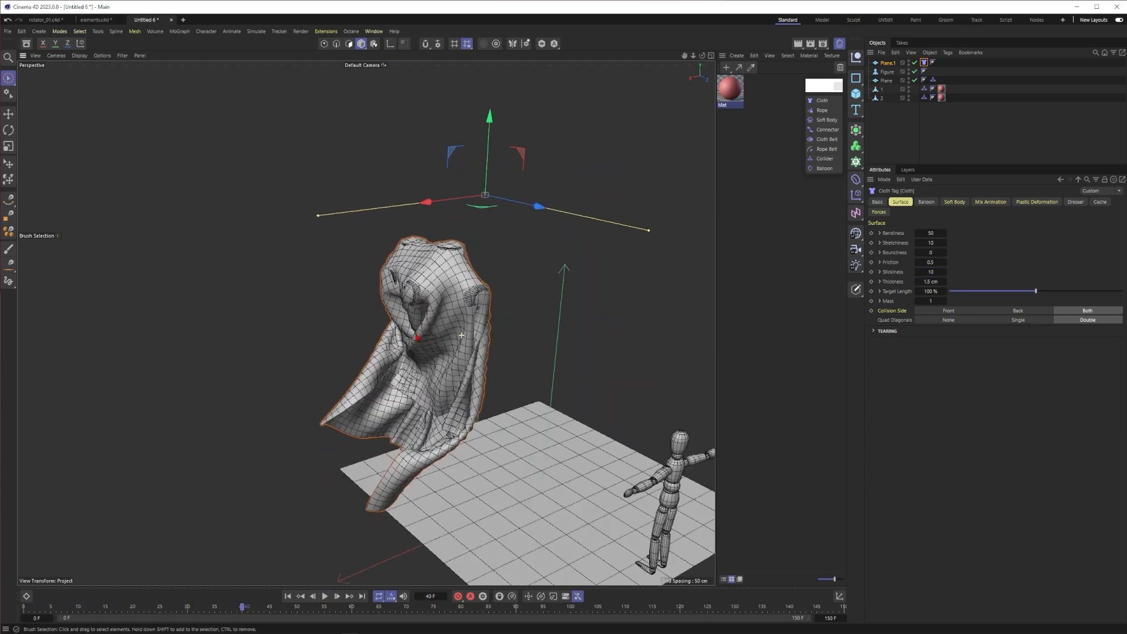
{"action": "left_click_drag", "start_coordinate": [441, 387], "coordinate": [399, 375], "text": "alt"}
{"action": "left_click", "coordinate": [324, 595]}
{"action": "left_click_drag", "start_coordinate": [457, 328], "coordinate": [487, 293], "text": "alt"}
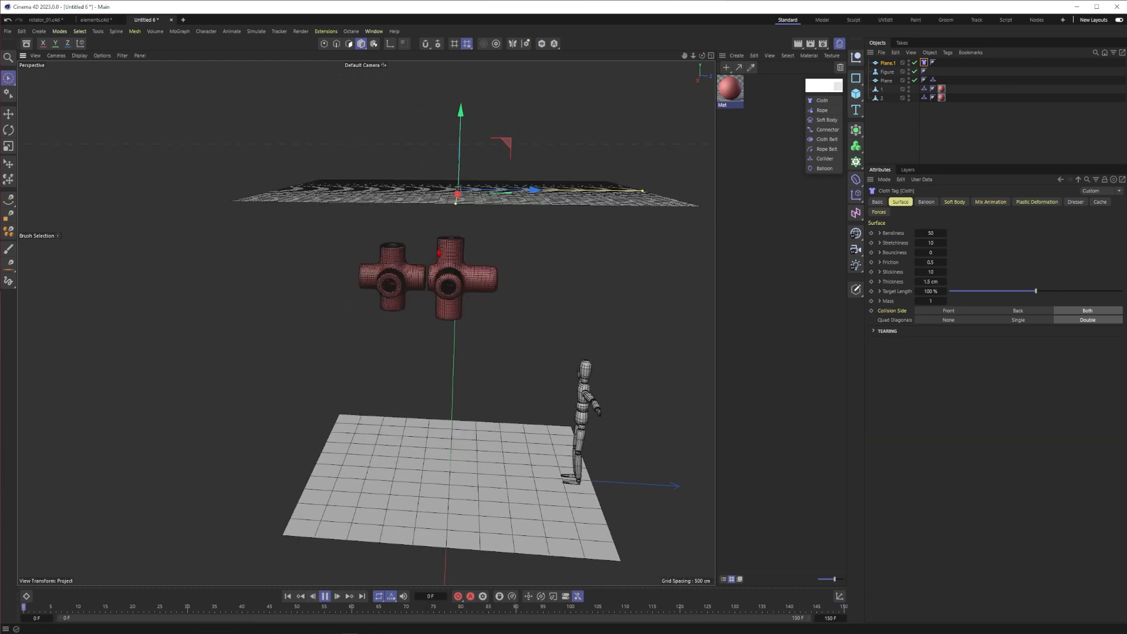
{"action": "mouse_move", "coordinate": [468, 322]}
{"action": "left_mouse_down", "text": "alt"}
{"action": "mouse_move", "coordinate": [446, 312]}
{"action": "mouse_move", "coordinate": [460, 324]}
{"action": "left_mouse_up", "text": "alt"}
{"action": "left_click", "coordinate": [327, 595]}
{"action": "key", "text": "shift+f"}
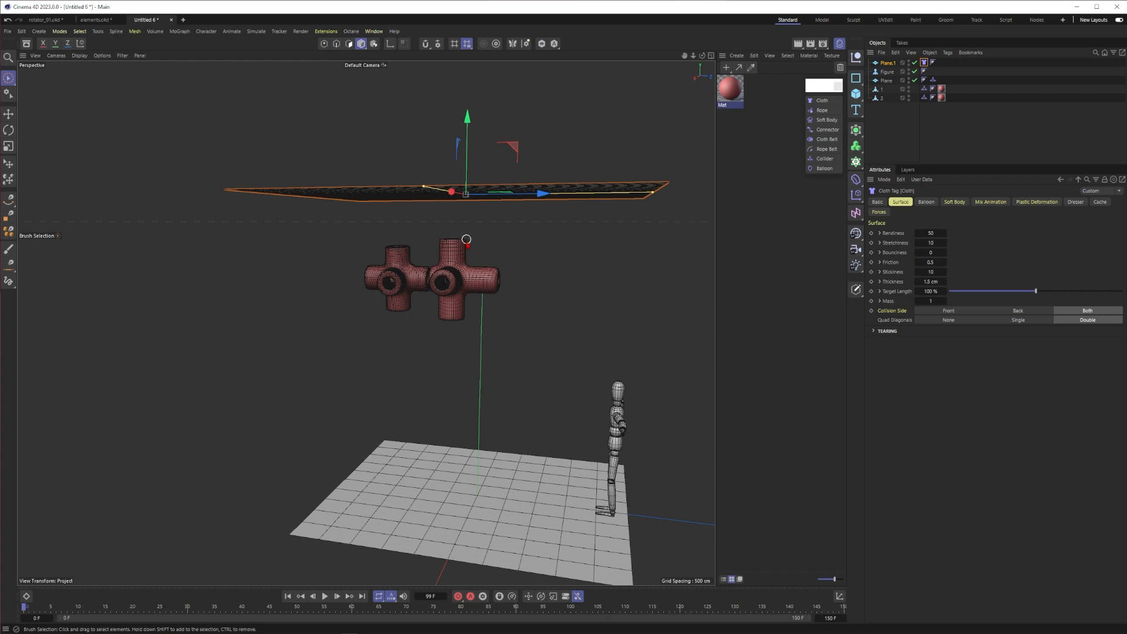
Replay the simulation, stop it once the cloth has draped, and inspect the gap between cloth and pipe surface up close
{"action": "mouse_move", "coordinate": [467, 240]}
{"action": "left_mouse_down", "text": "alt"}
{"action": "mouse_move", "coordinate": [468, 264]}
{"action": "mouse_move", "coordinate": [466, 240]}
{"action": "left_mouse_up", "text": "alt"}
{"action": "scroll", "coordinate": [466, 240], "scroll_direction": "up", "scroll_amount": 2}
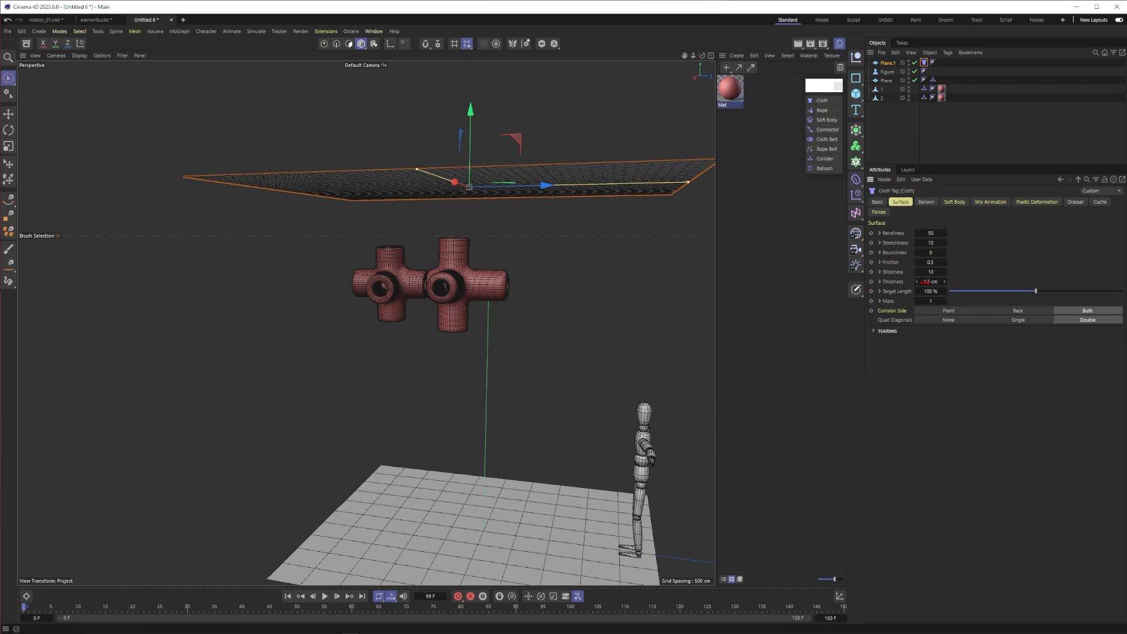
{"action": "key", "text": "F8"}
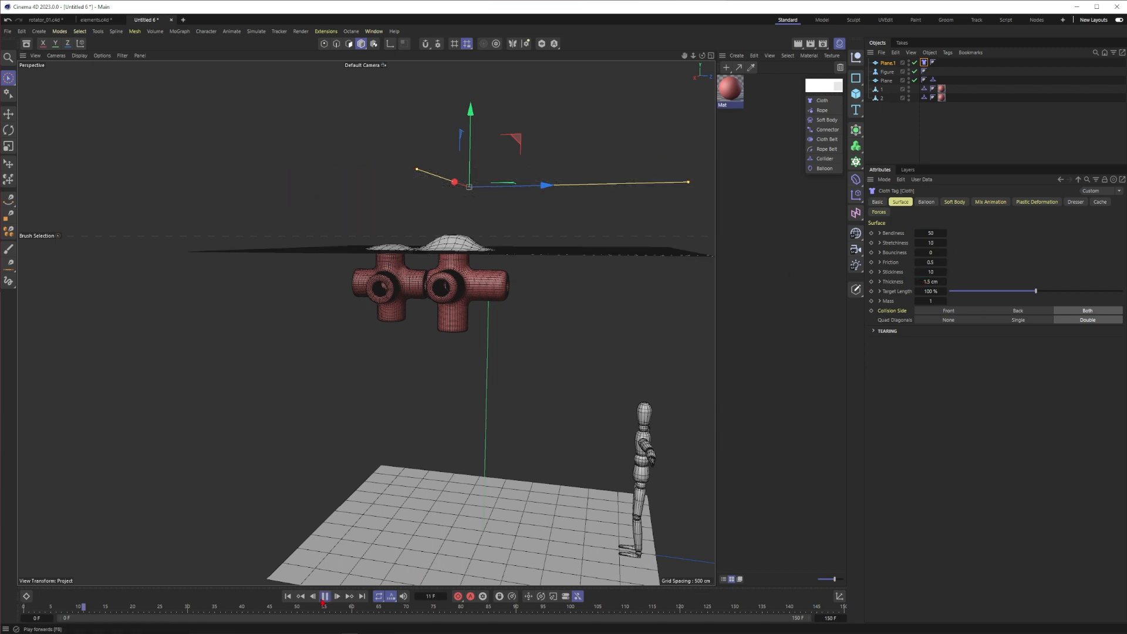
{"action": "key", "text": "F8"}
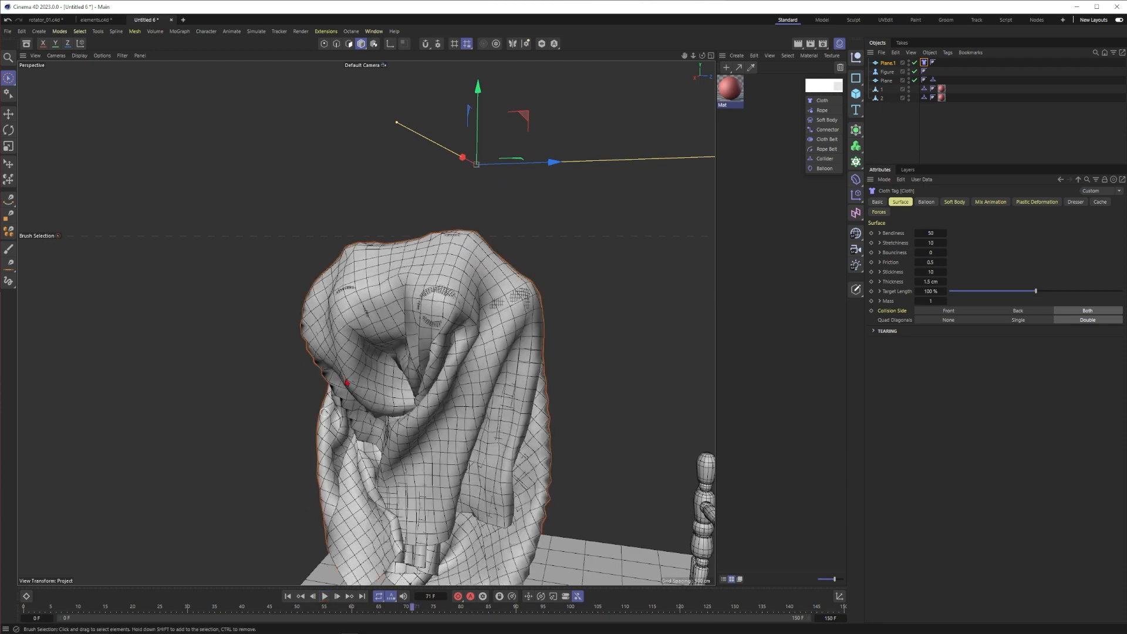
{"action": "right_click_drag", "start_coordinate": [437, 228], "coordinate": [553, 234], "text": "alt"}
{"action": "right_click_drag", "start_coordinate": [584, 292], "coordinate": [517, 293], "text": "alt"}
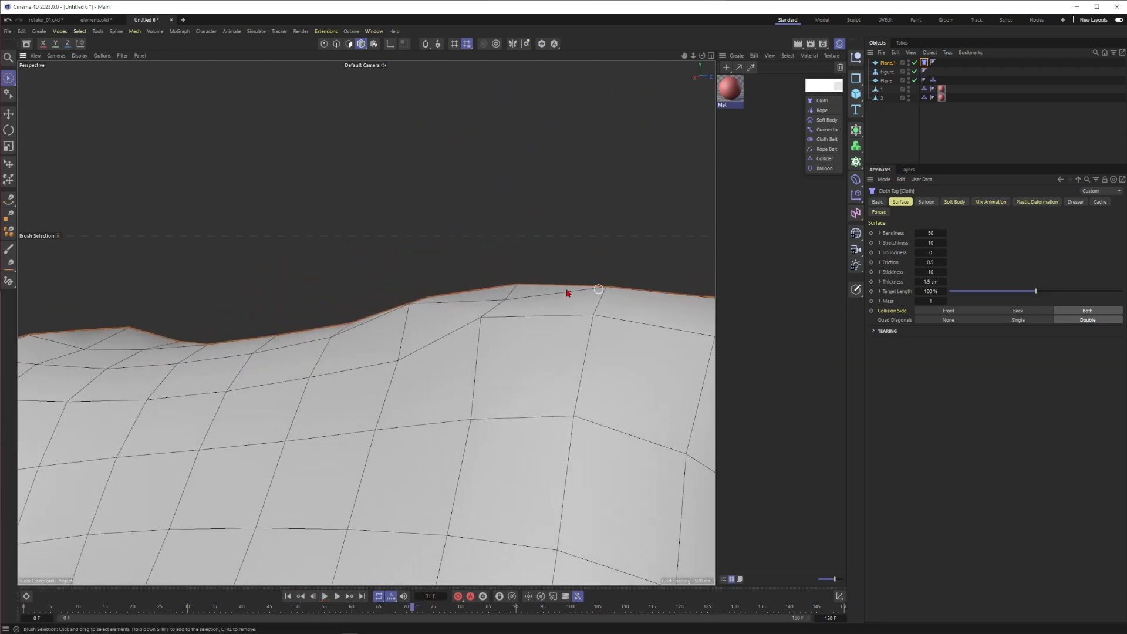
{"action": "middle_click_drag", "start_coordinate": [599, 307], "coordinate": [469, 293], "text": "alt"}
{"action": "right_click_drag", "start_coordinate": [451, 313], "coordinate": [668, 273], "text": "alt"}
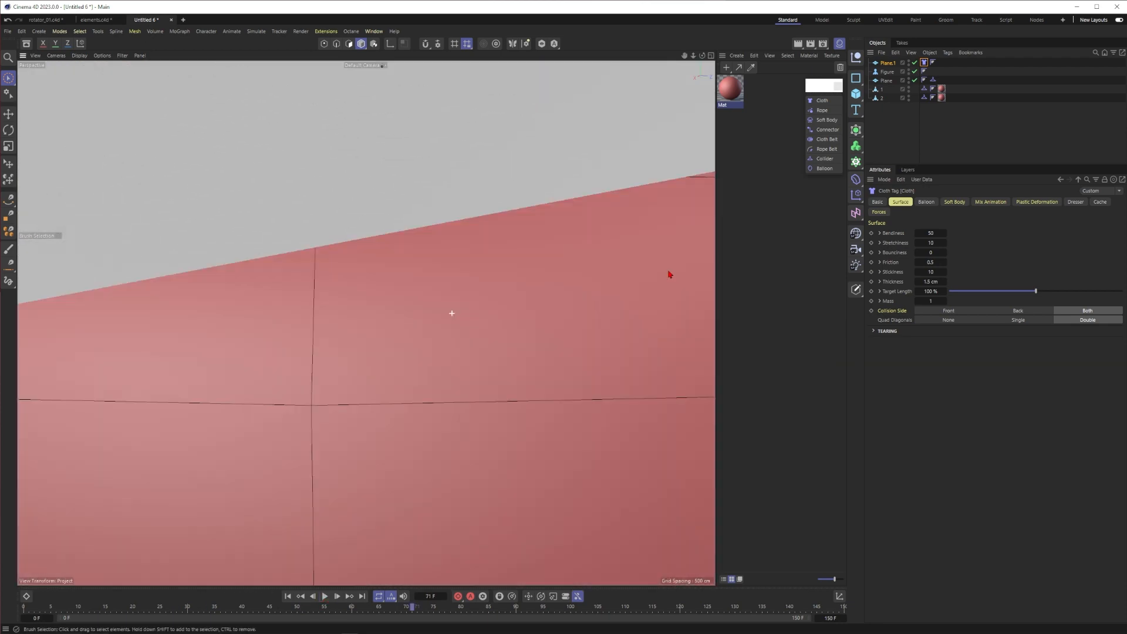
{"action": "right_click_drag", "start_coordinate": [364, 323], "coordinate": [465, 333], "text": "alt"}
{"action": "right_click_drag", "start_coordinate": [633, 223], "coordinate": [605, 183], "text": "alt"}
Set the cloth's Thickness to 10 cm and replay the simulation from the start to check its distance from the pipe shapes
{"action": "left_click", "coordinate": [617, 304]}
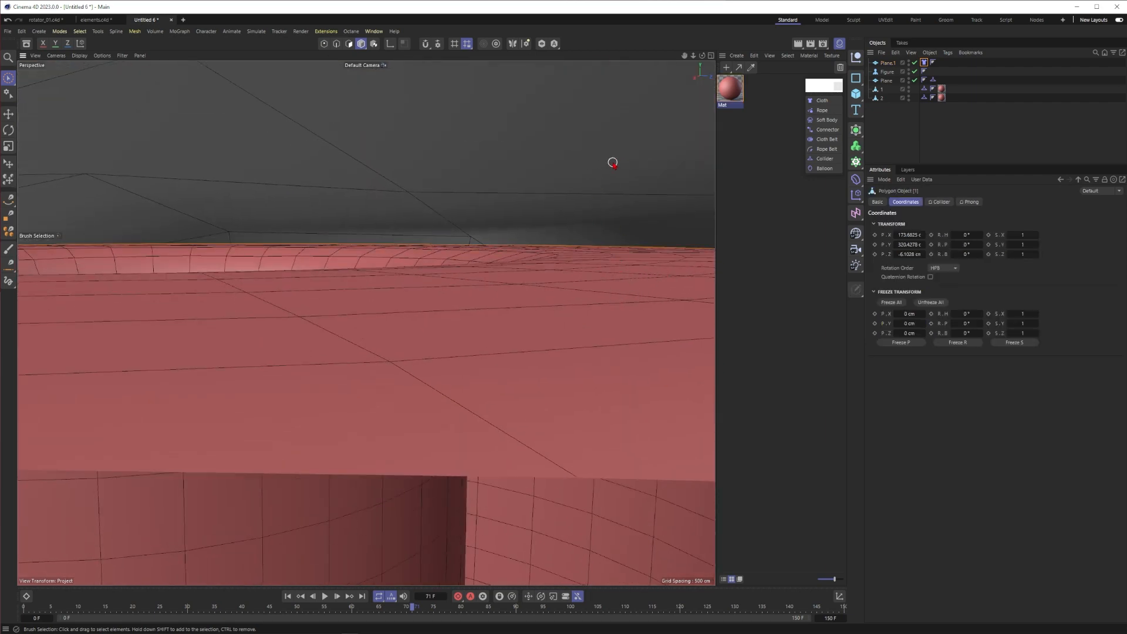
{"action": "left_click", "coordinate": [605, 176]}
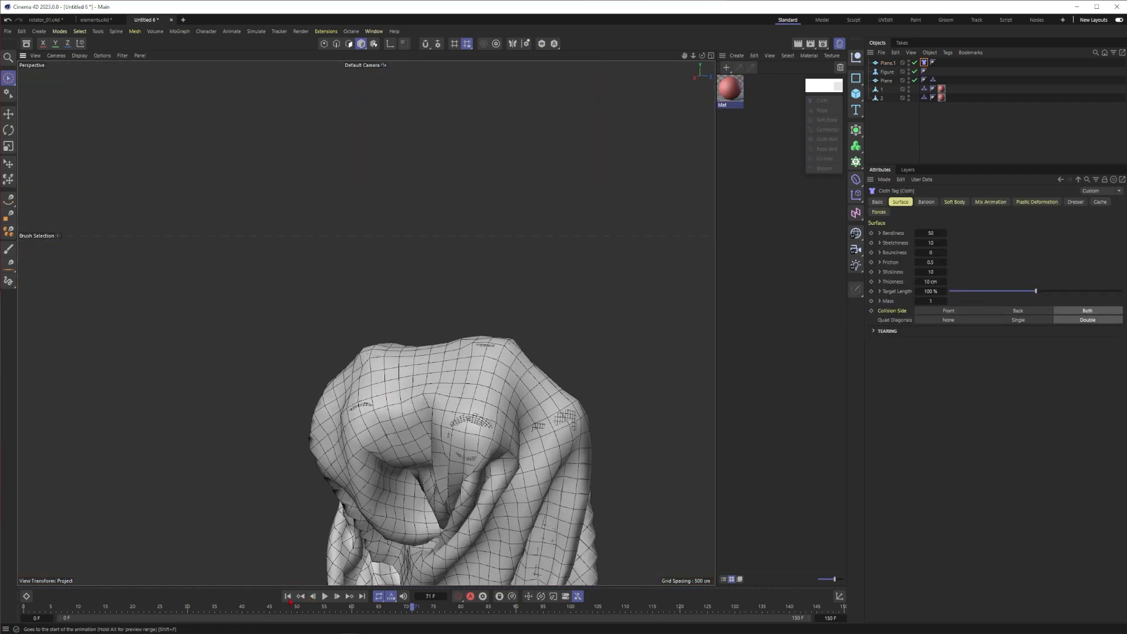
{"action": "left_click", "coordinate": [287, 596]}
{"action": "left_click", "coordinate": [325, 596]}
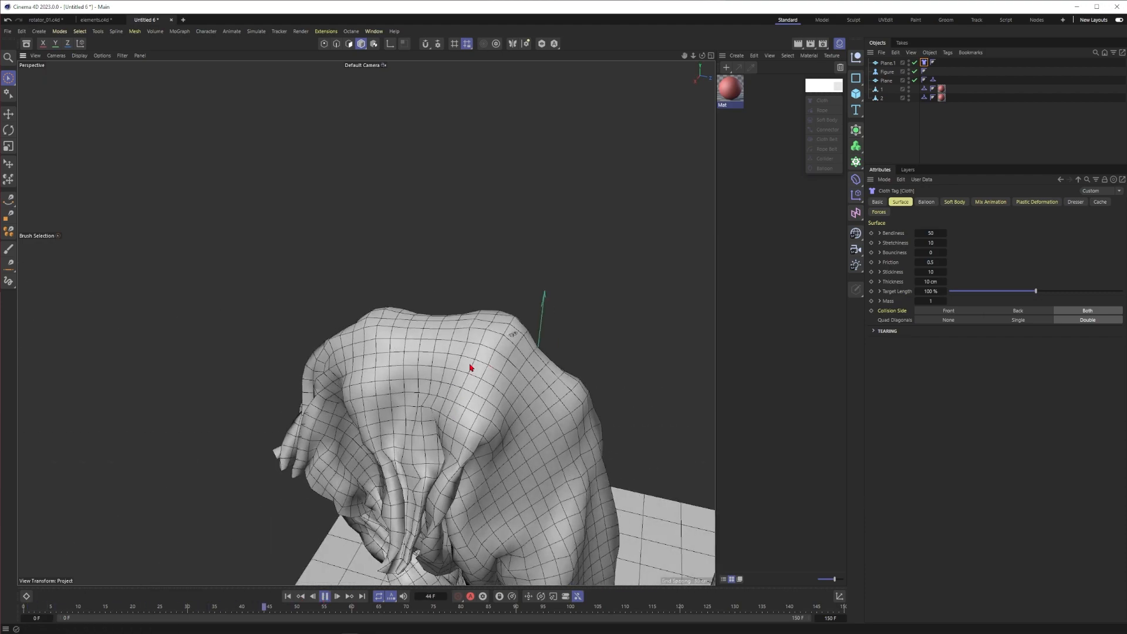
{"action": "scroll", "coordinate": [470, 368], "scroll_direction": "down", "scroll_amount": 5}
{"action": "left_click_drag", "start_coordinate": [455, 384], "coordinate": [463, 365], "text": "alt"}
{"action": "scroll", "coordinate": [476, 352], "scroll_direction": "up", "scroll_amount": 5}
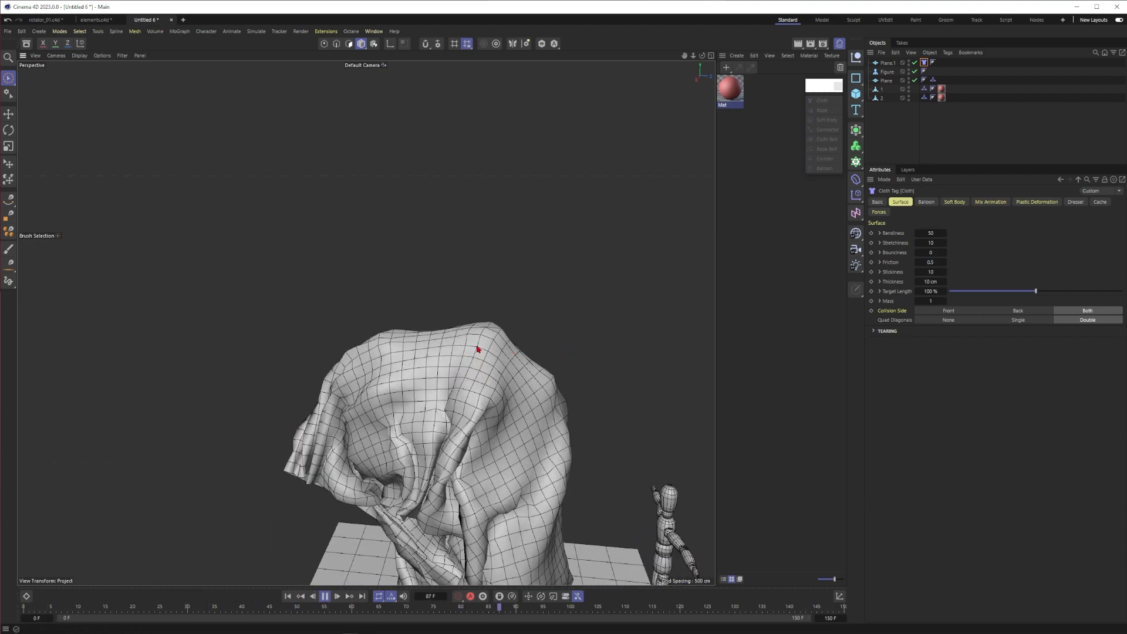
{"action": "scroll", "coordinate": [479, 353], "scroll_direction": "up", "scroll_amount": 1}
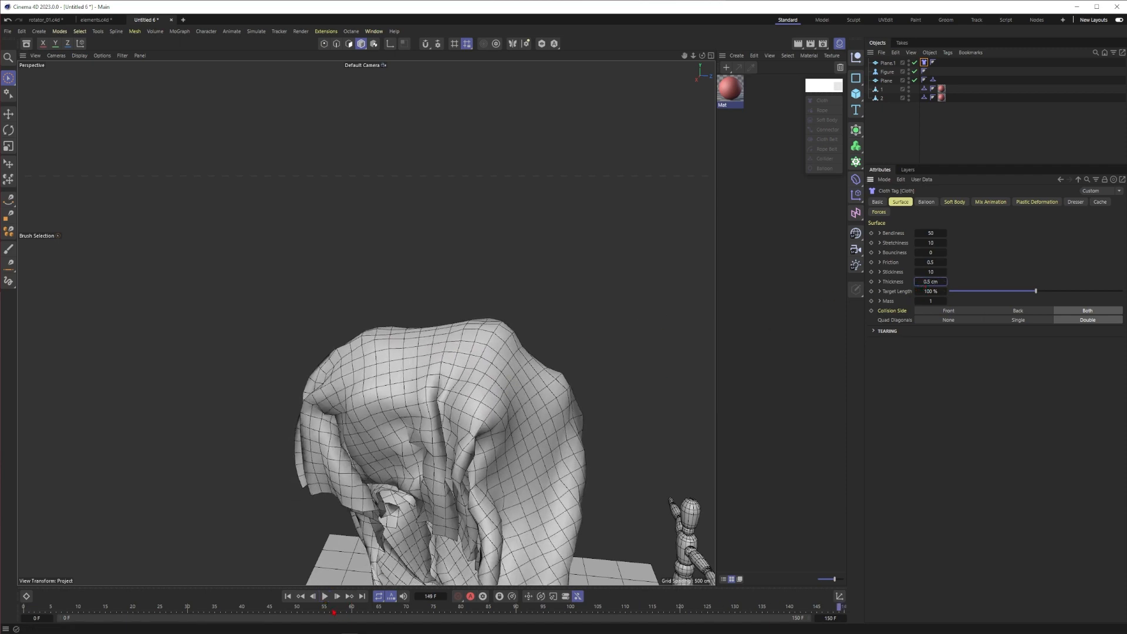
Run the simulation briefly with a cloth Thickness of 0.5 cm and inspect where the pipe shapes poke through
{"action": "left_click", "coordinate": [325, 596]}
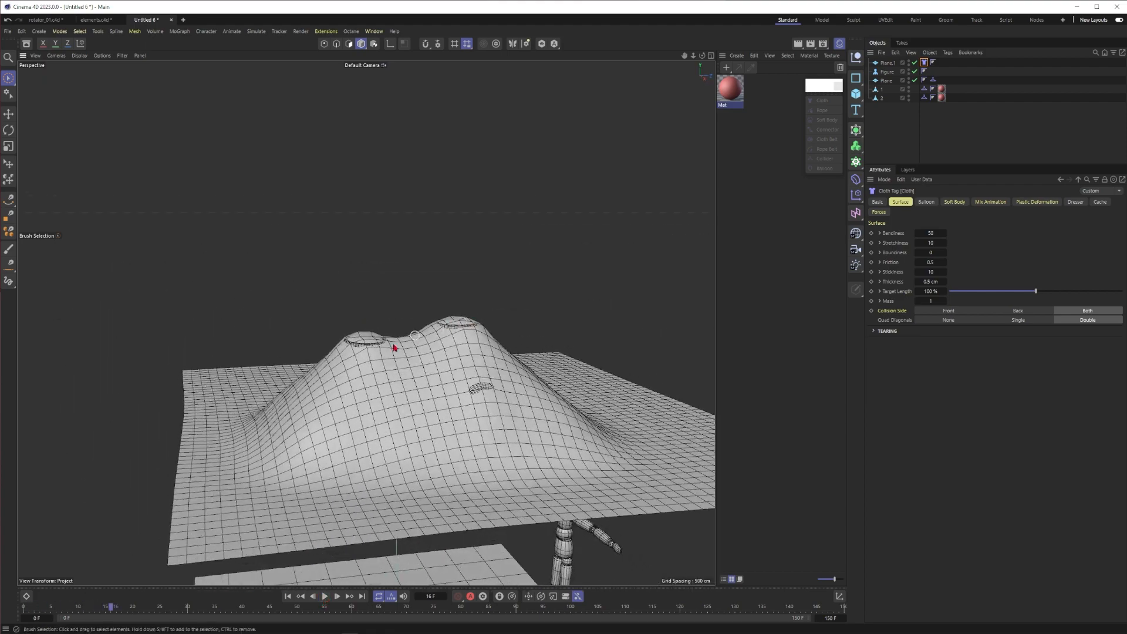
{"action": "scroll", "coordinate": [386, 333], "scroll_direction": "up", "scroll_amount": 3}
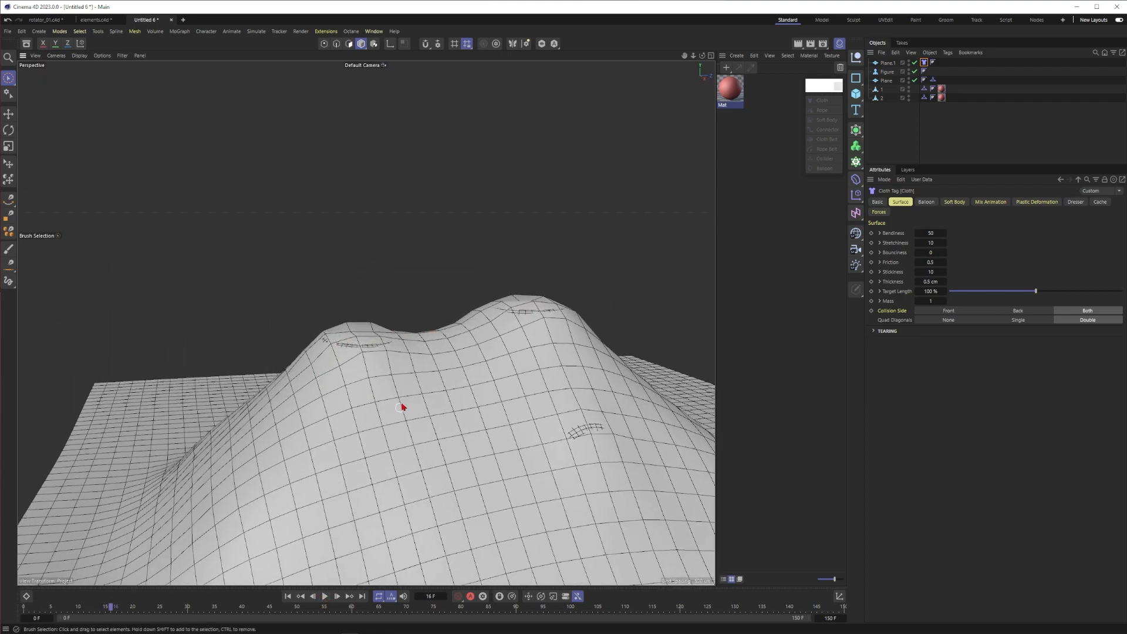
{"action": "scroll", "coordinate": [400, 406], "scroll_direction": "down", "scroll_amount": 5}
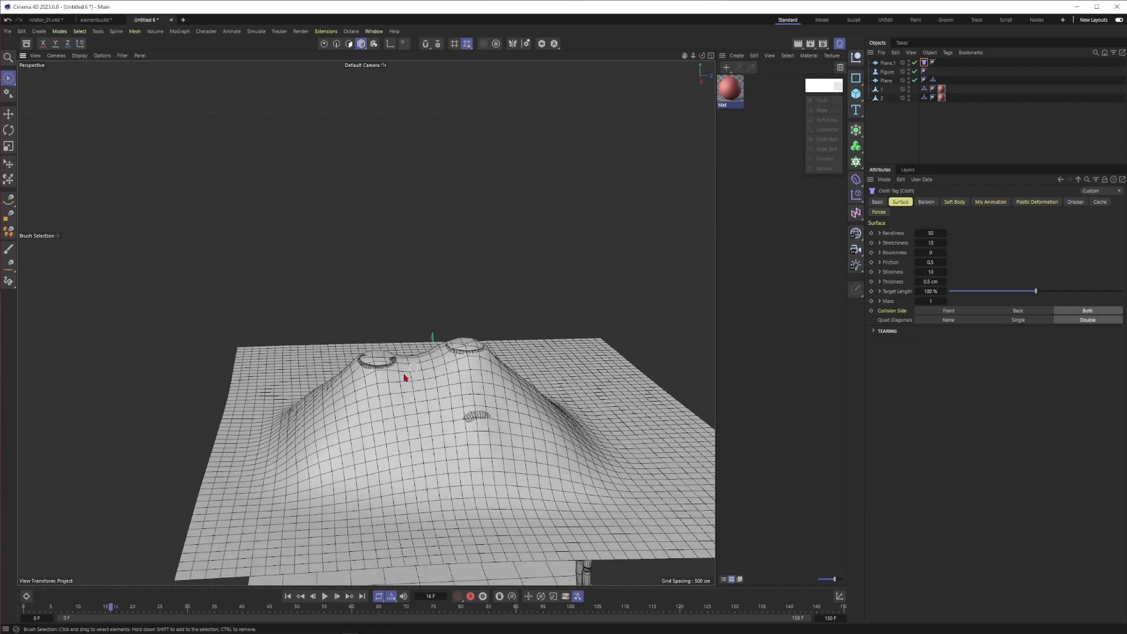
Move the cloth plane along Z to about 118 cm at the first frame, then play briefly and inspect its edge over the pipe
{"action": "left_click", "coordinate": [358, 416]}
{"action": "left_click", "coordinate": [287, 596]}
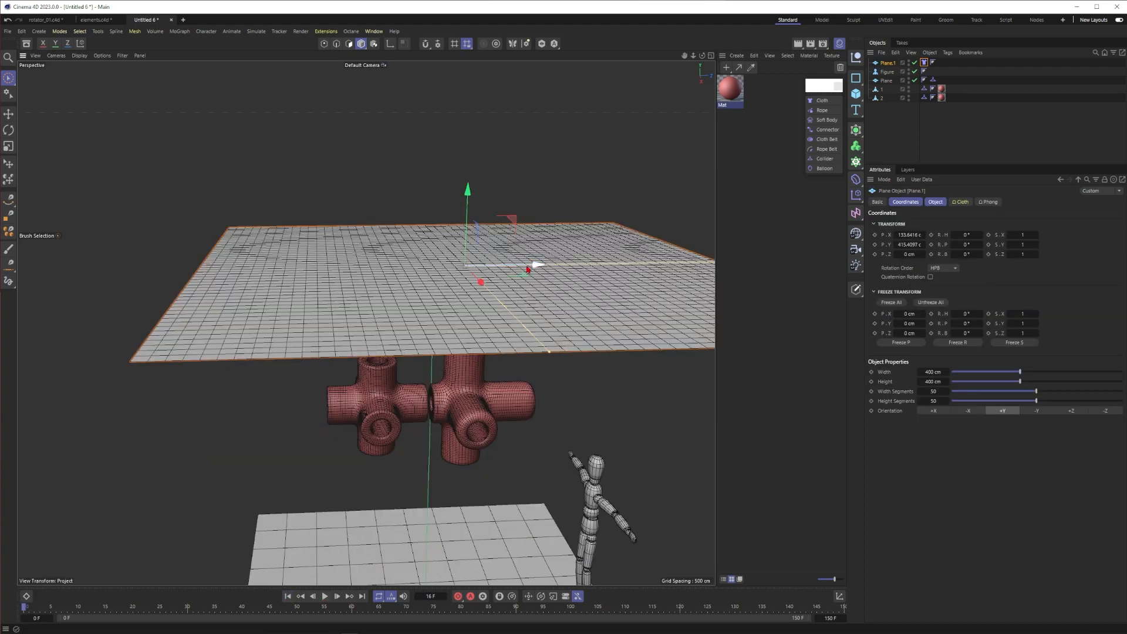
{"action": "left_click_drag", "start_coordinate": [527, 269], "coordinate": [683, 262]}
{"action": "left_click", "coordinate": [324, 596]}
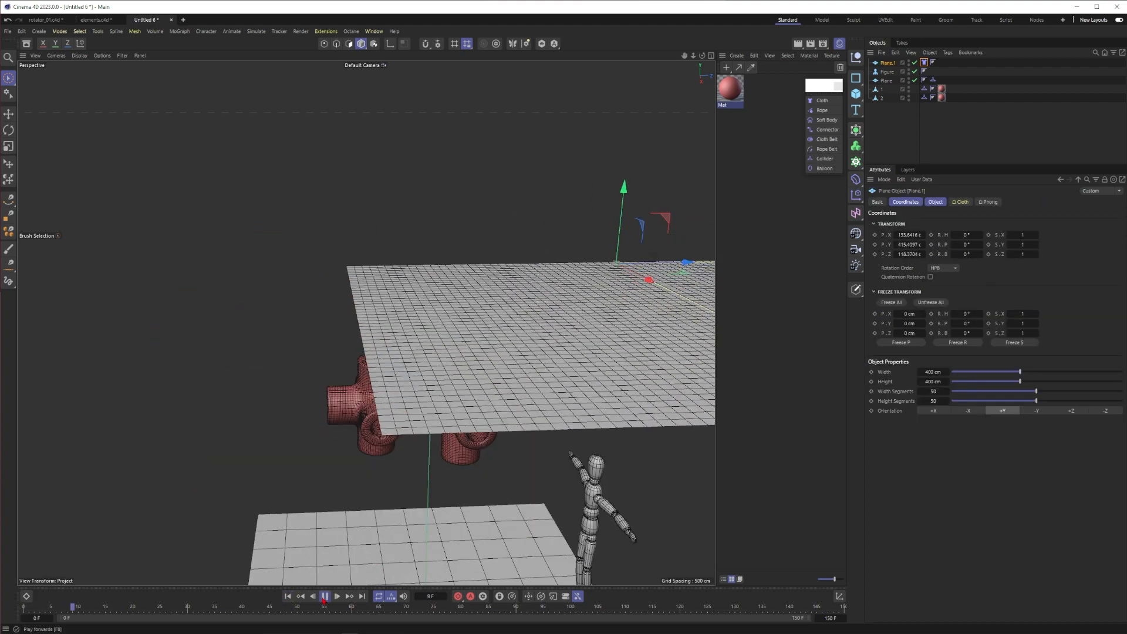
{"action": "left_click", "coordinate": [324, 596]}
{"action": "left_click_drag", "start_coordinate": [477, 412], "coordinate": [522, 331], "text": "alt"}
{"action": "scroll", "coordinate": [498, 337], "scroll_direction": "up", "scroll_amount": 5}
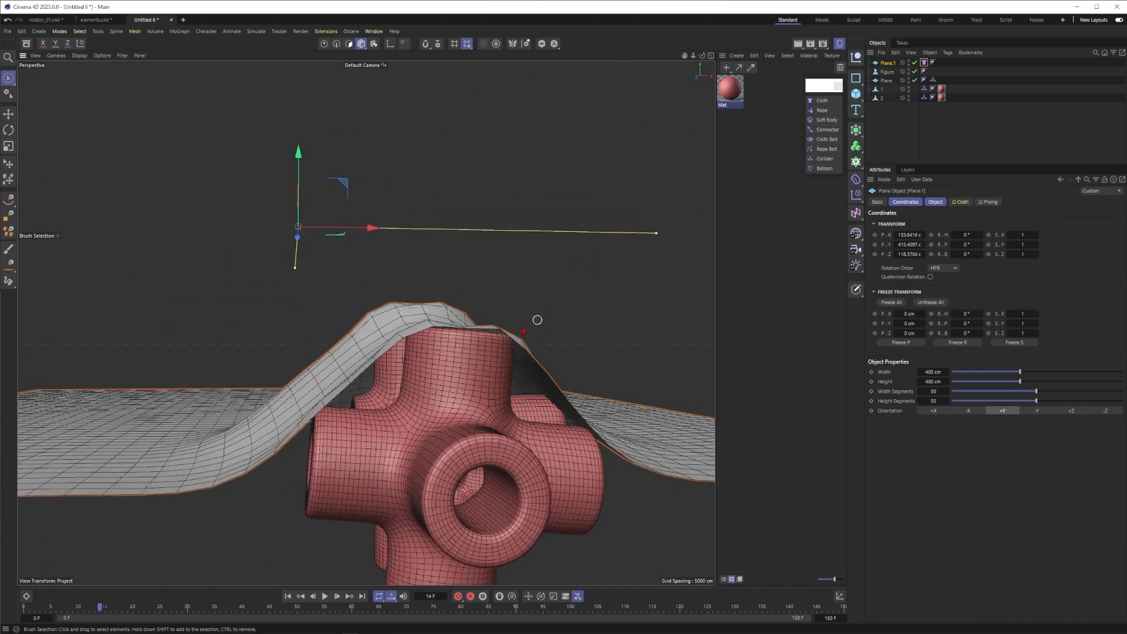
{"action": "scroll", "coordinate": [491, 337], "scroll_direction": "up", "scroll_amount": 6}
{"action": "scroll", "coordinate": [301, 306], "scroll_direction": "down", "scroll_amount": 4}
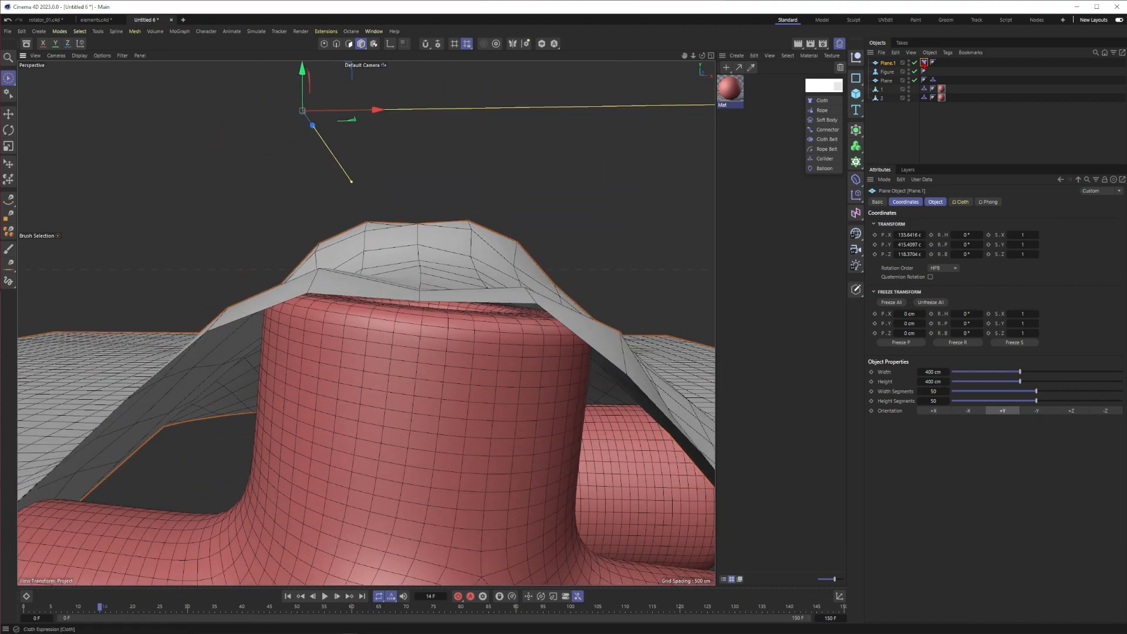
Set the cloth's Thickness to 3 cm and replay the simulation briefly to check the gap above the pipe, then clear the selection
{"action": "left_click", "coordinate": [960, 201]}
{"action": "double_click", "coordinate": [927, 282]}
{"action": "key", "text": "Return"}
{"action": "scroll", "coordinate": [455, 394], "scroll_direction": "down", "scroll_amount": 5}
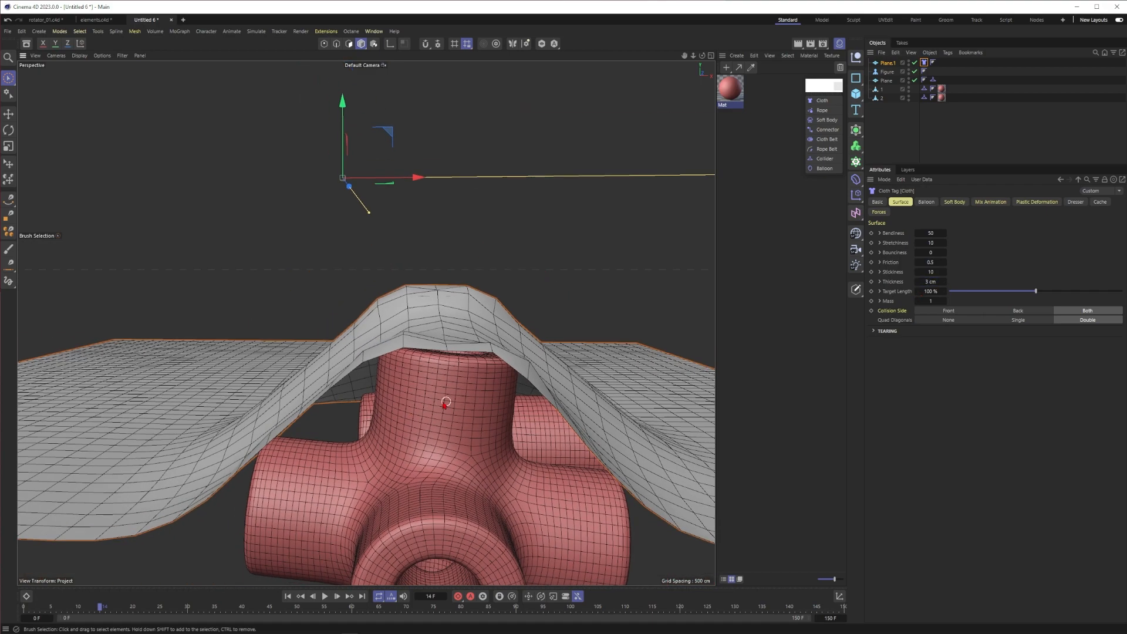
{"action": "left_click_drag", "start_coordinate": [446, 402], "coordinate": [499, 411], "text": "alt"}
{"action": "left_click", "coordinate": [288, 596]}
{"action": "left_click", "coordinate": [325, 596]}
{"action": "left_click_drag", "start_coordinate": [509, 376], "coordinate": [521, 345], "text": "alt"}
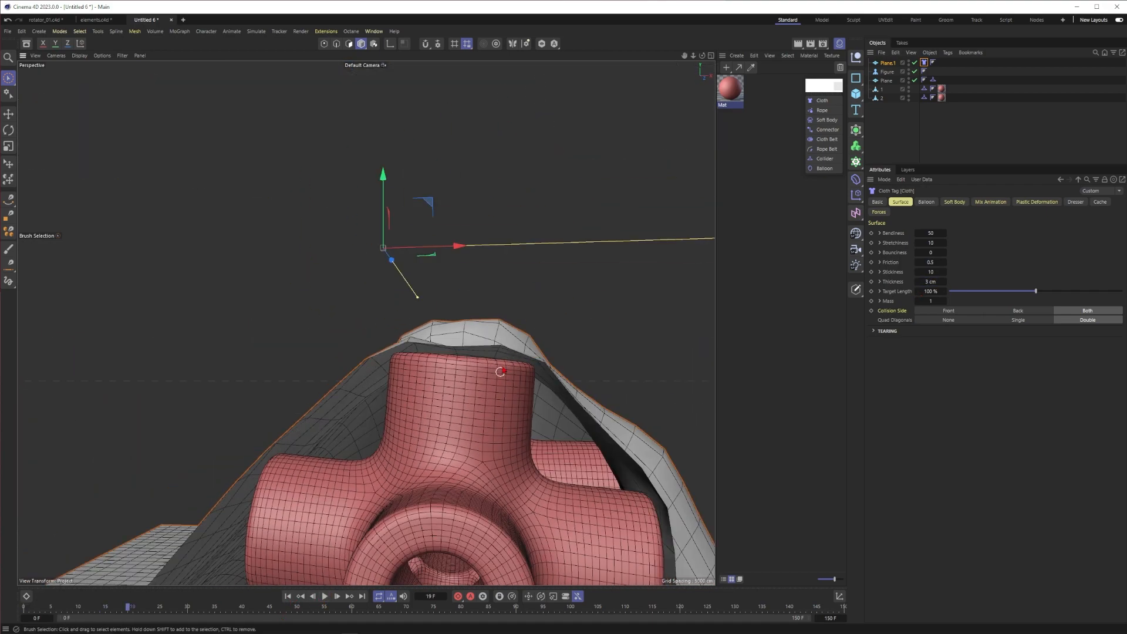
{"action": "left_click", "coordinate": [935, 132]}
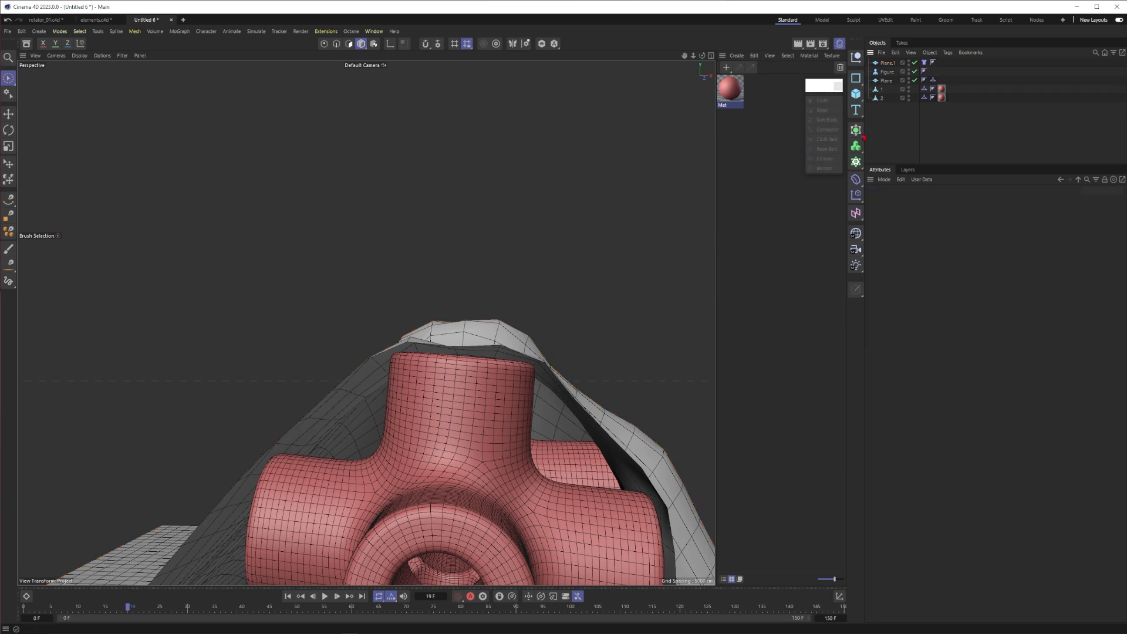
Add a Cloth Surface generator and nest the cloth plane under it
{"action": "left_click", "coordinate": [856, 131]}
{"action": "left_click", "coordinate": [959, 151]}
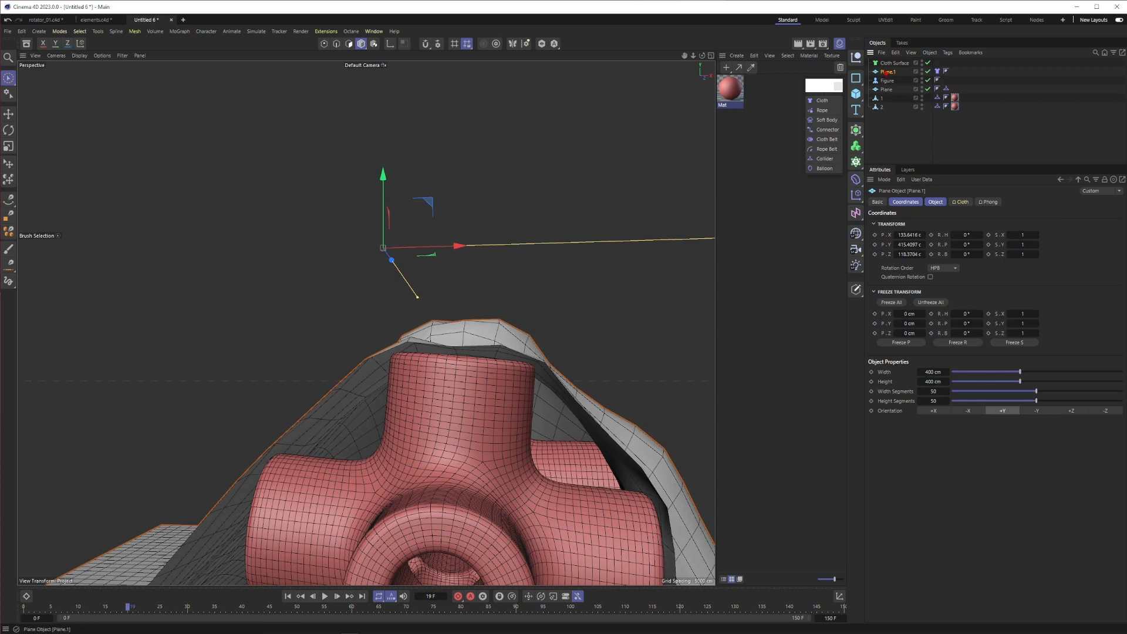
{"action": "left_click_drag", "start_coordinate": [897, 71], "coordinate": [895, 63]}
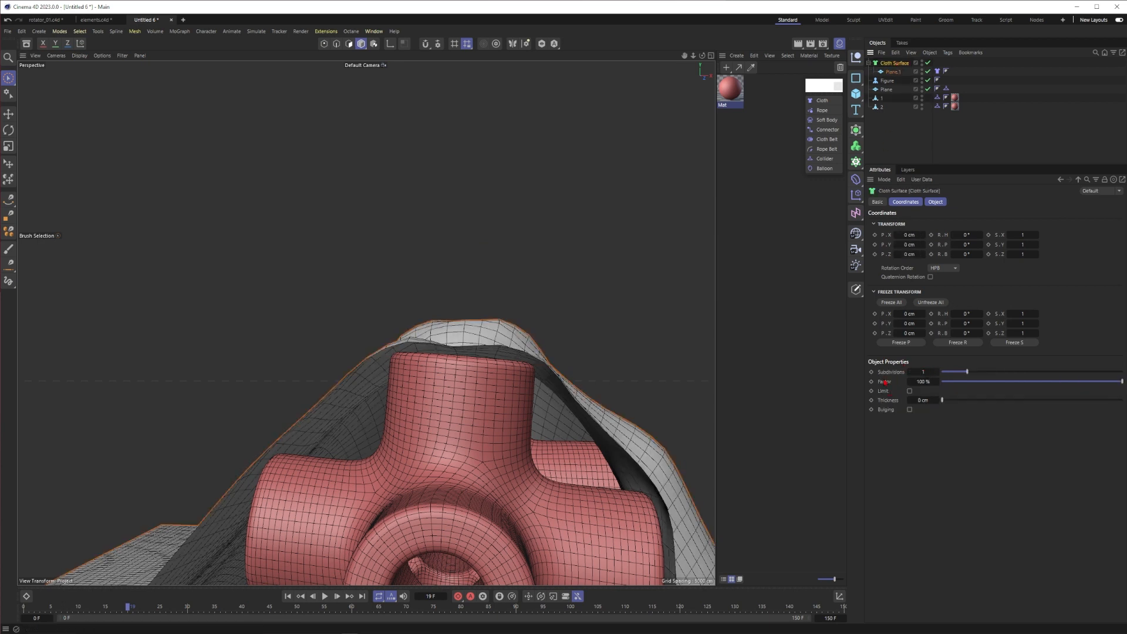
Try a Cloth Surface Thickness of 3 cm and compare it with a negative thickness
{"action": "double_click", "coordinate": [923, 400]}
{"action": "type", "text": "3"}
{"action": "key", "text": "Return"}
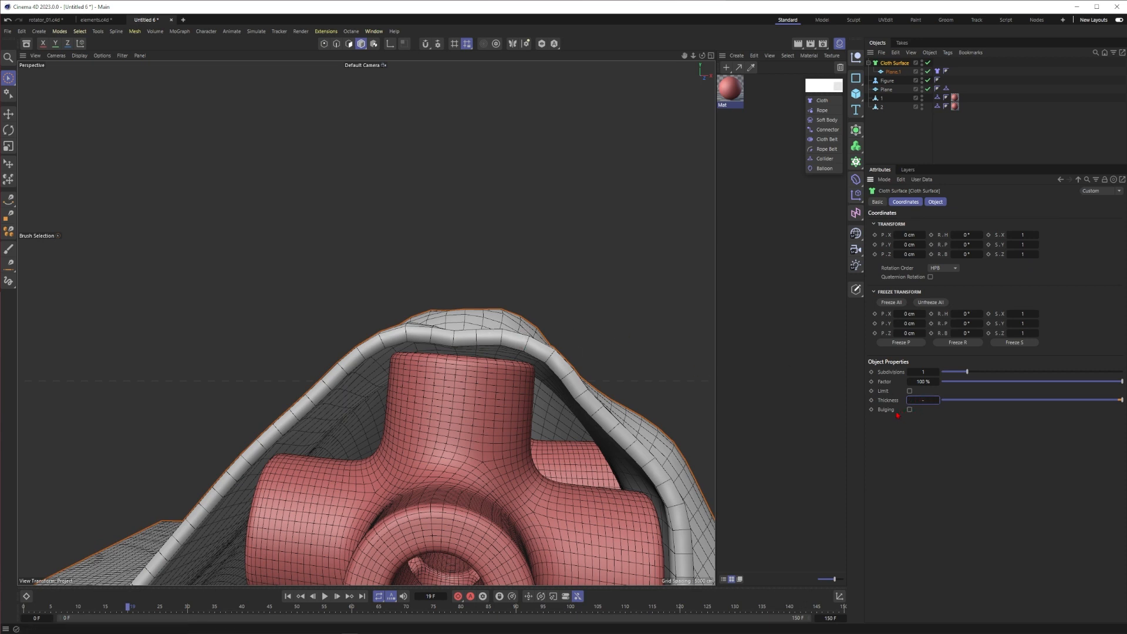
{"action": "type", "text": ".5"}
{"action": "key", "text": "Return"}
{"action": "left_click_drag", "start_coordinate": [917, 399], "coordinate": [880, 406]}
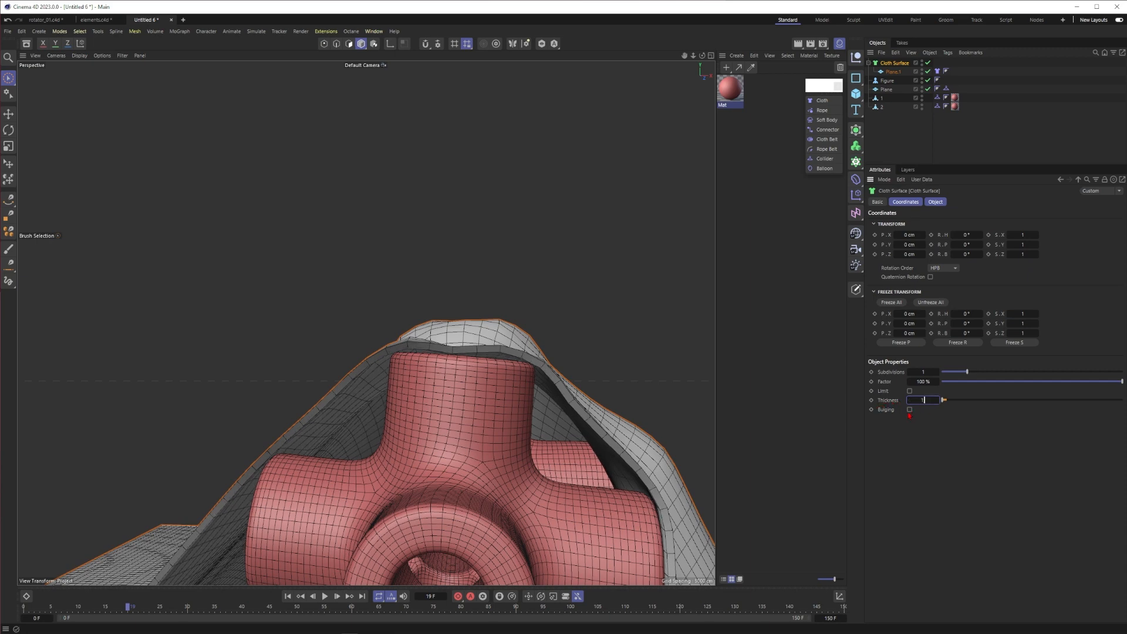
{"action": "key", "text": "Return"}
Set the Cloth Surface's Thickness to -1.5 cm and inspect the cloth's edge above the pipe from several distances
{"action": "type", "text": "-"}
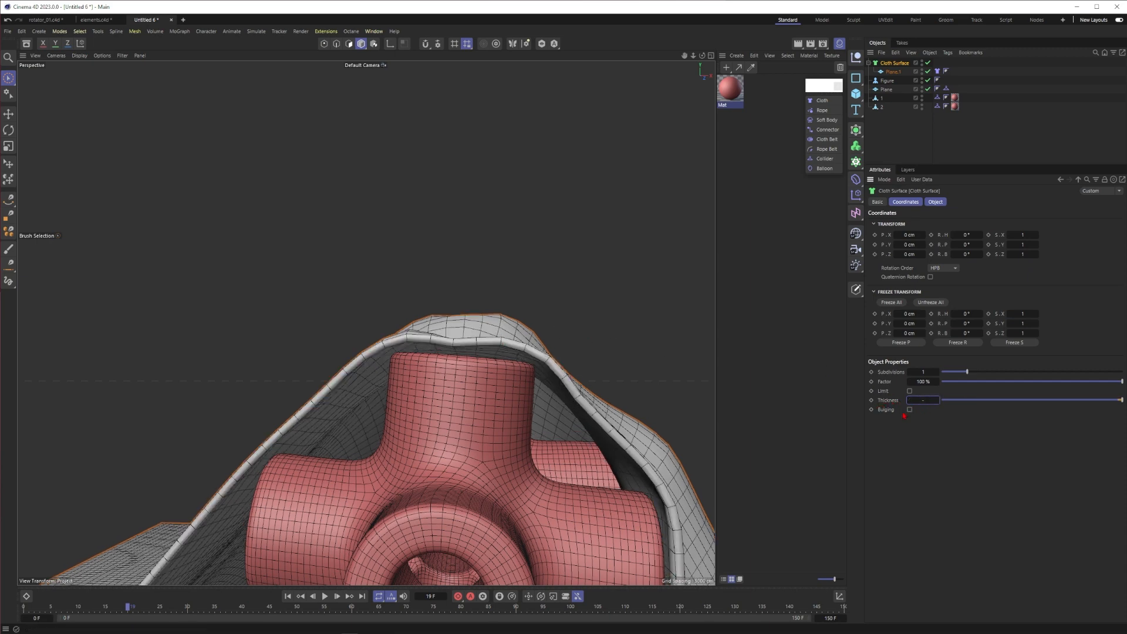
{"action": "type", "text": "1.5"}
{"action": "key", "text": "Return"}
{"action": "scroll", "coordinate": [522, 348], "scroll_direction": "up", "scroll_amount": 5}
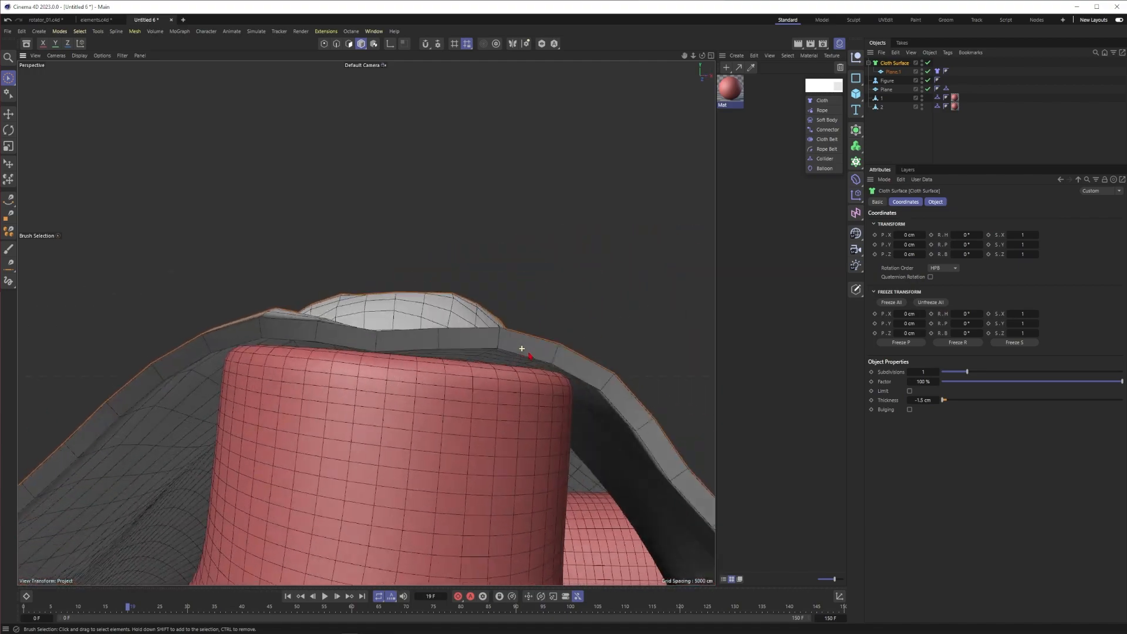
{"action": "scroll", "coordinate": [522, 348], "scroll_direction": "down", "scroll_amount": 6}
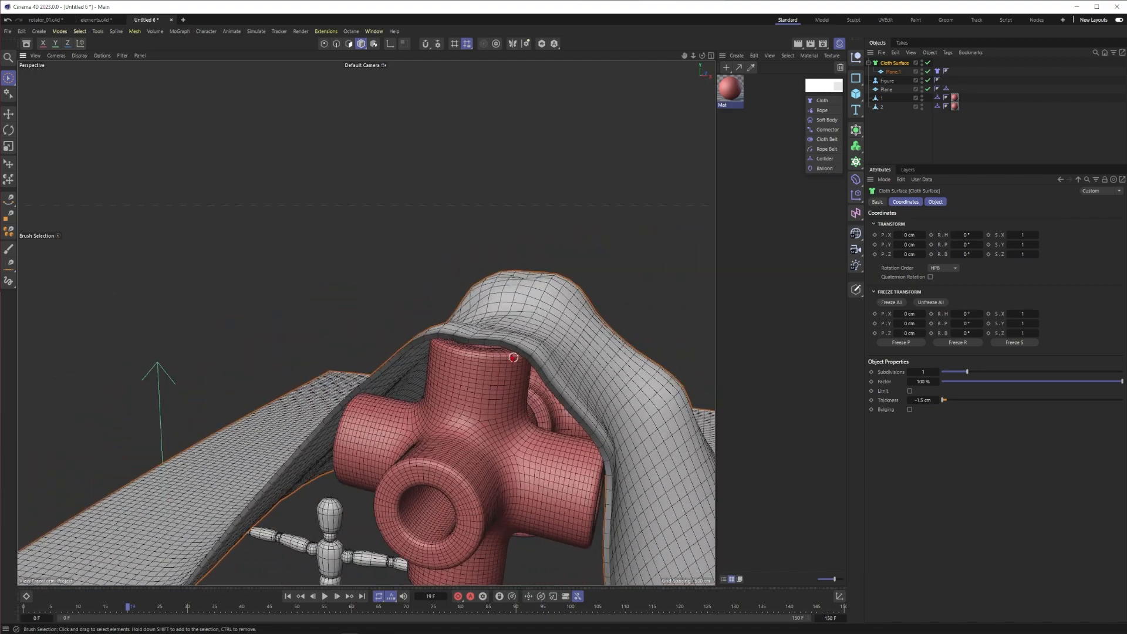
{"action": "scroll", "coordinate": [513, 358], "scroll_direction": "up", "scroll_amount": 3}
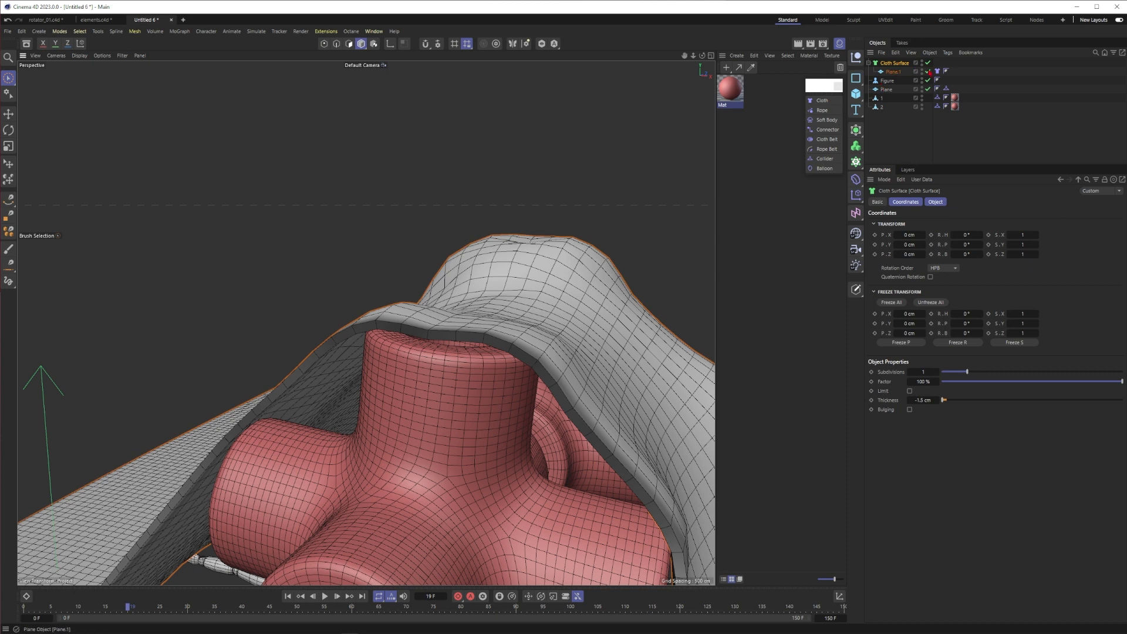
Disable the Cloth Surface, show the plane's Cloth tag settings and replay the simulation from the first frame
{"action": "left_click", "coordinate": [938, 71]}
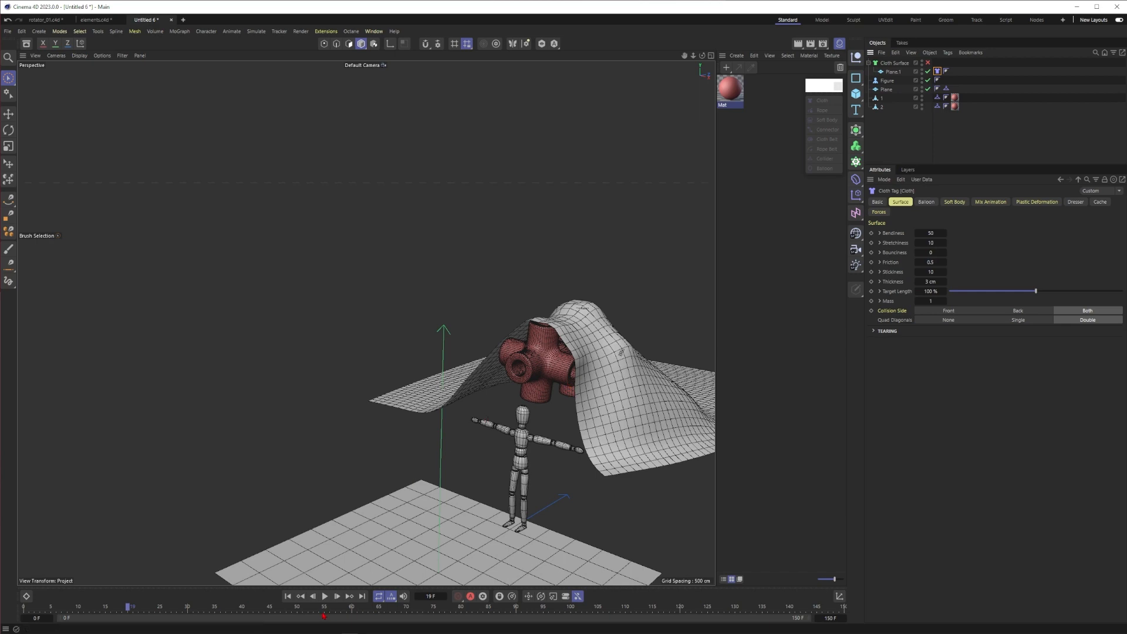
{"action": "left_click", "coordinate": [287, 596]}
{"action": "left_click", "coordinate": [325, 596]}
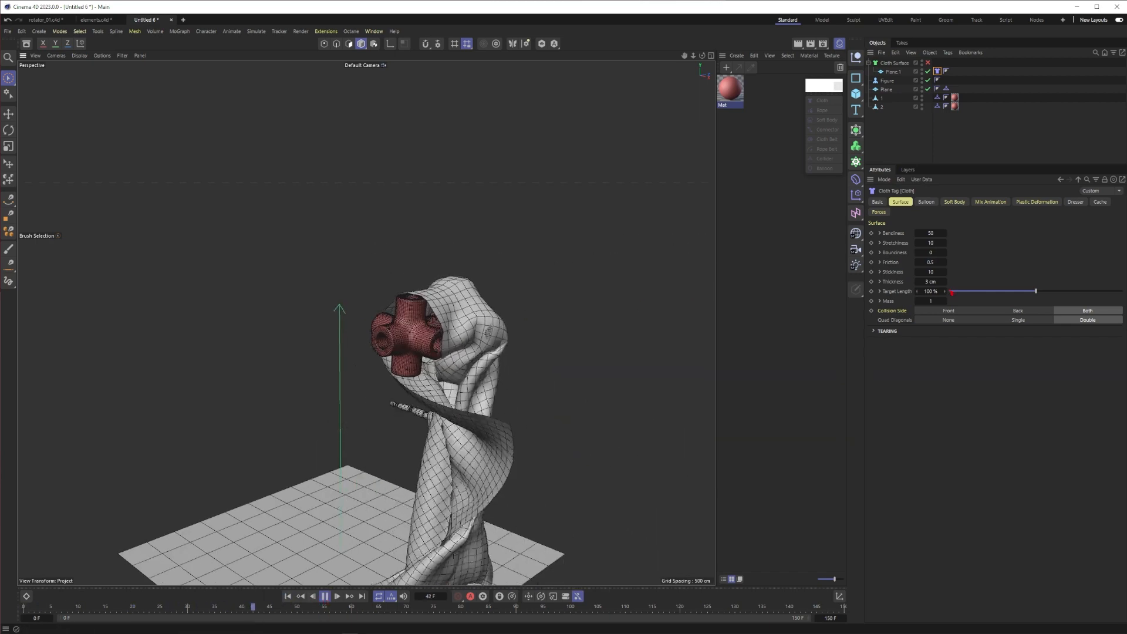
{"action": "left_click", "coordinate": [325, 597]}
{"action": "left_click", "coordinate": [286, 596]}
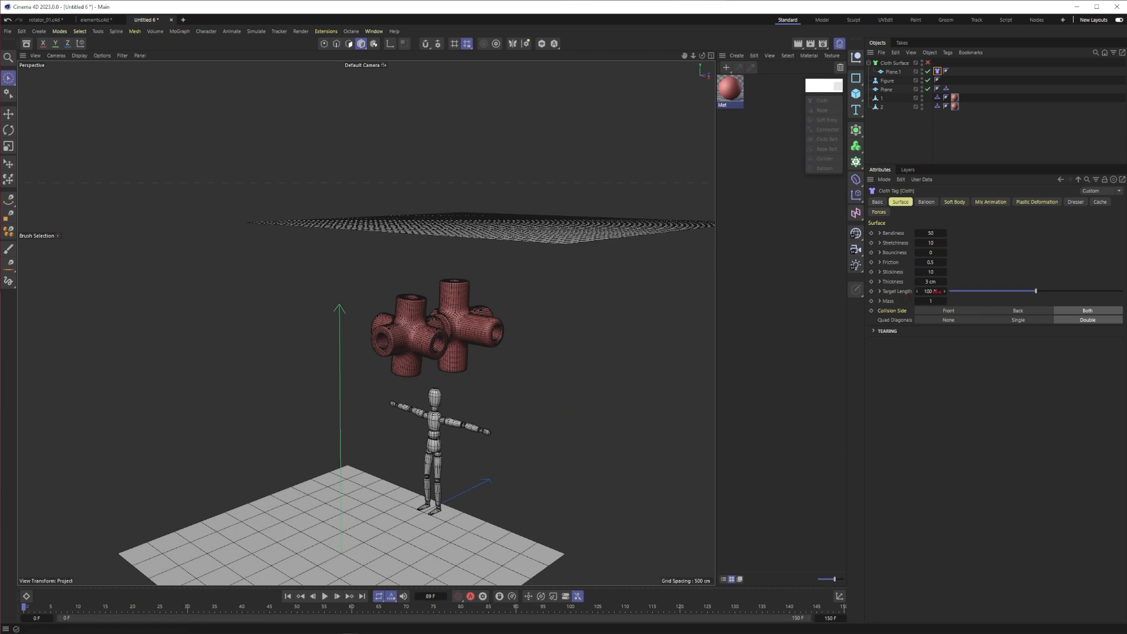
Set the cloth's Target Length to 200% and run the simulation briefly
{"action": "left_click", "coordinate": [935, 292]}
{"action": "key", "text": "Return"}
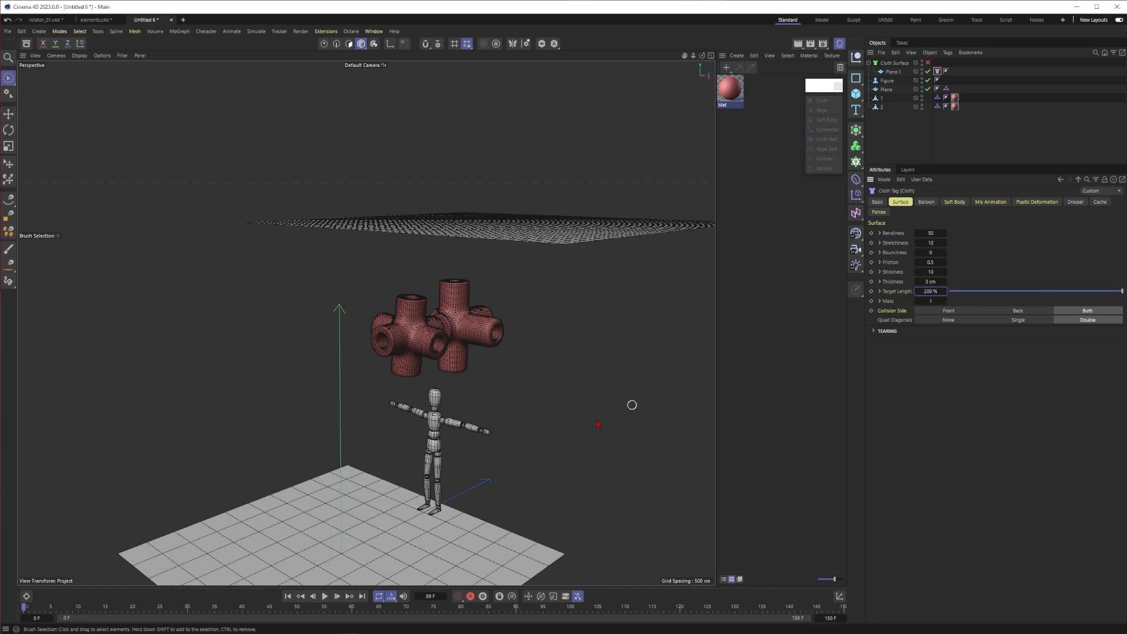
{"action": "left_click", "coordinate": [325, 596]}
{"action": "left_click", "coordinate": [327, 598]}
Replay the first 10 frames viewed from above and inspect how the cloth's polygons expand
{"action": "scroll", "coordinate": [513, 311], "scroll_direction": "down", "scroll_amount": 5}
{"action": "left_click_drag", "start_coordinate": [485, 307], "coordinate": [426, 358], "text": "alt"}
{"action": "scroll", "coordinate": [443, 320], "scroll_direction": "up", "scroll_amount": 2}
{"action": "left_click", "coordinate": [288, 596]}
{"action": "left_click", "coordinate": [324, 596]}
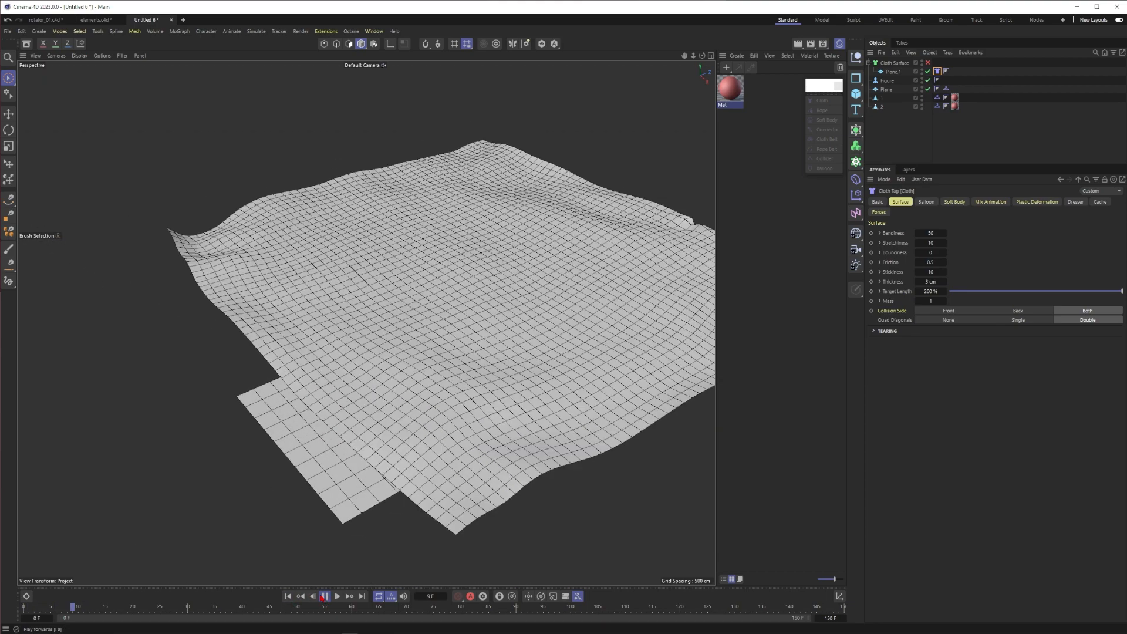
{"action": "left_click", "coordinate": [325, 596]}
{"action": "scroll", "coordinate": [551, 266], "scroll_direction": "up", "scroll_amount": 3}
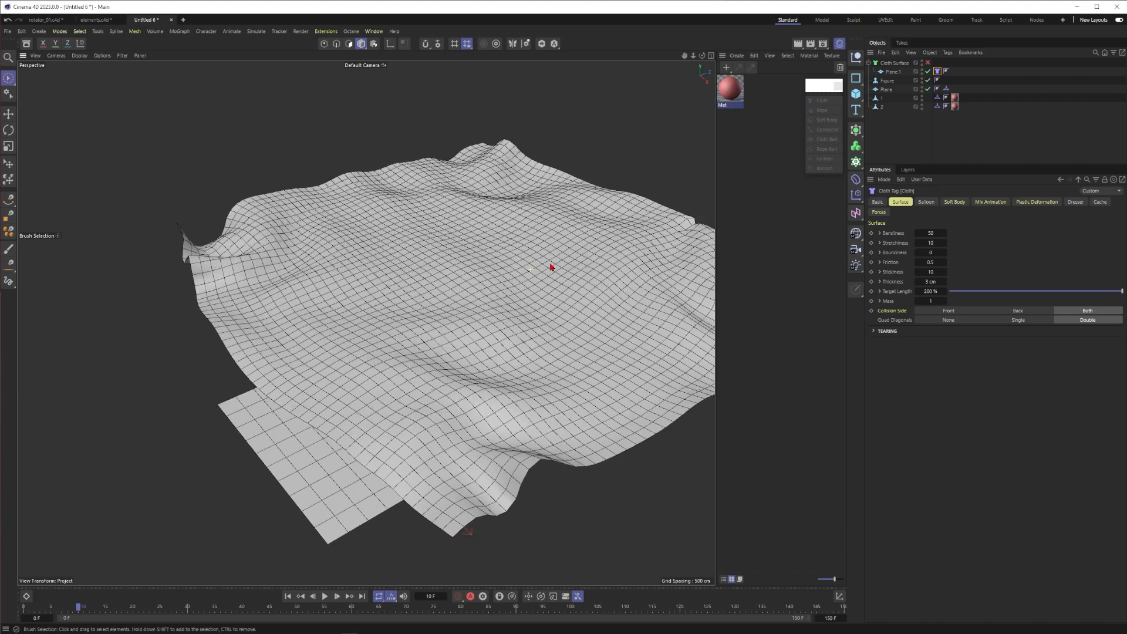
{"action": "scroll", "coordinate": [492, 350], "scroll_direction": "up", "scroll_amount": 3}
{"action": "scroll", "coordinate": [452, 266], "scroll_direction": "up", "scroll_amount": 3}
{"action": "scroll", "coordinate": [483, 237], "scroll_direction": "up", "scroll_amount": 3}
{"action": "left_click_drag", "start_coordinate": [484, 237], "coordinate": [425, 246], "text": "alt"}
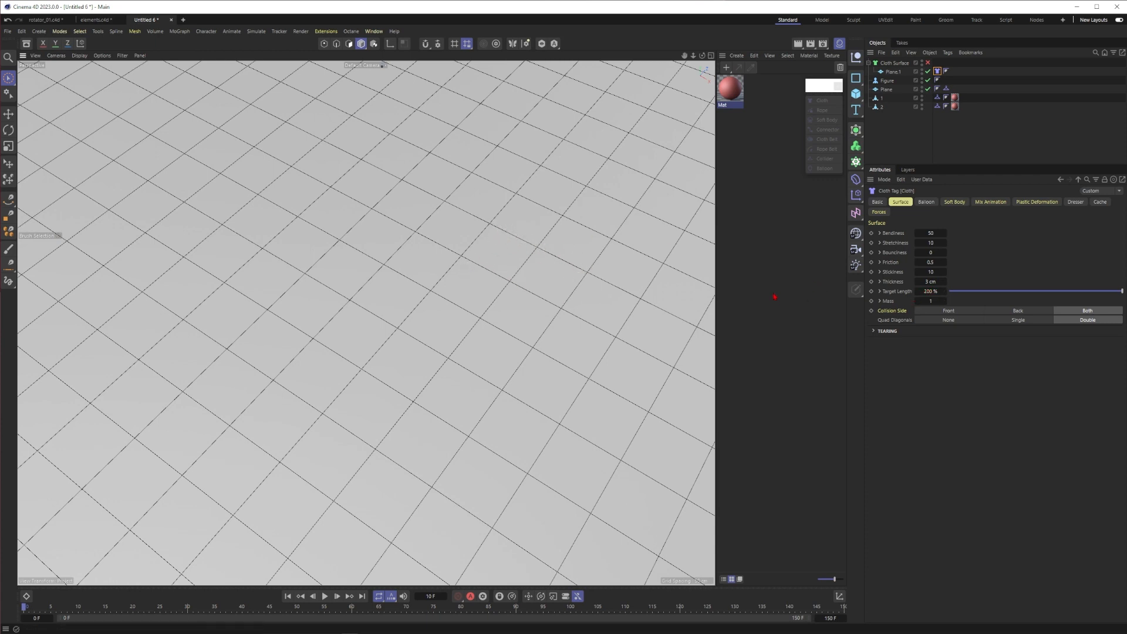
Play the 200% Target Length simulation over the pipe shapes from several angles, then return to the first frame
{"action": "scroll", "coordinate": [430, 405], "scroll_direction": "down", "scroll_amount": 10}
{"action": "left_click", "coordinate": [325, 596]}
{"action": "left_click_drag", "start_coordinate": [418, 438], "coordinate": [434, 364], "text": "alt"}
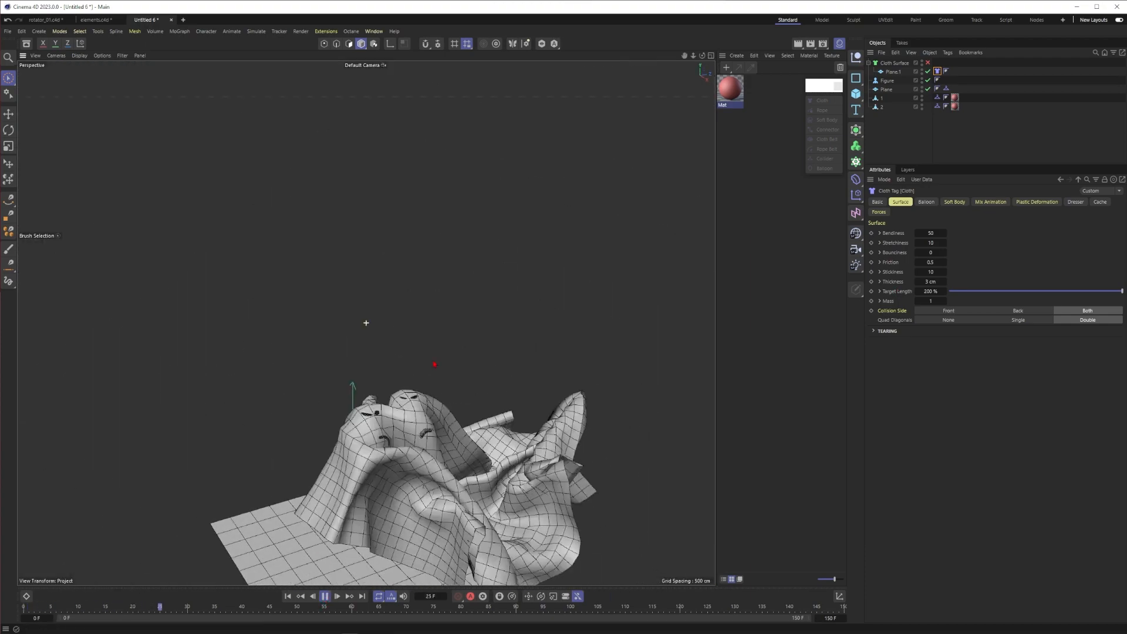
{"action": "middle_click_drag", "start_coordinate": [435, 364], "coordinate": [438, 307], "text": "alt"}
{"action": "left_click_drag", "start_coordinate": [438, 307], "coordinate": [452, 354], "text": "alt"}
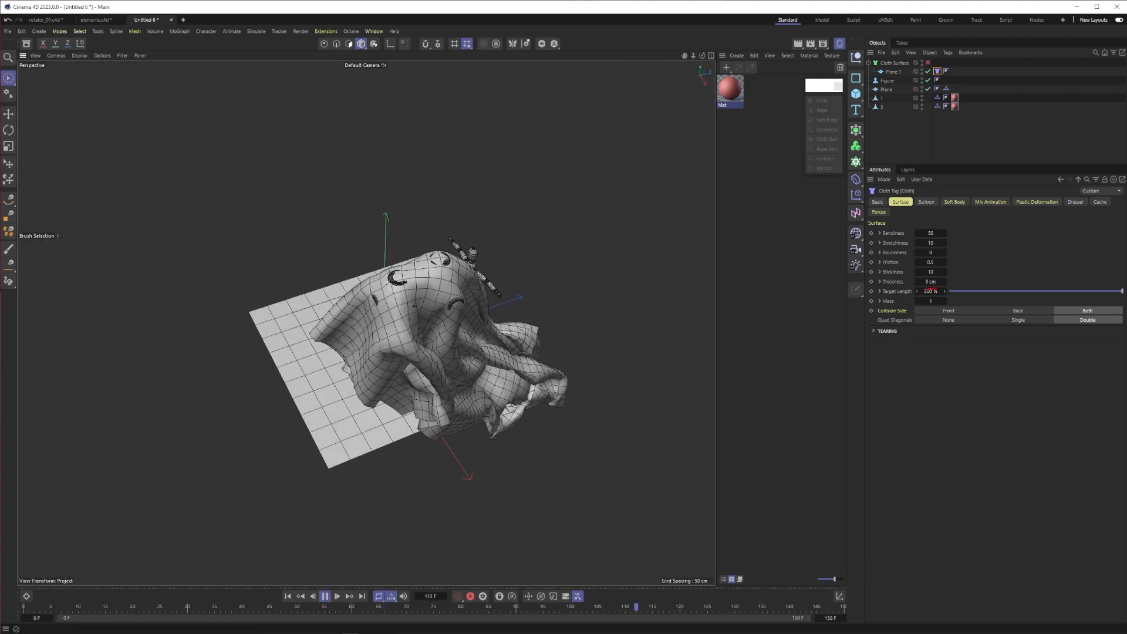
{"action": "left_click", "coordinate": [324, 596]}
{"action": "left_click", "coordinate": [287, 597]}
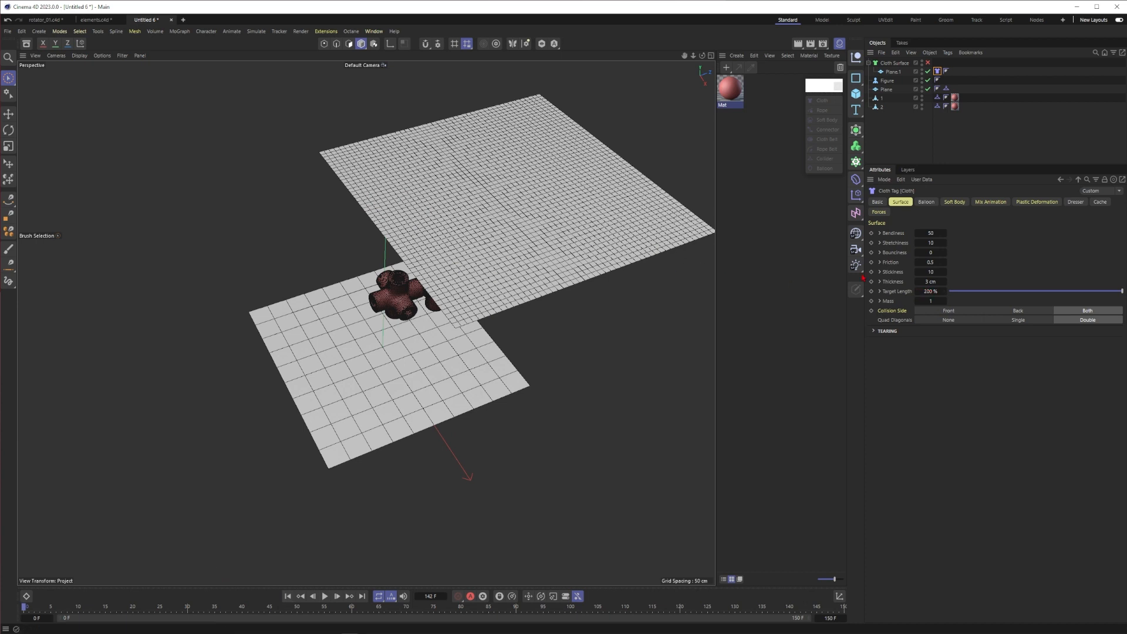
Keyframe the cloth's Target Length at 100% on the first frame and play to frame 28
{"action": "double_click", "coordinate": [929, 290]}
{"action": "type", "text": "100"}
{"action": "key", "text": "Return"}
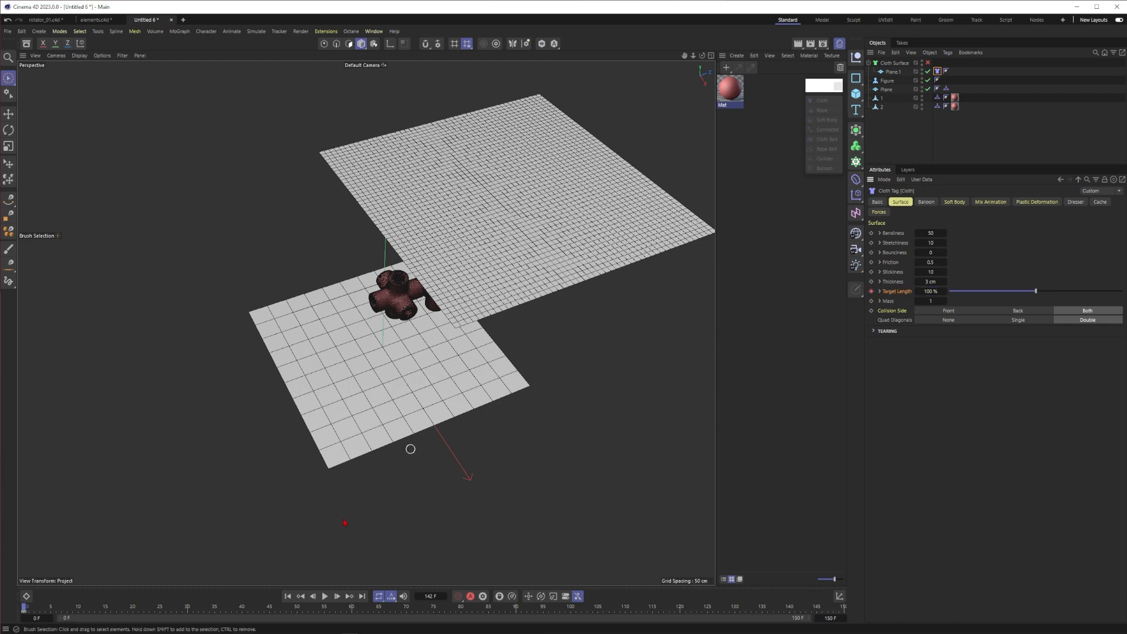
{"action": "left_click", "coordinate": [324, 596]}
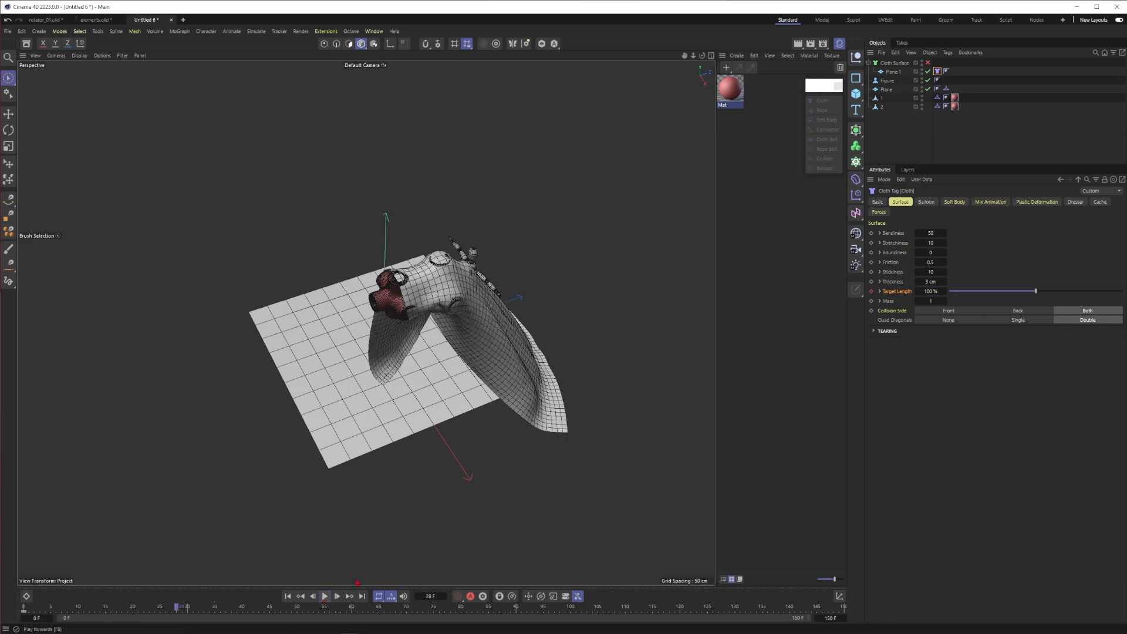
{"action": "left_click", "coordinate": [324, 596]}
Keyframe the Target Length at 150% on frame 28 and replay the animated cloth from the start
{"action": "double_click", "coordinate": [930, 291]}
{"action": "type", "text": "150"}
{"action": "key", "text": "Return"}
{"action": "left_click", "coordinate": [872, 292]}
{"action": "left_click", "coordinate": [288, 597]}
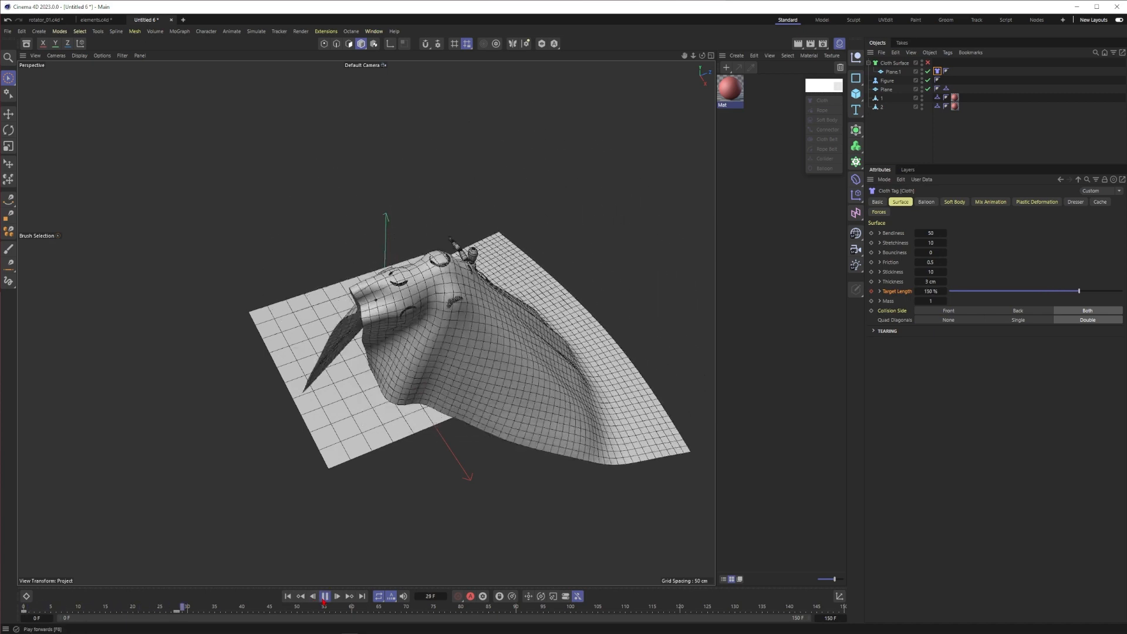
{"action": "left_click", "coordinate": [324, 597]}
{"action": "left_click", "coordinate": [288, 596]}
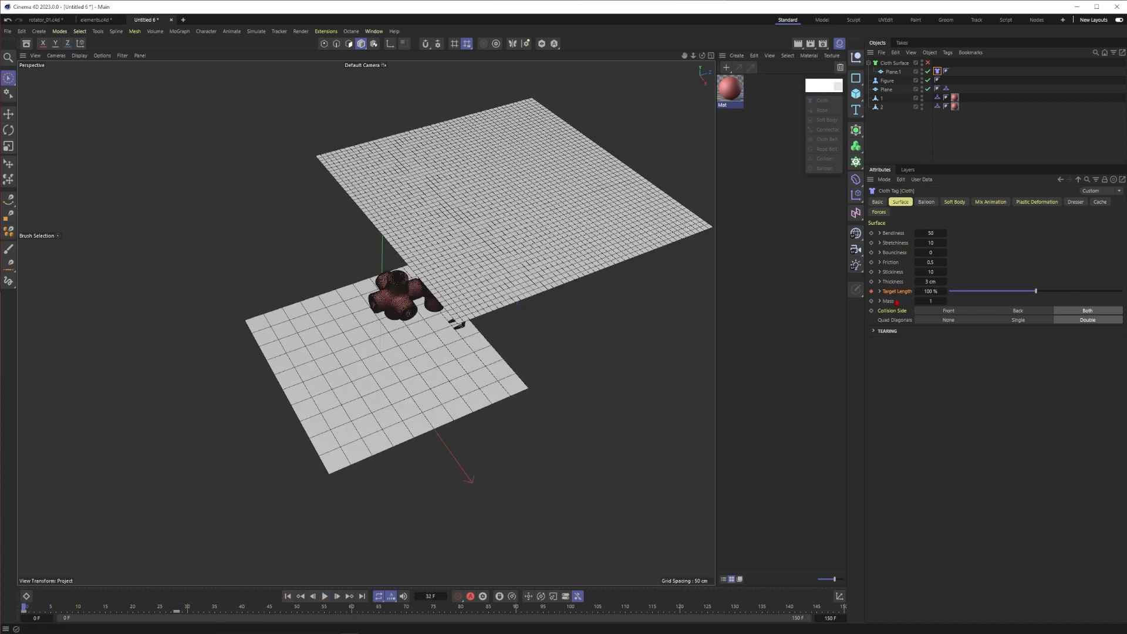
Delete the animation from the cloth's Target Length
{"action": "right_click", "coordinate": [896, 291]}
{"action": "mouse_move", "coordinate": [933, 311]}
{"action": "left_click", "coordinate": [992, 385]}
Set the cloth plane's width and height segments to 80 and move it to about Y 406 cm, Z -23 cm above the pipes
{"action": "left_click", "coordinate": [901, 139]}
{"action": "left_click", "coordinate": [509, 243]}
{"action": "left_click_drag", "start_coordinate": [511, 240], "coordinate": [494, 218], "text": "alt"}
{"action": "left_click_drag", "start_coordinate": [631, 178], "coordinate": [552, 168]}
{"action": "left_click_drag", "start_coordinate": [435, 264], "coordinate": [474, 257], "text": "alt"}
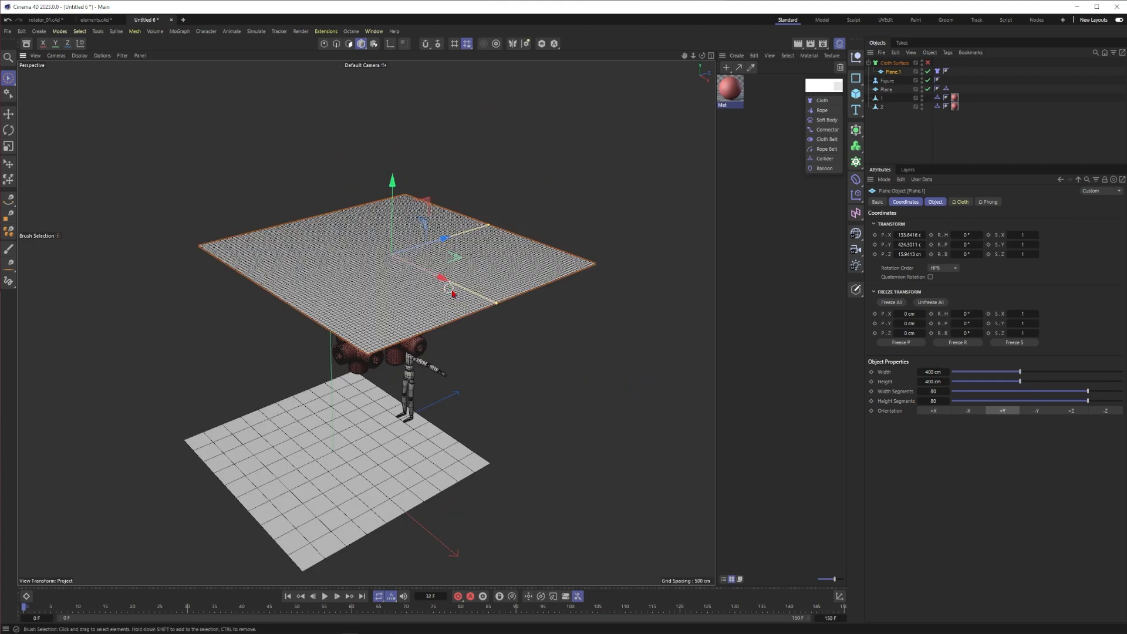
{"action": "left_click_drag", "start_coordinate": [416, 290], "coordinate": [458, 296], "text": "alt"}
{"action": "scroll", "coordinate": [396, 297], "scroll_direction": "up", "scroll_amount": 3}
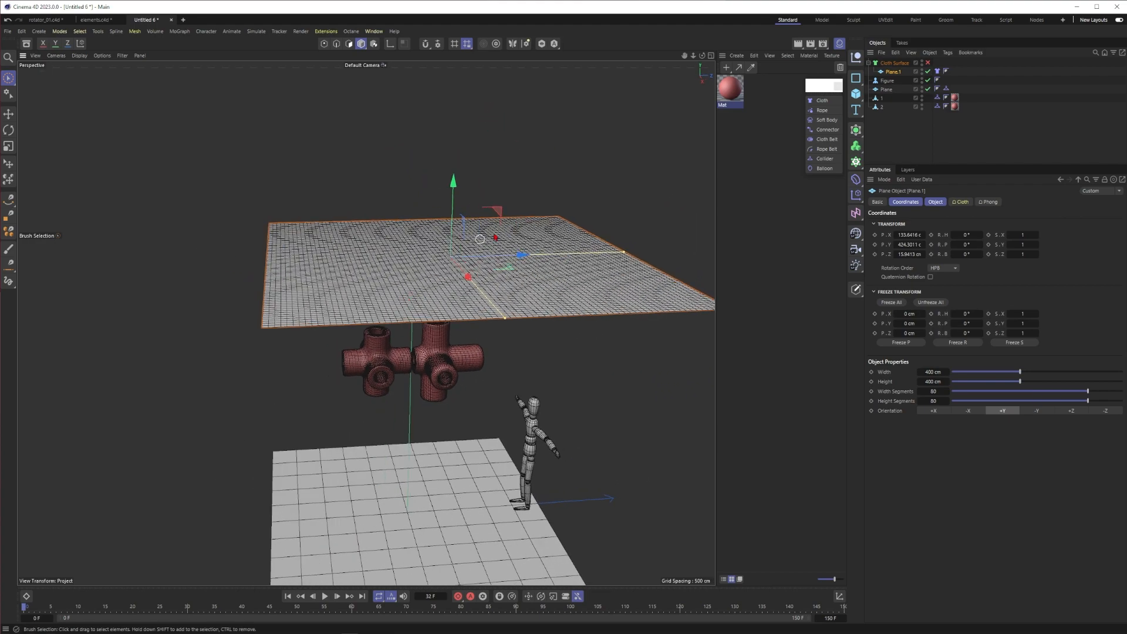
{"action": "left_click_drag", "start_coordinate": [495, 212], "coordinate": [459, 227]}
{"action": "left_click_drag", "start_coordinate": [431, 281], "coordinate": [456, 272], "text": "alt"}
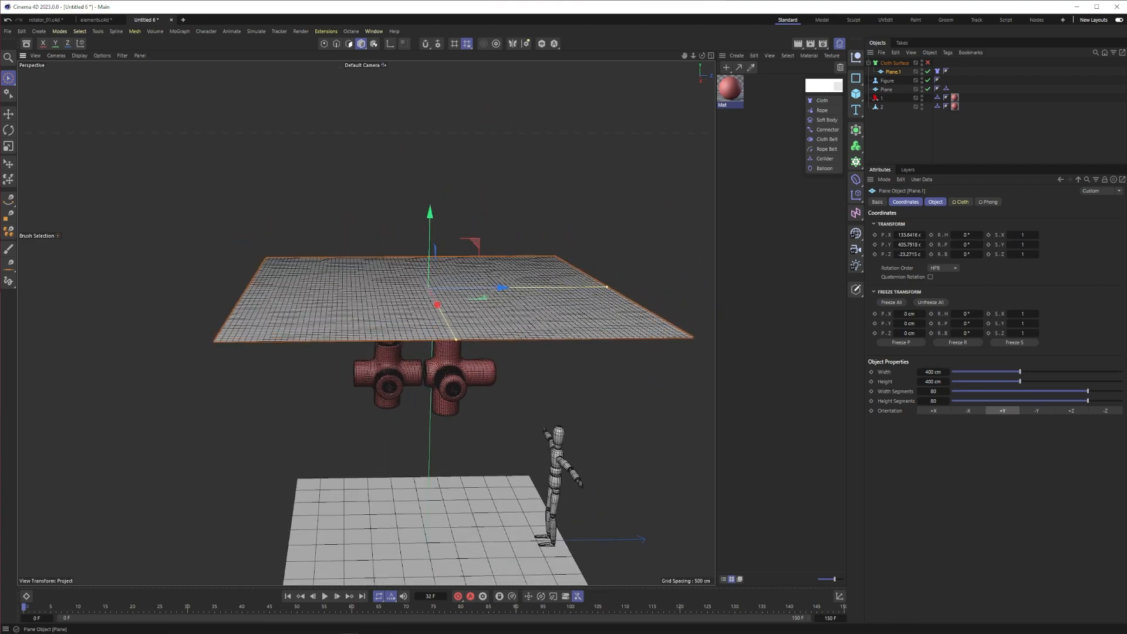
Play the simulation with the denser plane draping over both pipe shapes, then rewind and hide the plane in the viewport
{"action": "left_click", "coordinate": [937, 71]}
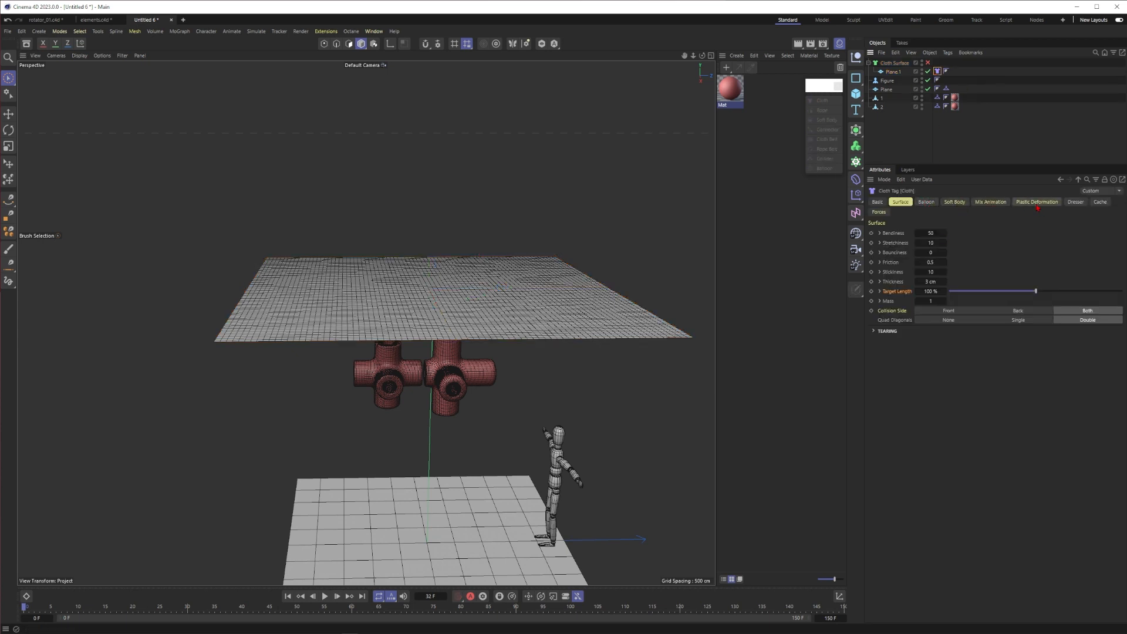
{"action": "left_click", "coordinate": [933, 135]}
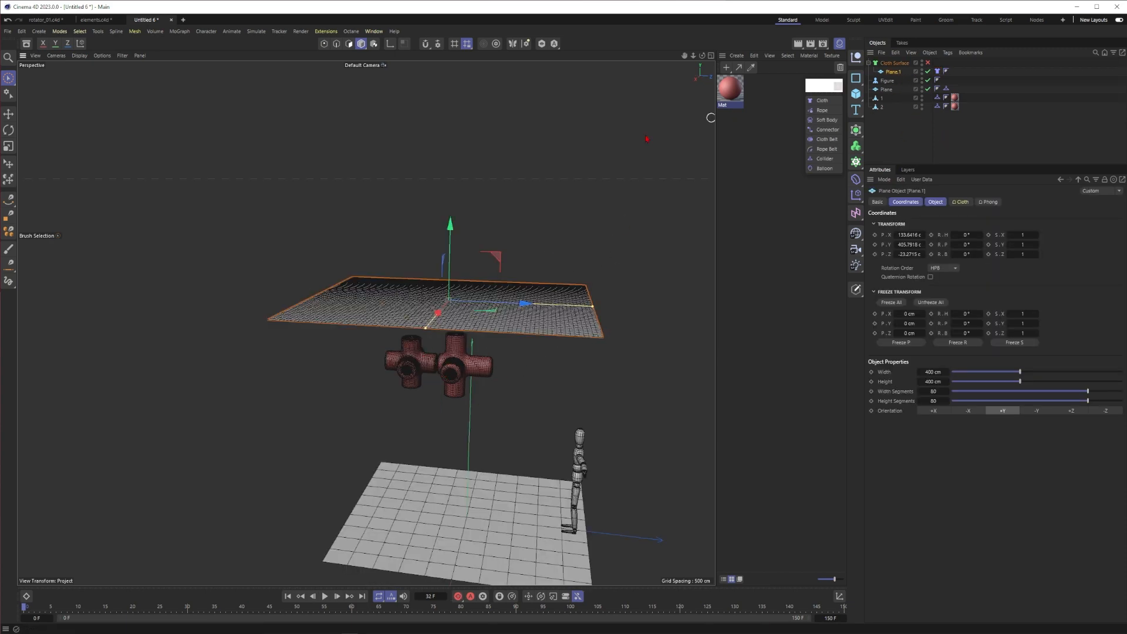
{"action": "mouse_move", "coordinate": [482, 352]}
{"action": "left_mouse_down", "text": "alt"}
{"action": "mouse_move", "coordinate": [437, 399]}
{"action": "mouse_move", "coordinate": [472, 362]}
{"action": "left_mouse_up", "text": "alt"}
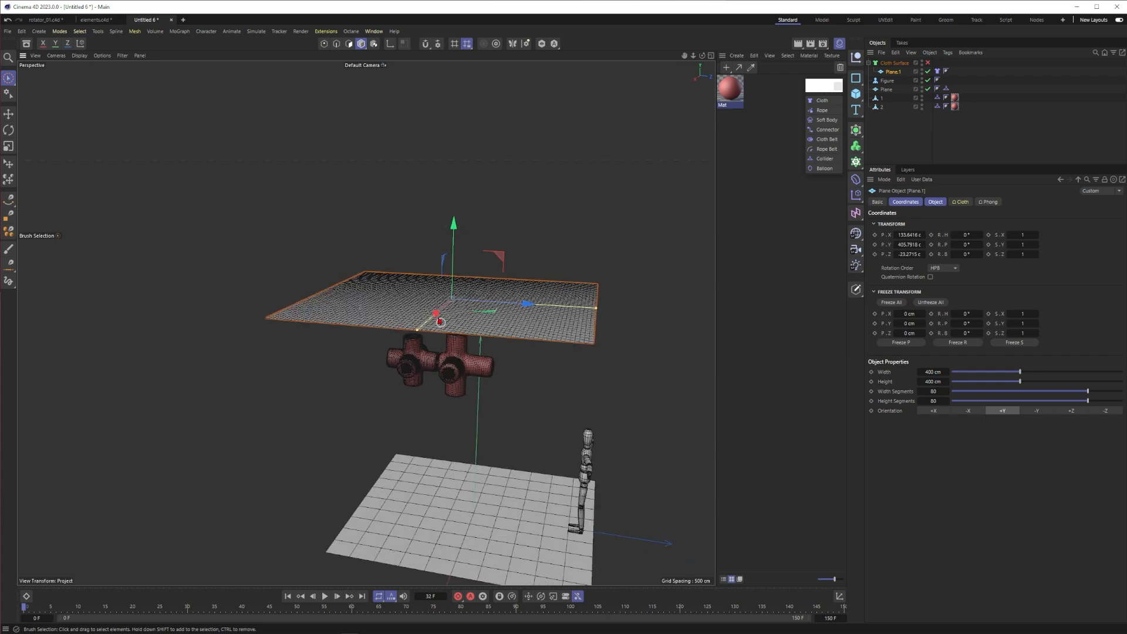
{"action": "left_click", "coordinate": [325, 596]}
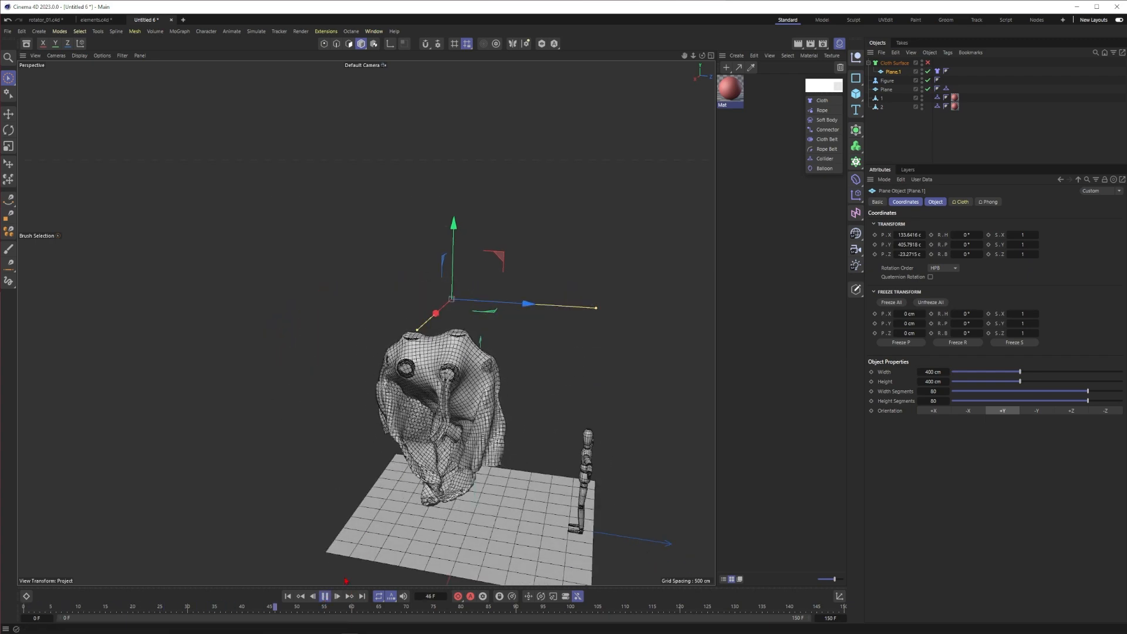
{"action": "left_click", "coordinate": [324, 596]}
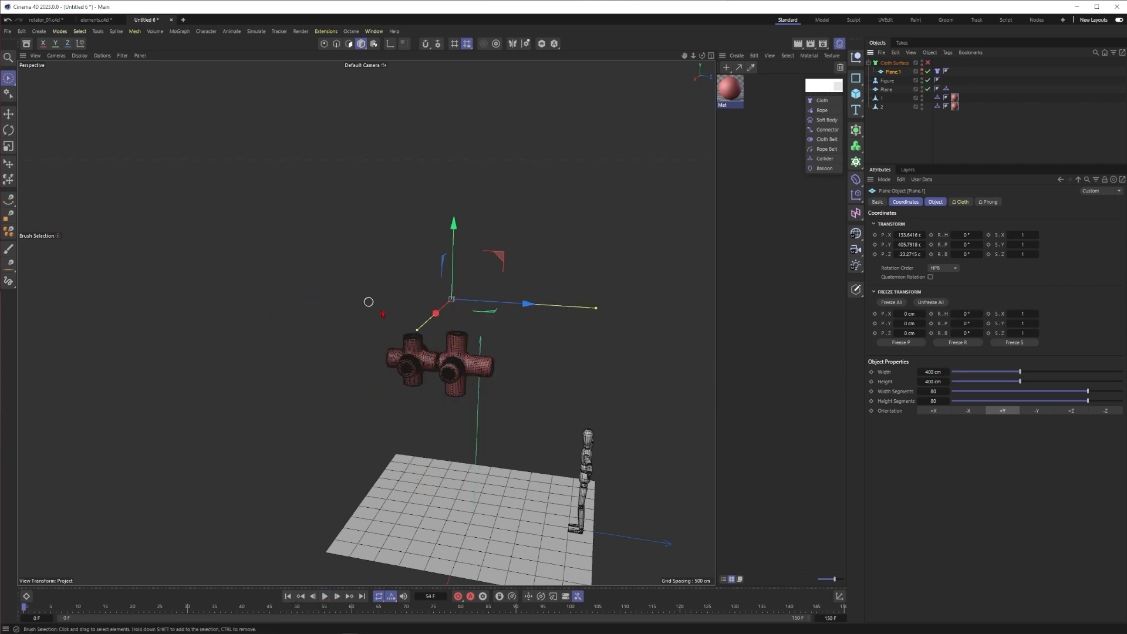
Add a Vibrate tag to pipe shape 1
{"action": "left_click_drag", "start_coordinate": [491, 377], "coordinate": [431, 381], "text": "alt"}
{"action": "right_click_drag", "start_coordinate": [432, 382], "coordinate": [519, 324], "text": "alt"}
{"action": "right_click_drag", "start_coordinate": [511, 113], "coordinate": [584, 127], "text": "alt"}
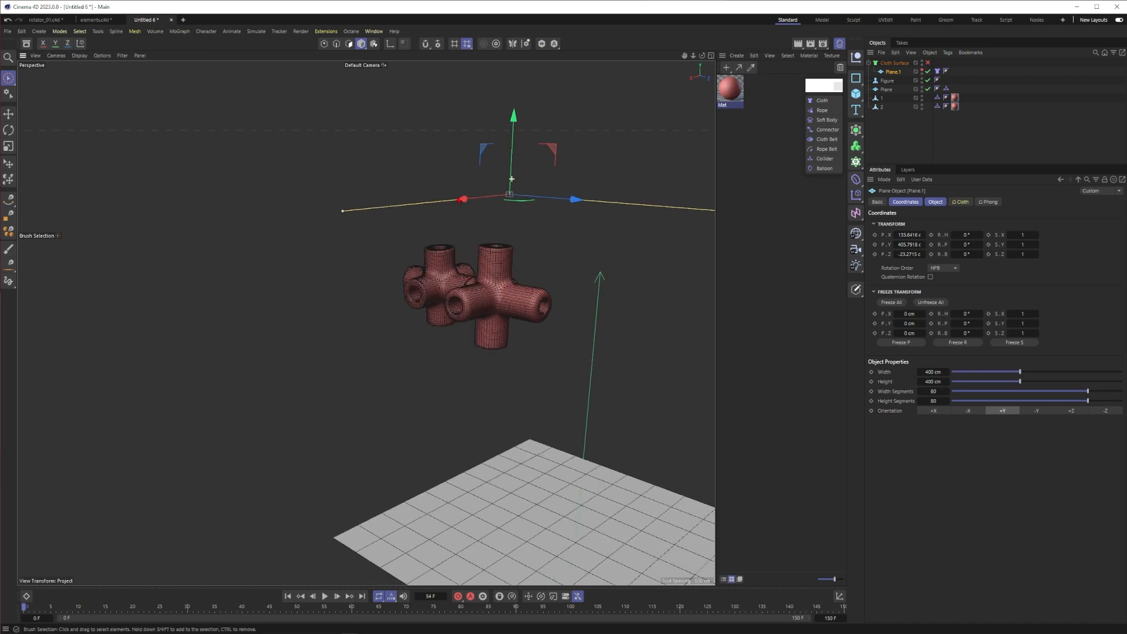
{"action": "left_click_drag", "start_coordinate": [485, 266], "coordinate": [470, 244], "text": "alt"}
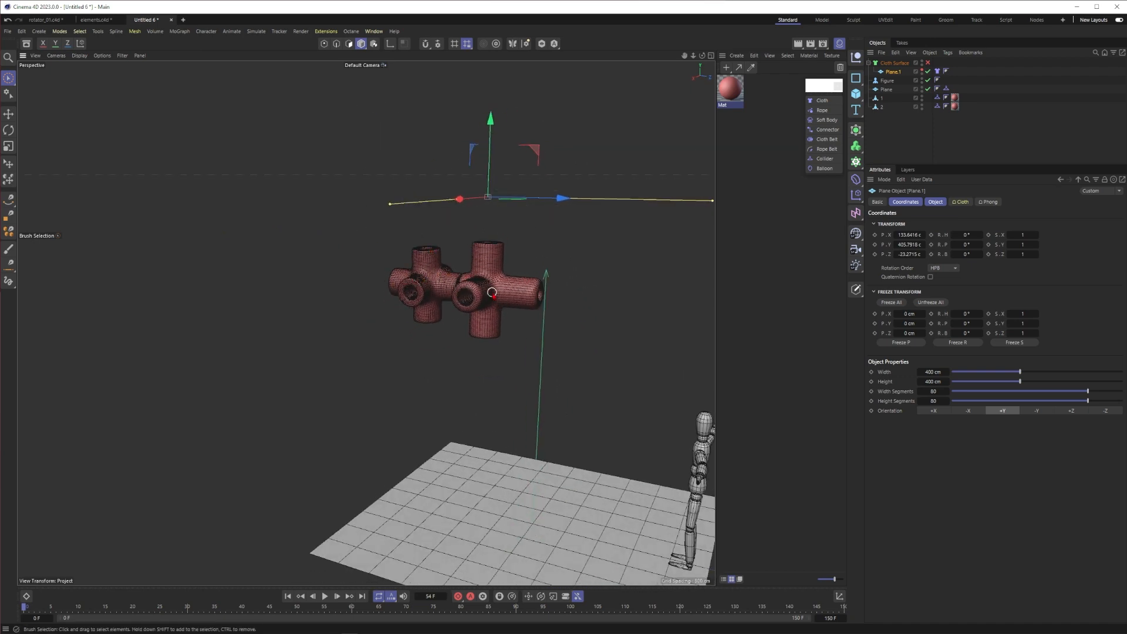
{"action": "left_click_drag", "start_coordinate": [494, 297], "coordinate": [509, 305], "text": "alt"}
{"action": "left_click", "coordinate": [506, 298]}
{"action": "middle_click_drag", "start_coordinate": [499, 297], "coordinate": [439, 302], "text": "alt"}
{"action": "right_click_drag", "start_coordinate": [439, 302], "coordinate": [478, 301], "text": "alt"}
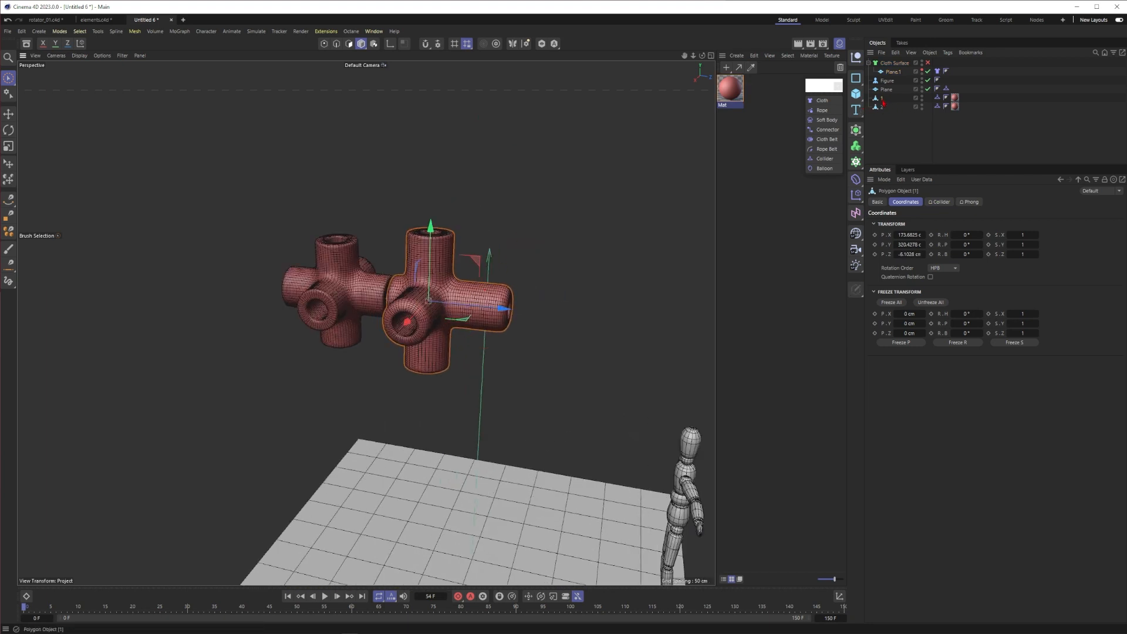
{"action": "right_click", "coordinate": [882, 99]}
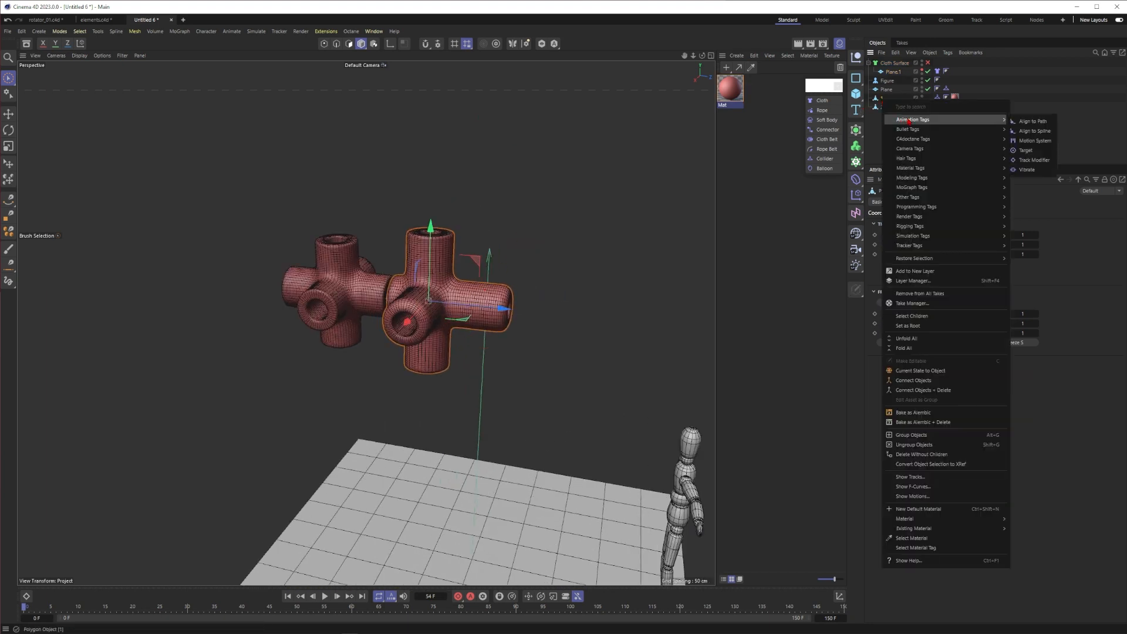
{"action": "left_click", "coordinate": [1031, 169]}
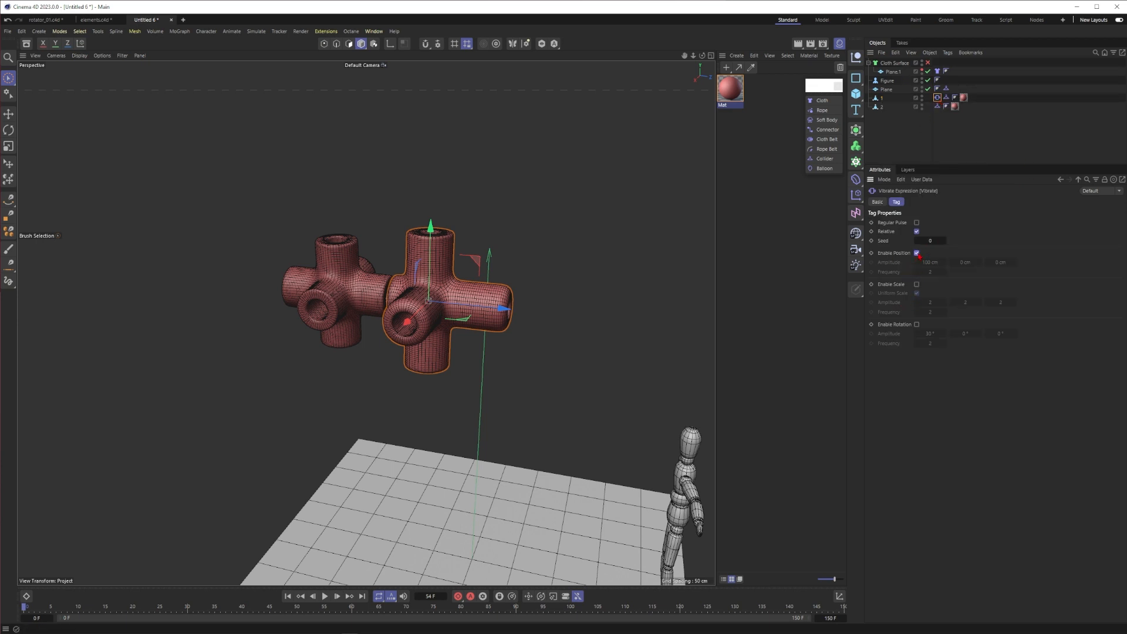
Set the position amplitude of pipe shape 1's Vibrate tag to 0, 200, 0 cm and play the animation
{"action": "key", "text": "Tab"}
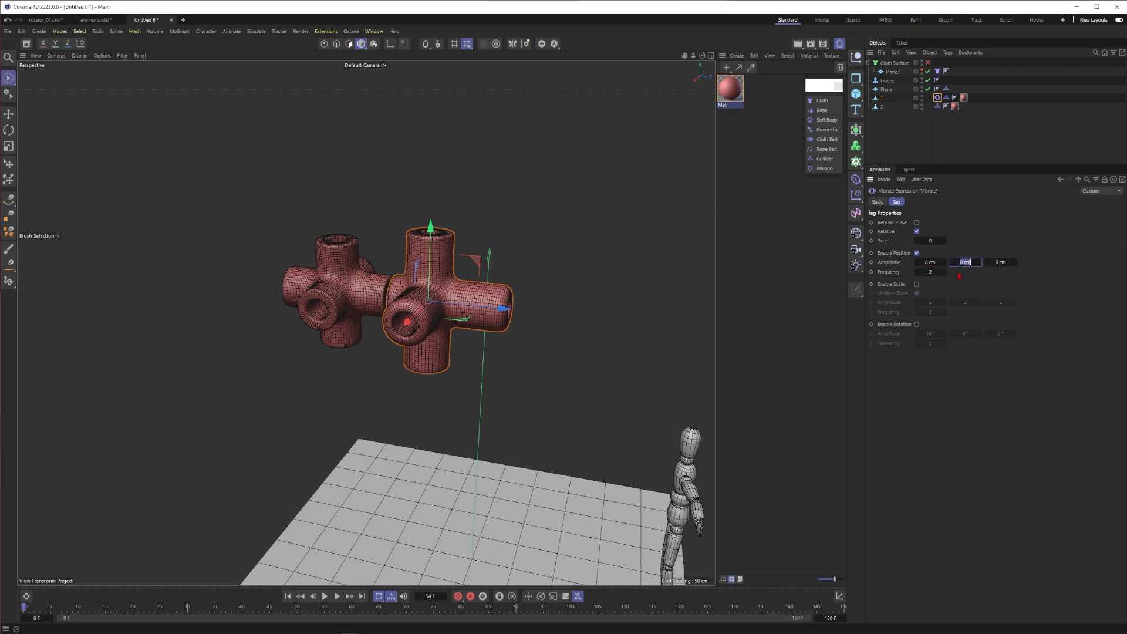
{"action": "type", "text": "200"}
{"action": "key", "text": "Return"}
{"action": "left_click", "coordinate": [325, 596]}
{"action": "scroll", "coordinate": [372, 385], "scroll_direction": "down", "scroll_amount": 3}
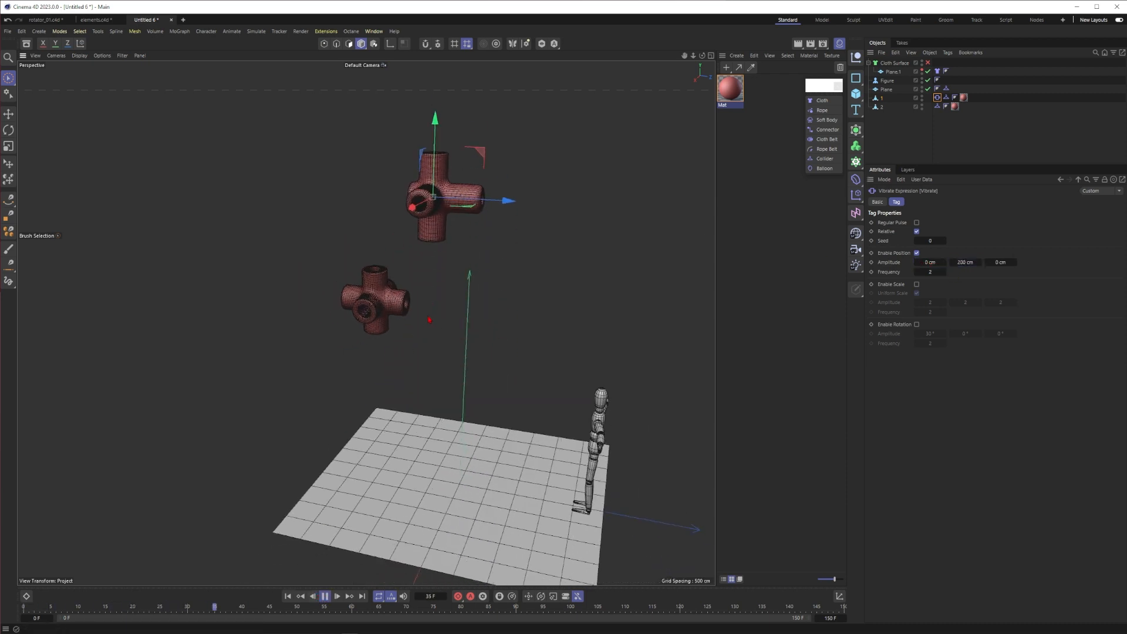
Set the Vibrate tag's Y position amplitude to 100 cm and its position frequency to 1
{"action": "left_click", "coordinate": [964, 262]}
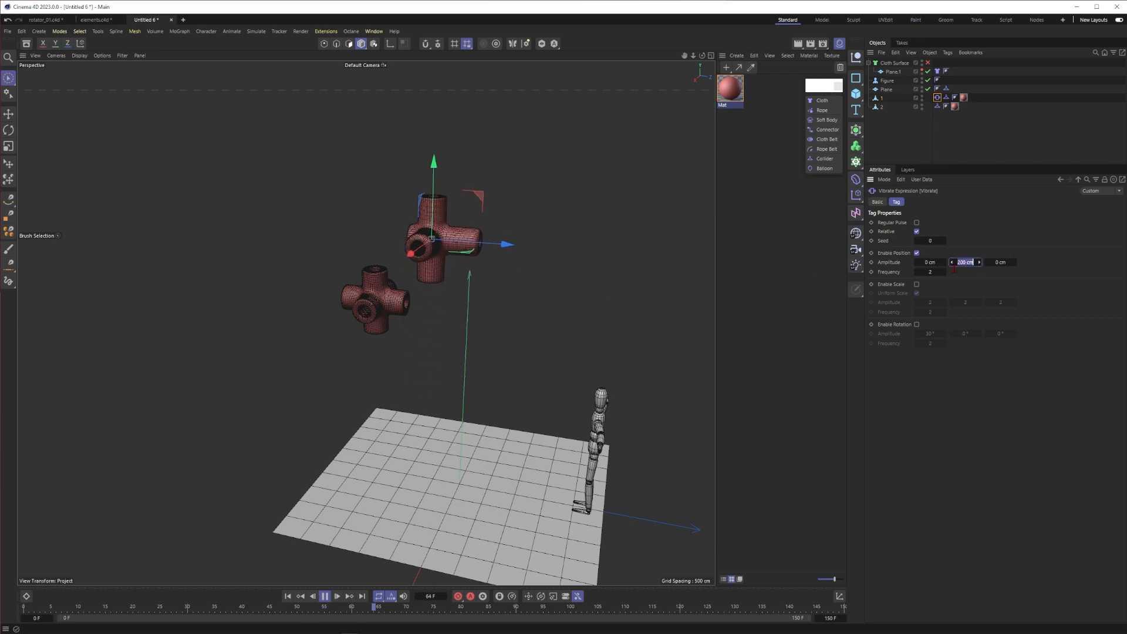
{"action": "type", "text": "100"}
{"action": "key", "text": "Return"}
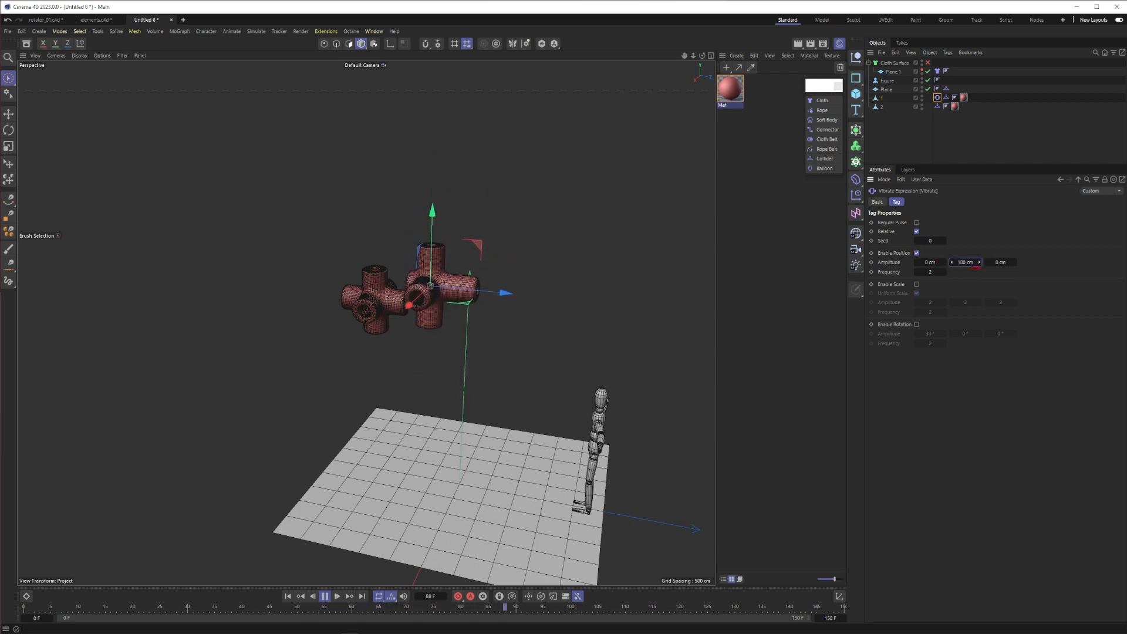
{"action": "left_click", "coordinate": [930, 273]}
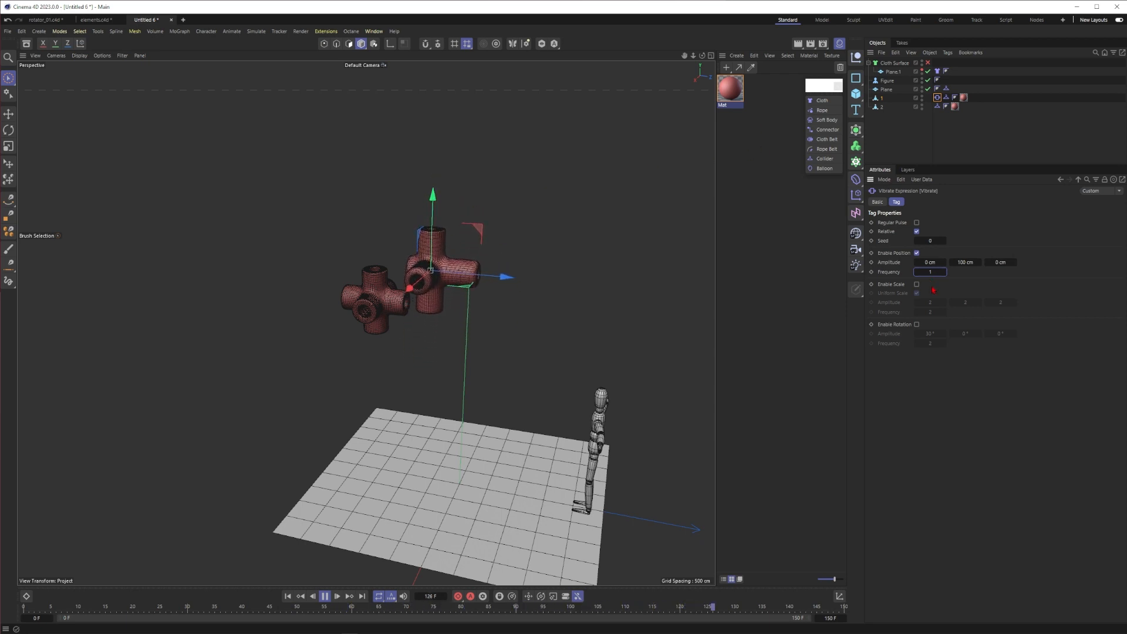
Enable rotation in the Vibrate tag with amplitude 0°, 0°, 360° and frequency 0.5, and preview the motion
{"action": "left_click", "coordinate": [917, 324]}
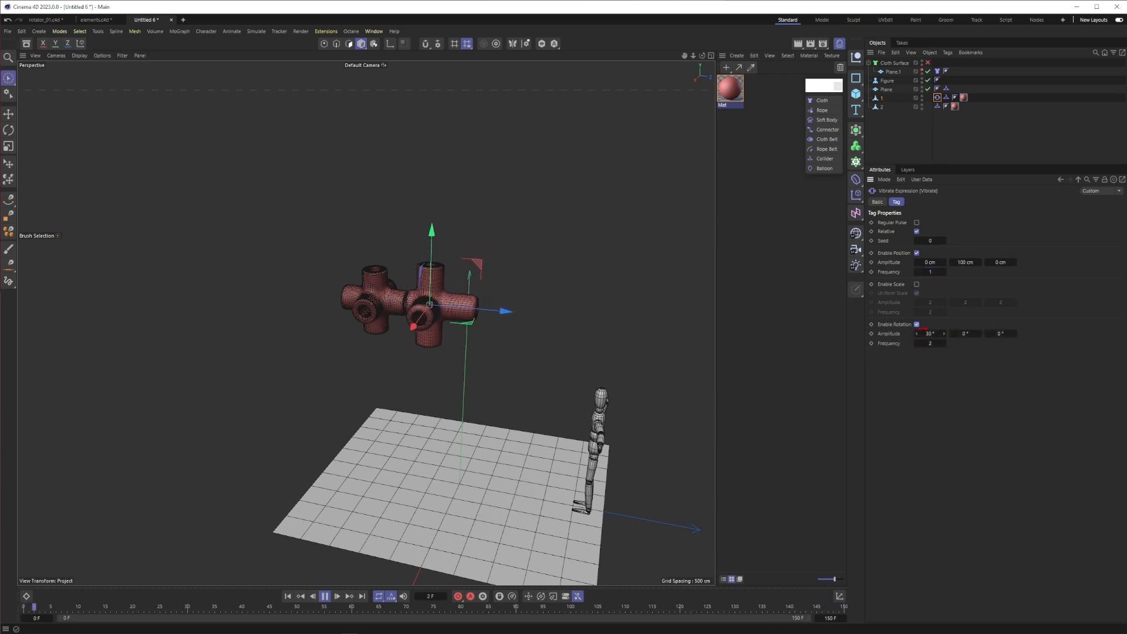
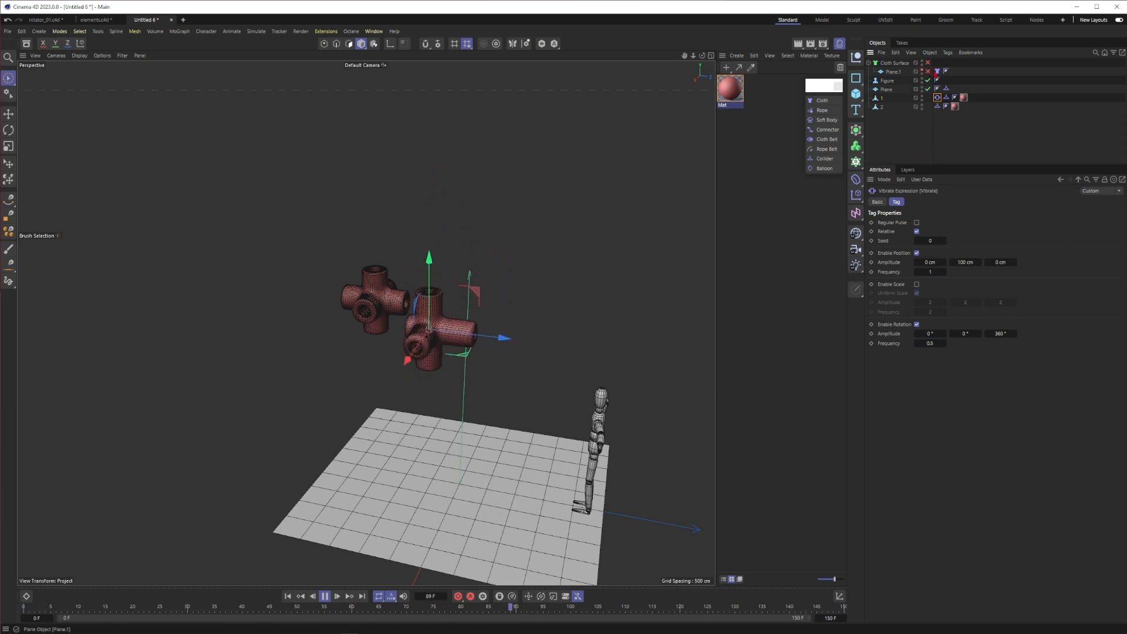
{"action": "left_click", "coordinate": [326, 597]}
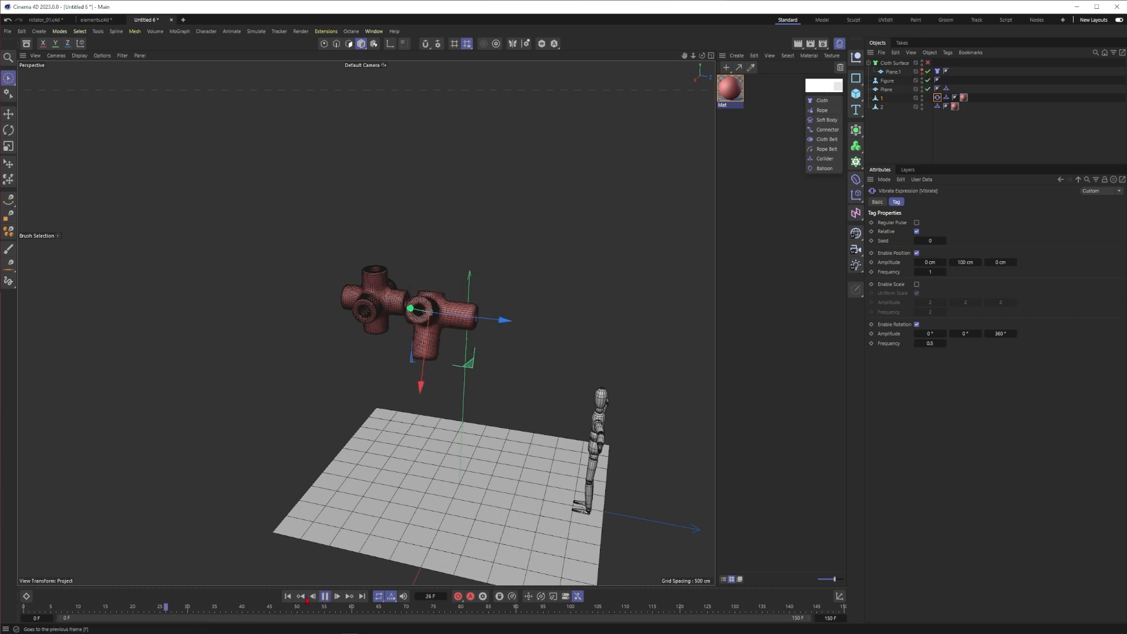
{"action": "left_click", "coordinate": [311, 597]}
{"action": "left_click", "coordinate": [323, 596]}
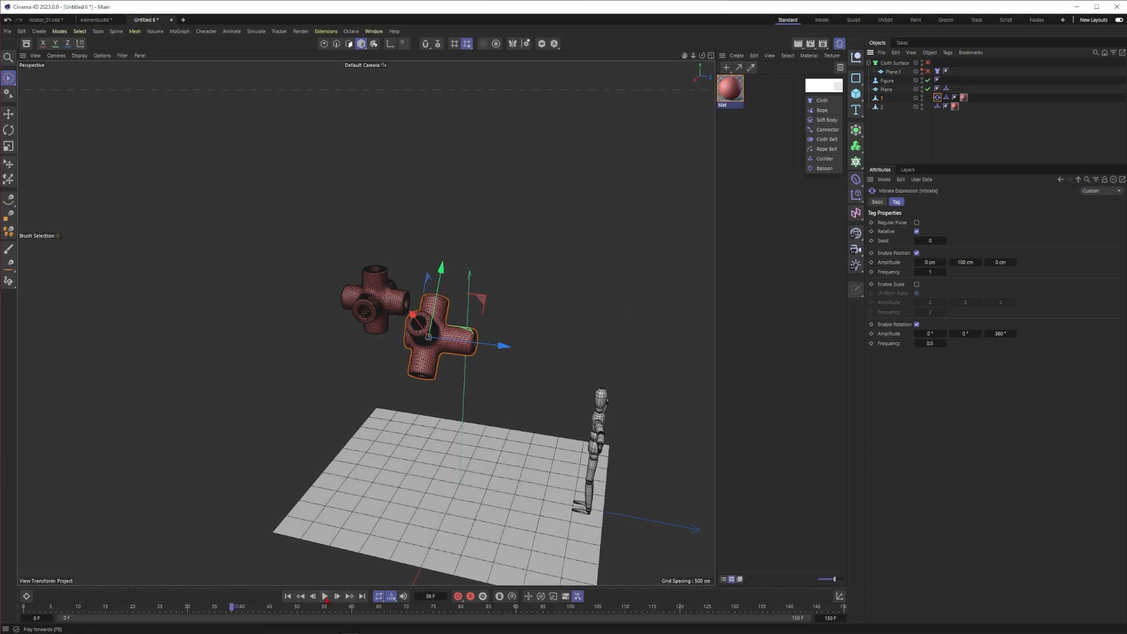
{"action": "left_click", "coordinate": [324, 597]}
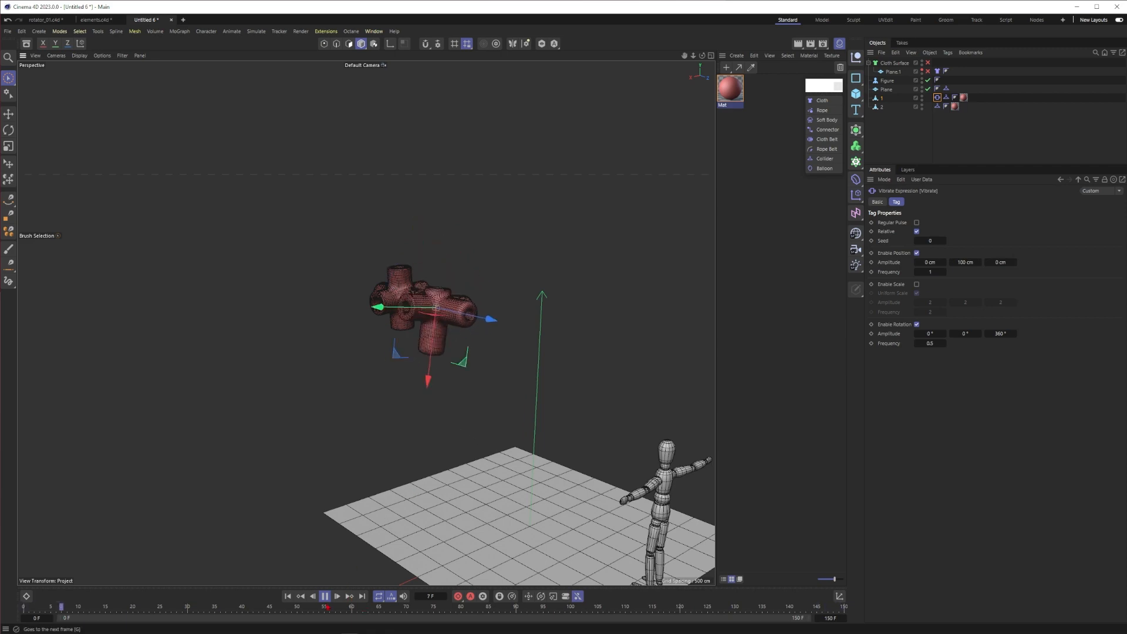
Set the Vibrate tag's position frequency to 0.7 and rotation frequency to 0.4, and play the animation
{"action": "left_click", "coordinate": [326, 598]}
{"action": "left_click_drag", "start_coordinate": [384, 292], "coordinate": [427, 304], "text": "alt"}
{"action": "scroll", "coordinate": [427, 305], "scroll_direction": "up", "scroll_amount": 3}
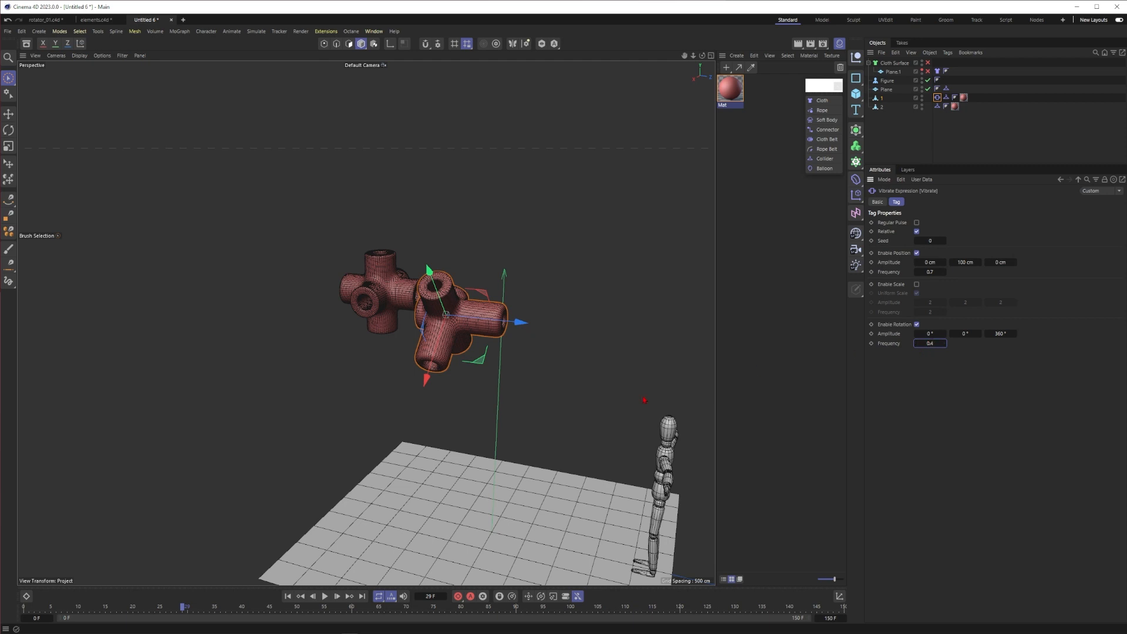
{"action": "left_click", "coordinate": [326, 597]}
{"action": "key", "text": "ctrl+shift+z"}
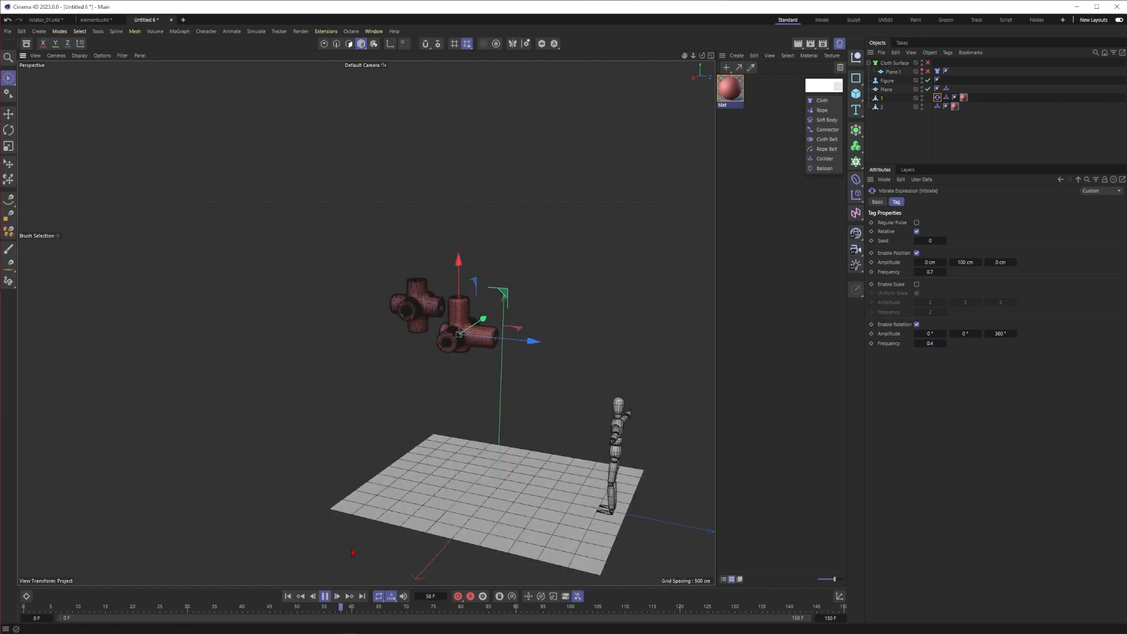
Stop playback and move pipe shape 2 along Z to about -77 cm
{"action": "left_click", "coordinate": [325, 596]}
{"action": "left_click", "coordinate": [414, 310]}
{"action": "key", "text": "ctrl+shift+y"}
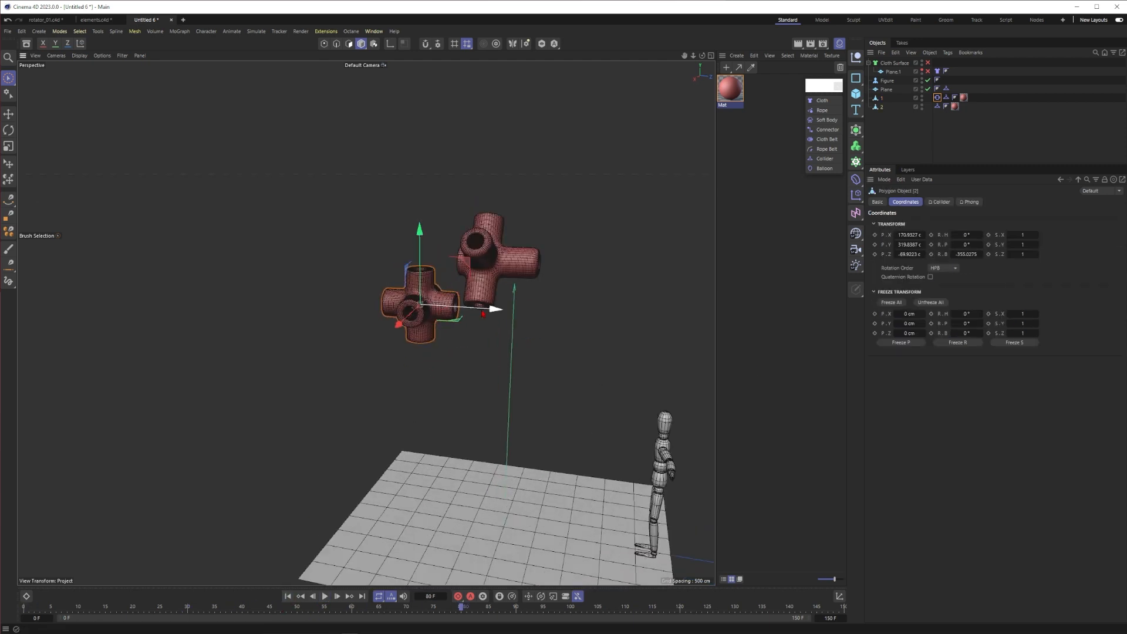
{"action": "left_click_drag", "start_coordinate": [493, 309], "coordinate": [485, 308]}
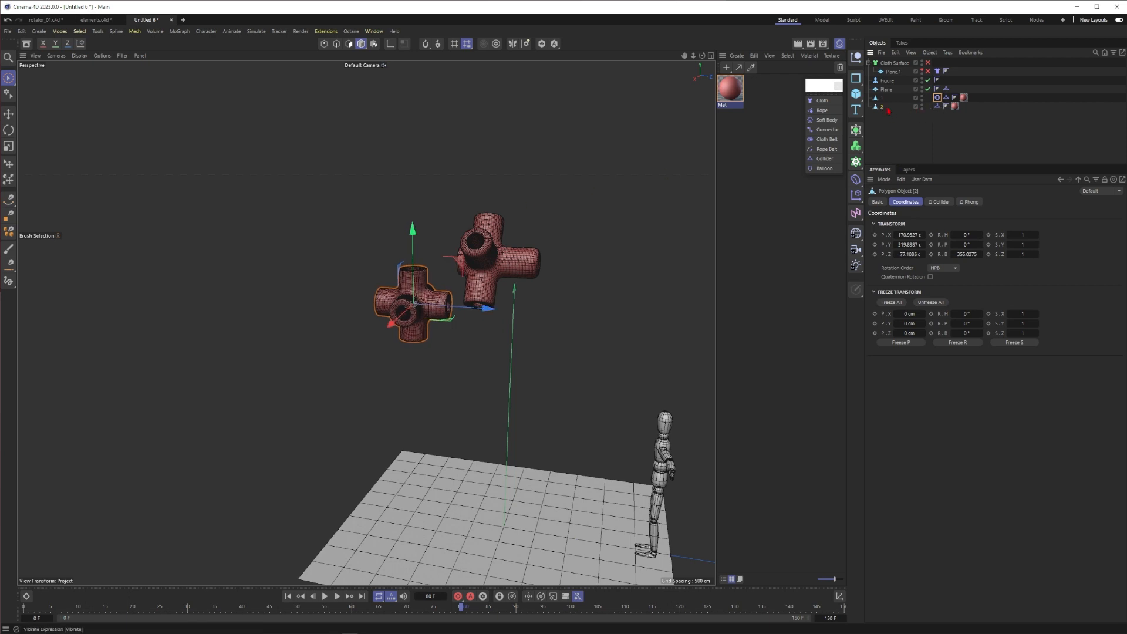
Copy the Vibrate tag to pipe shape 2 with seed 1 and play both pipes vibrating
{"action": "left_click_drag", "start_coordinate": [887, 110], "coordinate": [886, 108], "text": "ctrl"}
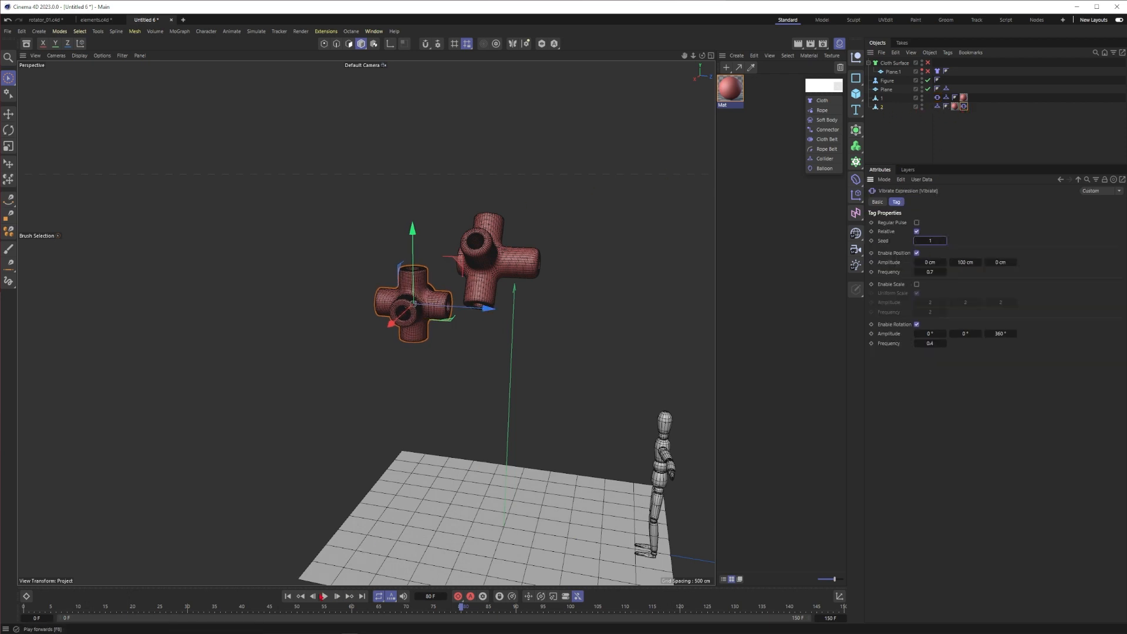
{"action": "left_click", "coordinate": [326, 596]}
{"action": "left_click_drag", "start_coordinate": [463, 293], "coordinate": [379, 296], "text": "alt"}
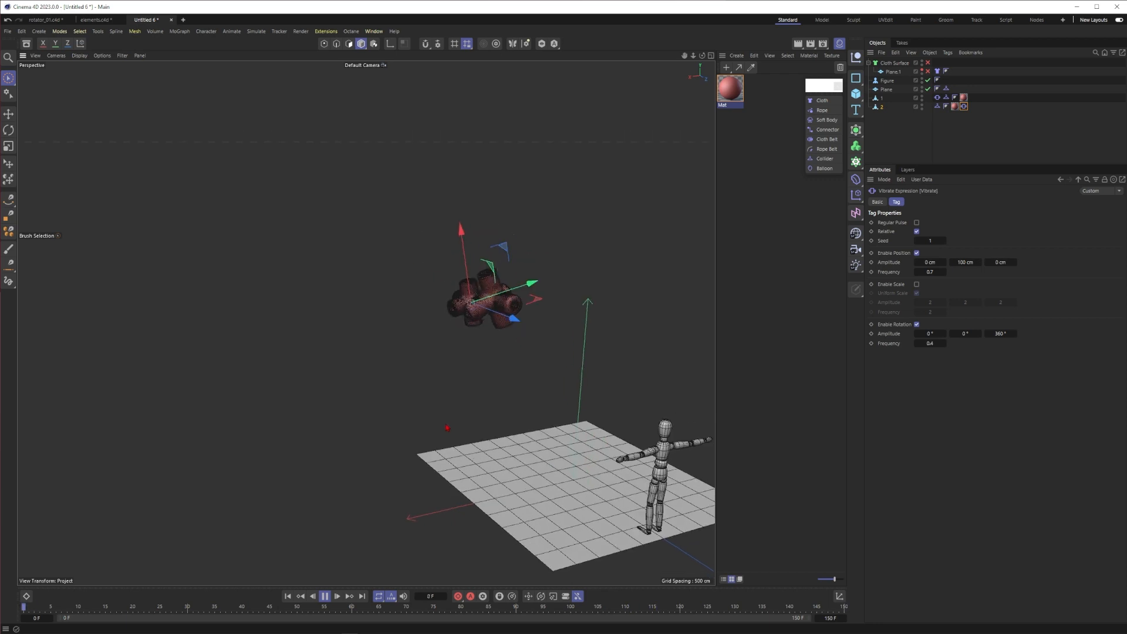
Deselect everything and switch the viewport to Gouraud shading without lines while the animation plays
{"action": "left_click", "coordinate": [992, 146]}
{"action": "mouse_move", "coordinate": [493, 292]}
{"action": "left_mouse_down", "text": "alt"}
{"action": "mouse_move", "coordinate": [559, 309]}
{"action": "mouse_move", "coordinate": [461, 298]}
{"action": "mouse_move", "coordinate": [465, 335]}
{"action": "mouse_move", "coordinate": [485, 333]}
{"action": "left_mouse_up", "text": "alt"}
{"action": "key", "text": "n"}
{"action": "key", "text": "a"}
{"action": "scroll", "coordinate": [464, 335], "scroll_direction": "up", "scroll_amount": 3}
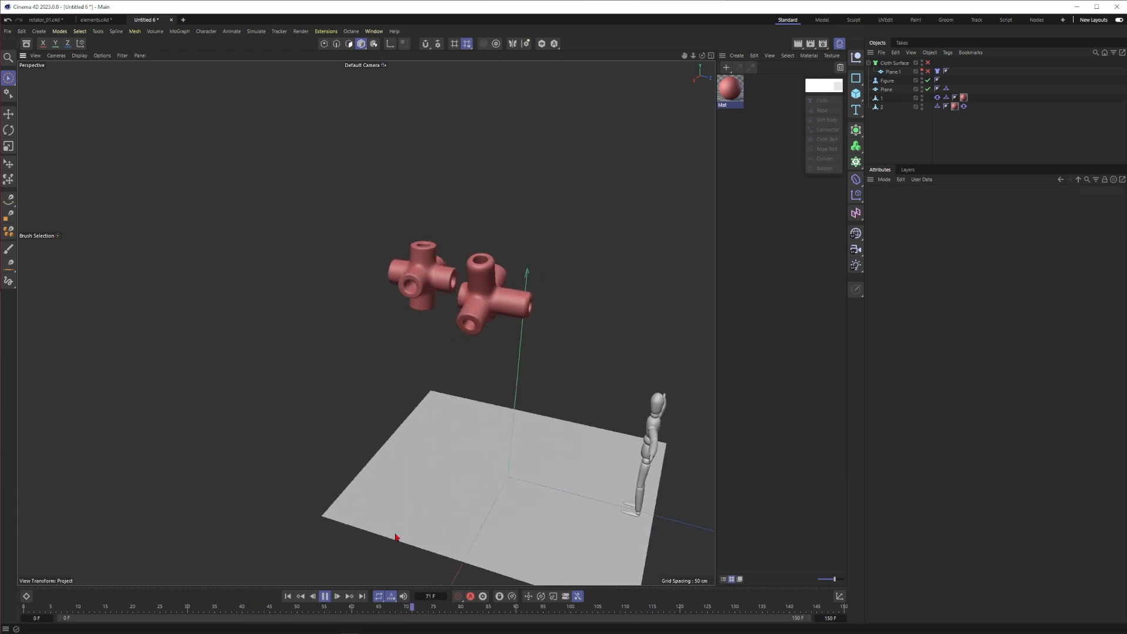
Stop playback, duplicate both pipe shapes with their tags, and move the copies along X beside the originals
{"action": "left_click", "coordinate": [325, 596]}
{"action": "mouse_move", "coordinate": [882, 122]}
{"action": "left_mouse_down"}
{"action": "mouse_move", "coordinate": [889, 104]}
{"action": "mouse_move", "coordinate": [882, 114]}
{"action": "left_mouse_up"}
{"action": "left_click_drag", "start_coordinate": [526, 296], "coordinate": [299, 298]}
{"action": "scroll", "coordinate": [421, 296], "scroll_direction": "down", "scroll_amount": 1}
{"action": "scroll", "coordinate": [422, 296], "scroll_direction": "down", "scroll_amount": 3}
Play the animation and give the Vibrate tags of pipe copies 1.1 and 2.1 different seeds
{"action": "left_click", "coordinate": [325, 596]}
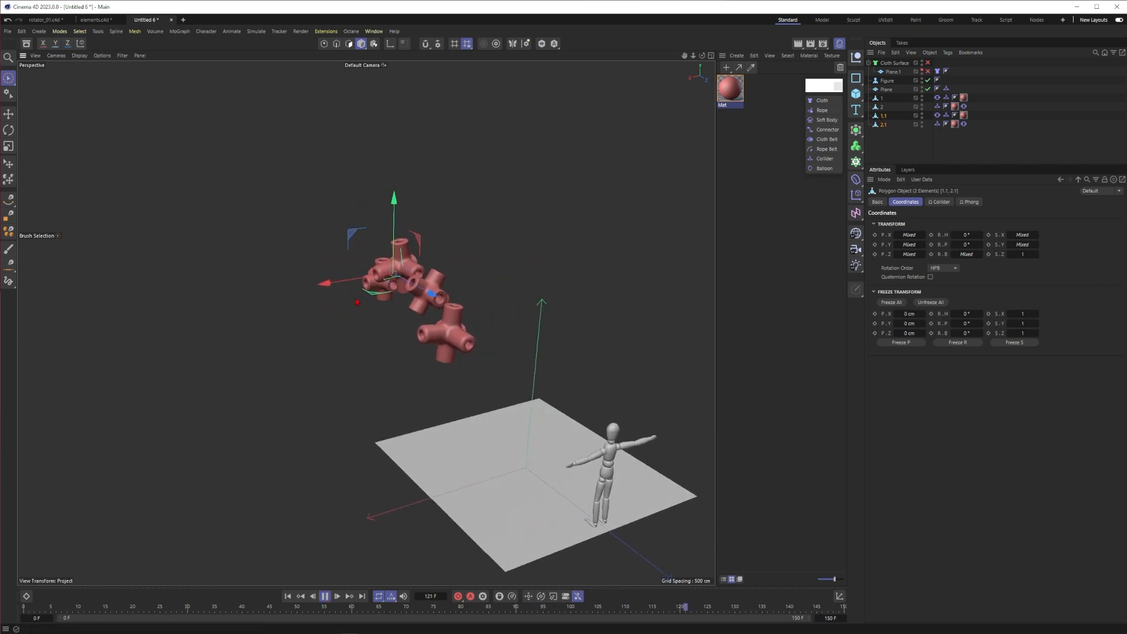
{"action": "left_click", "coordinate": [937, 115]}
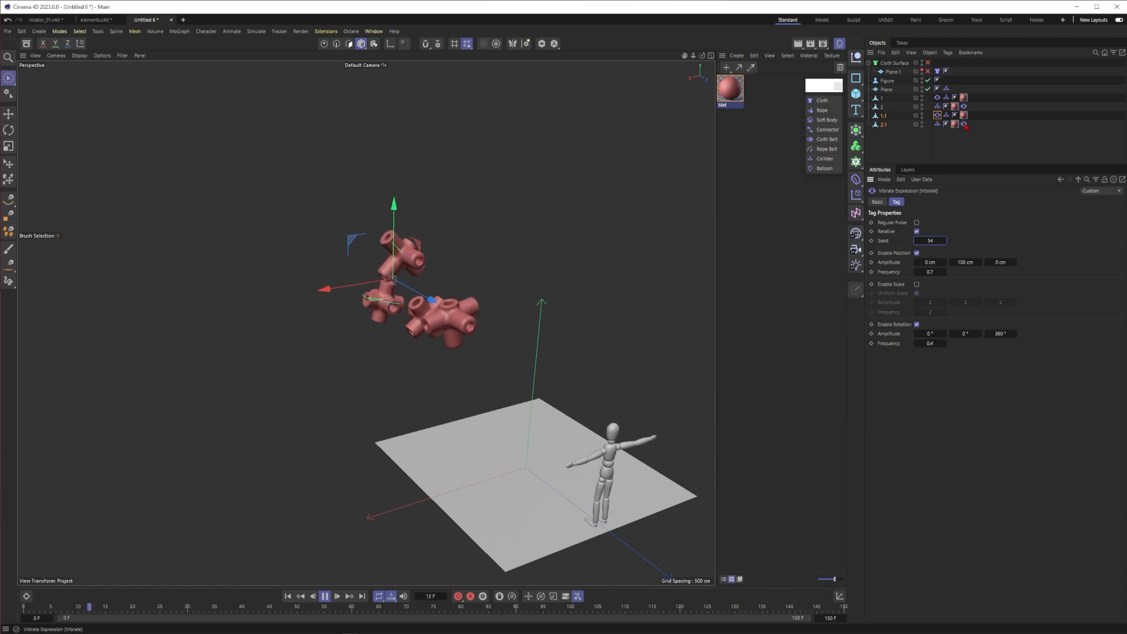
{"action": "left_click", "coordinate": [964, 125]}
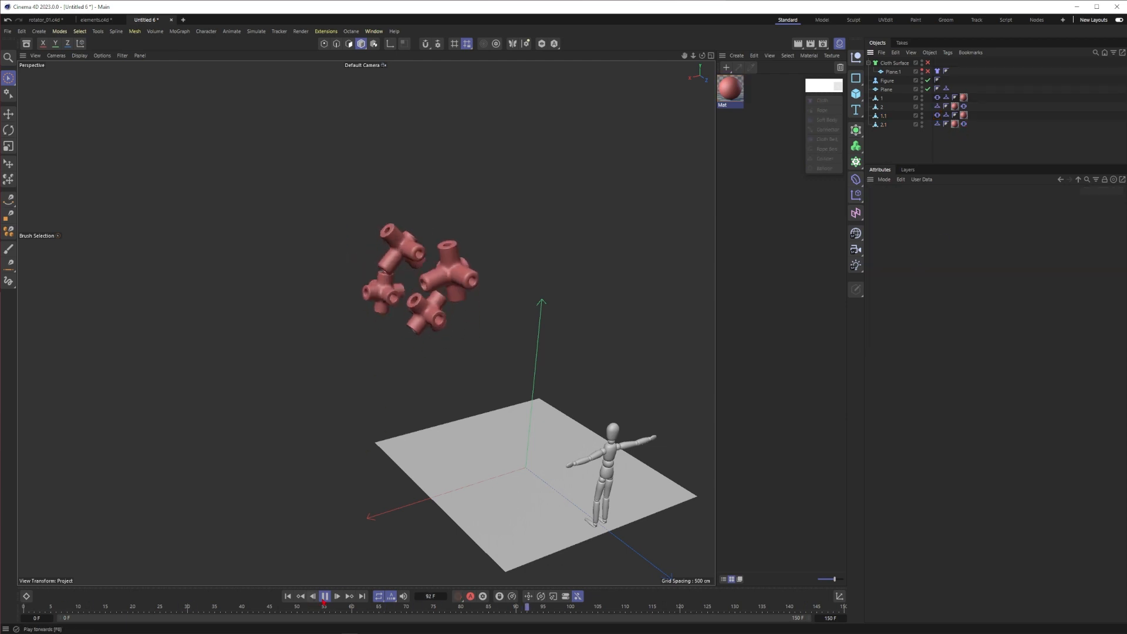
Duplicate all four pipe shapes and move the new copies along X to form a separate group
{"action": "left_click_drag", "start_coordinate": [994, 96], "coordinate": [811, 128]}
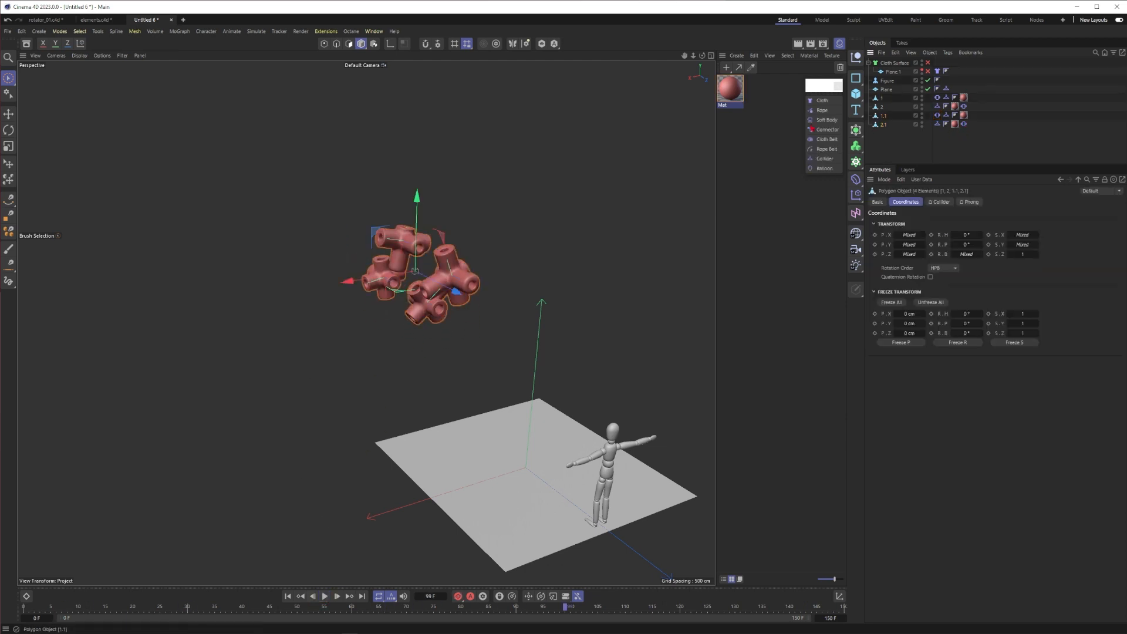
{"action": "left_click_drag", "start_coordinate": [882, 131], "coordinate": [882, 133], "text": "ctrl"}
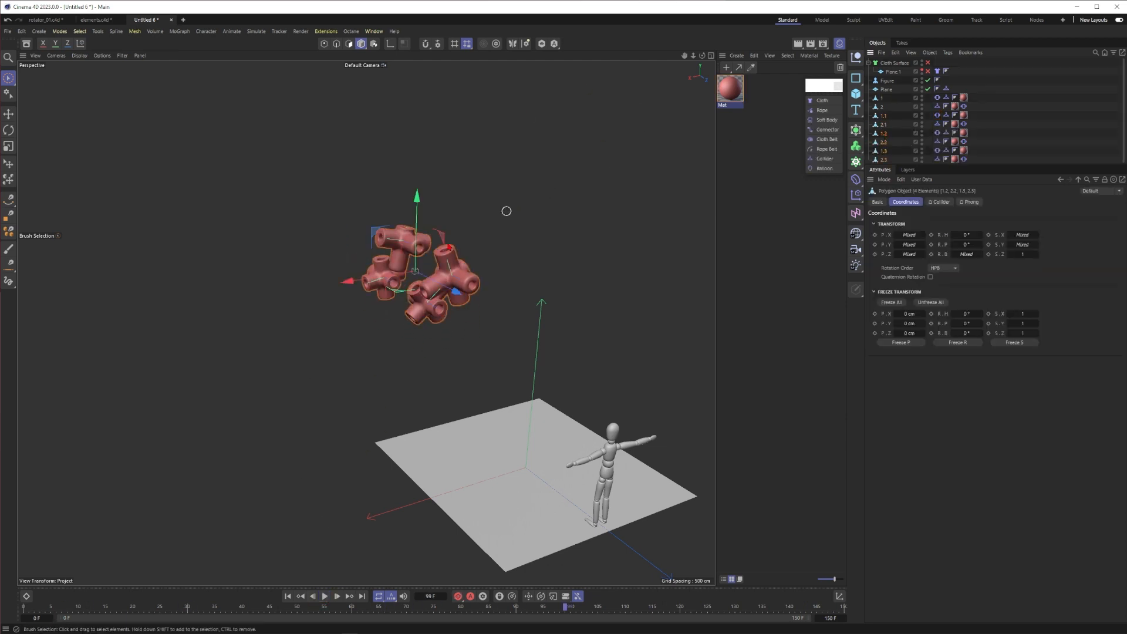
{"action": "left_click_drag", "start_coordinate": [419, 307], "coordinate": [370, 298], "text": "alt"}
{"action": "left_click_drag", "start_coordinate": [383, 233], "coordinate": [491, 234]}
Vary the Vibrate seeds of the second group's pipe copies and play all eight pipes vibrating
{"action": "left_click", "coordinate": [963, 141]}
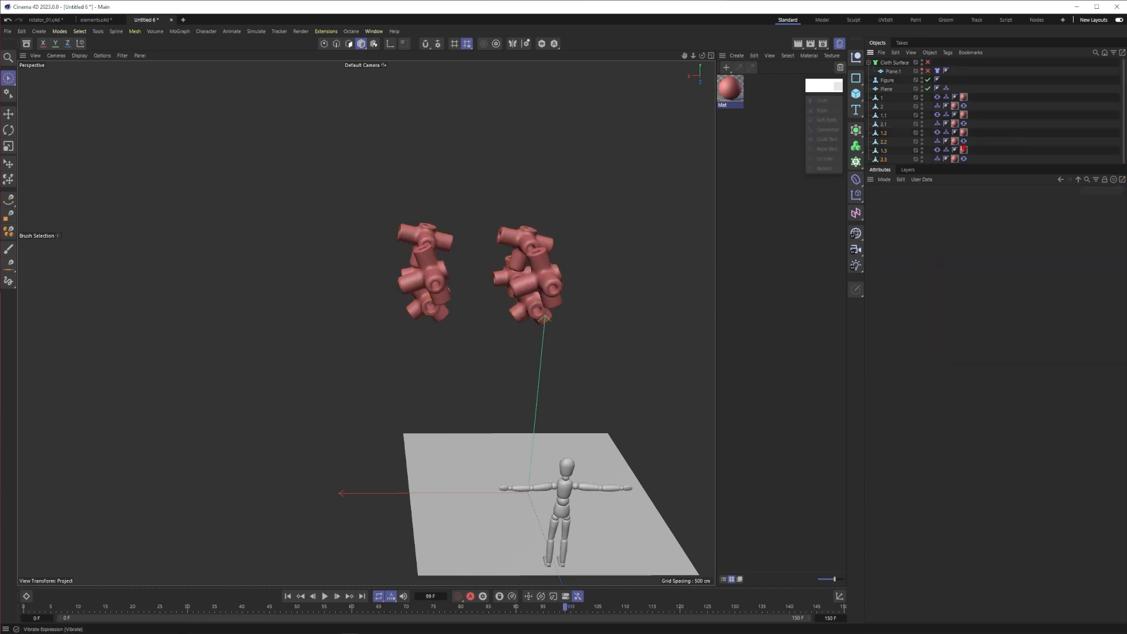
{"action": "left_click", "coordinate": [937, 150]}
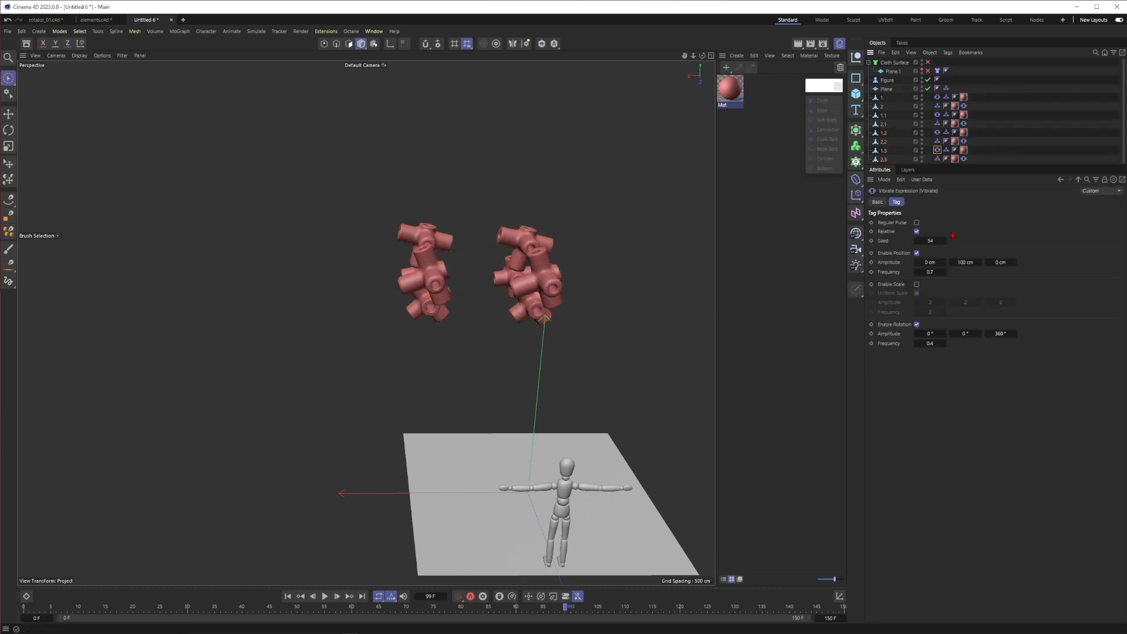
{"action": "left_click", "coordinate": [935, 167]}
{"action": "left_click", "coordinate": [326, 598]}
{"action": "left_click_drag", "start_coordinate": [147, 264], "coordinate": [209, 284], "text": "alt"}
{"action": "left_click_drag", "start_coordinate": [399, 330], "coordinate": [417, 311], "text": "alt"}
{"action": "left_click", "coordinate": [325, 596]}
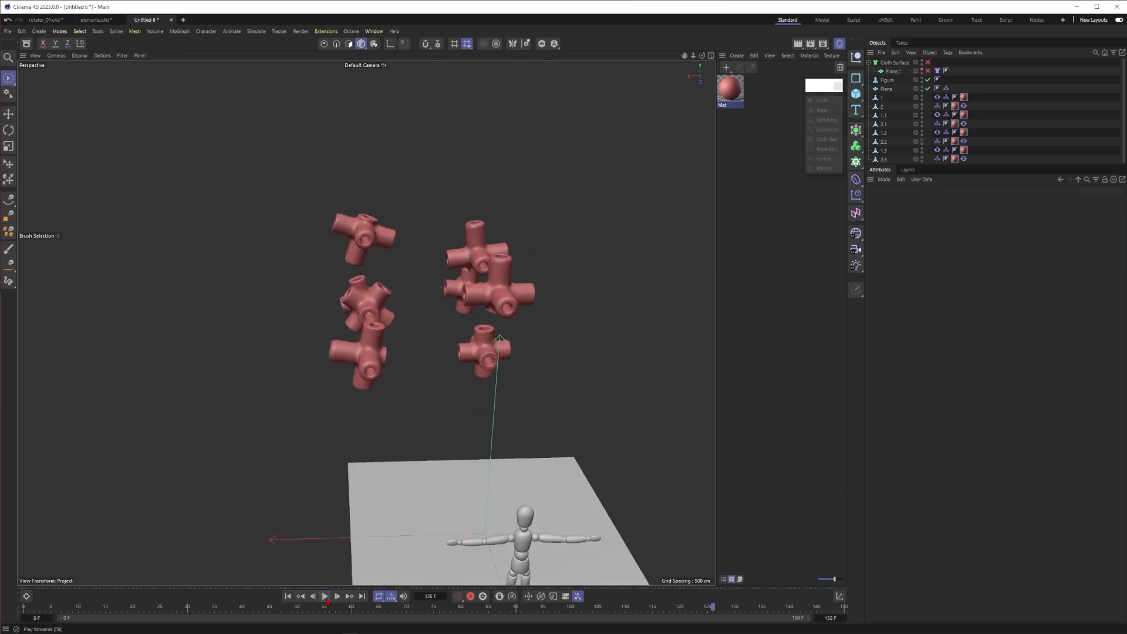
Rewind to the start, re-enable the cloth plane, and raise it above the pipe groups to about Y 541 cm
{"action": "left_click", "coordinate": [288, 597]}
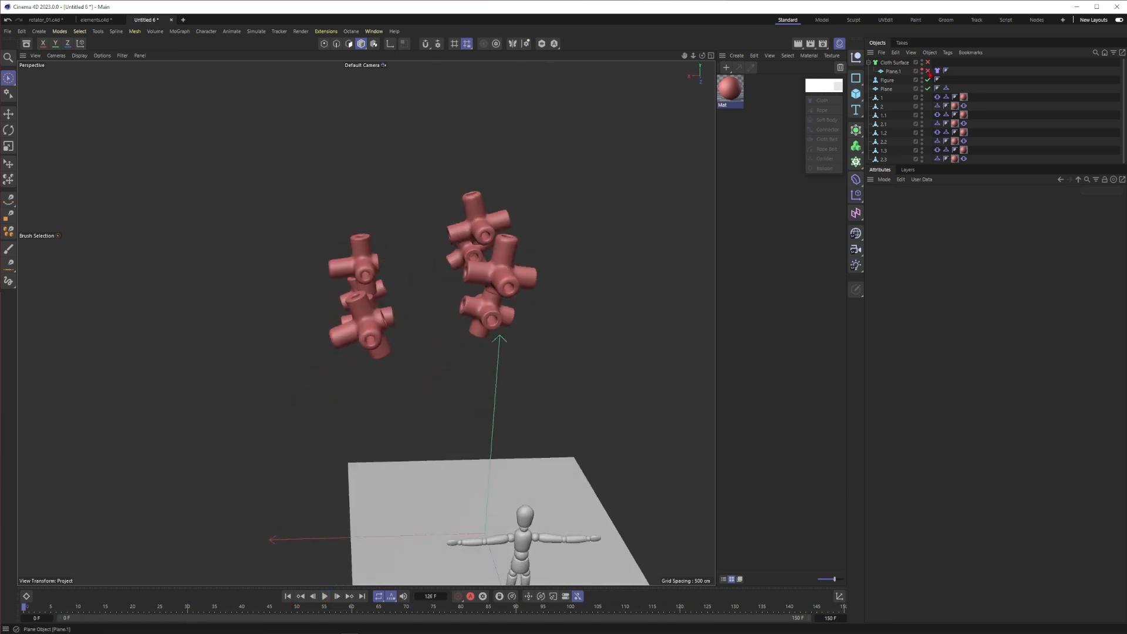
{"action": "left_click", "coordinate": [927, 71]}
{"action": "right_click_drag", "start_coordinate": [463, 294], "coordinate": [432, 308], "text": "alt"}
{"action": "left_click_drag", "start_coordinate": [432, 308], "coordinate": [438, 294], "text": "alt"}
{"action": "left_click", "coordinate": [437, 293]}
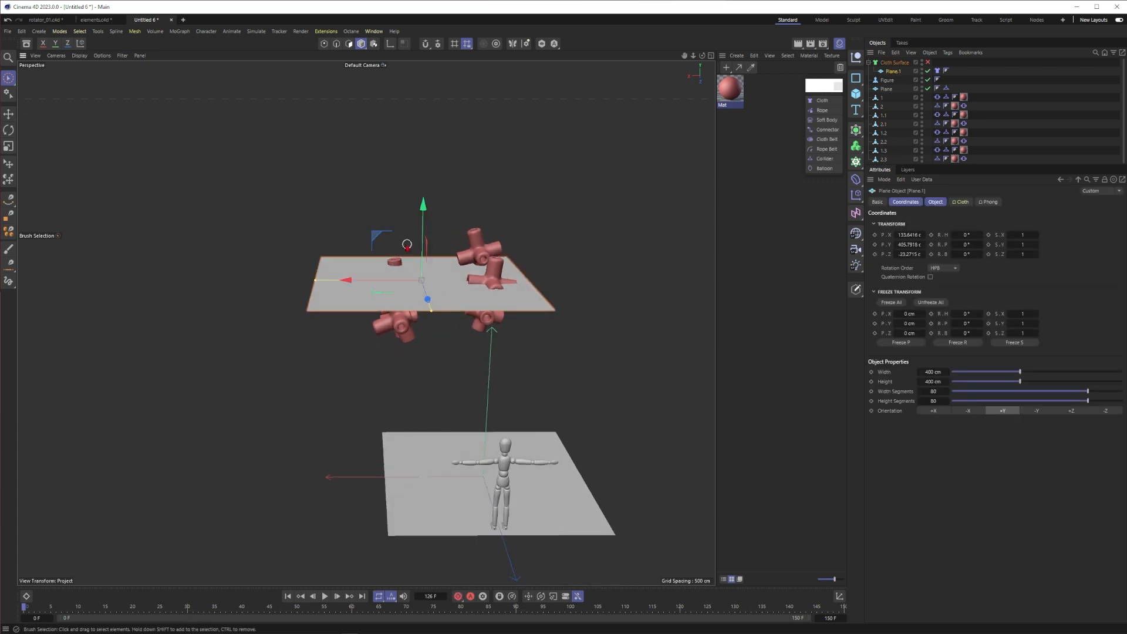
{"action": "left_click", "coordinate": [383, 205]}
{"action": "left_click_drag", "start_coordinate": [423, 202], "coordinate": [449, 123]}
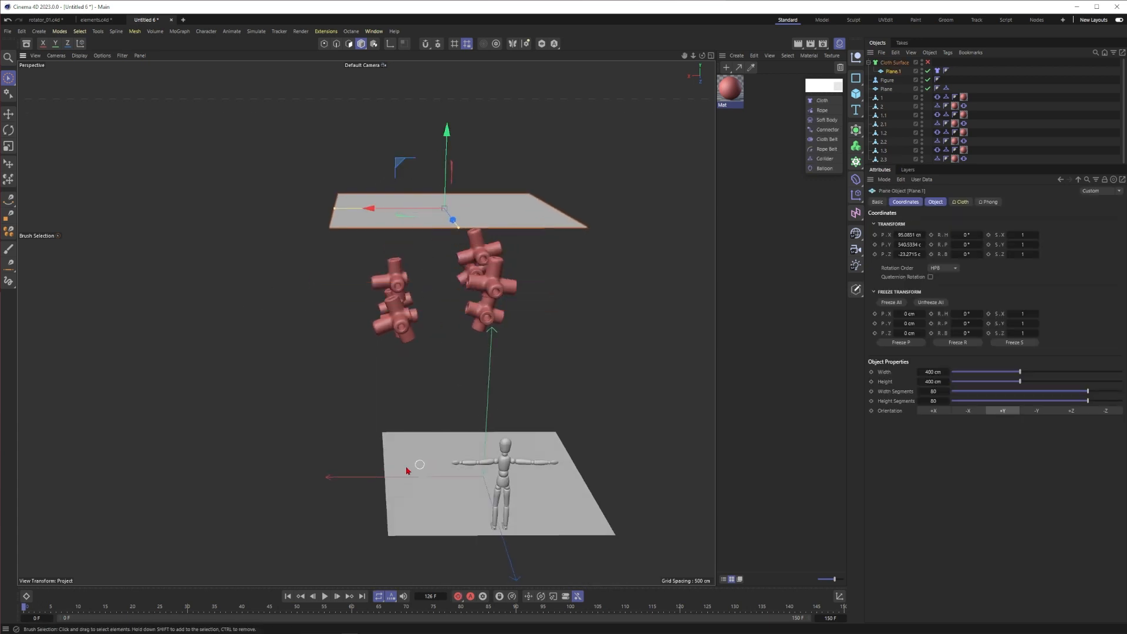
Delete the floor plane and the figure from the scene
{"action": "left_click", "coordinate": [441, 453]}
{"action": "key", "text": "Delete"}
{"action": "left_click", "coordinate": [500, 458]}
{"action": "key", "text": "Delete"}
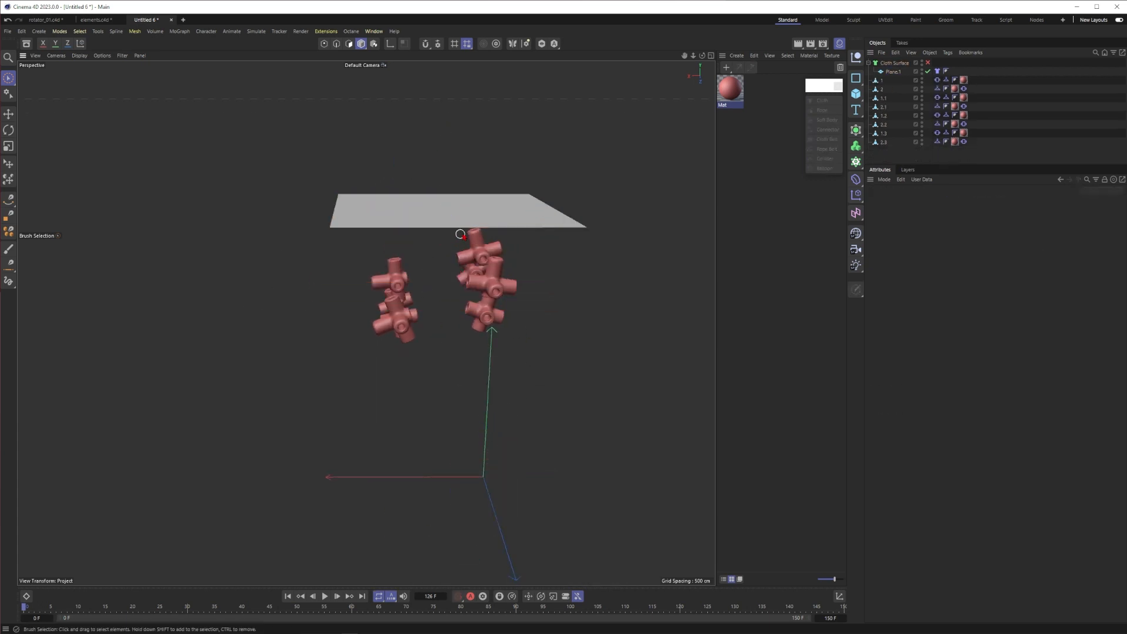
Widen the cloth plane to 600 cm so it spans both pipe groups
{"action": "left_click_drag", "start_coordinate": [463, 231], "coordinate": [421, 218], "text": "alt"}
{"action": "middle_click_drag", "start_coordinate": [421, 218], "coordinate": [435, 280], "text": "alt"}
{"action": "right_click_drag", "start_coordinate": [435, 281], "coordinate": [427, 271], "text": "alt"}
{"action": "left_click", "coordinate": [452, 252]}
{"action": "left_click_drag", "start_coordinate": [443, 276], "coordinate": [408, 263], "text": "alt"}
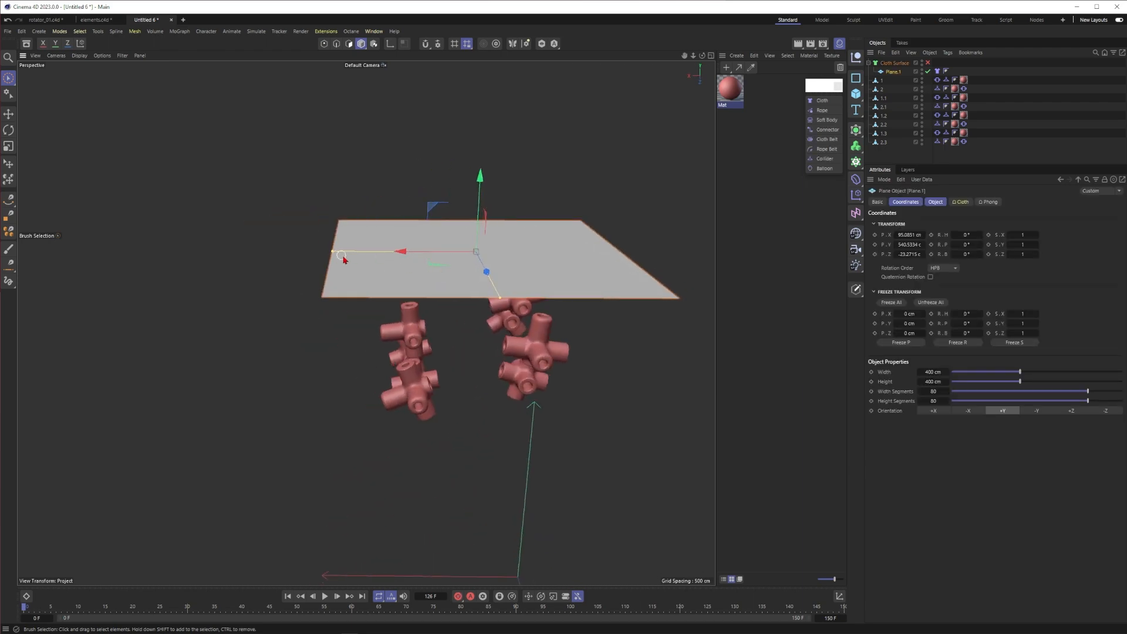
{"action": "left_click_drag", "start_coordinate": [324, 253], "coordinate": [233, 256]}
{"action": "right_click_drag", "start_coordinate": [405, 265], "coordinate": [358, 264], "text": "alt"}
{"action": "left_click_drag", "start_coordinate": [358, 264], "coordinate": [420, 270], "text": "alt"}
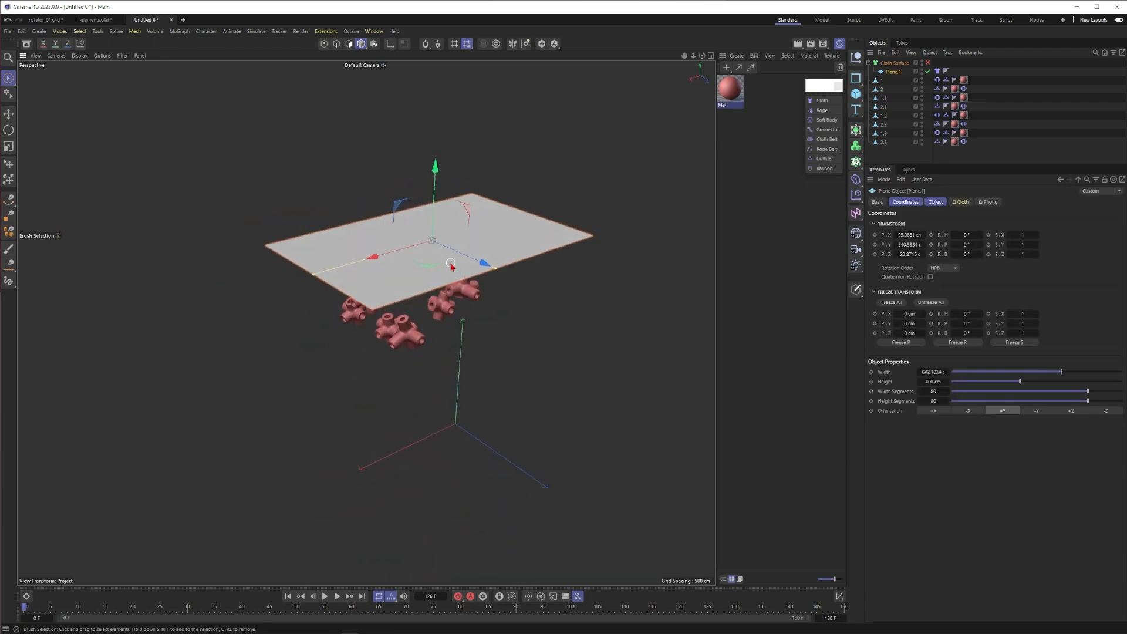
{"action": "scroll", "coordinate": [447, 247], "scroll_direction": "up", "scroll_amount": 6}
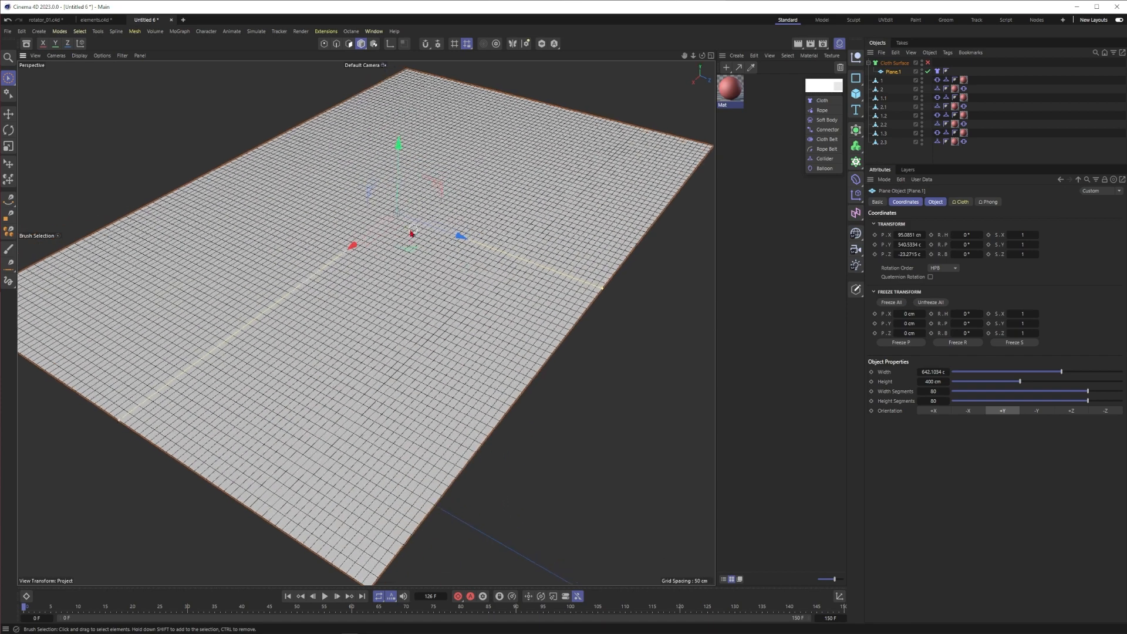
{"action": "type", "text": "0"}
{"action": "key", "text": "Return"}
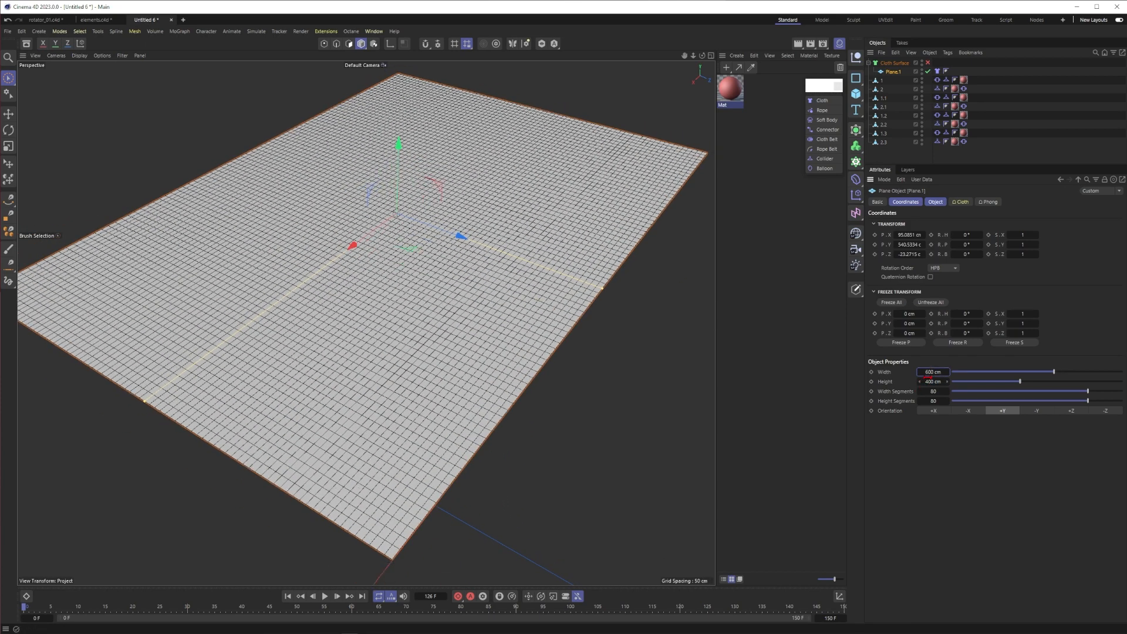
Set the cloth plane to 60 width segments and 40 height segments, and clear the attribute selection
{"action": "left_click", "coordinate": [926, 394]}
{"action": "type", "text": "60"}
{"action": "key", "text": "Return"}
{"action": "left_click", "coordinate": [925, 405]}
{"action": "type", "text": "40"}
{"action": "key", "text": "Return"}
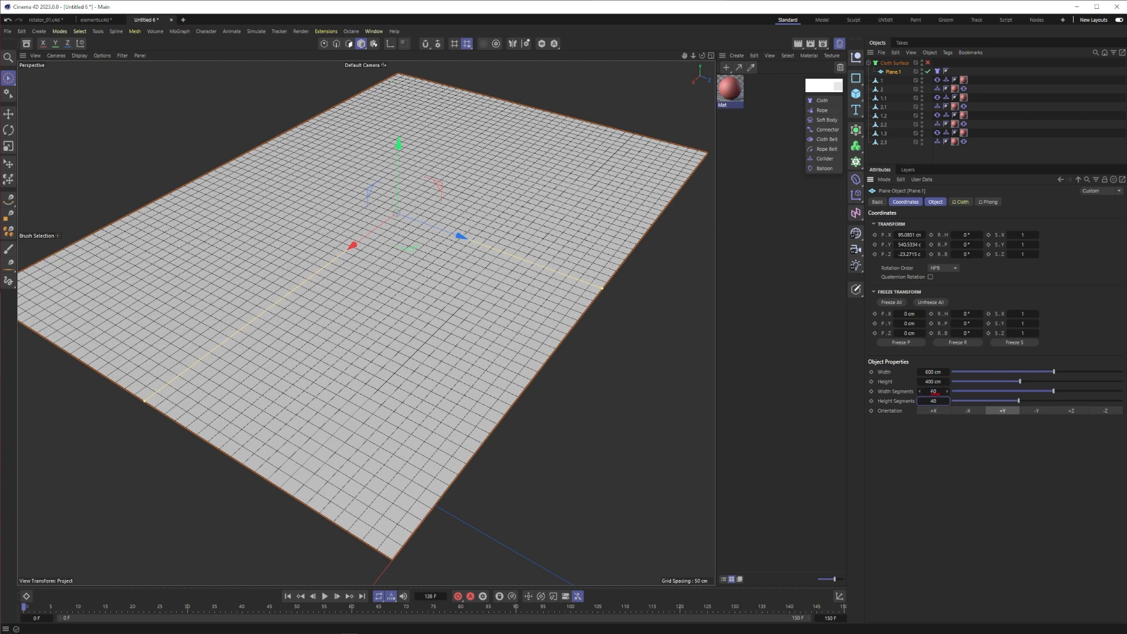
{"action": "left_click", "coordinate": [792, 348]}
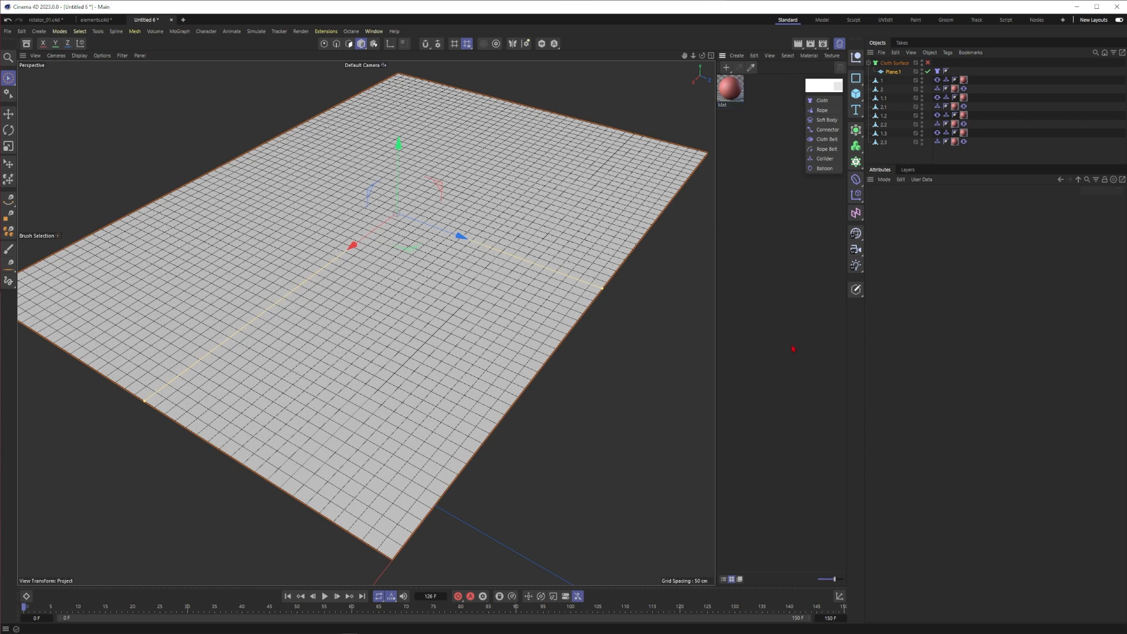
Play the cloth drop over the vibrating pipes to about frame 54, pause it, and switch the viewport to Gouraud shading without lines
{"action": "scroll", "coordinate": [465, 269], "scroll_direction": "down", "scroll_amount": 5}
{"action": "left_click_drag", "start_coordinate": [522, 376], "coordinate": [473, 360], "text": "alt"}
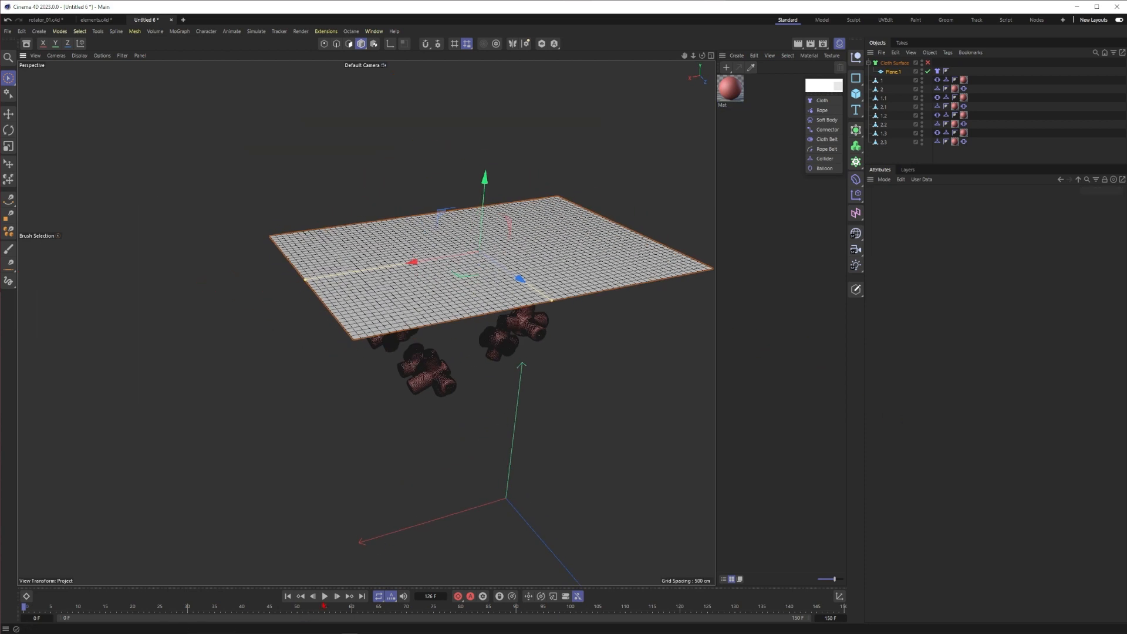
{"action": "left_click", "coordinate": [325, 596]}
{"action": "left_click", "coordinate": [325, 595]}
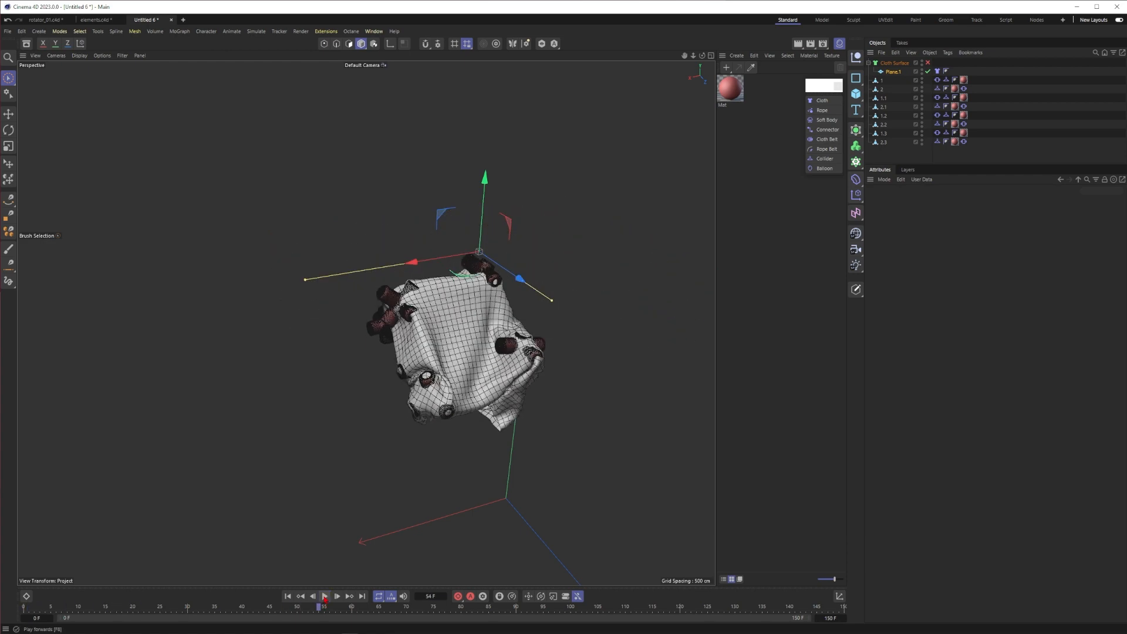
{"action": "key", "text": "n"}
{"action": "key", "text": "a"}
{"action": "left_click_drag", "start_coordinate": [414, 314], "coordinate": [427, 311], "text": "alt"}
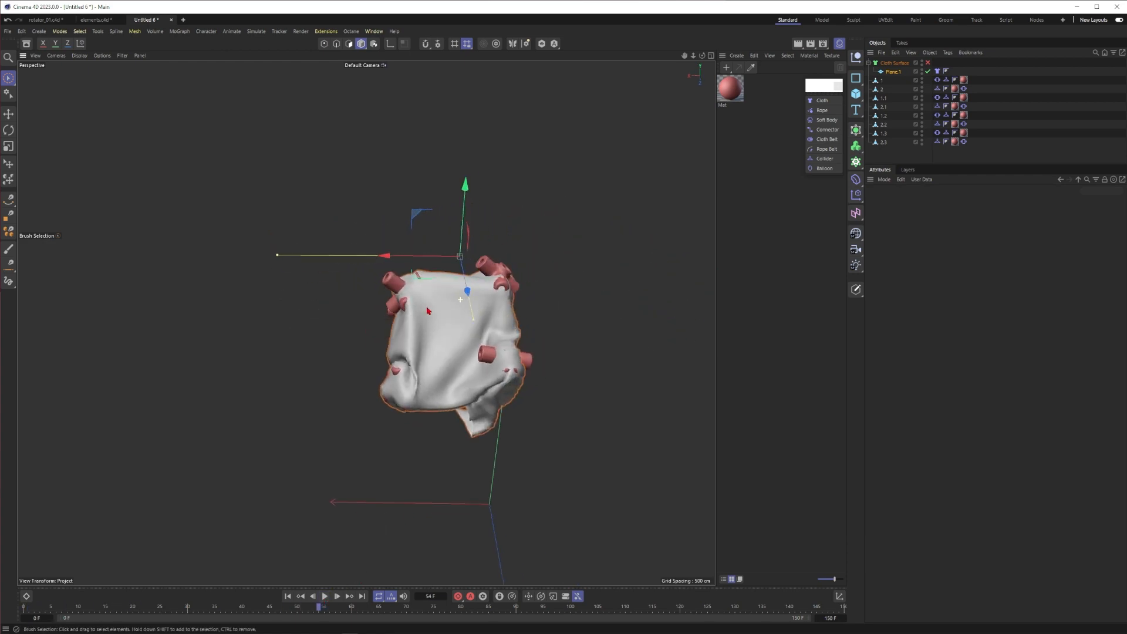
{"action": "scroll", "coordinate": [434, 307], "scroll_direction": "up", "scroll_amount": 4}
Replay the cloth drop in the shaded view to about frame 50 and rewind to the start
{"action": "left_click", "coordinate": [287, 596]}
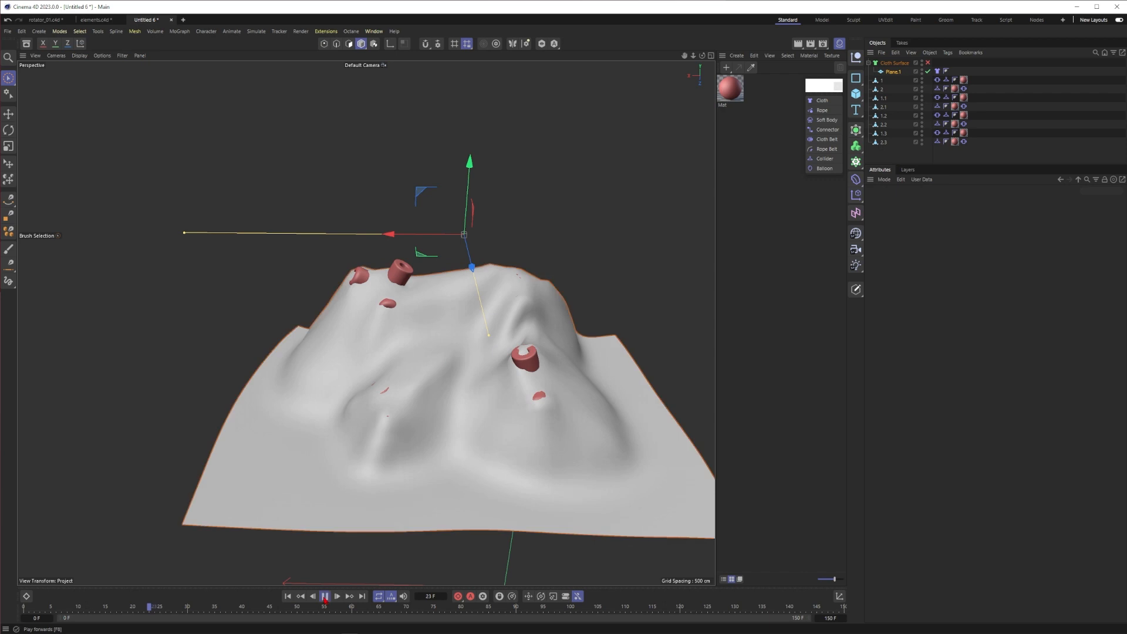
{"action": "left_click", "coordinate": [324, 596]}
{"action": "left_click", "coordinate": [325, 598]}
{"action": "left_click", "coordinate": [288, 596]}
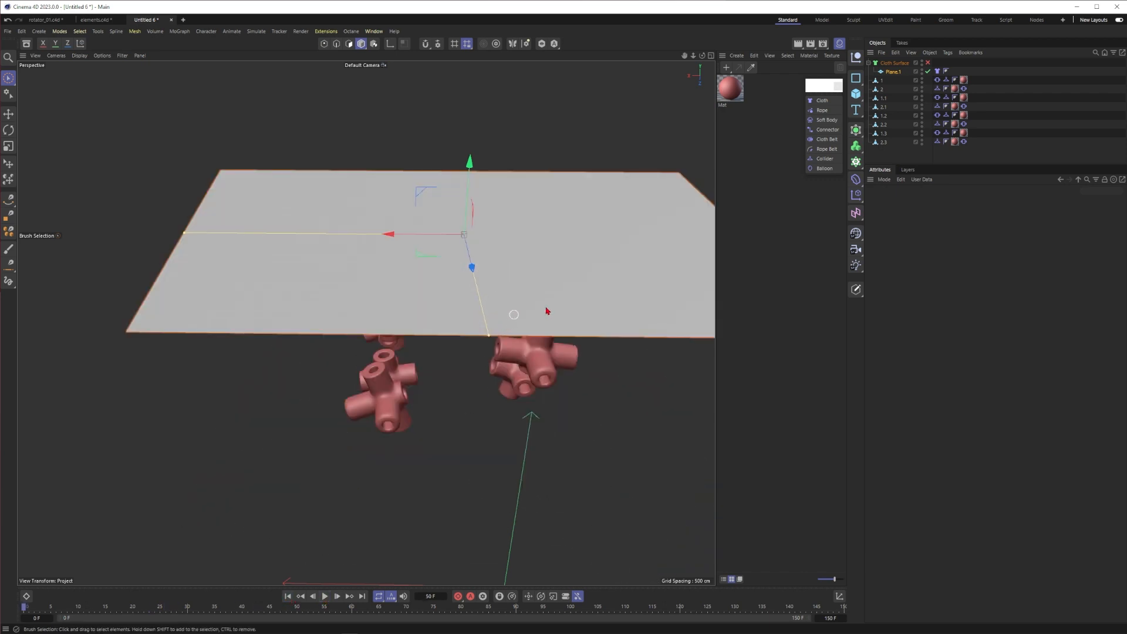
Set the project's simulation substeps to 30 and replay the cloth drop from the start, viewing it from several sides
{"action": "key", "text": "ctrl+d"}
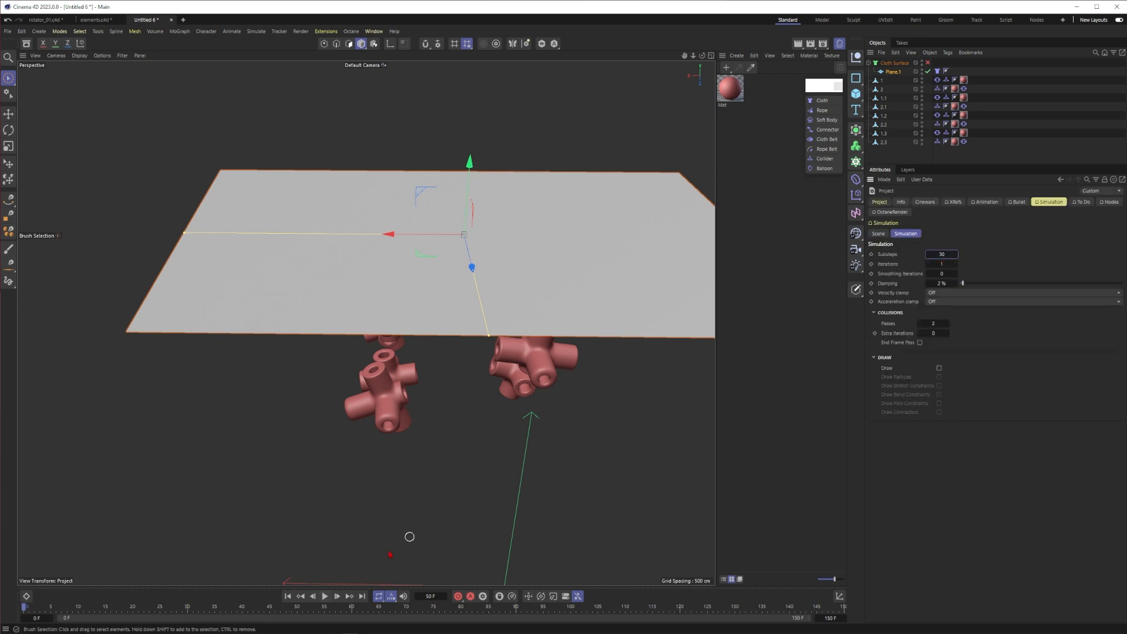
{"action": "left_click", "coordinate": [325, 596]}
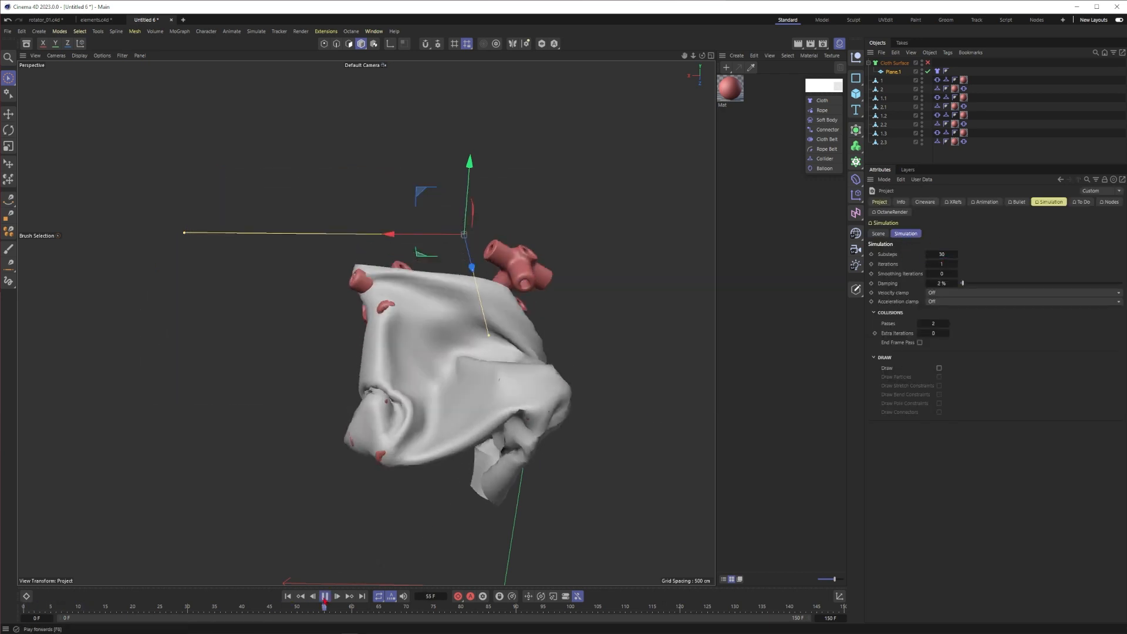
{"action": "left_click", "coordinate": [321, 598]}
{"action": "left_click_drag", "start_coordinate": [396, 311], "coordinate": [460, 296], "text": "alt"}
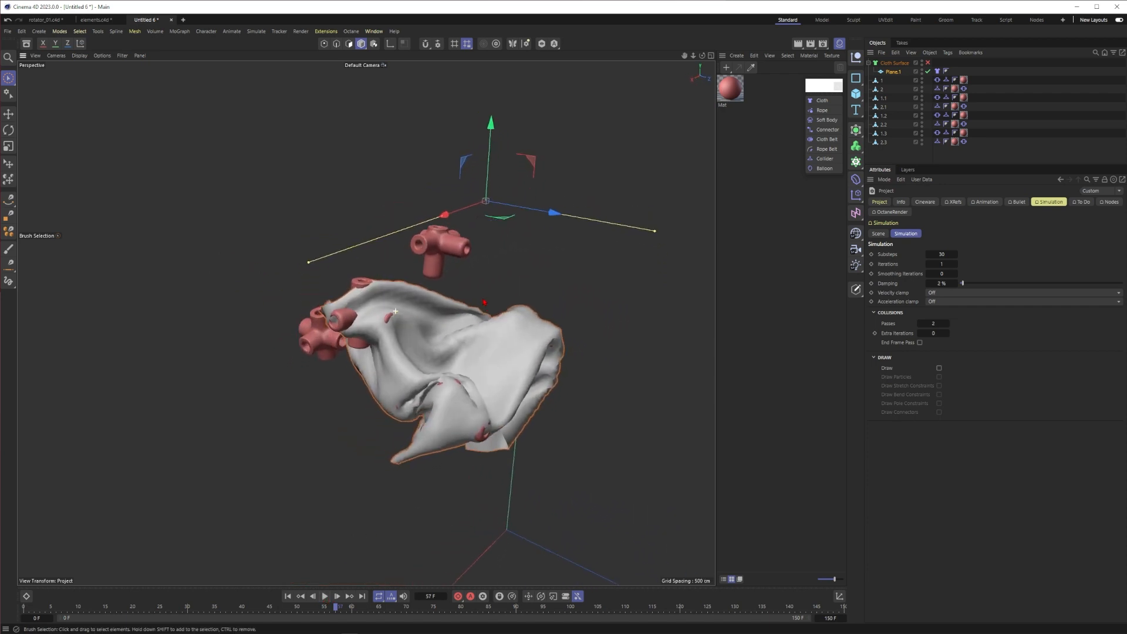
{"action": "scroll", "coordinate": [460, 295], "scroll_direction": "down", "scroll_amount": 5}
{"action": "scroll", "coordinate": [460, 295], "scroll_direction": "up", "scroll_amount": 2}
{"action": "left_click", "coordinate": [287, 596]}
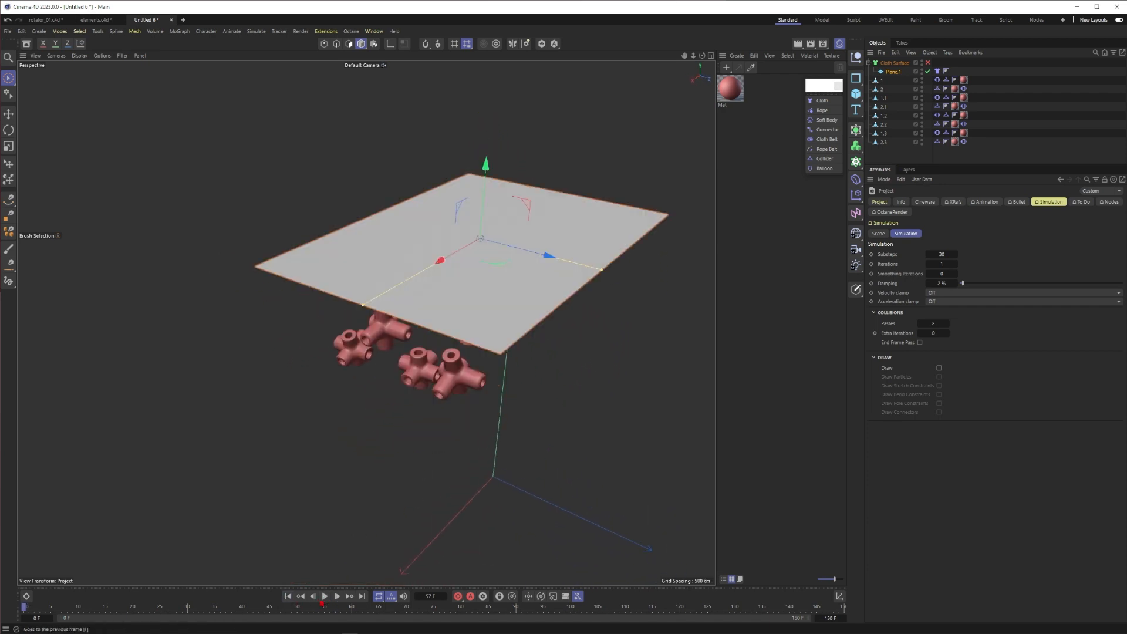
{"action": "left_click", "coordinate": [324, 596]}
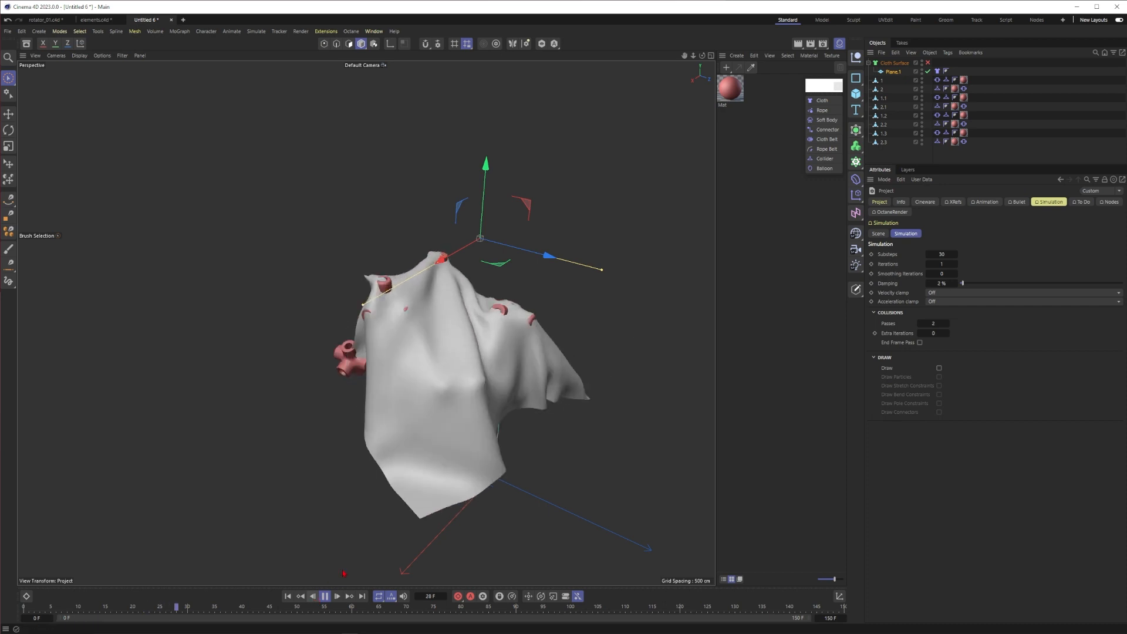
{"action": "left_click", "coordinate": [324, 596]}
Raise the cloth plane to 120 width segments and 80 height segments, and rewind to the start
{"action": "left_click", "coordinate": [938, 72]}
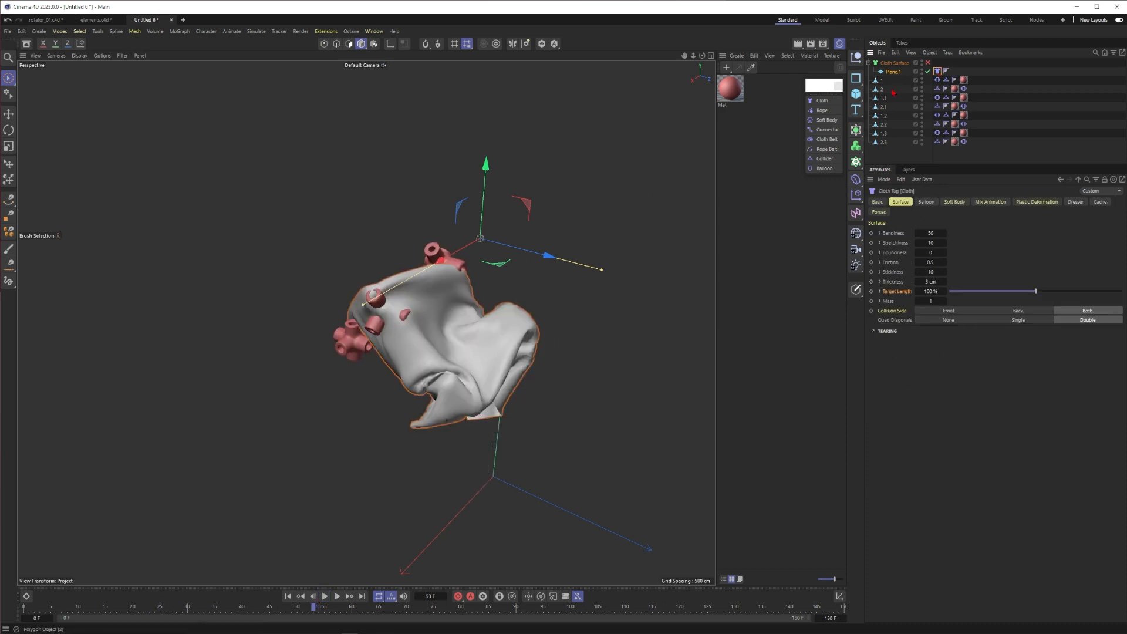
{"action": "left_click", "coordinate": [893, 72]}
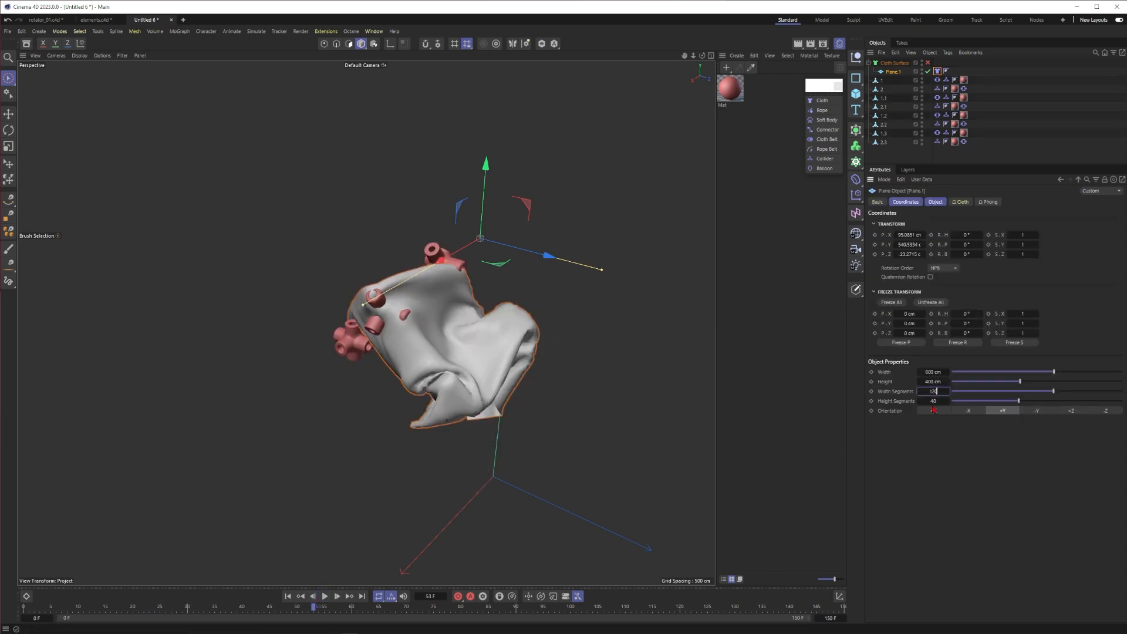
{"action": "key", "text": "Tab"}
{"action": "type", "text": "80"}
{"action": "key", "text": "Return"}
{"action": "left_click", "coordinate": [288, 596]}
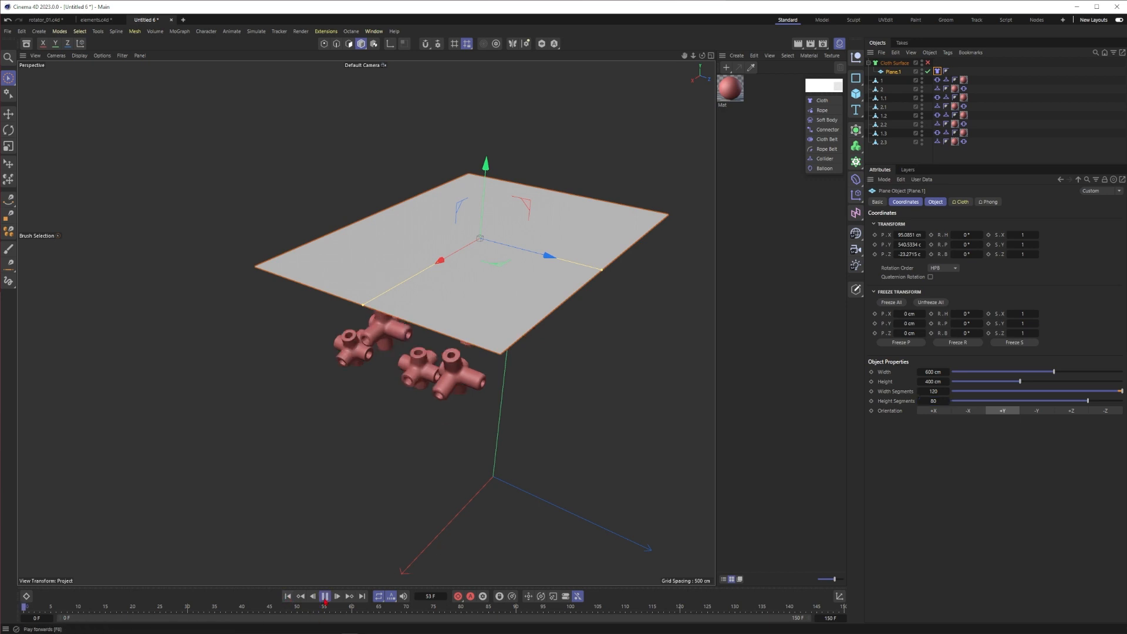
Play the denser cloth's simulation and examine how it folds over the pipes from different angles
{"action": "left_click", "coordinate": [324, 596]}
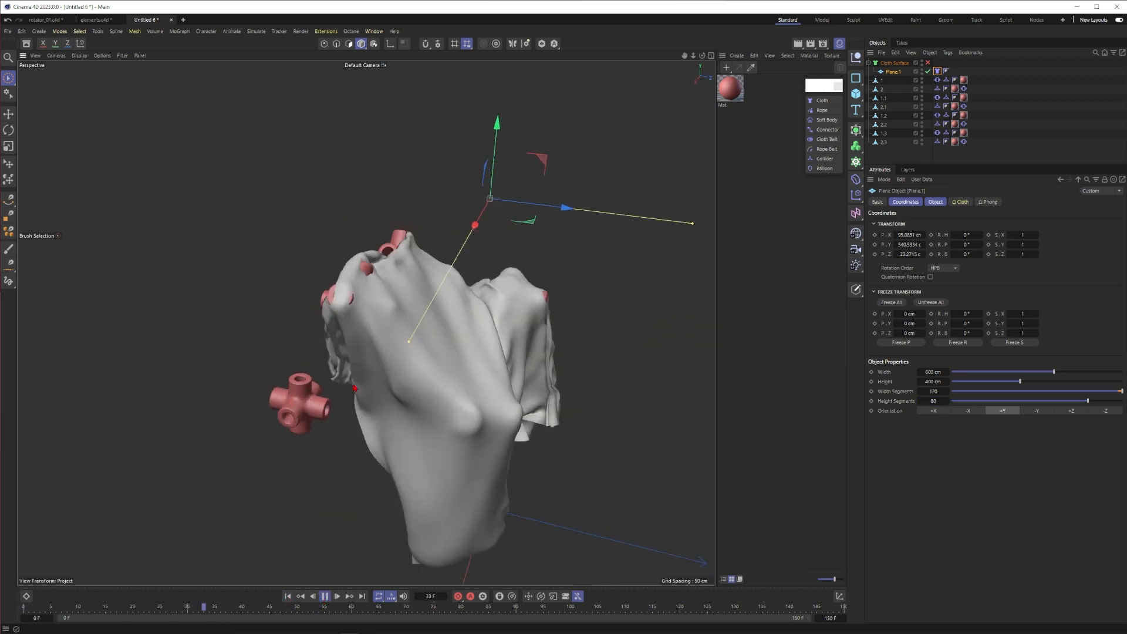
{"action": "right_click_drag", "start_coordinate": [441, 354], "coordinate": [317, 375], "text": "alt"}
{"action": "left_click", "coordinate": [288, 596]}
{"action": "left_click", "coordinate": [324, 596]}
{"action": "right_click_drag", "start_coordinate": [447, 349], "coordinate": [367, 384], "text": "alt"}
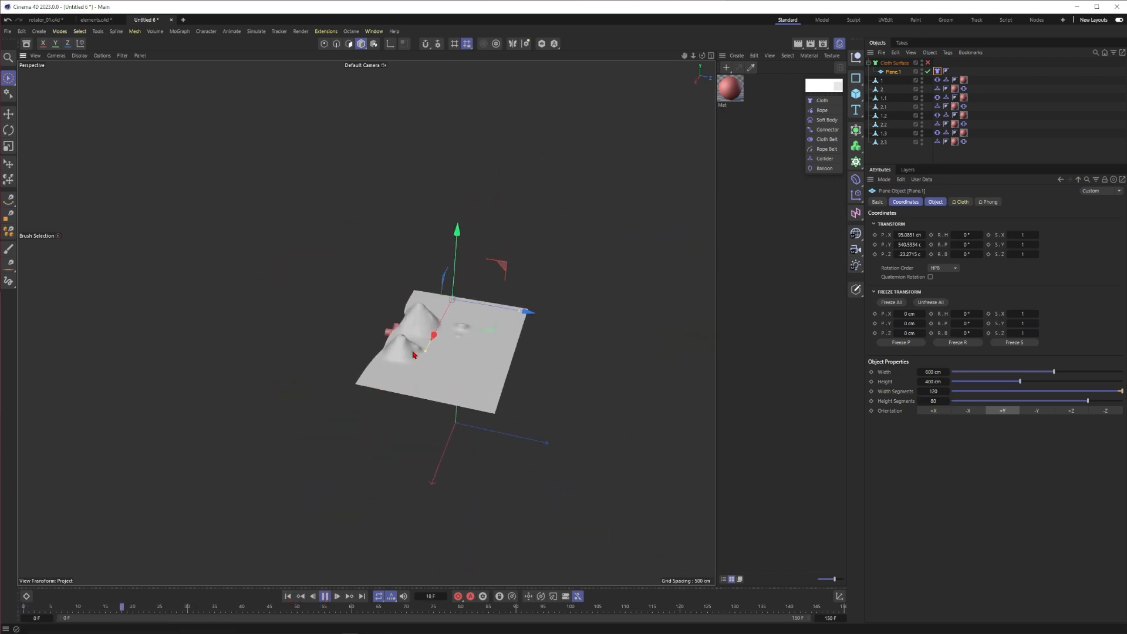
{"action": "left_click_drag", "start_coordinate": [496, 389], "coordinate": [452, 372], "text": "alt"}
{"action": "right_click_drag", "start_coordinate": [453, 372], "coordinate": [469, 360], "text": "alt"}
{"action": "left_click", "coordinate": [325, 596]}
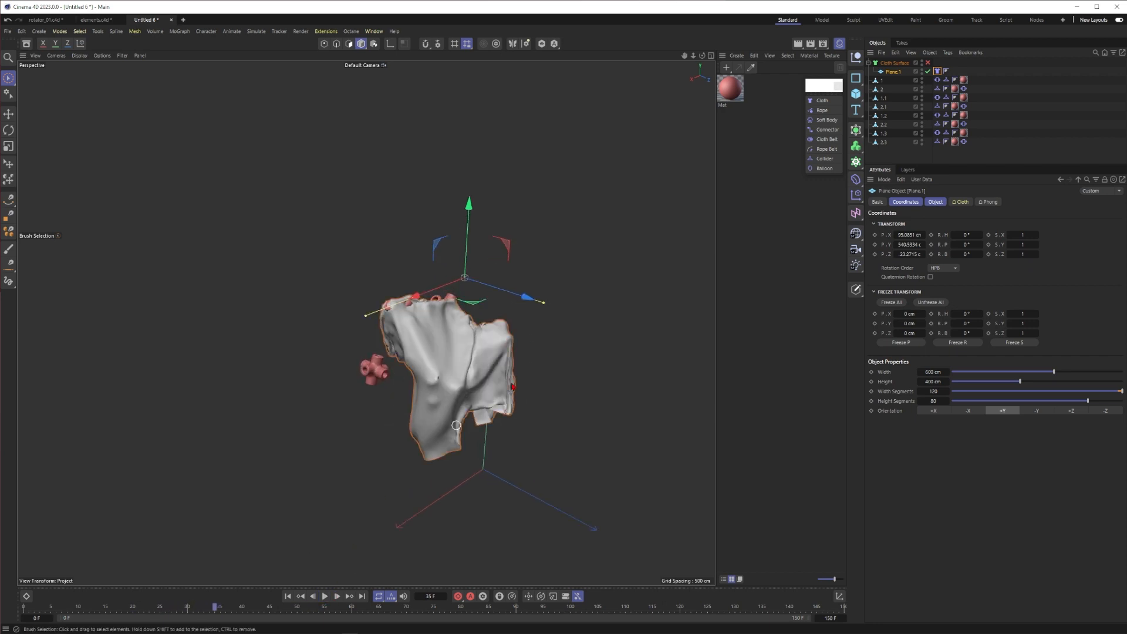
Add a Figure as a scale reference and move it beside the pipes to about Z 223 cm
{"action": "left_click", "coordinate": [907, 154]}
{"action": "left_click", "coordinate": [856, 94]}
{"action": "left_click", "coordinate": [884, 173]}
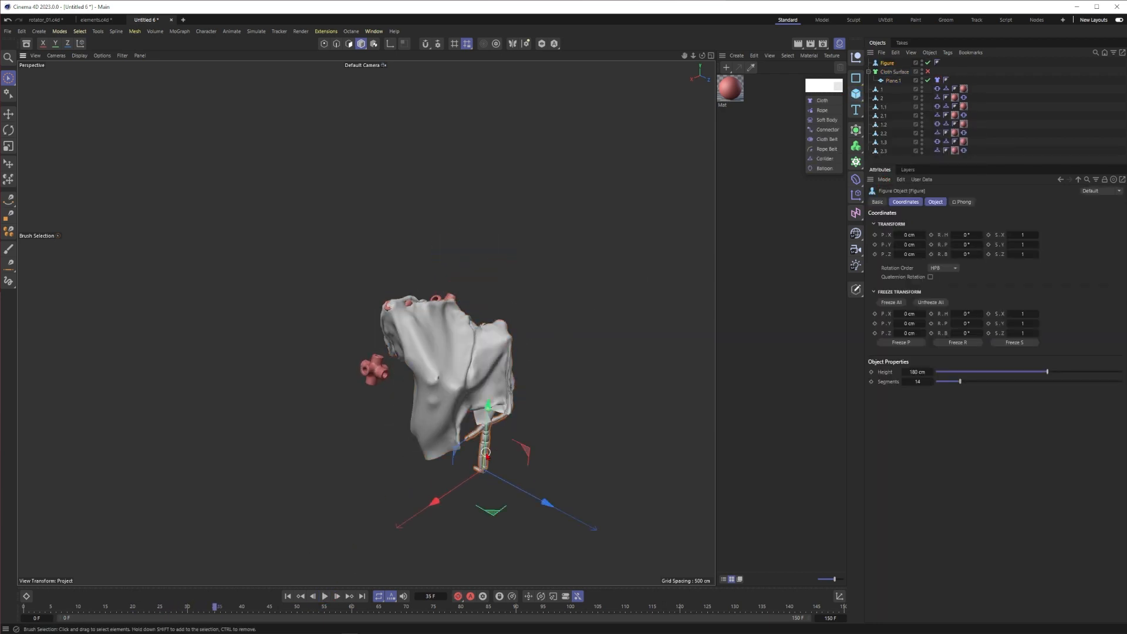
{"action": "left_click_drag", "start_coordinate": [458, 353], "coordinate": [489, 349], "text": "alt"}
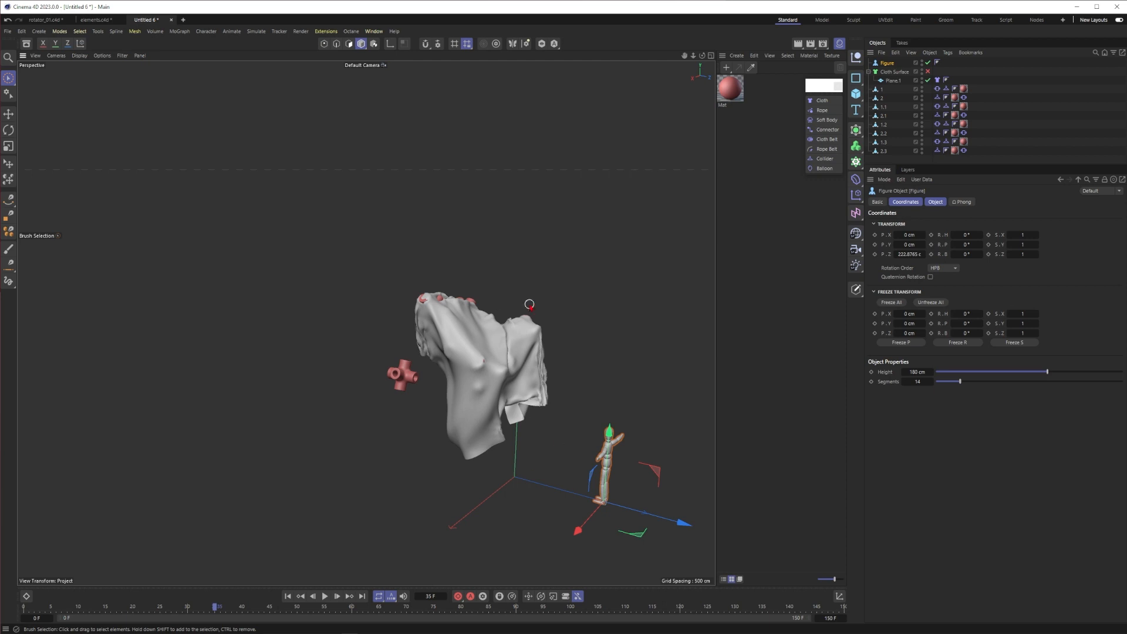
Set the project's simulation damping to 5% and replay the cloth drop from the start
{"action": "key", "text": "ctrl+d"}
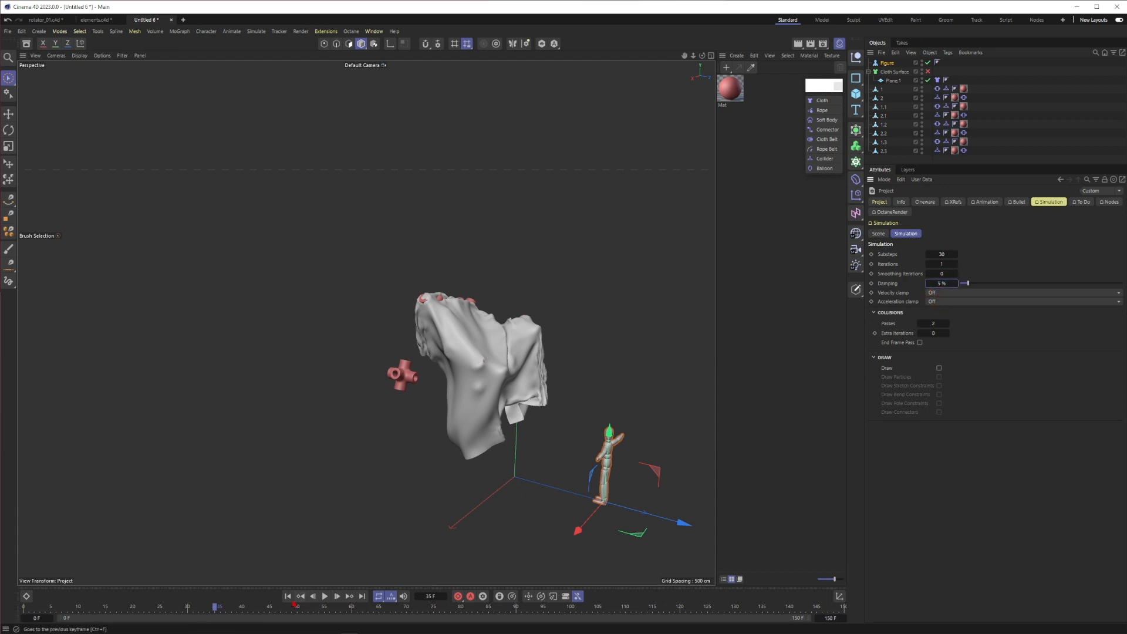
{"action": "left_click", "coordinate": [287, 596]}
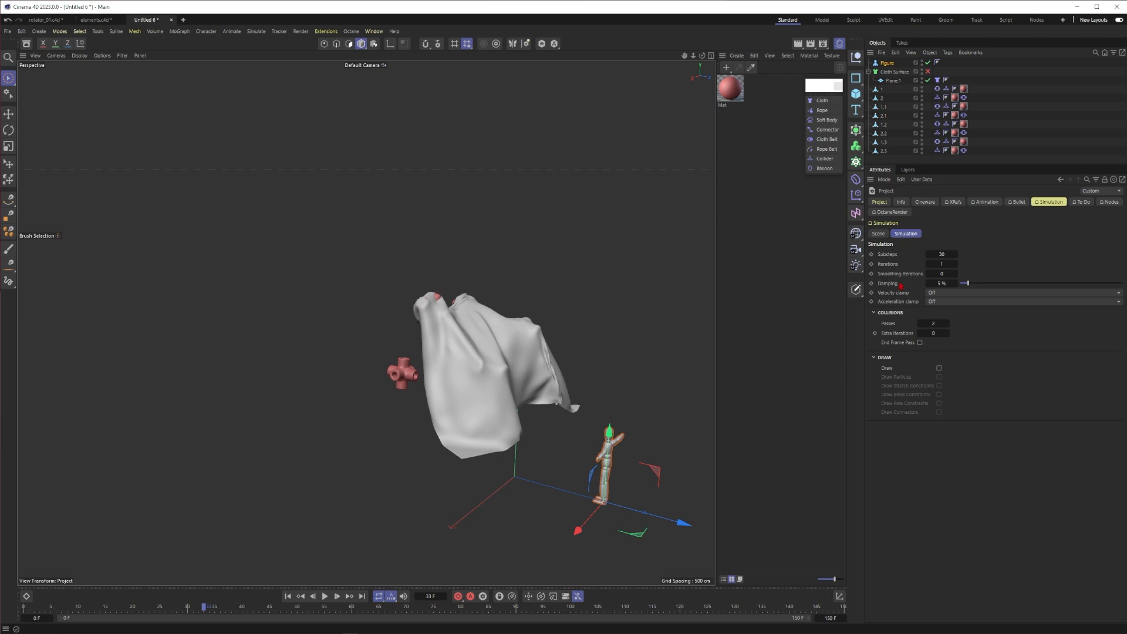
{"action": "mouse_move", "coordinate": [519, 320]}
{"action": "left_mouse_down", "text": "alt"}
{"action": "mouse_move", "coordinate": [466, 349]}
{"action": "mouse_move", "coordinate": [467, 335]}
{"action": "mouse_move", "coordinate": [510, 329]}
{"action": "left_mouse_up", "text": "alt"}
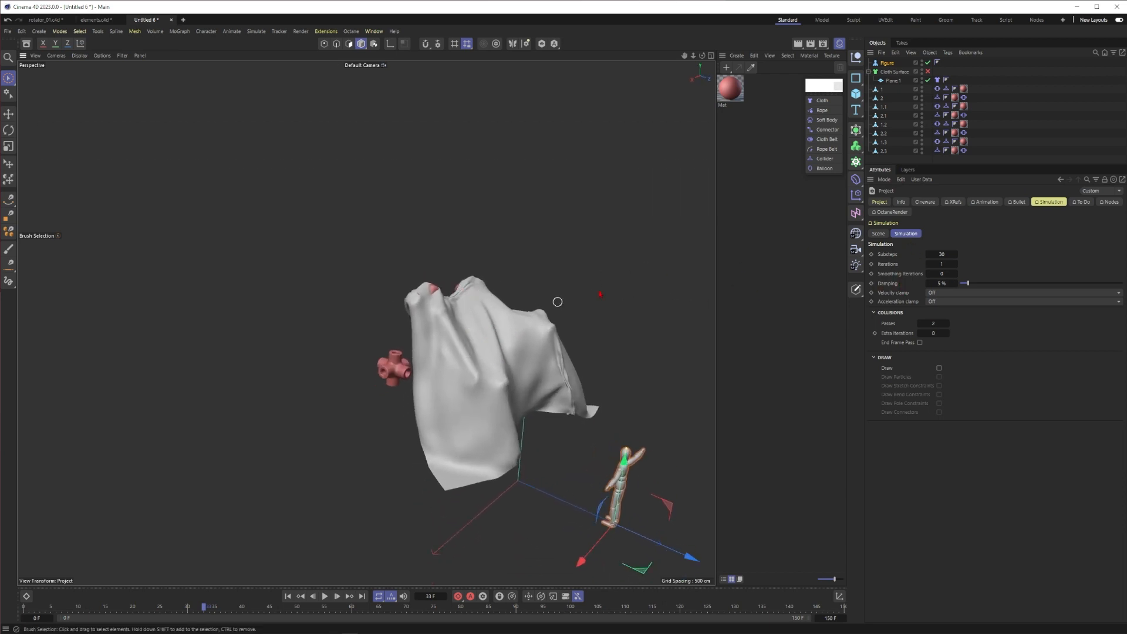
Set the simulation scene's gravity to -600 cm, replay the cloth drop, and rewind
{"action": "left_click", "coordinate": [877, 233]}
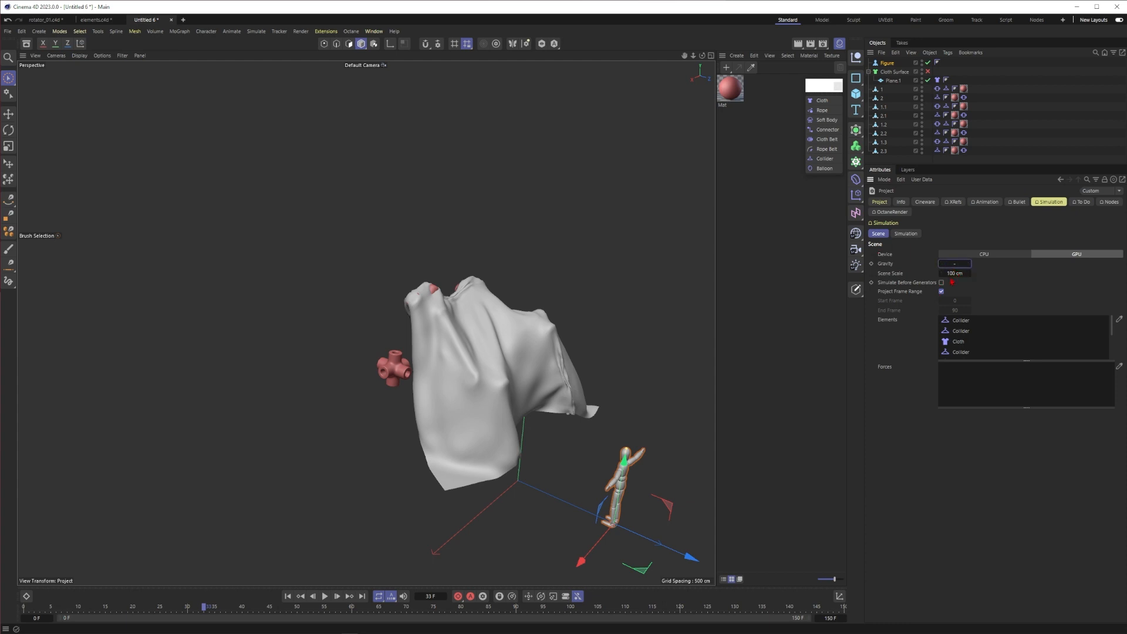
{"action": "key", "text": "Return"}
{"action": "key", "text": "shift+f"}
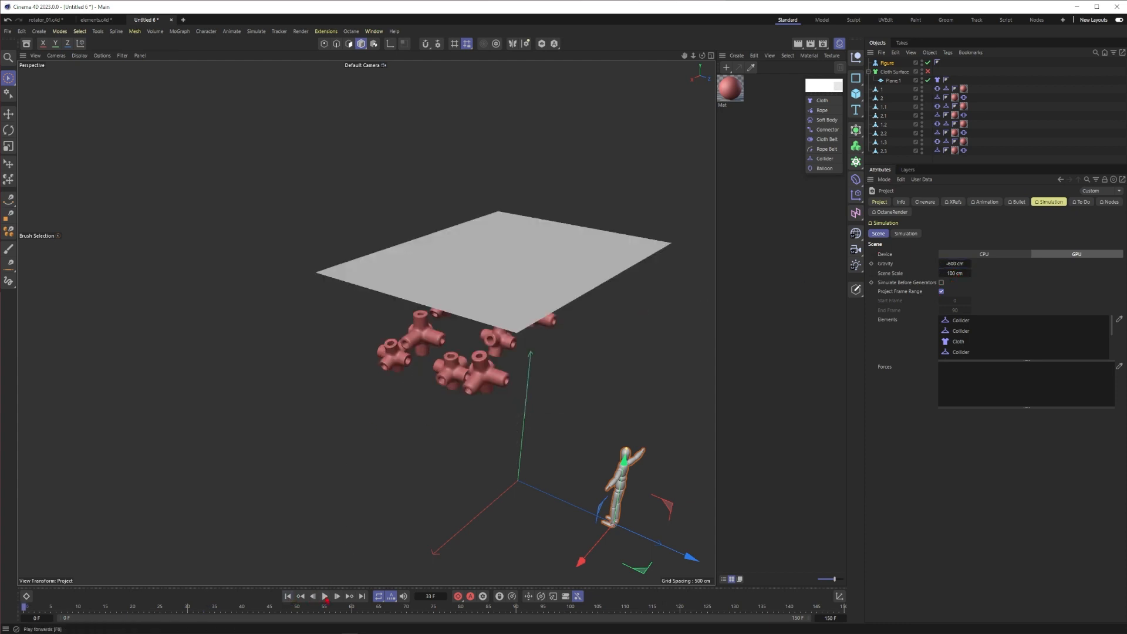
{"action": "key", "text": "F8"}
{"action": "left_click_drag", "start_coordinate": [459, 295], "coordinate": [520, 304], "text": "alt"}
{"action": "key", "text": "F8"}
{"action": "key", "text": "shift+f"}
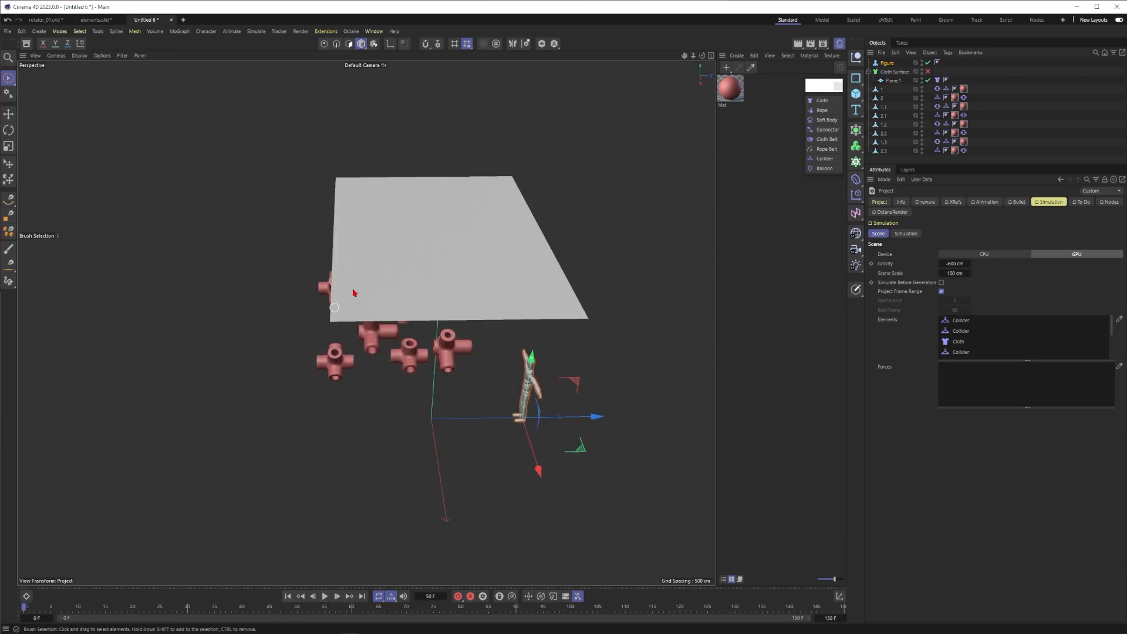
Move the cloth plane along Z to about -138 cm over the pipes, then play the simulation and inspect the folds
{"action": "left_click", "coordinate": [484, 236]}
{"action": "left_click_drag", "start_coordinate": [484, 236], "coordinate": [424, 238]}
{"action": "key", "text": "F8"}
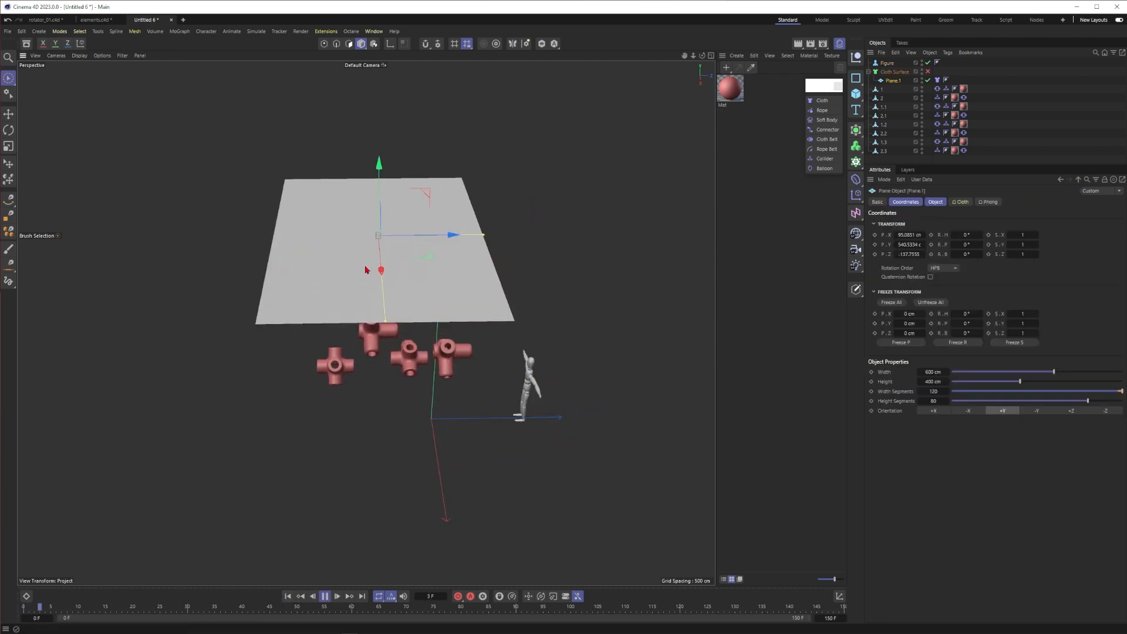
{"action": "left_click_drag", "start_coordinate": [367, 269], "coordinate": [438, 345], "text": "alt"}
{"action": "scroll", "coordinate": [375, 271], "scroll_direction": "up", "scroll_amount": 5}
{"action": "left_click", "coordinate": [324, 595]}
{"action": "left_click_drag", "start_coordinate": [321, 399], "coordinate": [376, 389], "text": "alt"}
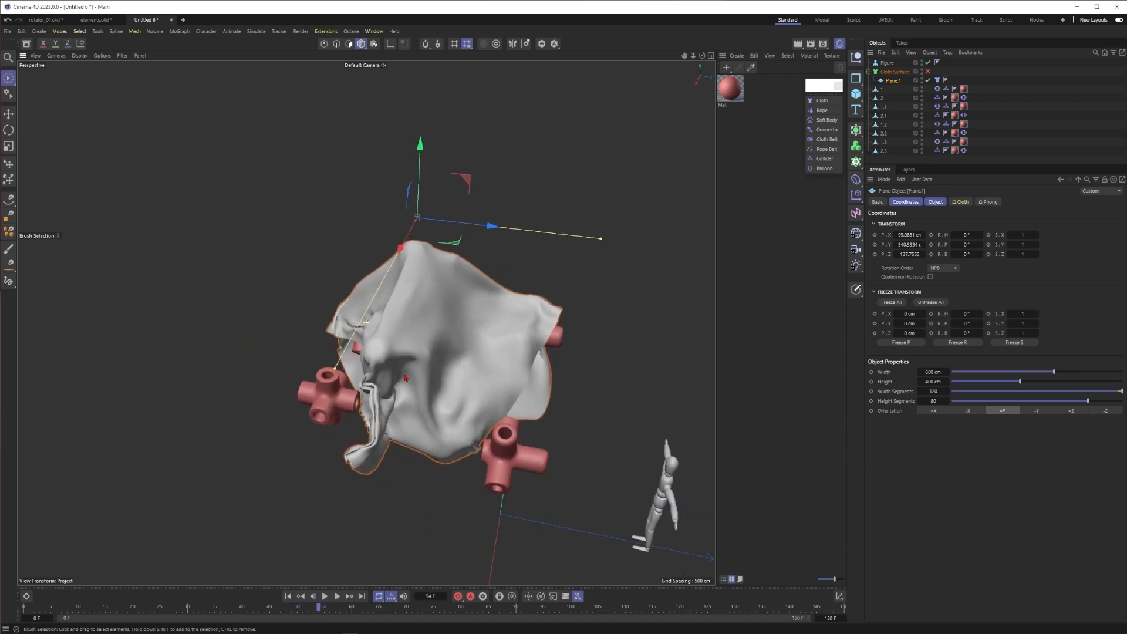
{"action": "scroll", "coordinate": [381, 388], "scroll_direction": "up", "scroll_amount": 5}
Set the Cloth tag's stickiness to 0 and replay the simulation from the start to check the cloth around the pipes
{"action": "left_click", "coordinate": [937, 80]}
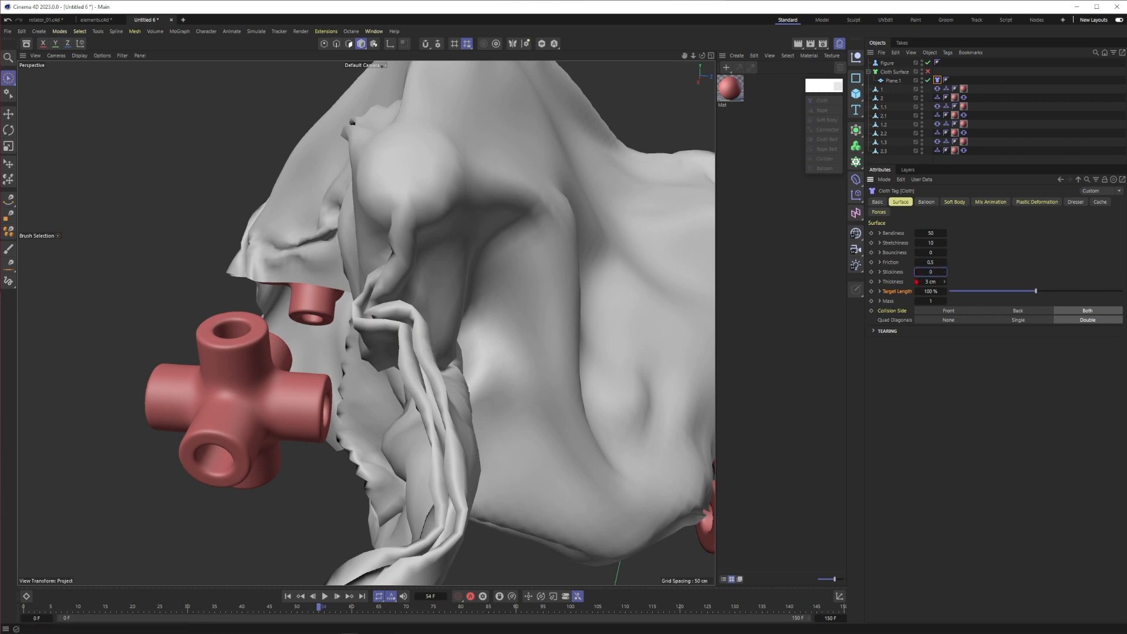
{"action": "scroll", "coordinate": [483, 322], "scroll_direction": "down", "scroll_amount": 7}
{"action": "left_click", "coordinate": [288, 596]}
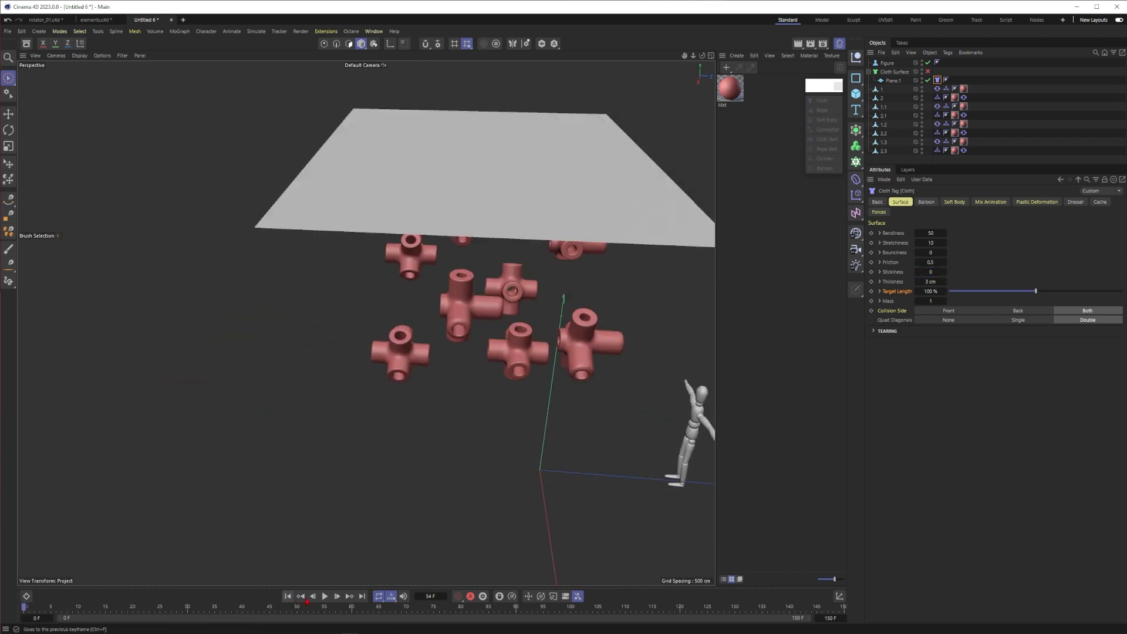
{"action": "left_click", "coordinate": [324, 597]}
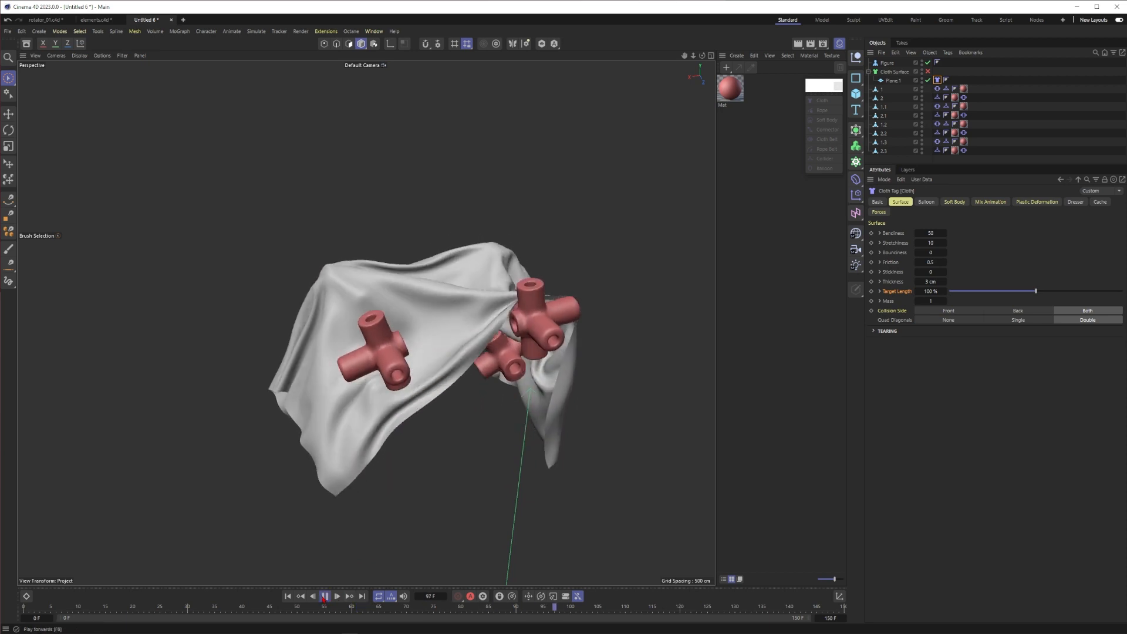
{"action": "left_click", "coordinate": [324, 598]}
{"action": "left_click_drag", "start_coordinate": [336, 312], "coordinate": [478, 333], "text": "alt"}
{"action": "middle_click_drag", "start_coordinate": [409, 319], "coordinate": [477, 333], "text": "alt"}
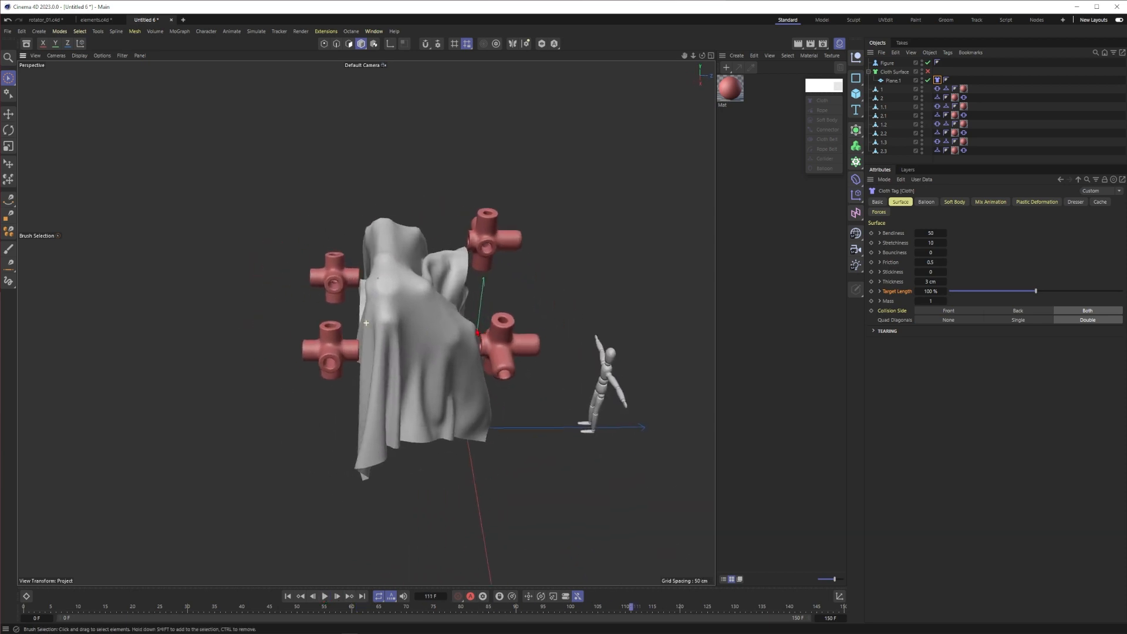
{"action": "left_click_drag", "start_coordinate": [366, 323], "coordinate": [411, 329], "text": "alt"}
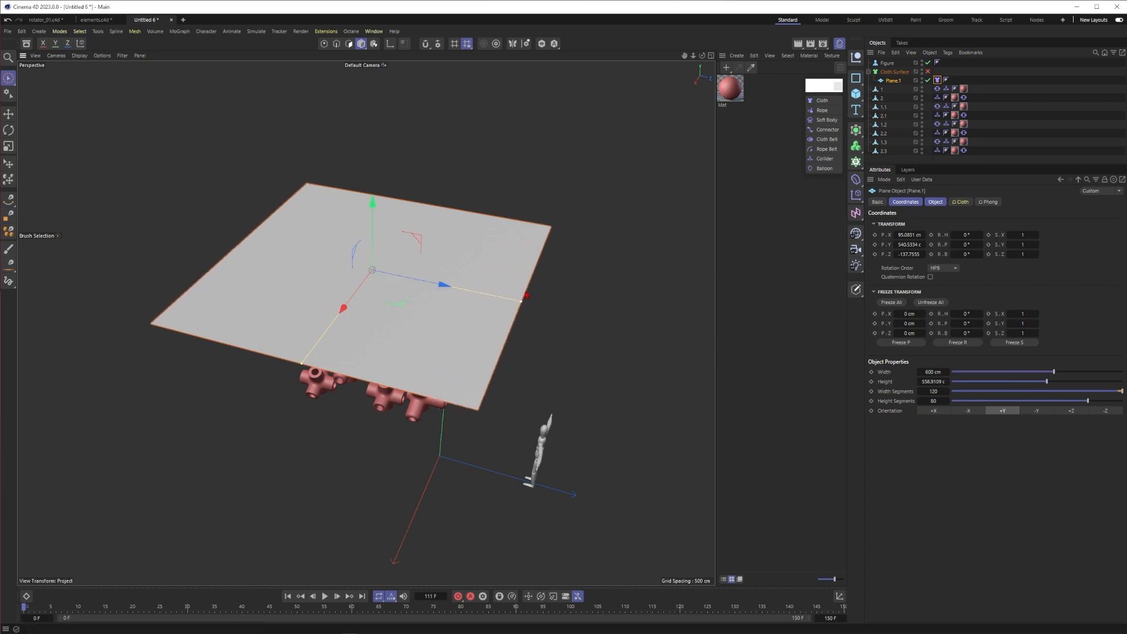
Enlarge the cloth plane's height to about 609 cm, reposition it to about X 77 cm, Y 492 cm, and clear the selection
{"action": "left_click_drag", "start_coordinate": [525, 296], "coordinate": [539, 299]}
{"action": "mouse_move", "coordinate": [447, 242]}
{"action": "left_mouse_down", "text": "alt"}
{"action": "mouse_move", "coordinate": [430, 236]}
{"action": "mouse_move", "coordinate": [440, 222]}
{"action": "left_mouse_up", "text": "alt"}
{"action": "left_click_drag", "start_coordinate": [312, 197], "coordinate": [319, 214]}
{"action": "left_click_drag", "start_coordinate": [372, 257], "coordinate": [372, 253], "text": "alt"}
{"action": "left_click_drag", "start_coordinate": [317, 215], "coordinate": [318, 220]}
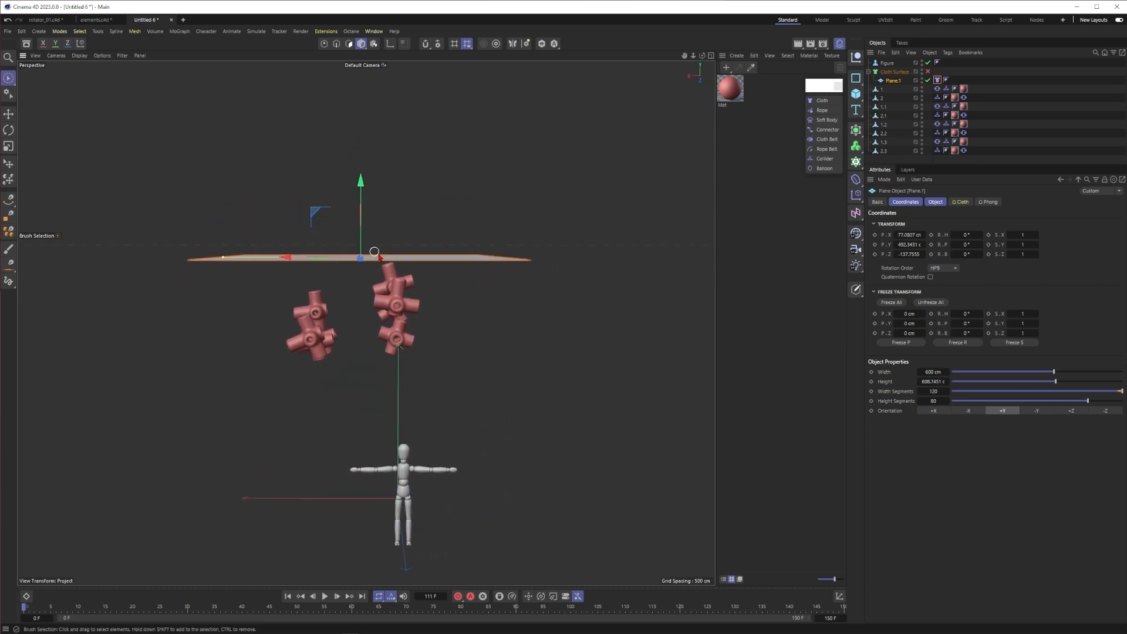
{"action": "left_click_drag", "start_coordinate": [378, 257], "coordinate": [411, 274], "text": "alt"}
{"action": "left_click", "coordinate": [616, 152]}
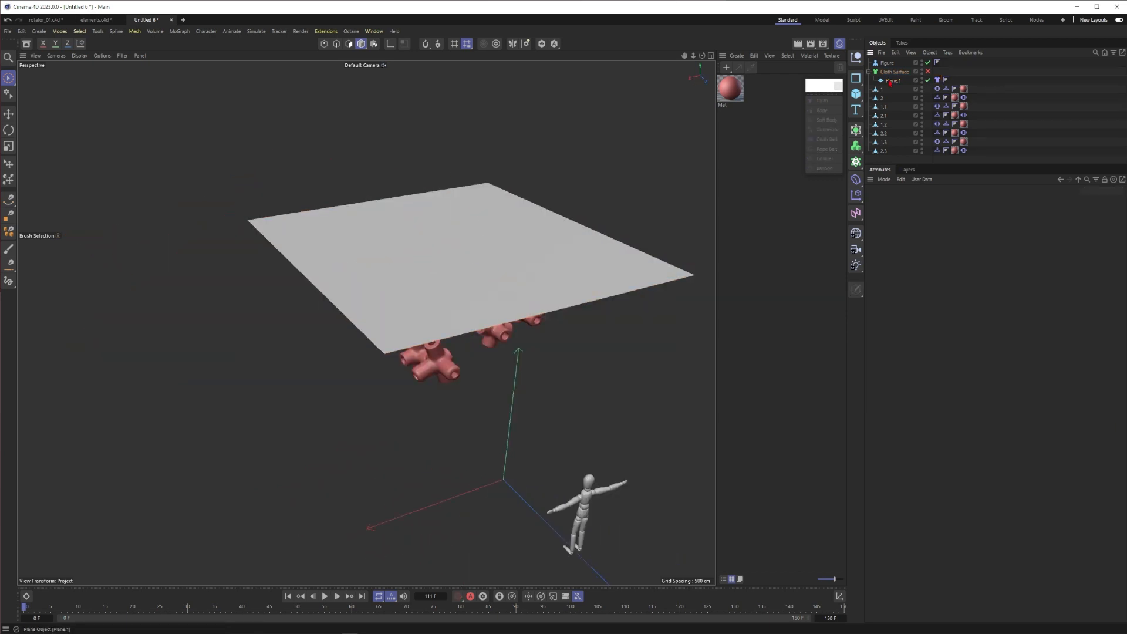
Take Plane.1 out of the Cloth Surface, wrap it in a Cloner, and set the cloner's mode to Linear
{"action": "left_click", "coordinate": [890, 81]}
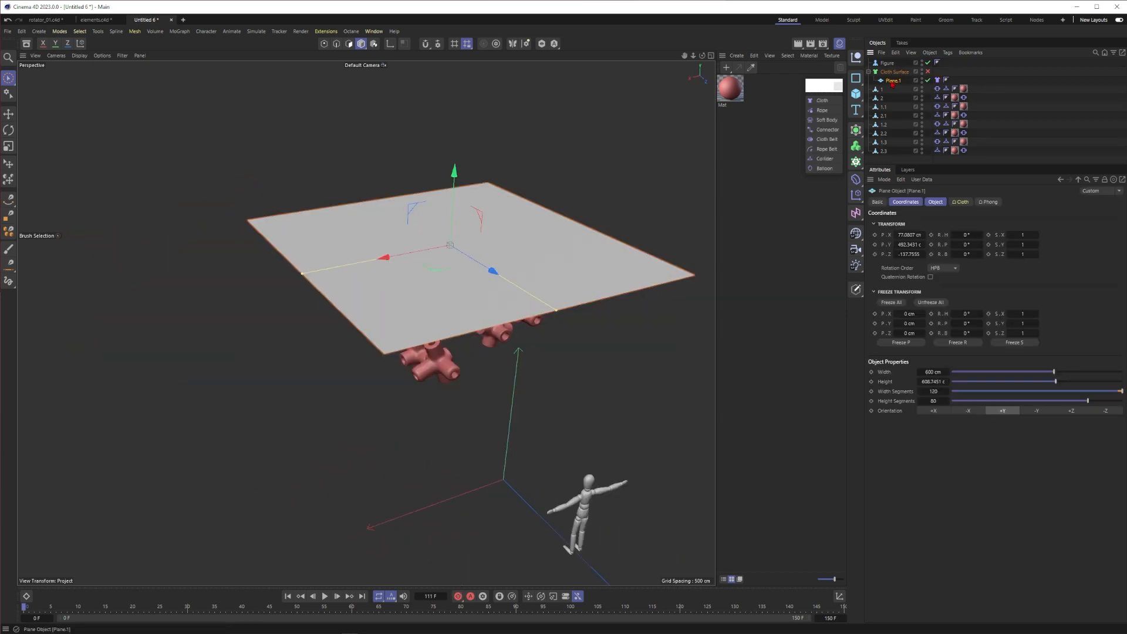
{"action": "left_click_drag", "start_coordinate": [901, 75], "coordinate": [893, 68]}
{"action": "left_click", "coordinate": [856, 162]}
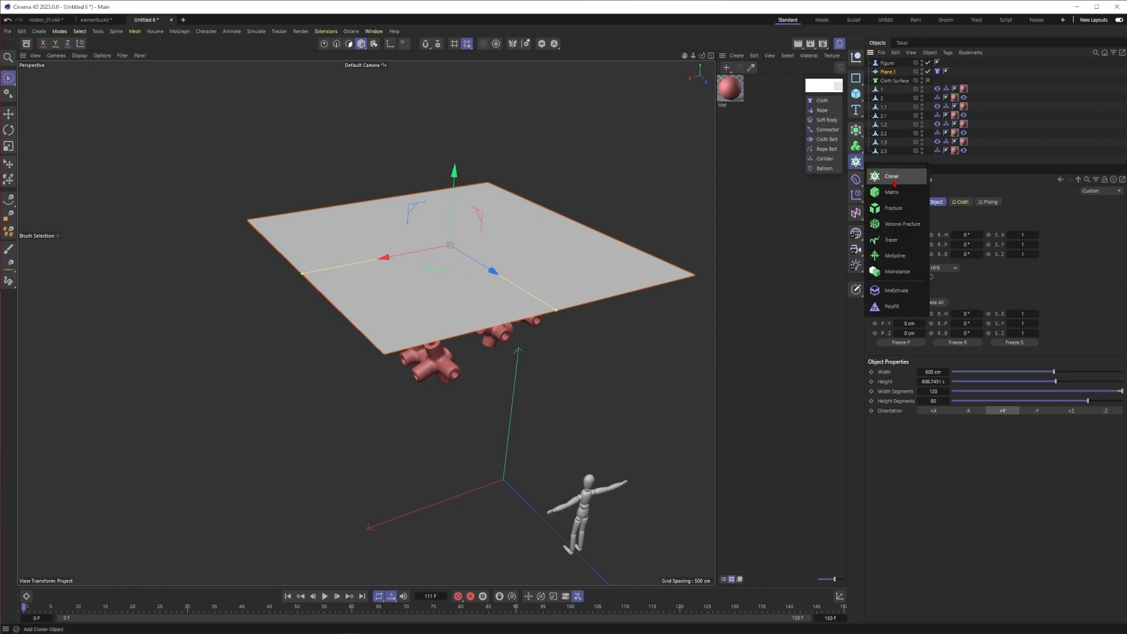
{"action": "left_click", "coordinate": [892, 178], "text": "alt"}
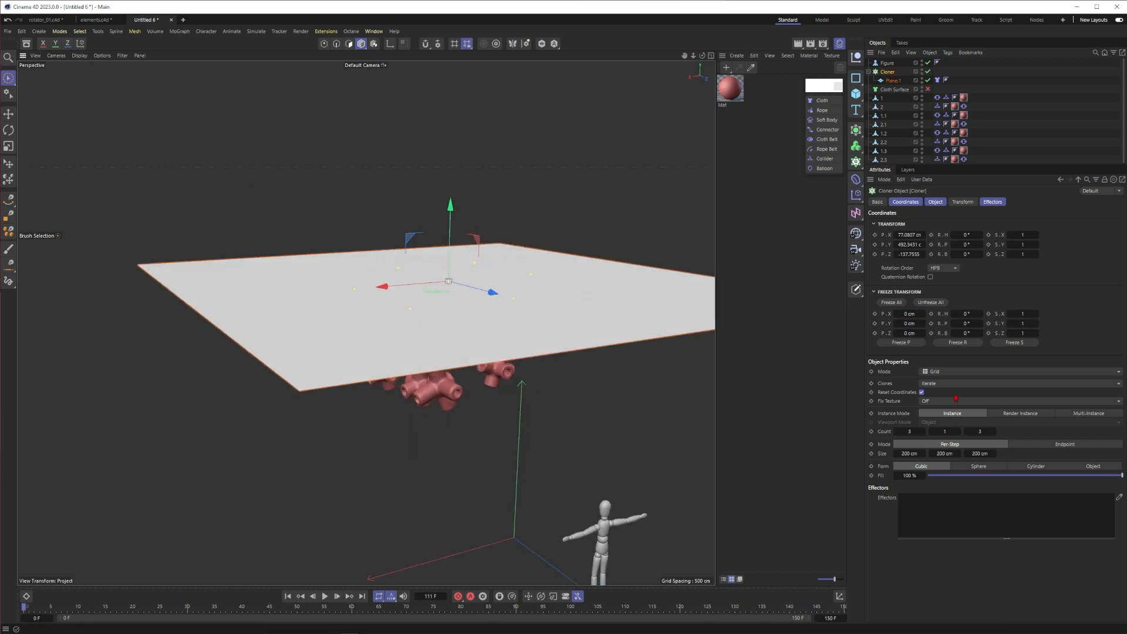
{"action": "left_click", "coordinate": [945, 371]}
{"action": "left_click", "coordinate": [945, 397]}
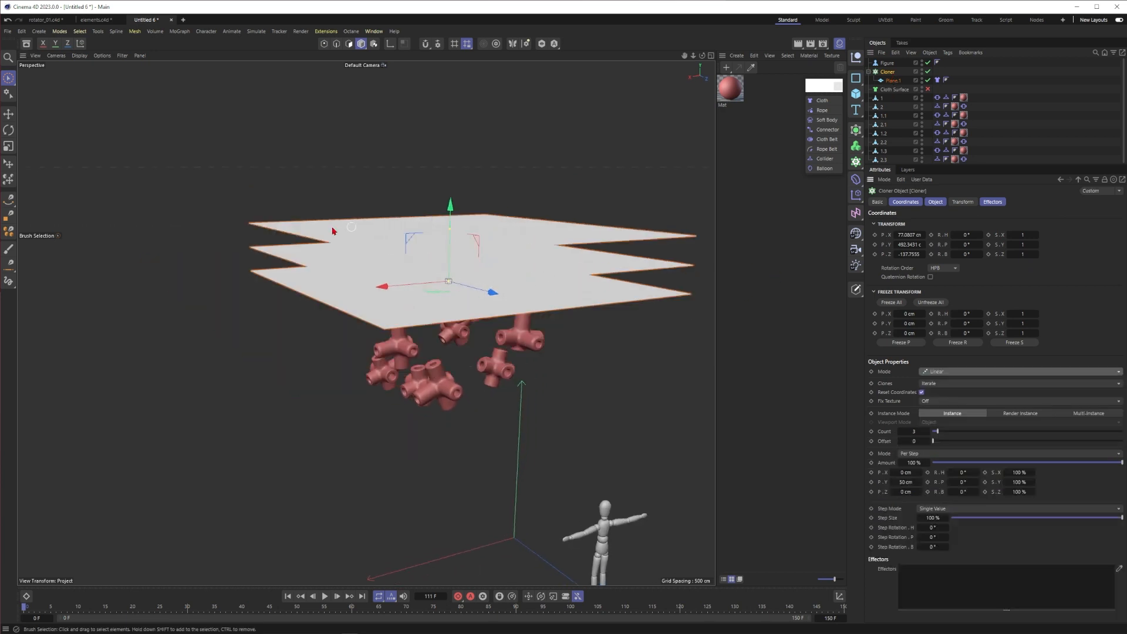
Fan out the linear clones with a per-step heading rotation, and display the scene in Gouraud shading with lines
{"action": "left_click_drag", "start_coordinate": [439, 251], "coordinate": [534, 273], "text": "alt"}
{"action": "left_click_drag", "start_coordinate": [977, 473], "coordinate": [978, 477]}
{"action": "left_click", "coordinate": [1018, 151]}
{"action": "mouse_move", "coordinate": [414, 252]}
{"action": "left_mouse_down", "text": "alt"}
{"action": "mouse_move", "coordinate": [422, 284]}
{"action": "mouse_move", "coordinate": [452, 313]}
{"action": "left_mouse_up", "text": "alt"}
{"action": "key", "text": "n"}
{"action": "key", "text": "b"}
{"action": "right_click_drag", "start_coordinate": [478, 314], "coordinate": [508, 311], "text": "alt"}
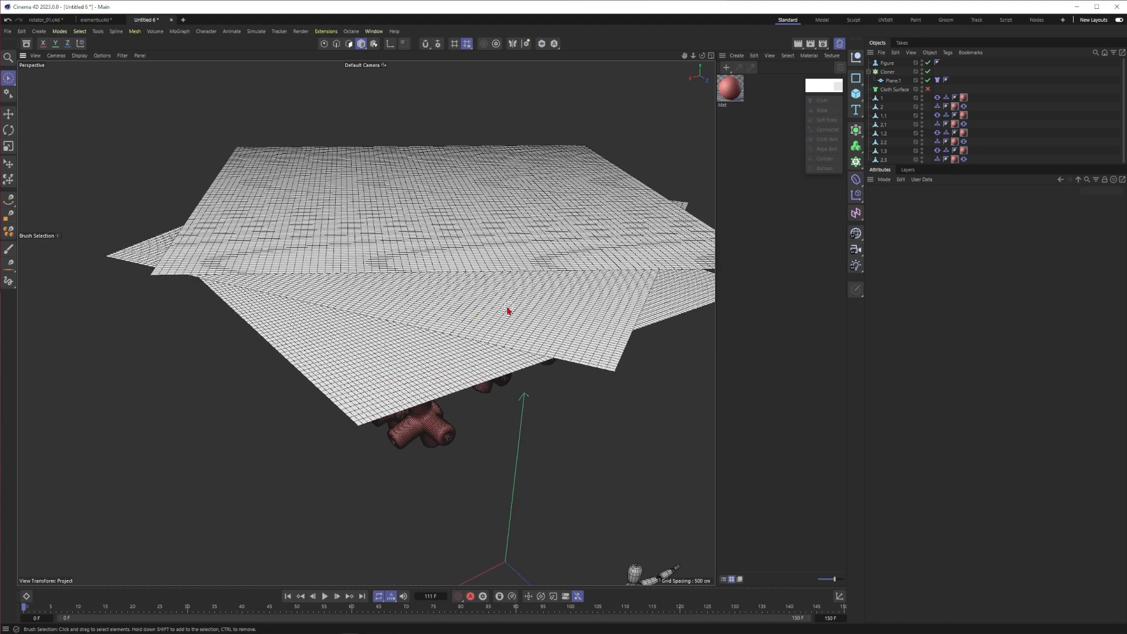
{"action": "left_click_drag", "start_coordinate": [509, 311], "coordinate": [507, 298], "text": "alt"}
{"action": "middle_click_drag", "start_coordinate": [507, 298], "coordinate": [440, 259], "text": "alt"}
Transfer the Cloth tag from Plane.1 to the Cloner and play the simulation of the stacked cloths
{"action": "left_click", "coordinate": [324, 597]}
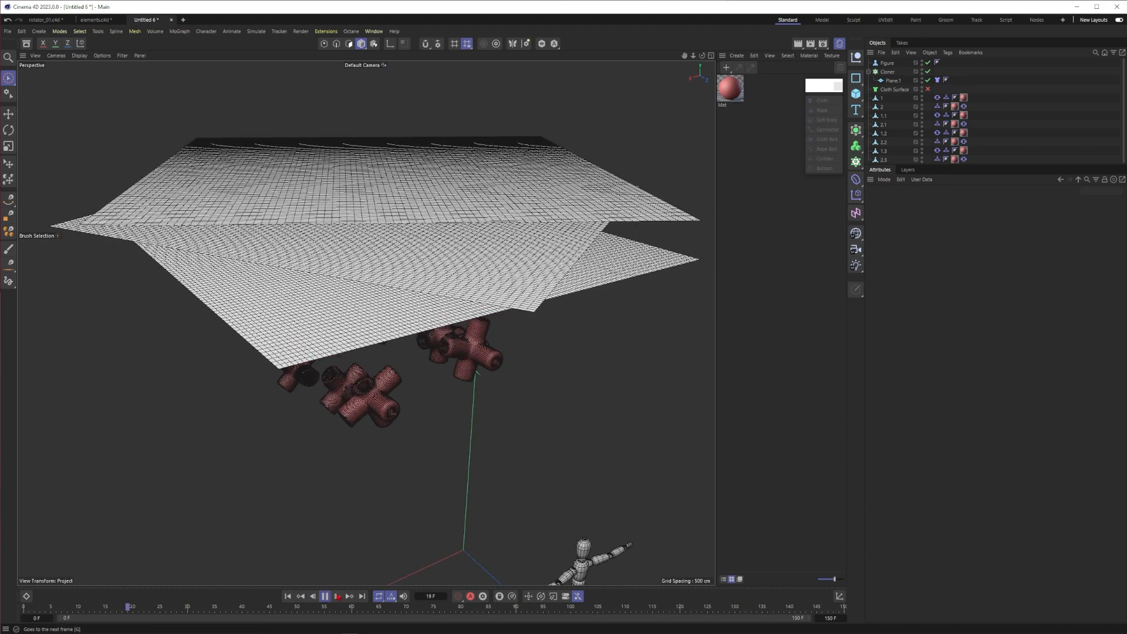
{"action": "key", "text": "F8"}
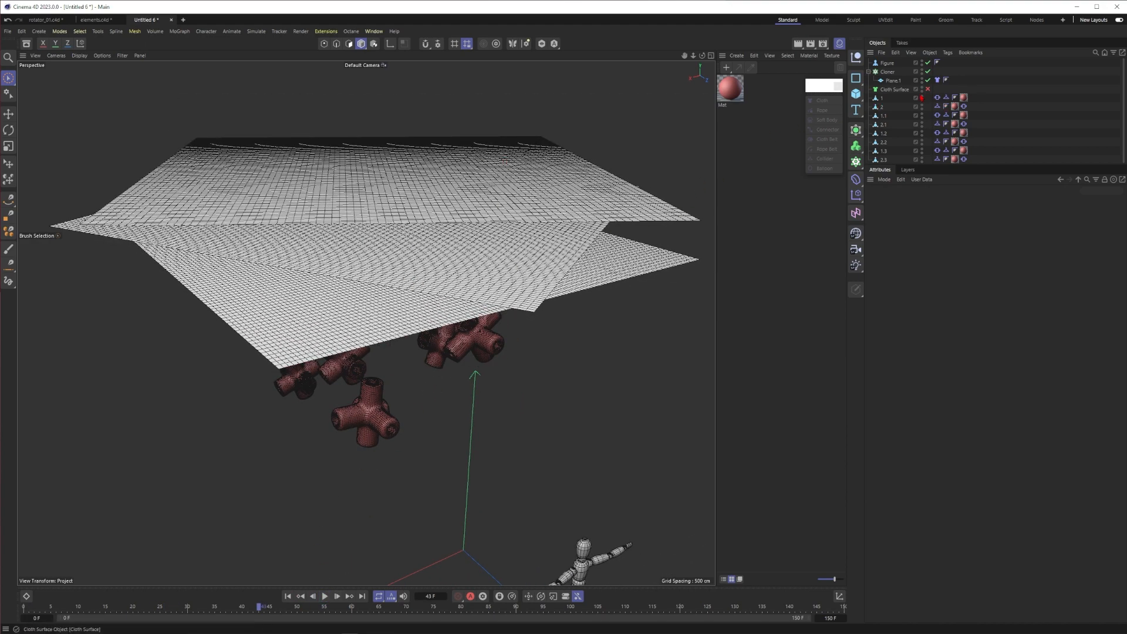
{"action": "left_click_drag", "start_coordinate": [945, 80], "coordinate": [938, 71], "text": "ctrl"}
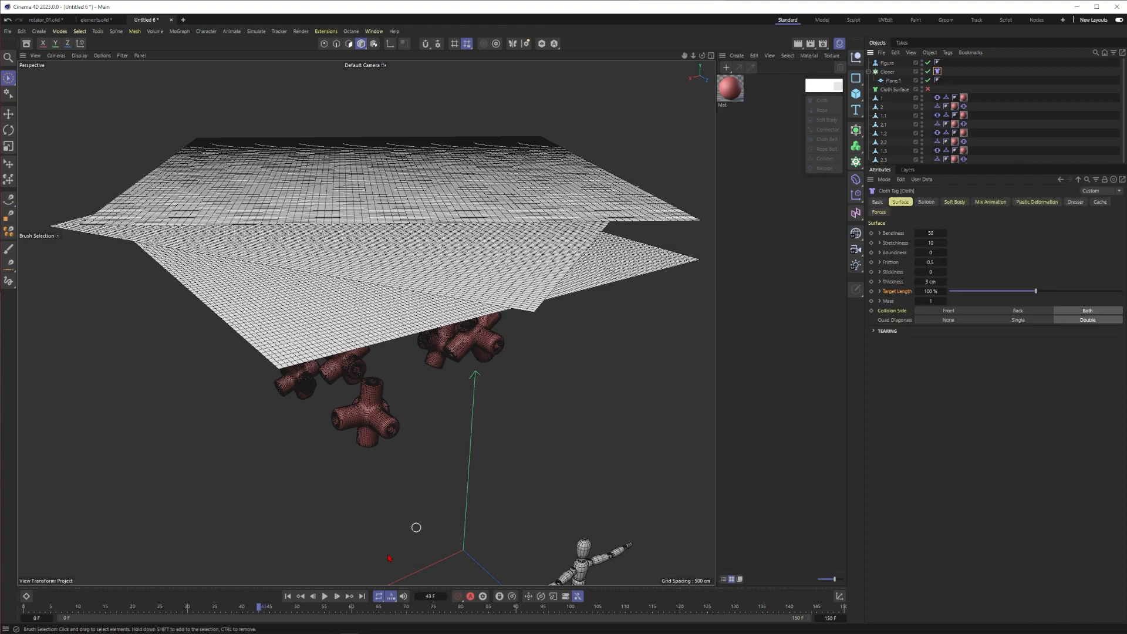
{"action": "left_click", "coordinate": [324, 596]}
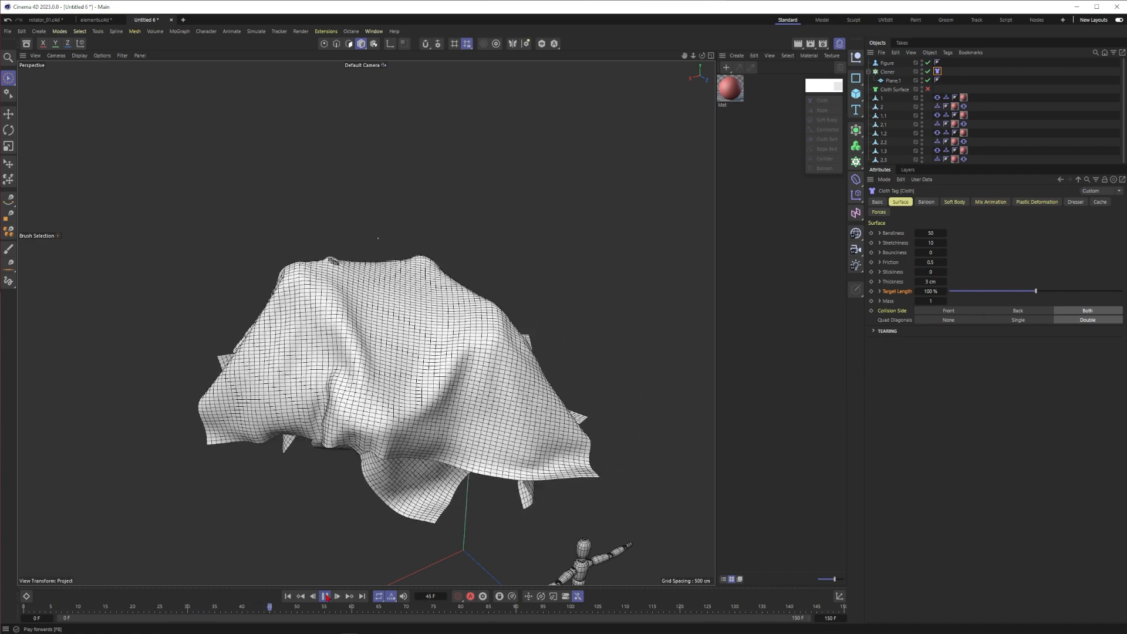
Continue the simulation and inspect the cloth layers draped over the pipes from several sides and from below
{"action": "left_click_drag", "start_coordinate": [411, 307], "coordinate": [454, 285], "text": "alt"}
{"action": "left_click", "coordinate": [324, 596]}
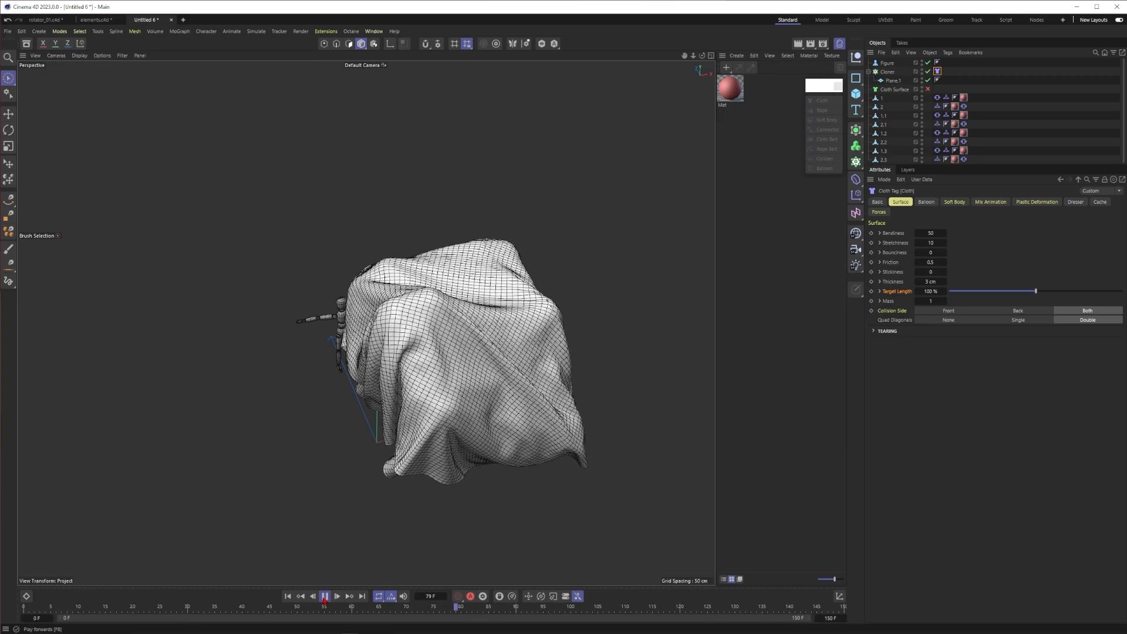
{"action": "left_click", "coordinate": [324, 599]}
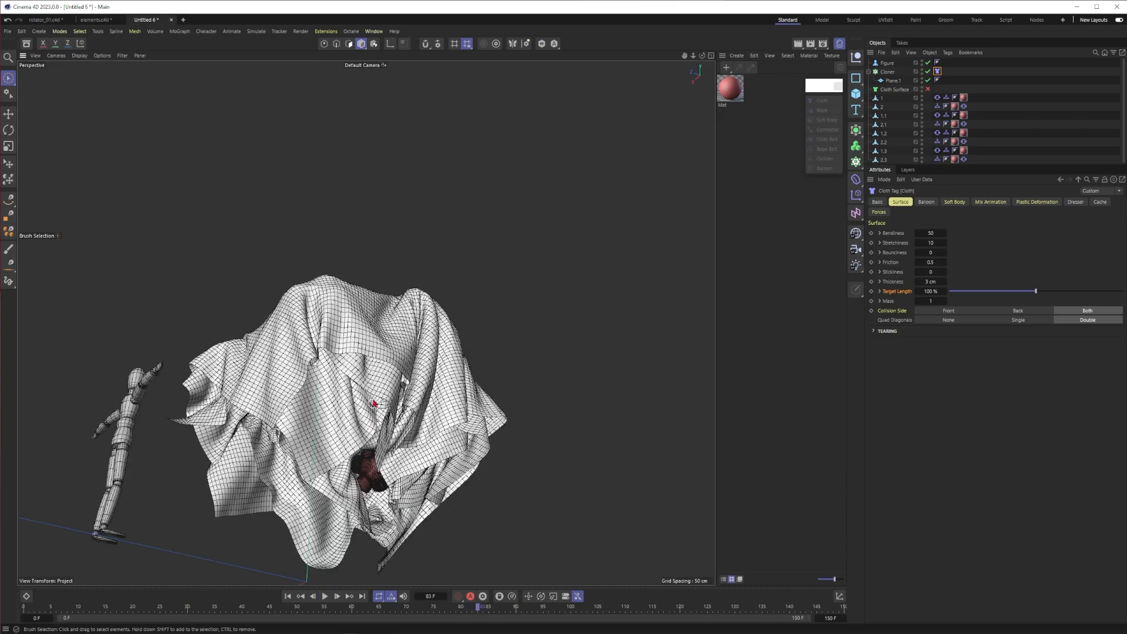
{"action": "mouse_move", "coordinate": [371, 407]}
{"action": "left_mouse_down", "text": "alt"}
{"action": "mouse_move", "coordinate": [379, 420]}
{"action": "mouse_move", "coordinate": [377, 328]}
{"action": "mouse_move", "coordinate": [350, 304]}
{"action": "mouse_move", "coordinate": [369, 289]}
{"action": "left_mouse_up", "text": "alt"}
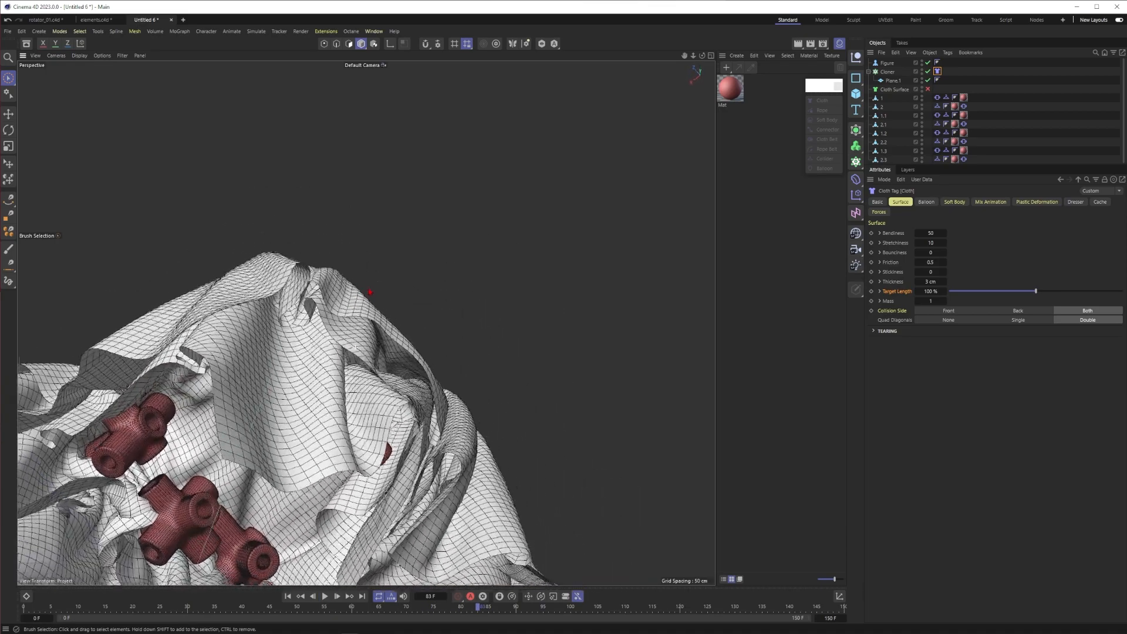
{"action": "mouse_move", "coordinate": [438, 297]}
{"action": "left_mouse_down", "text": "alt"}
{"action": "mouse_move", "coordinate": [381, 325]}
{"action": "mouse_move", "coordinate": [423, 281]}
{"action": "mouse_move", "coordinate": [468, 319]}
{"action": "mouse_move", "coordinate": [570, 302]}
{"action": "left_mouse_up", "text": "alt"}
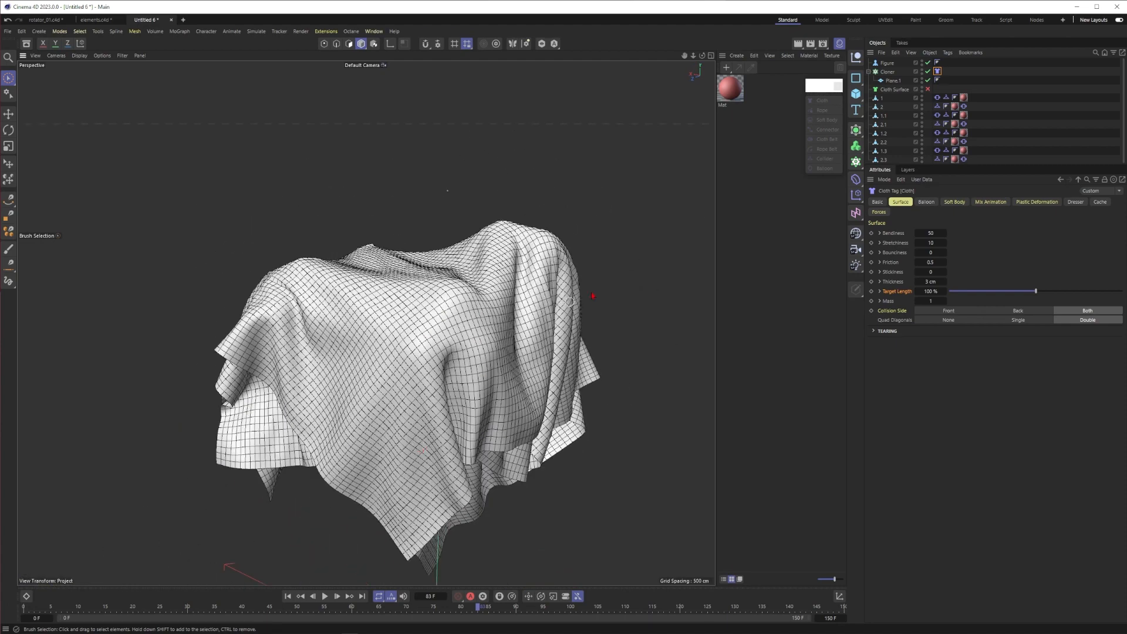
Set Plane.1's height to 600 cm and its width and height segments to 150, and run the simulation again
{"action": "left_click", "coordinate": [893, 80]}
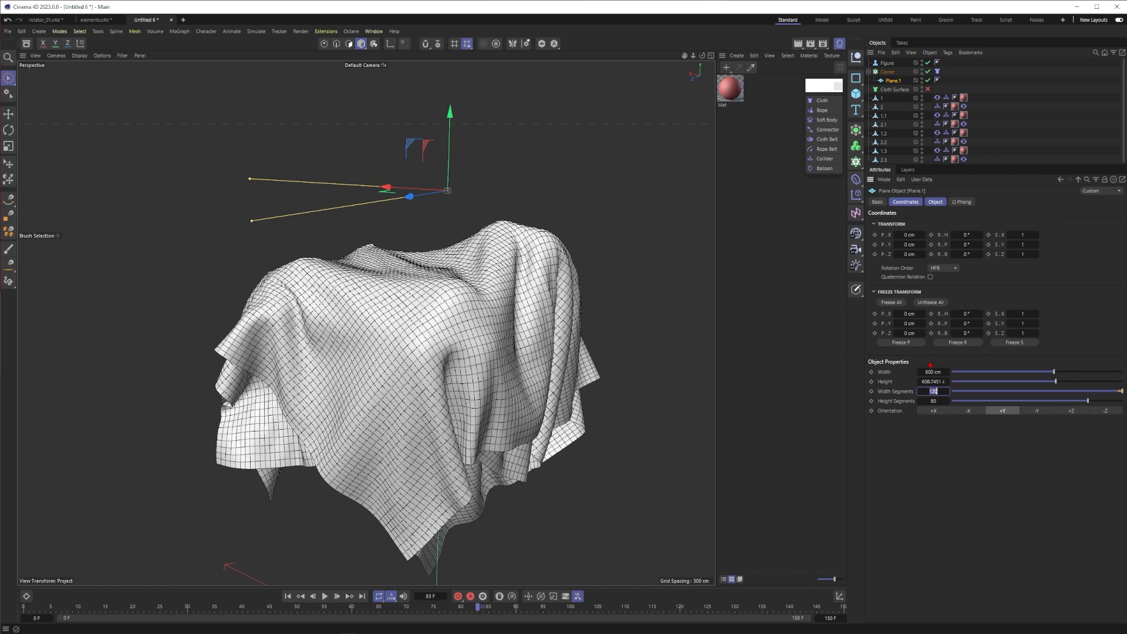
{"action": "key", "text": "shift+Tab"}
{"action": "type", "text": "200"}
{"action": "key", "text": "Tab"}
{"action": "type", "text": "200"}
{"action": "key", "text": "Return"}
{"action": "left_click_drag", "start_coordinate": [520, 233], "coordinate": [539, 367], "text": "alt"}
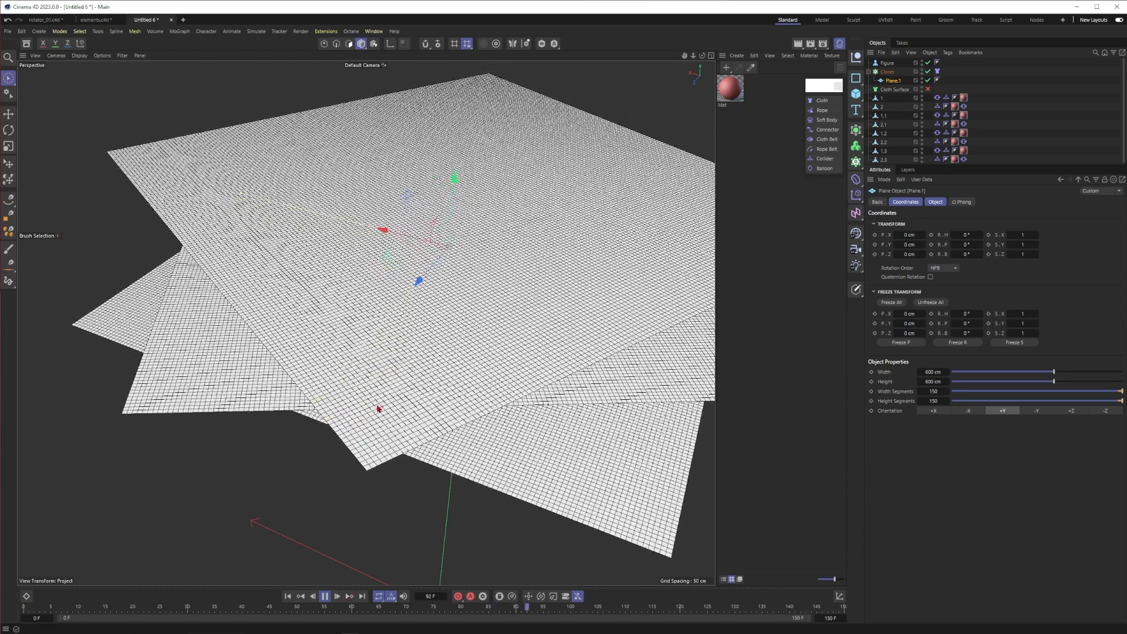
{"action": "left_click_drag", "start_coordinate": [378, 408], "coordinate": [432, 375], "text": "alt"}
{"action": "left_click", "coordinate": [325, 596]}
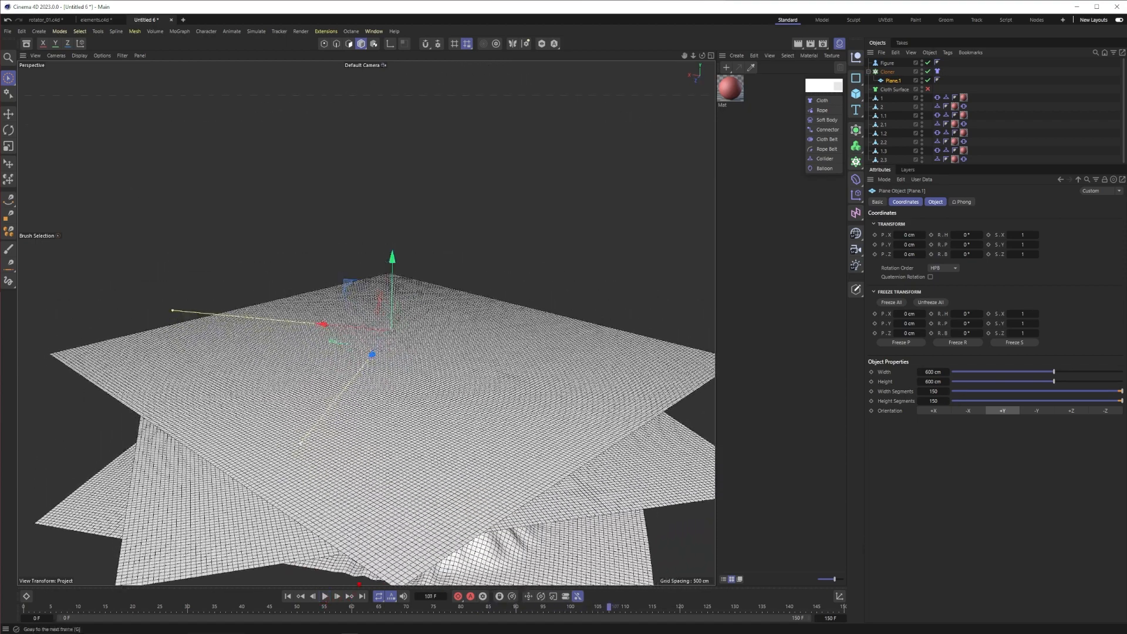
Extend the project's end to frame 300 and play the simulation as the cloths drape over the pipes
{"action": "left_click_drag", "start_coordinate": [817, 618], "coordinate": [819, 621]}
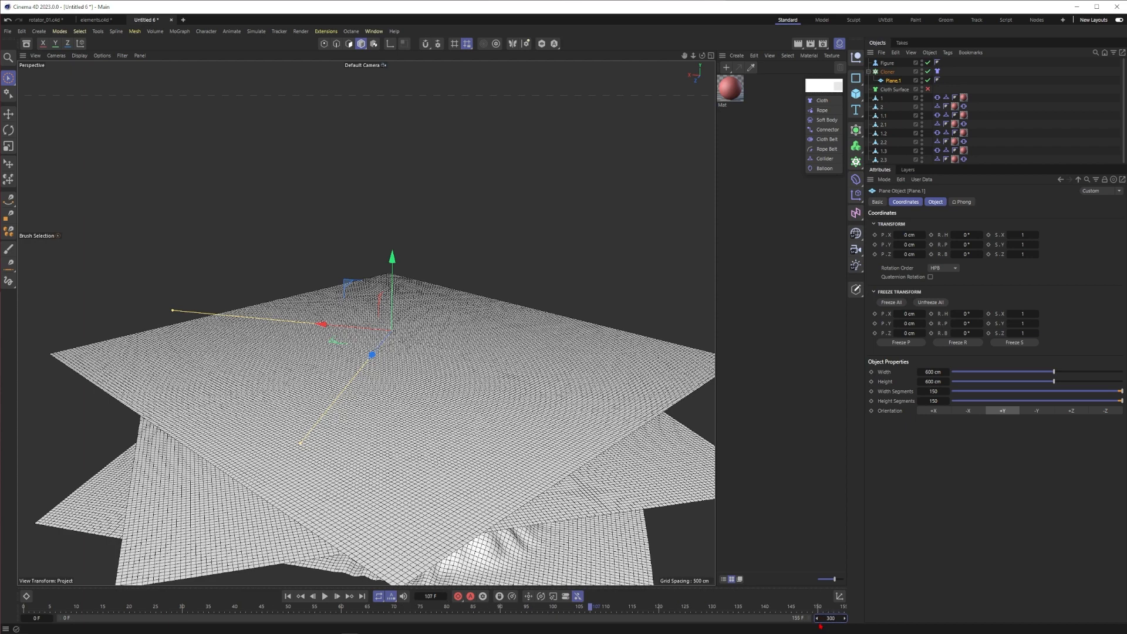
{"action": "type", "text": "300"}
{"action": "key", "text": "Return"}
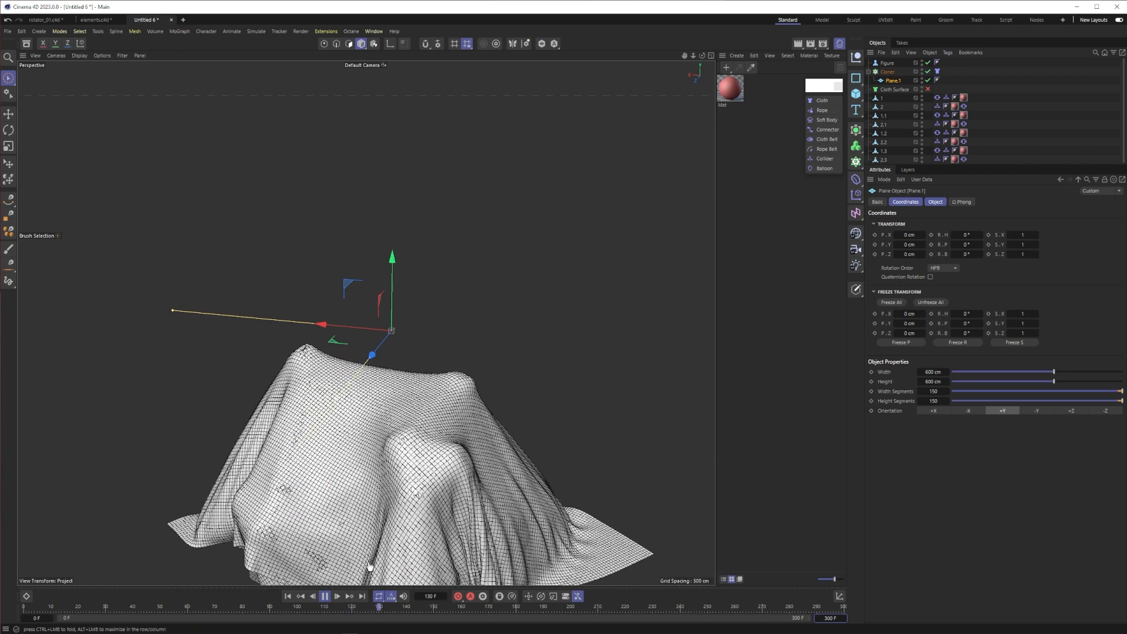
{"action": "left_click", "coordinate": [325, 595]}
Examine the draped cloth layers from several sides during further playback, and clear the selection
{"action": "left_click_drag", "start_coordinate": [339, 536], "coordinate": [528, 457], "text": "alt"}
{"action": "middle_click_drag", "start_coordinate": [529, 456], "coordinate": [365, 300], "text": "alt"}
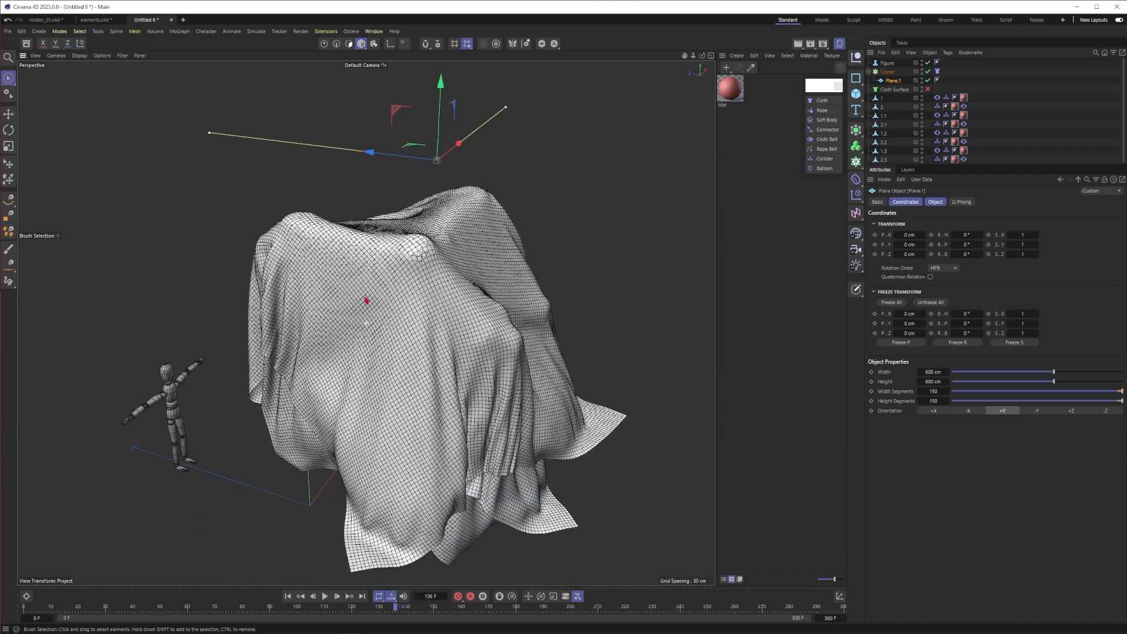
{"action": "left_click_drag", "start_coordinate": [365, 299], "coordinate": [449, 284], "text": "alt"}
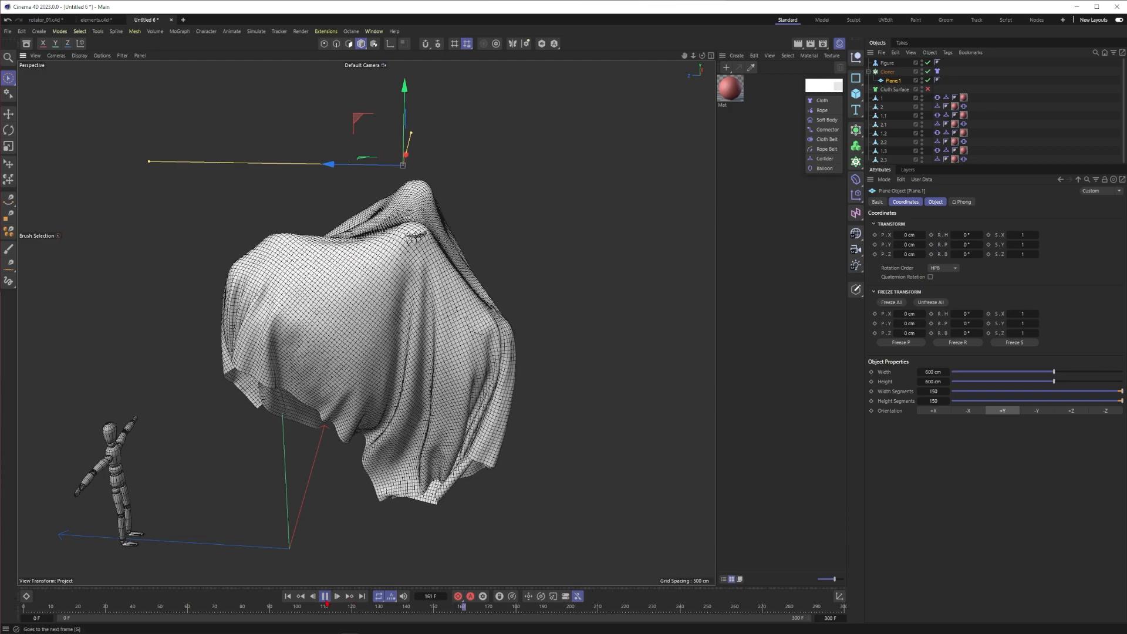
{"action": "left_click", "coordinate": [325, 597]}
{"action": "left_click_drag", "start_coordinate": [492, 321], "coordinate": [266, 292], "text": "alt"}
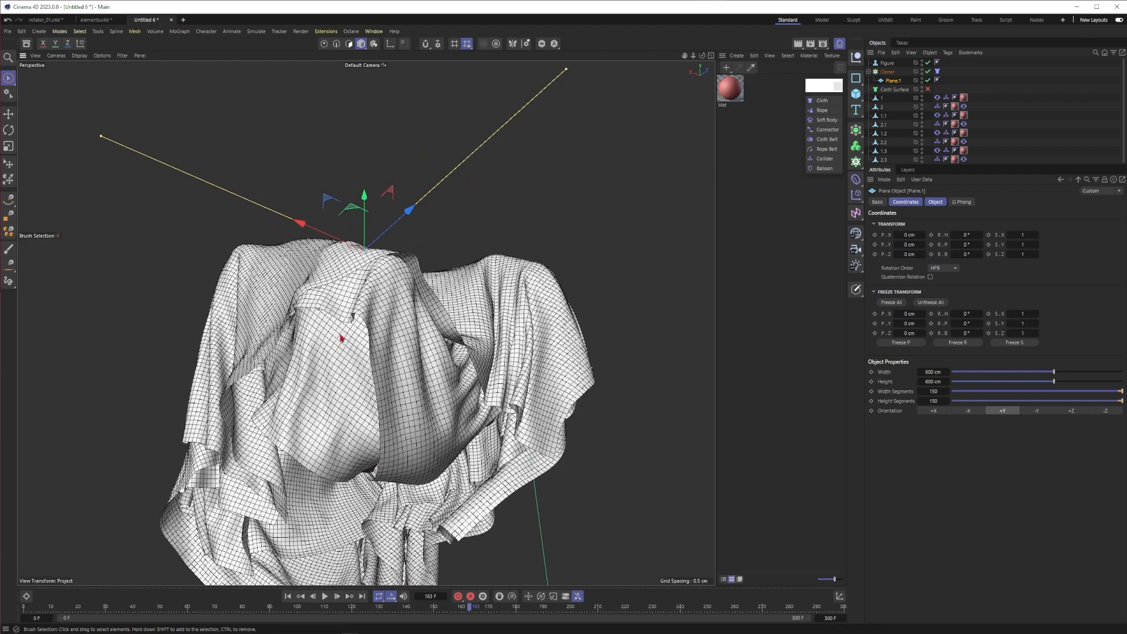
{"action": "left_click_drag", "start_coordinate": [341, 338], "coordinate": [446, 307], "text": "alt"}
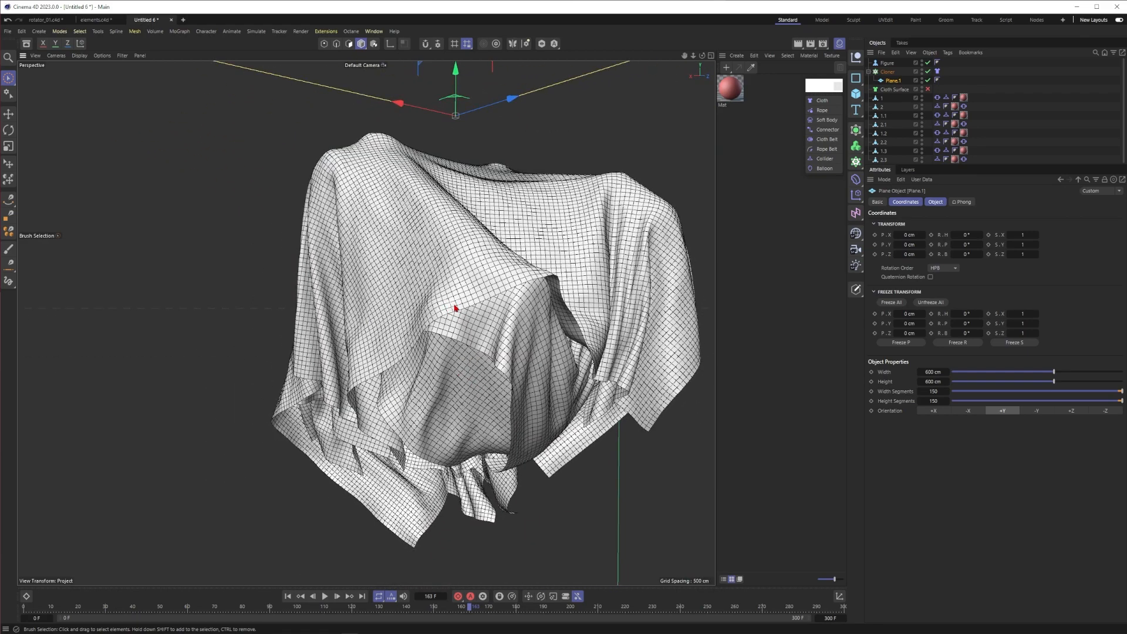
{"action": "key", "text": "ctrl+shift+a"}
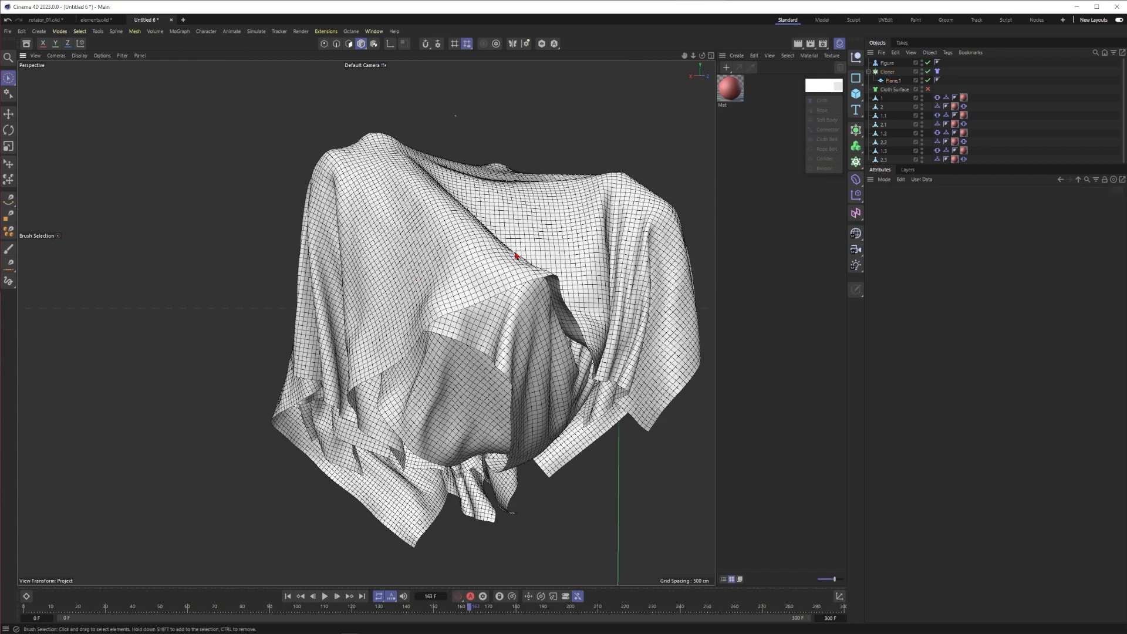
{"action": "left_click_drag", "start_coordinate": [516, 256], "coordinate": [454, 212], "text": "alt"}
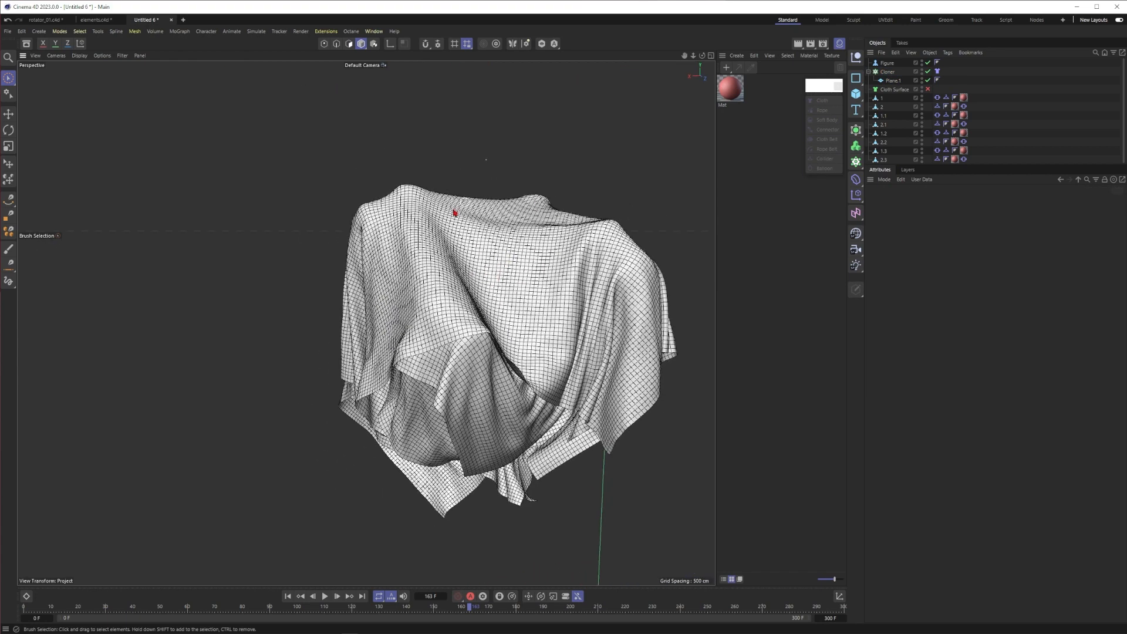
Review Plane.1's object properties and the surface settings of the Cloner's Cloth tag, including thickness
{"action": "left_click", "coordinate": [893, 81]}
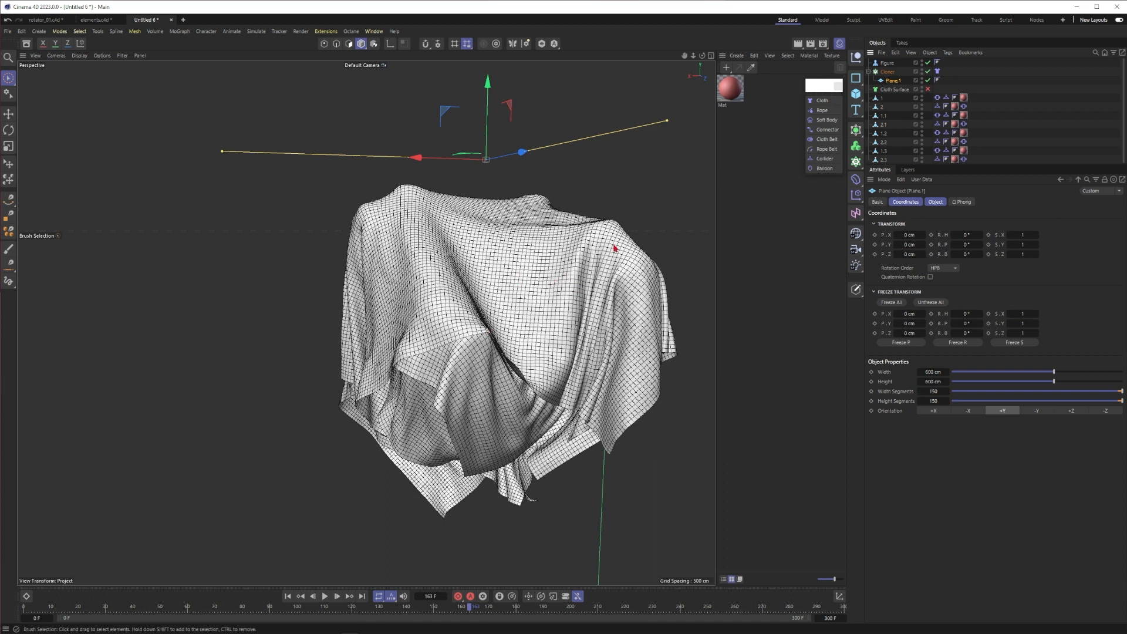
{"action": "left_click", "coordinate": [937, 71]}
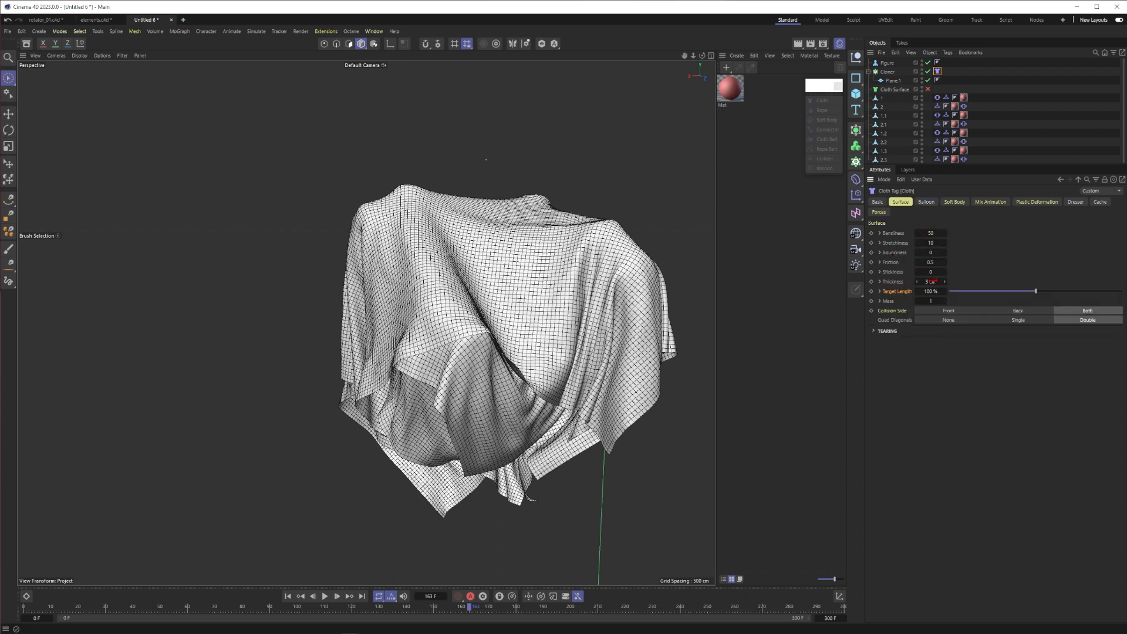
{"action": "left_click", "coordinate": [711, 235]}
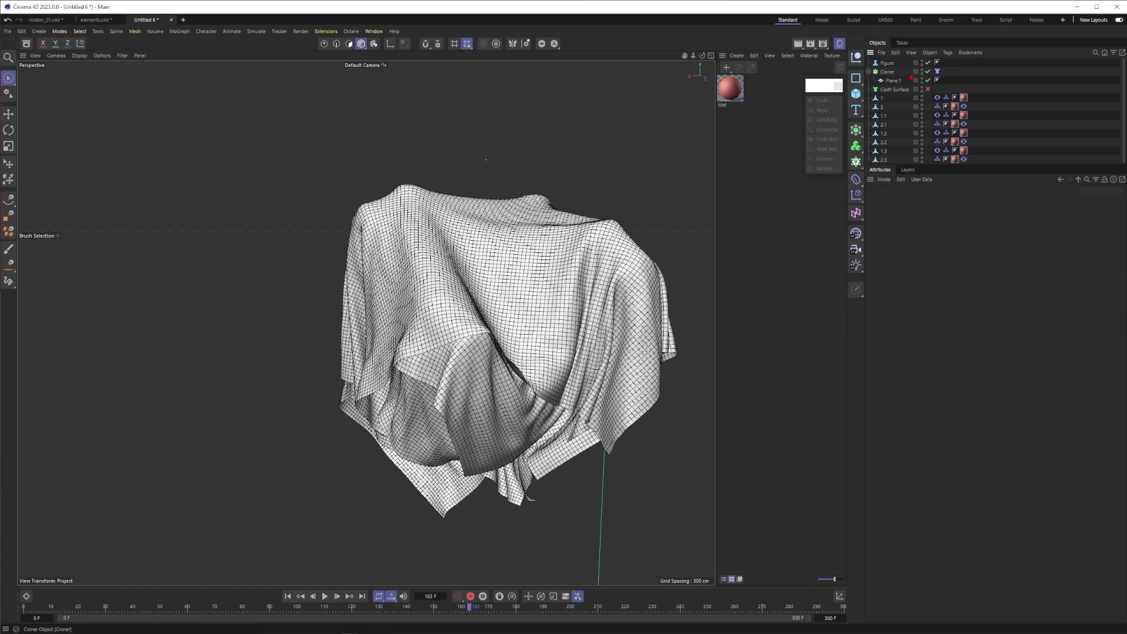
Disable the Cloner so only a single plane remains above the pipes, and select that plane
{"action": "left_click", "coordinate": [928, 71]}
{"action": "left_click", "coordinate": [892, 81]}
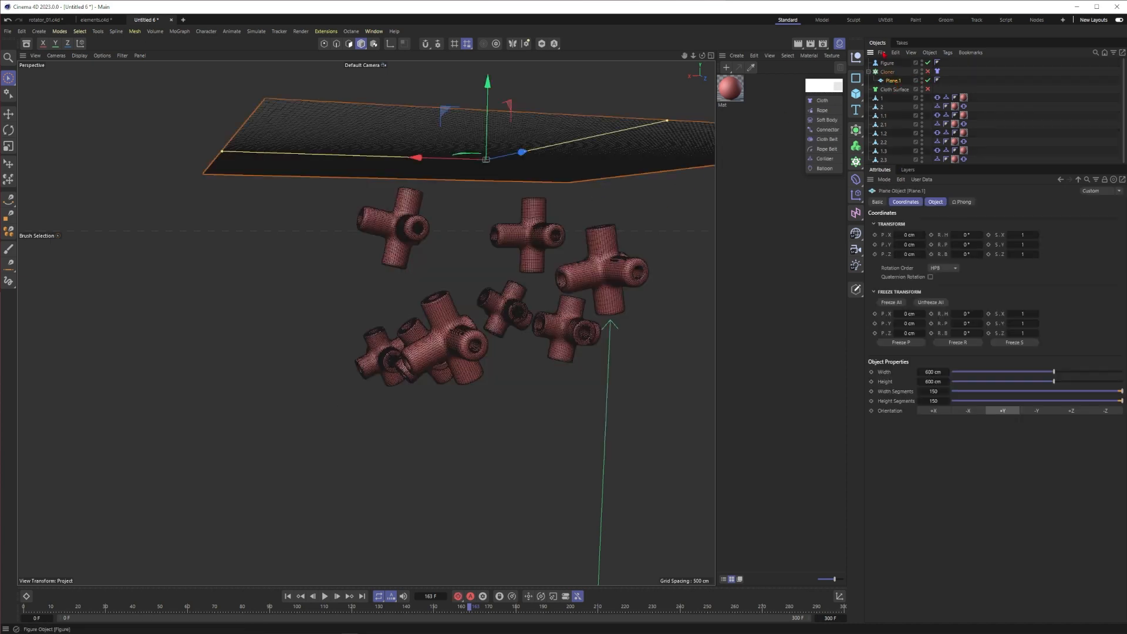
{"action": "left_click_drag", "start_coordinate": [505, 267], "coordinate": [510, 293], "text": "alt"}
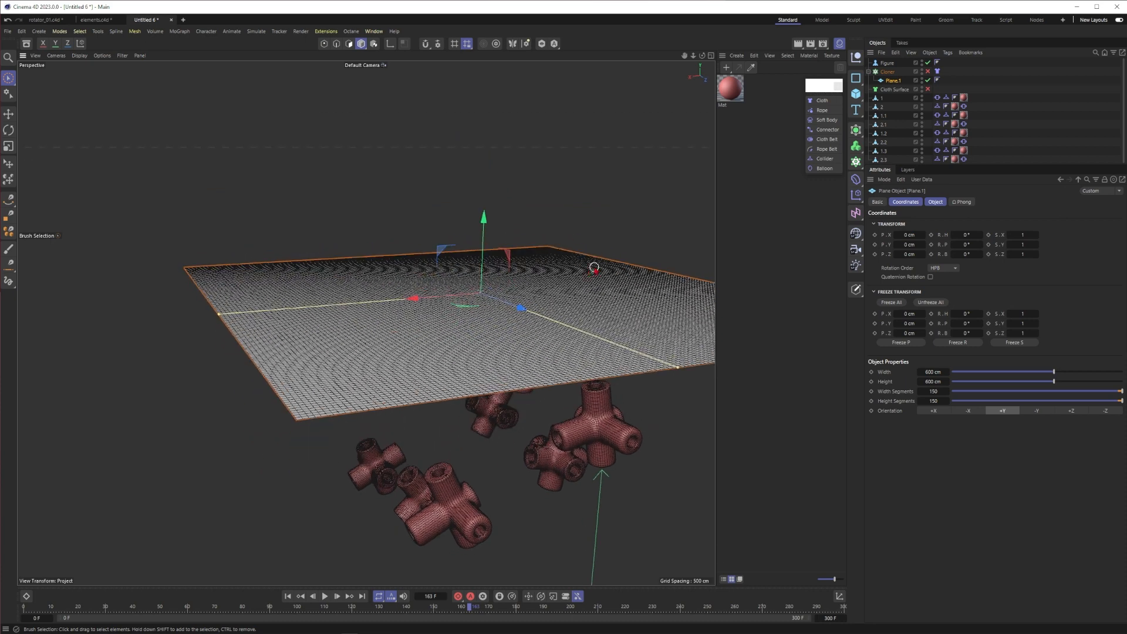
Set the simulation scene's gravity to 0 cm and move the Cloth tag from the Cloner back to Plane.1
{"action": "key", "text": "ctrl+d"}
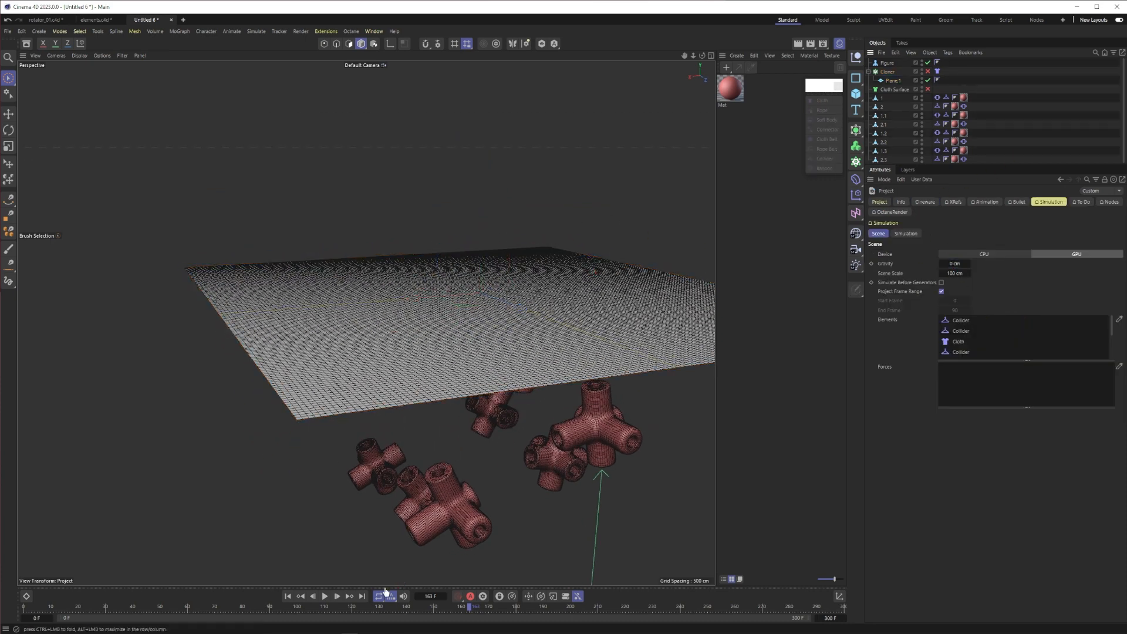
{"action": "left_click", "coordinate": [324, 595]}
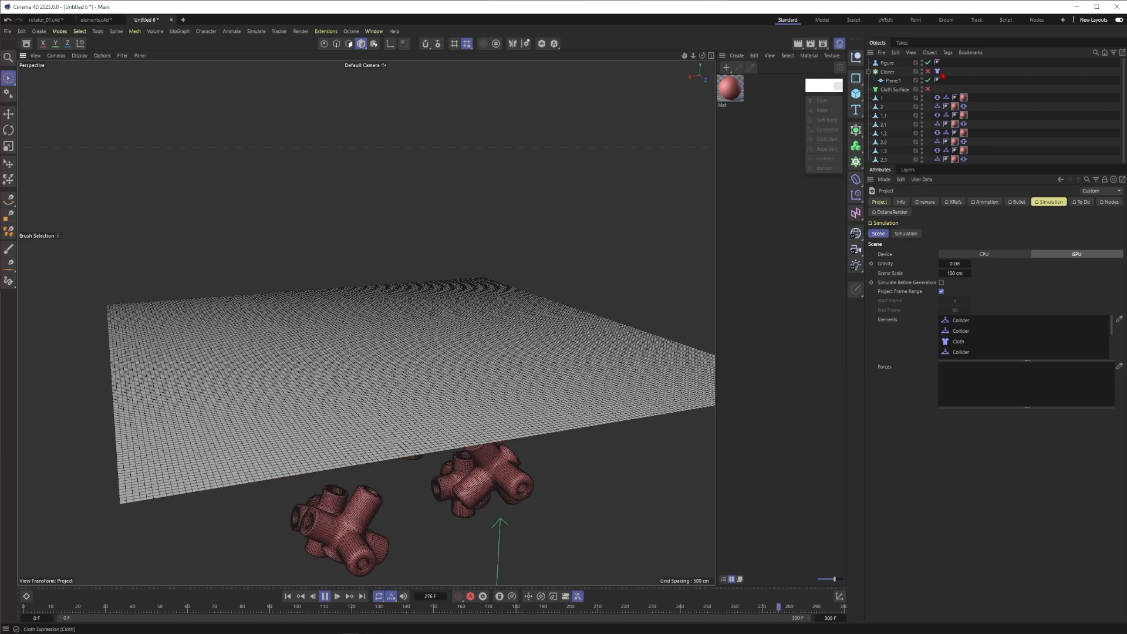
{"action": "left_click_drag", "start_coordinate": [947, 80], "coordinate": [946, 80]}
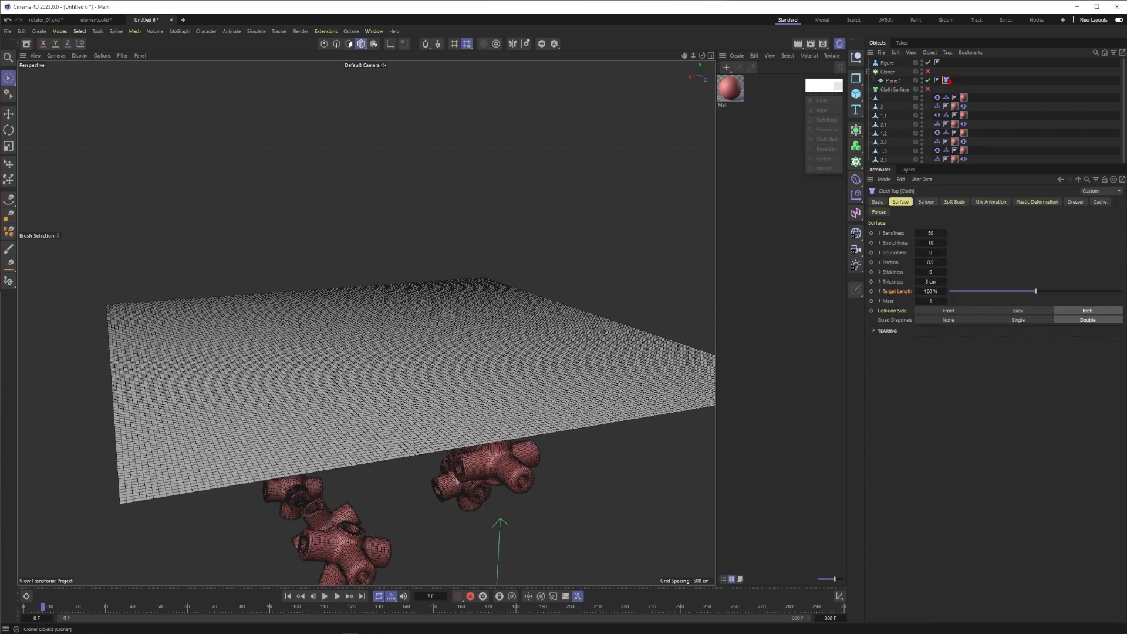
Add a Turbulence force and play its effect on the cloth plane in Gouraud shading without lines
{"action": "left_click", "coordinate": [256, 31]}
{"action": "mouse_move", "coordinate": [262, 49]}
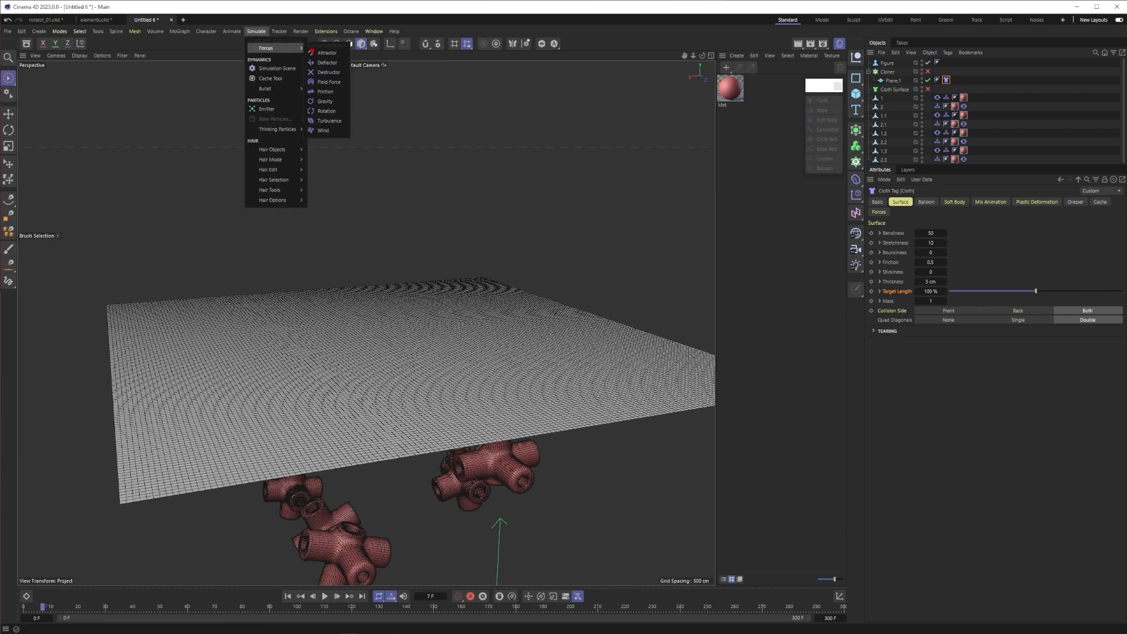
{"action": "left_click", "coordinate": [330, 121]}
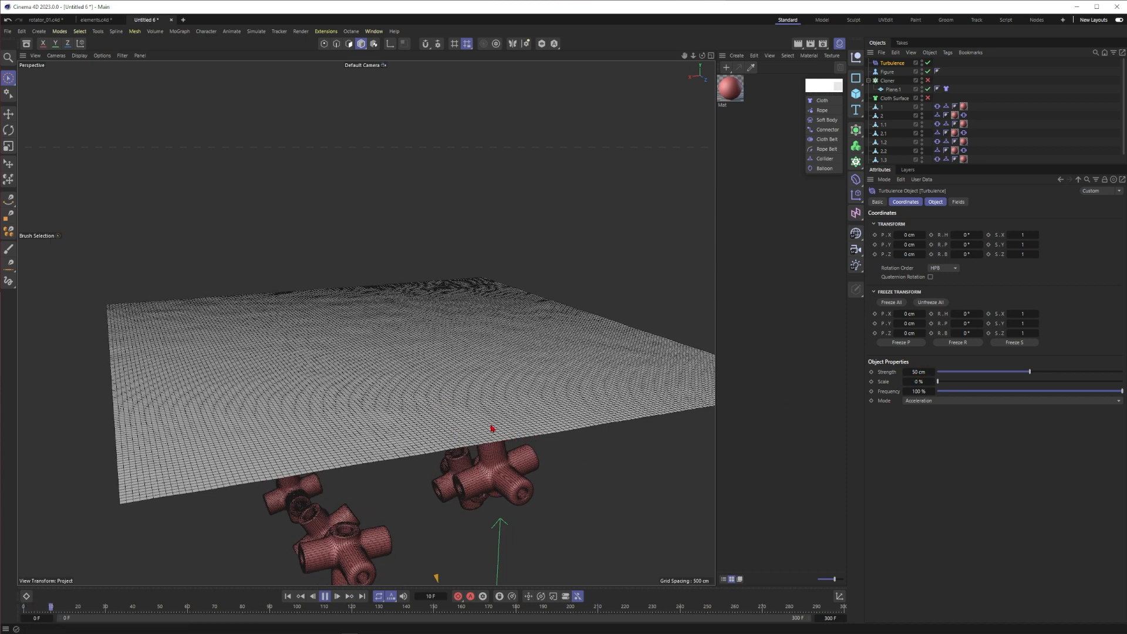
{"action": "key", "text": "n"}
{"action": "key", "text": "a"}
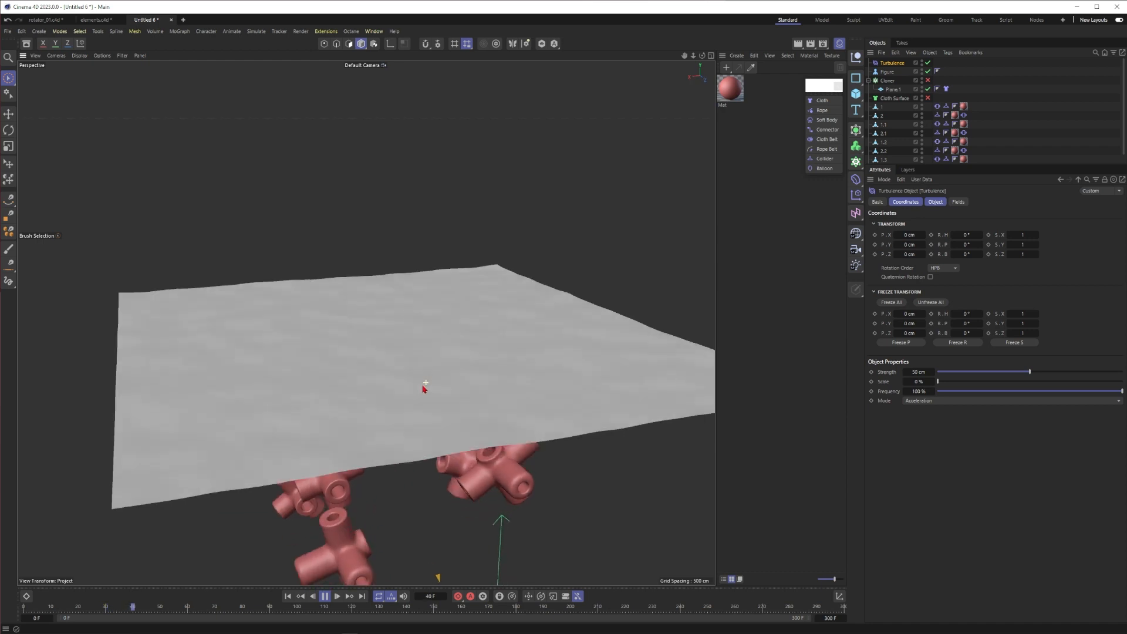
Try Turbulence scales of 10 % and 40 % while the cloth simulation plays, and restart the playback
{"action": "left_click", "coordinate": [917, 382]}
{"action": "key", "text": "Return"}
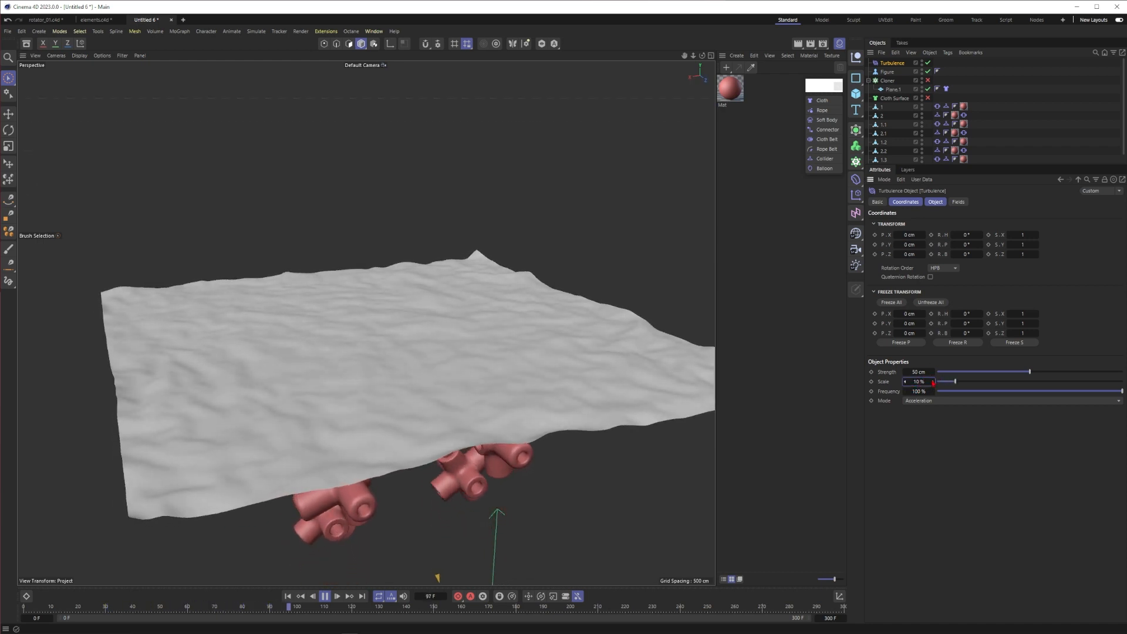
{"action": "type", "text": "40"}
{"action": "key", "text": "Return"}
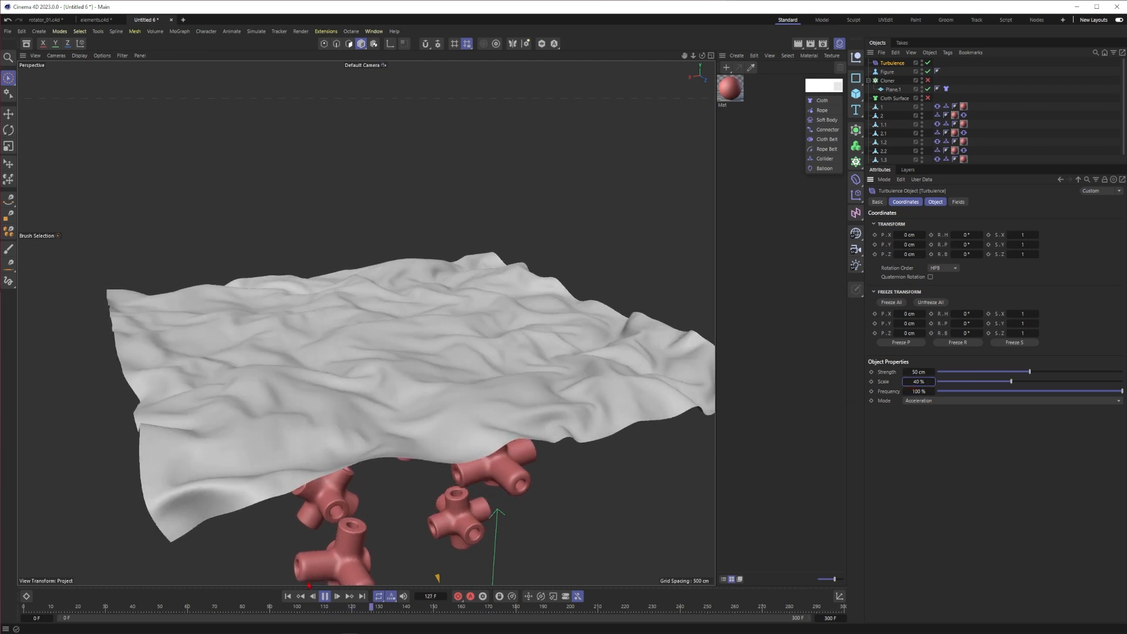
{"action": "left_click", "coordinate": [288, 595]}
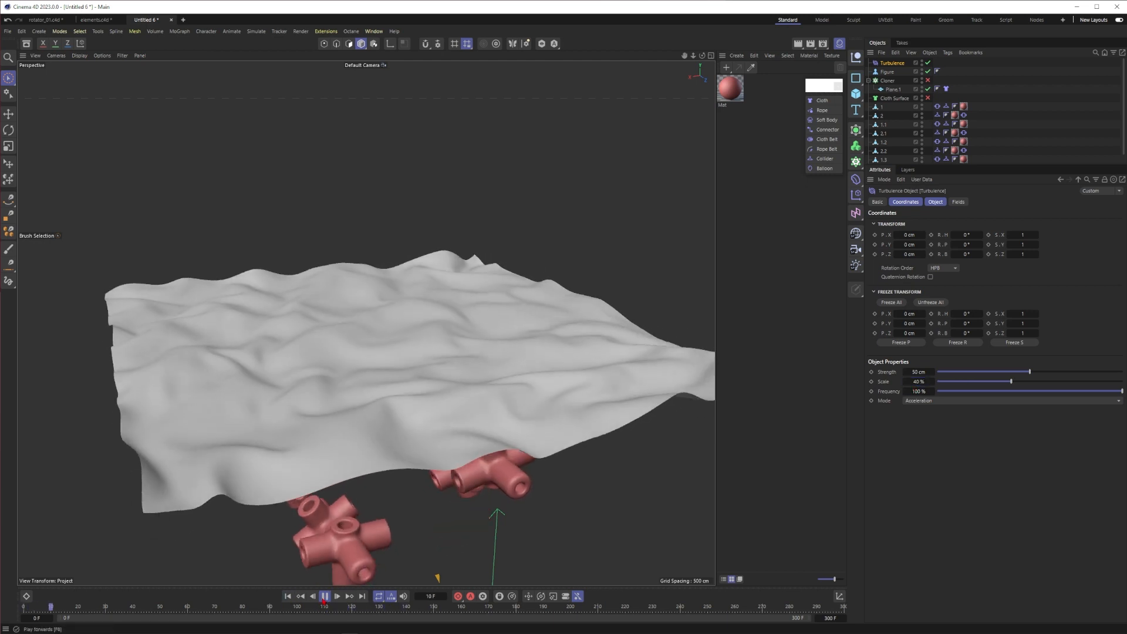
Set the Turbulence force's strength to 30 cm and its scale to 30 %, and play the simulation briefly
{"action": "left_click", "coordinate": [325, 596]}
{"action": "left_click_drag", "start_coordinate": [426, 369], "coordinate": [458, 353], "text": "alt"}
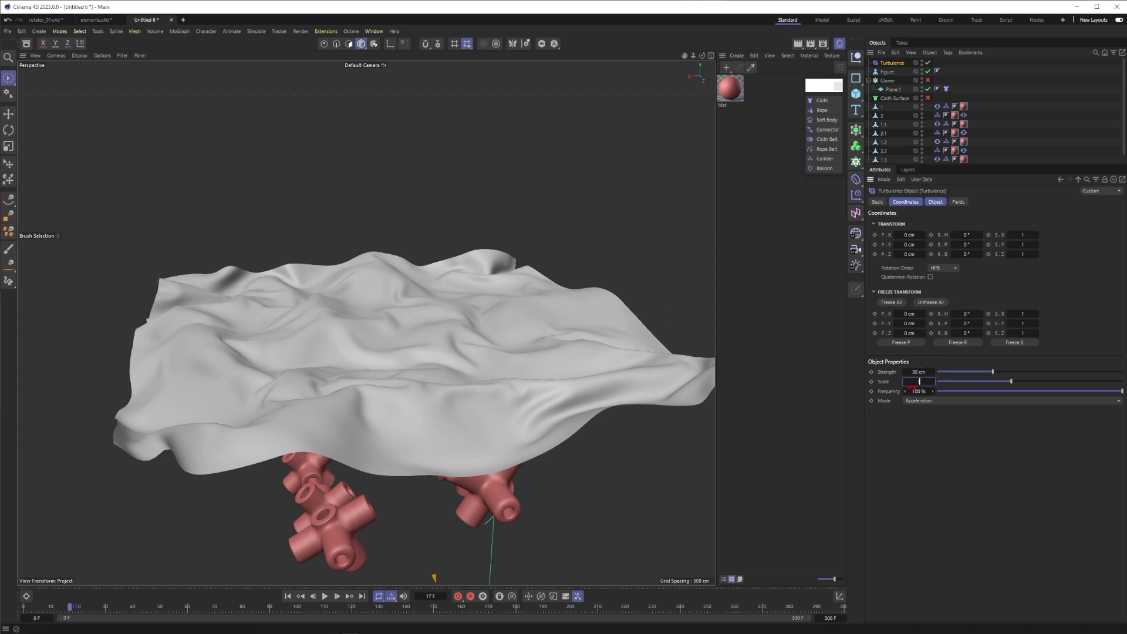
{"action": "left_click", "coordinate": [325, 597]}
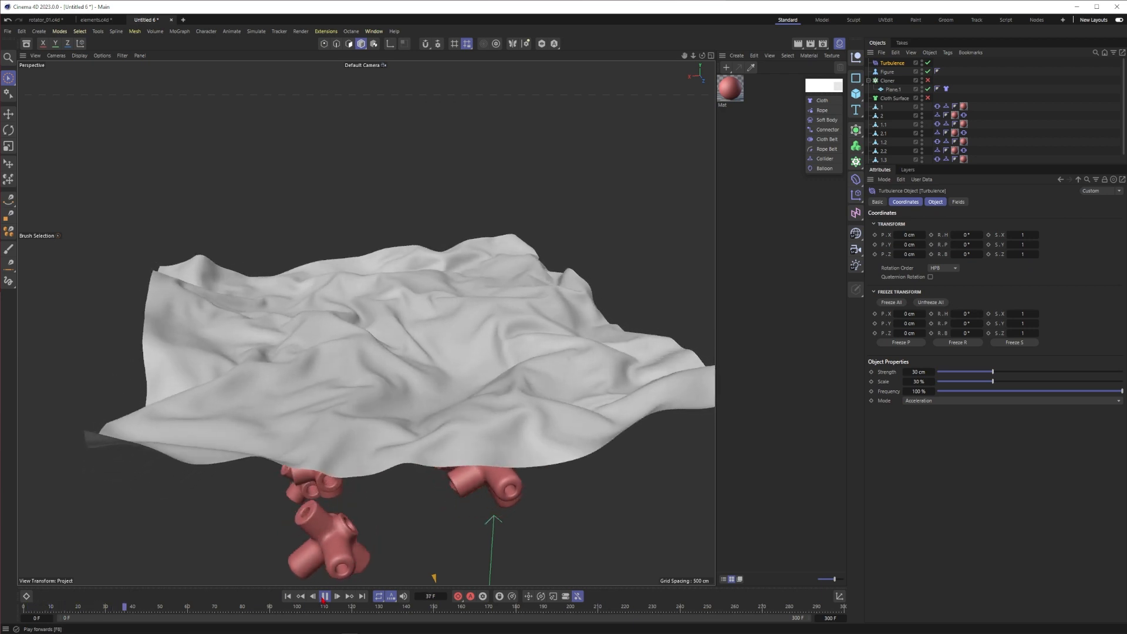
{"action": "left_click", "coordinate": [322, 598]}
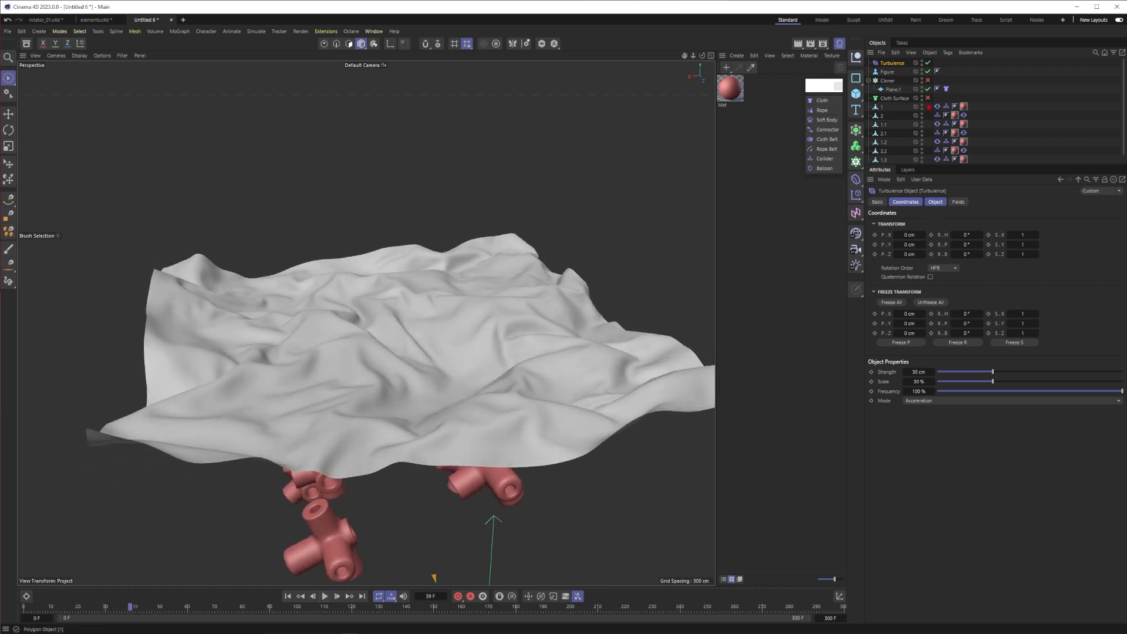
Enable the Cloner, move the Cloth tag from Plane.1 back to it, and play the turbulent cloned planes from the start
{"action": "left_click", "coordinate": [927, 80]}
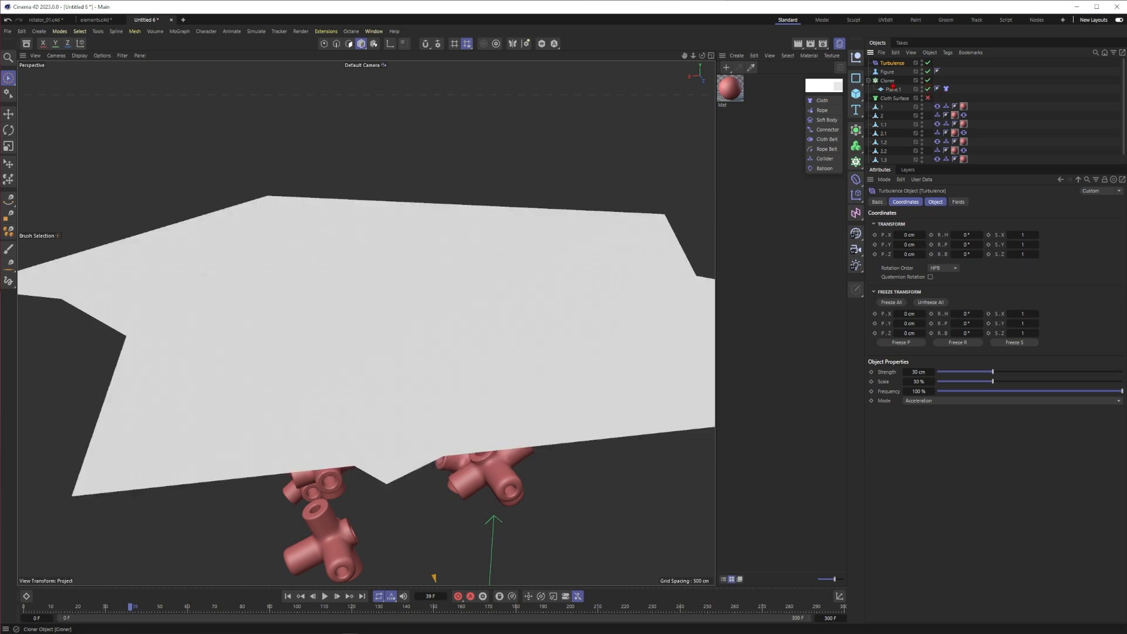
{"action": "left_click", "coordinate": [937, 80]}
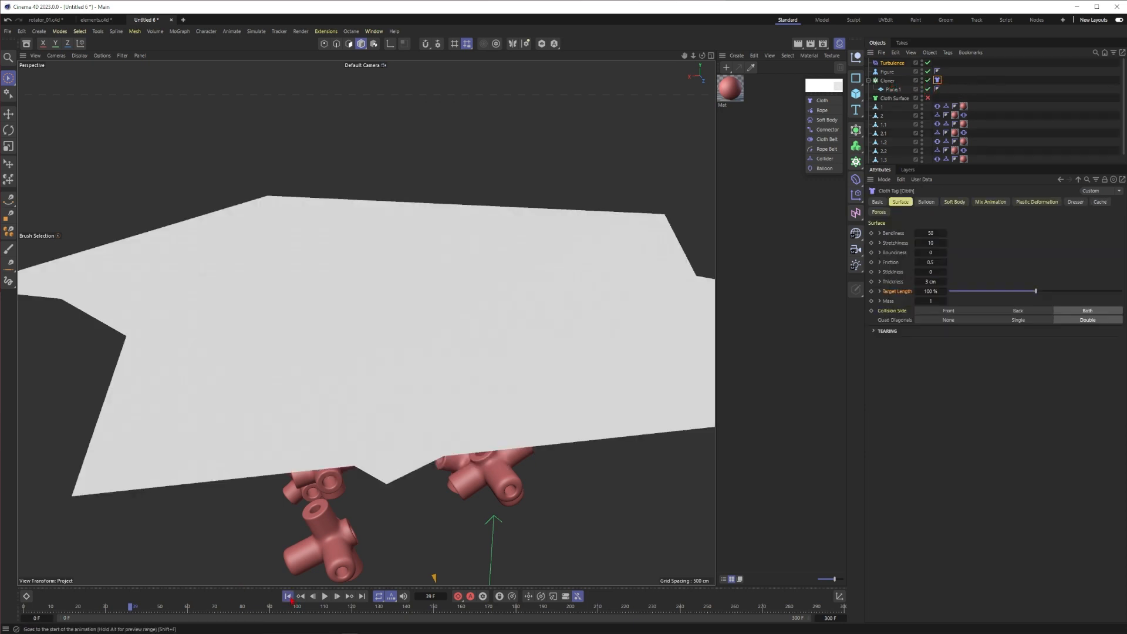
{"action": "left_click", "coordinate": [287, 596]}
{"action": "left_click", "coordinate": [324, 596]}
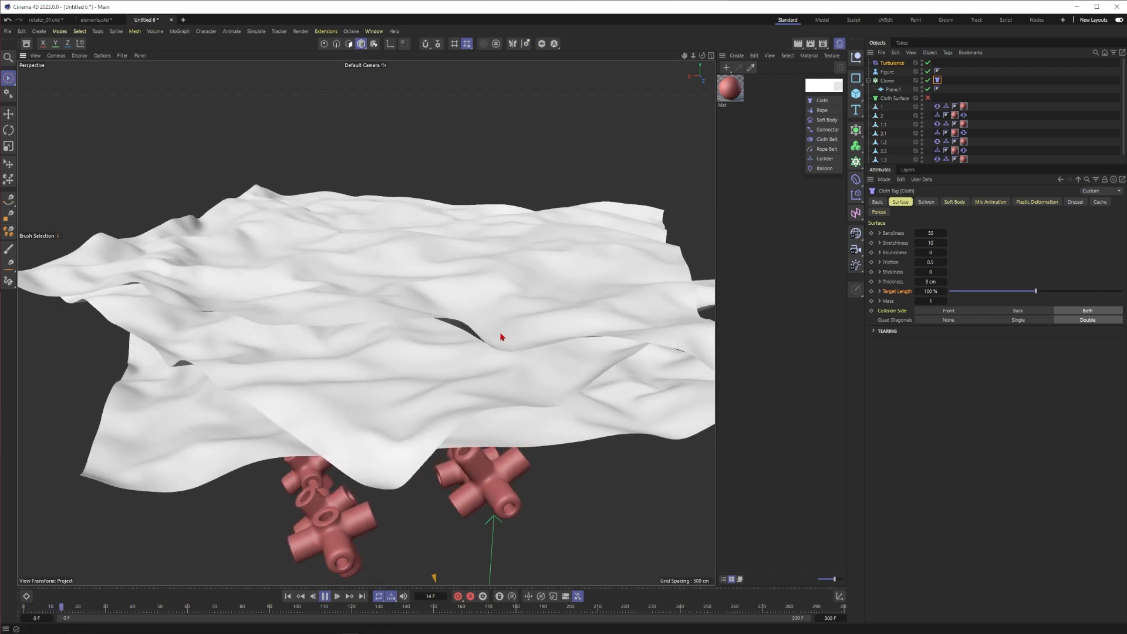
{"action": "key", "text": "F8"}
{"action": "left_click_drag", "start_coordinate": [510, 376], "coordinate": [470, 375], "text": "alt"}
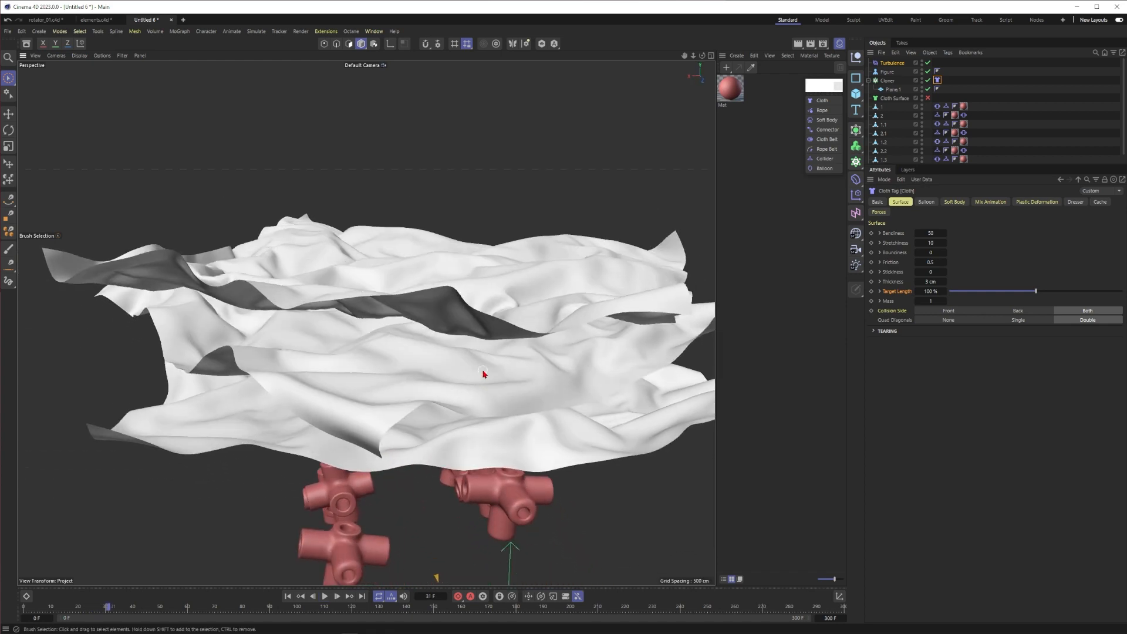
Set the simulation scene's gravity to -400 cm and replay the layered cloths falling over the pipes
{"action": "key", "text": "ctrl+d"}
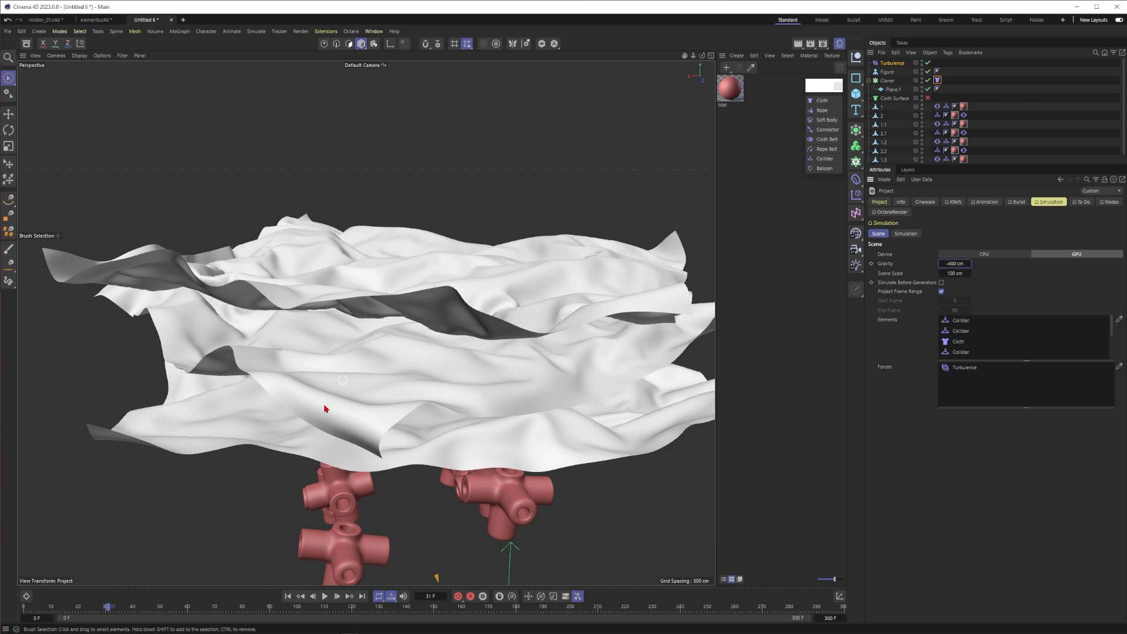
{"action": "left_click", "coordinate": [287, 597]}
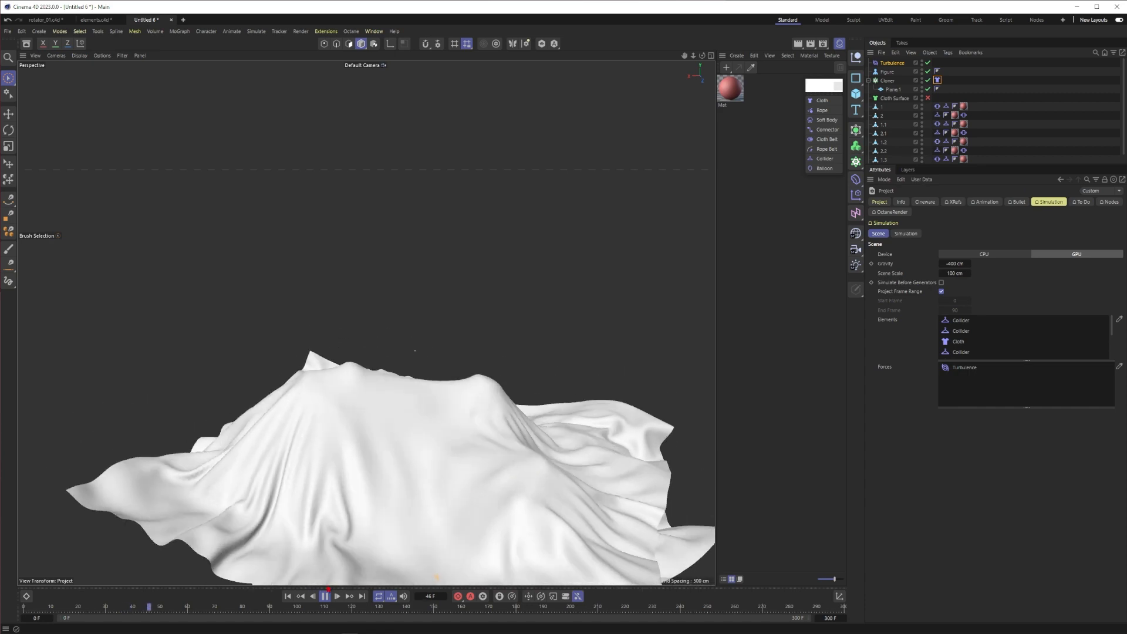
{"action": "left_click", "coordinate": [326, 598]}
{"action": "left_click_drag", "start_coordinate": [515, 467], "coordinate": [613, 247], "text": "alt"}
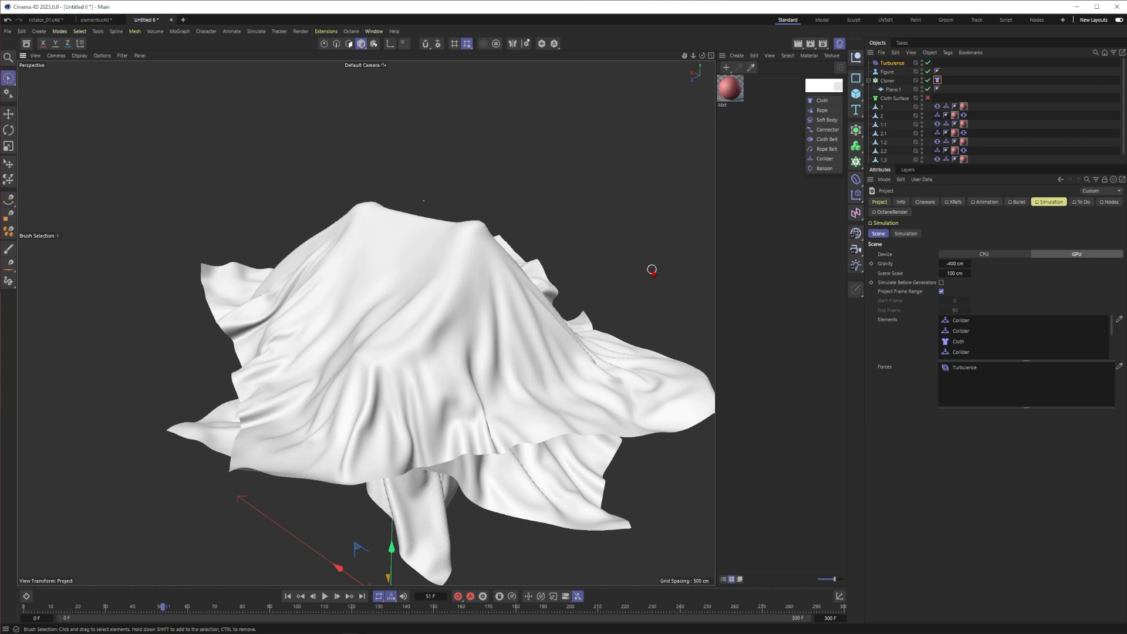
Set both the width and height segments of Plane.1 to 250
{"action": "left_click", "coordinate": [981, 72]}
{"action": "left_click", "coordinate": [892, 90]}
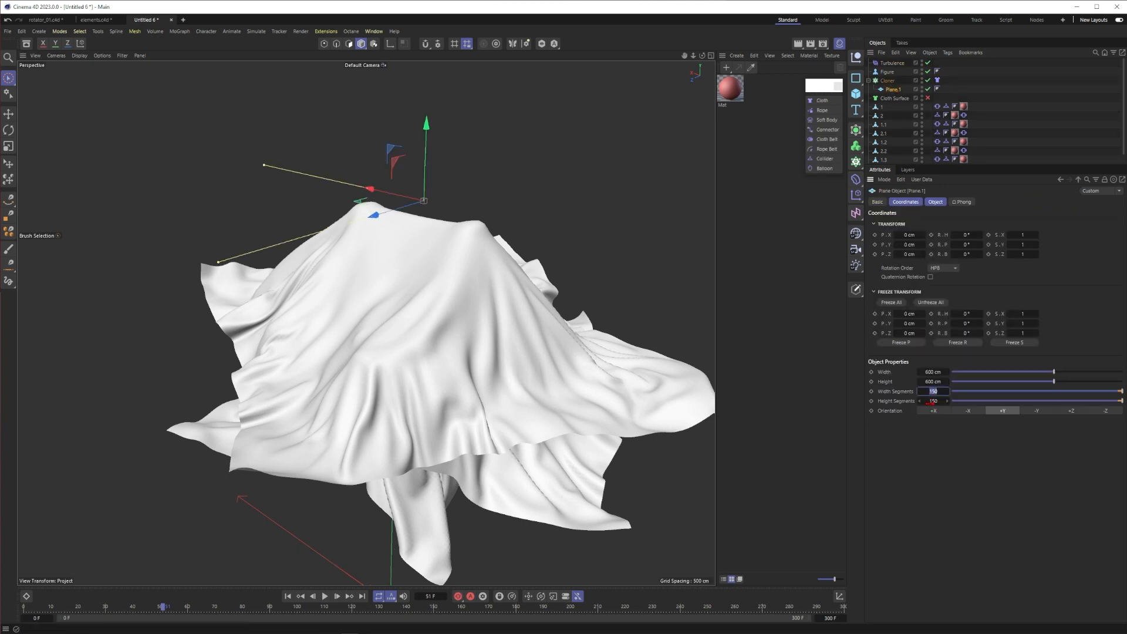
{"action": "key", "text": "Tab"}
{"action": "type", "text": "250"}
{"action": "scroll", "coordinate": [557, 273], "scroll_direction": "down", "scroll_amount": 5}
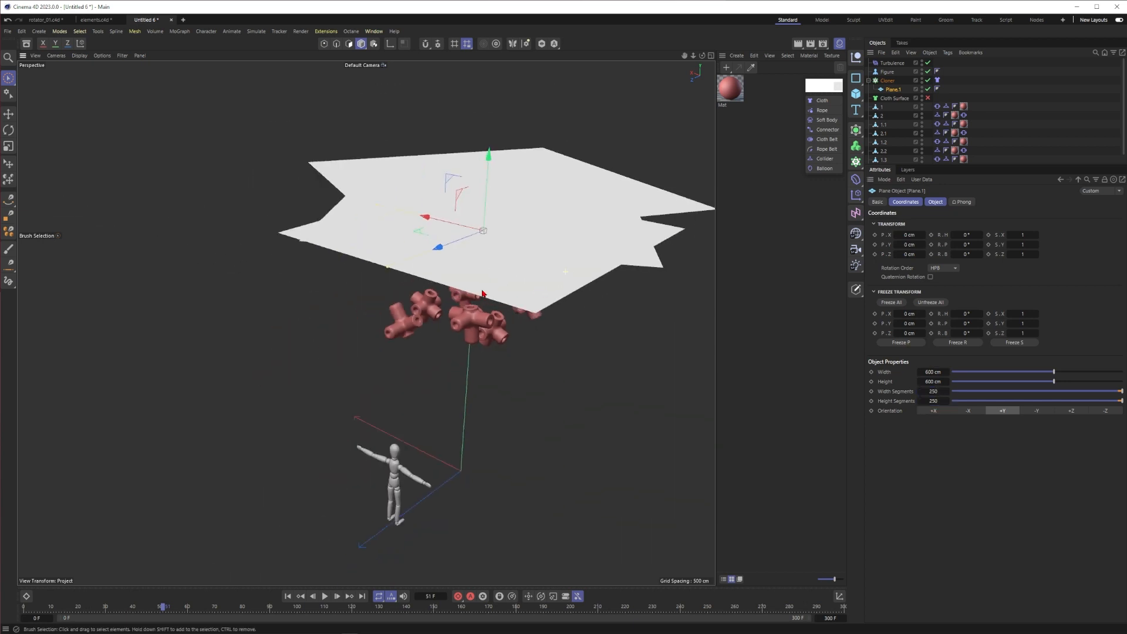
{"action": "left_click_drag", "start_coordinate": [545, 282], "coordinate": [463, 336], "text": "alt"}
{"action": "scroll", "coordinate": [463, 334], "scroll_direction": "up", "scroll_amount": 3}
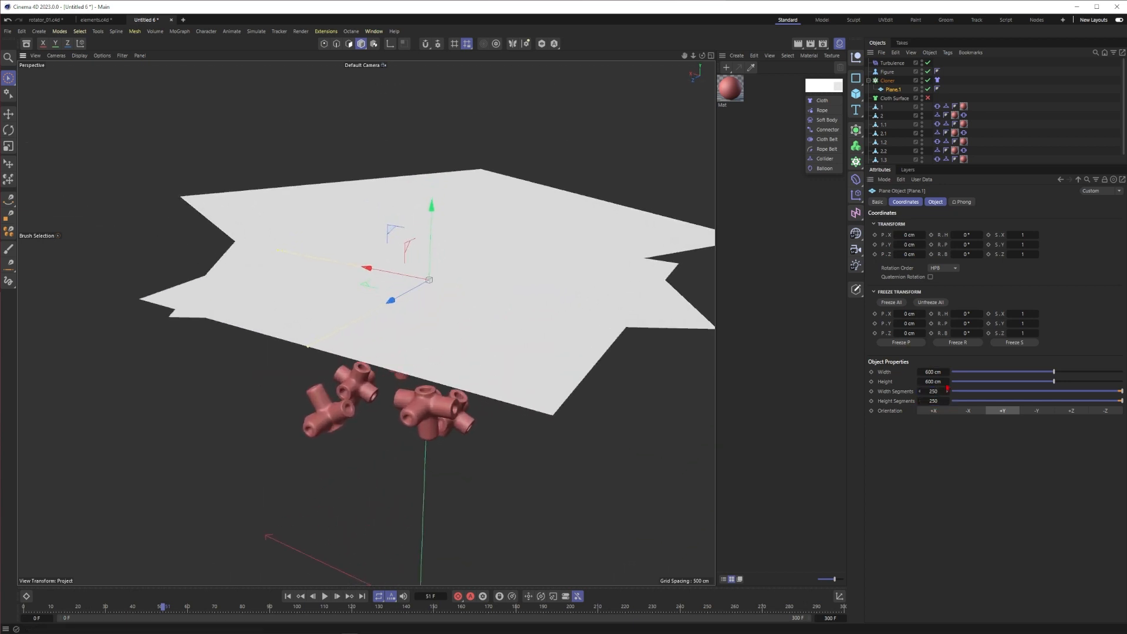
Calculate the simulation cache of the Cloner's Cloth tag, starting at frame 0
{"action": "left_click_drag", "start_coordinate": [1011, 164], "coordinate": [1011, 292]}
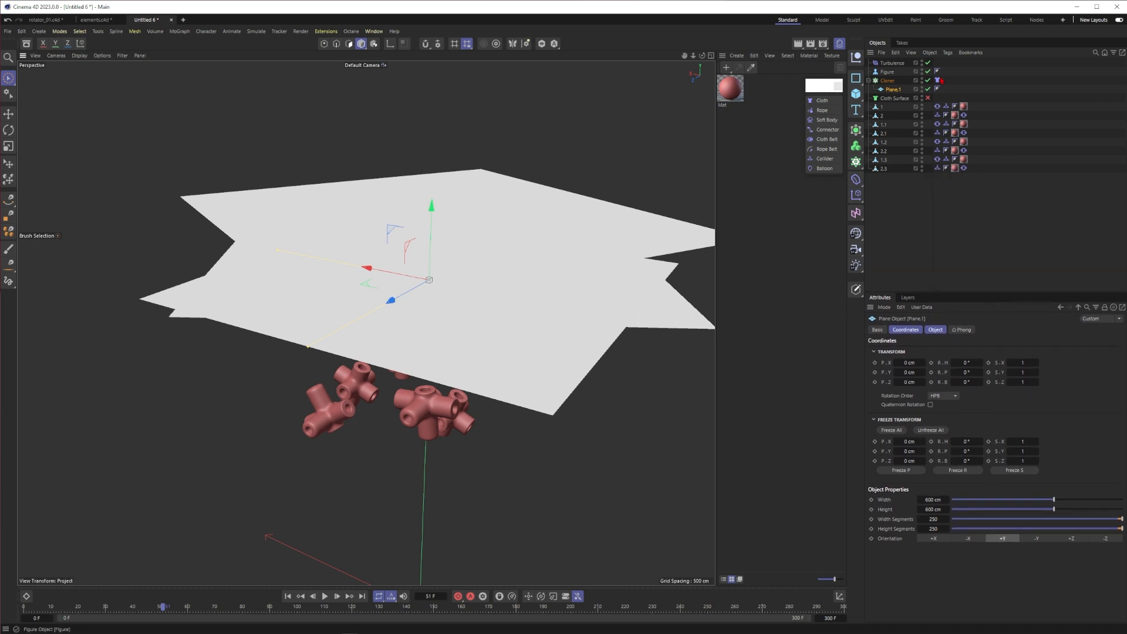
{"action": "left_click", "coordinate": [937, 80]}
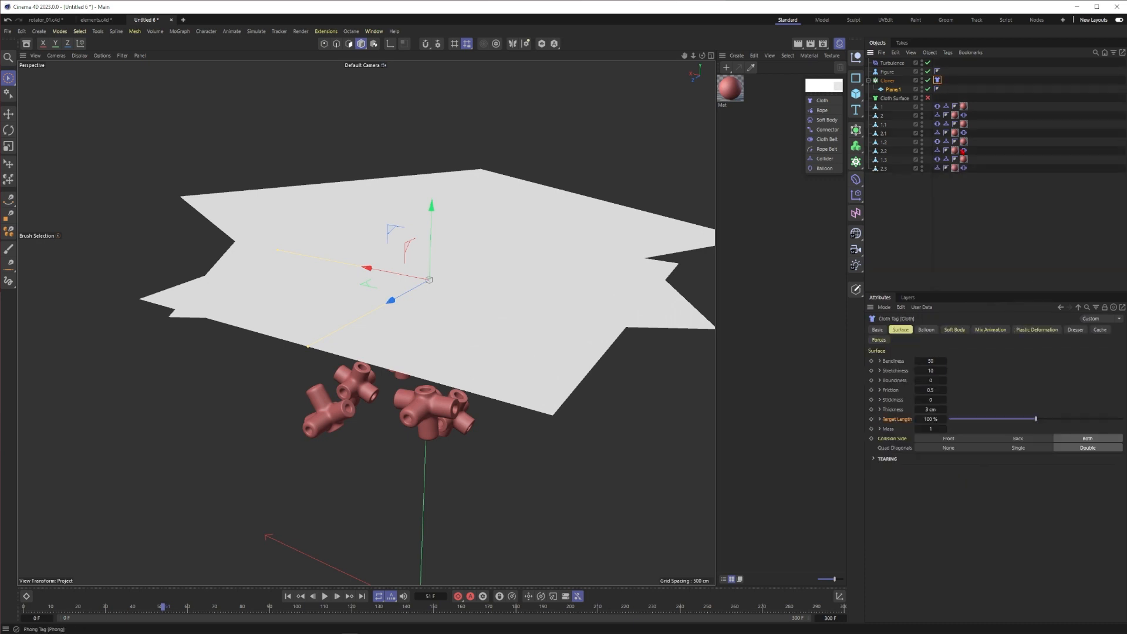
{"action": "left_click", "coordinate": [1099, 329]}
{"action": "left_click", "coordinate": [907, 382]}
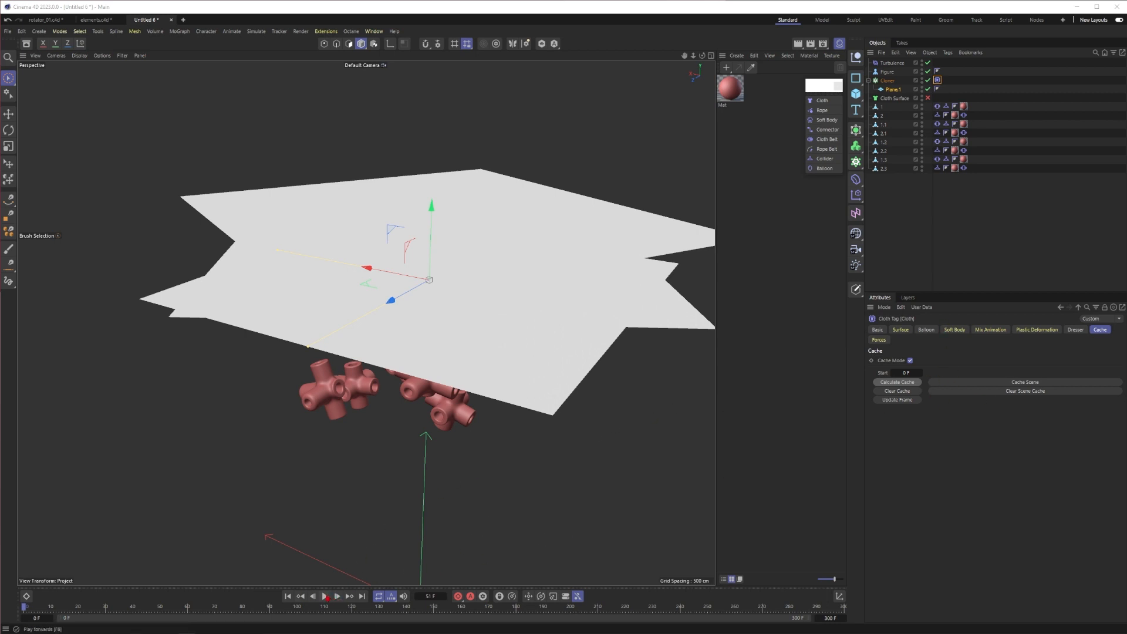
Play and scrub through the cached cloth simulation from several angles, and stop at frame 195
{"action": "left_click", "coordinate": [324, 596]}
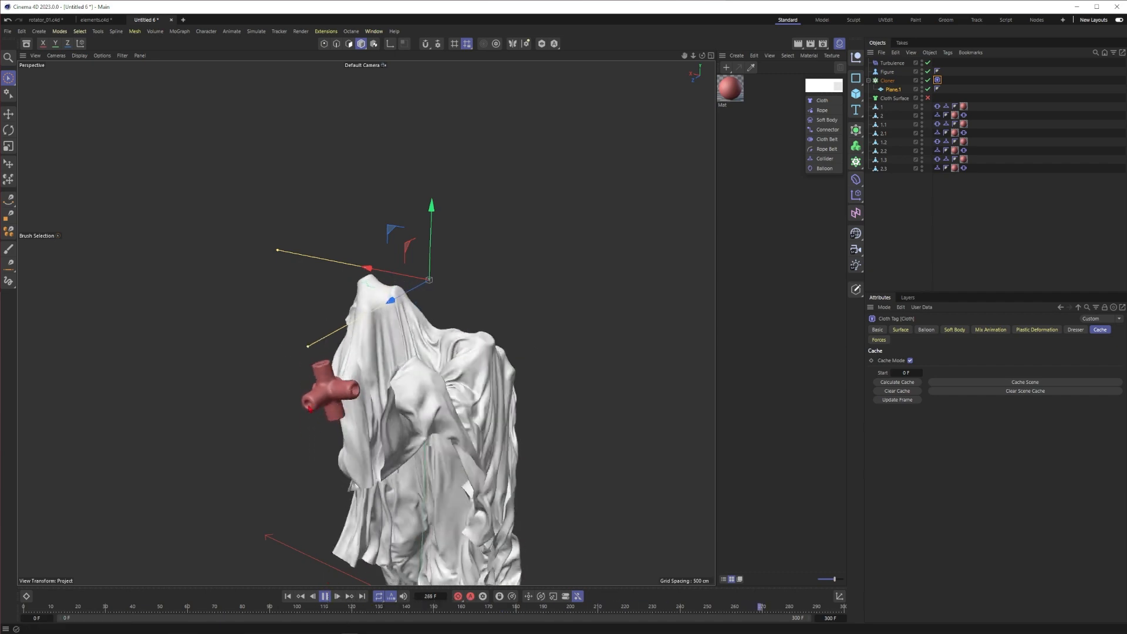
{"action": "middle_click_drag", "start_coordinate": [424, 483], "coordinate": [366, 379], "text": "alt"}
{"action": "left_click_drag", "start_coordinate": [399, 346], "coordinate": [335, 286], "text": "alt"}
{"action": "left_click_drag", "start_coordinate": [430, 286], "coordinate": [490, 291], "text": "alt"}
{"action": "left_click", "coordinate": [324, 596]}
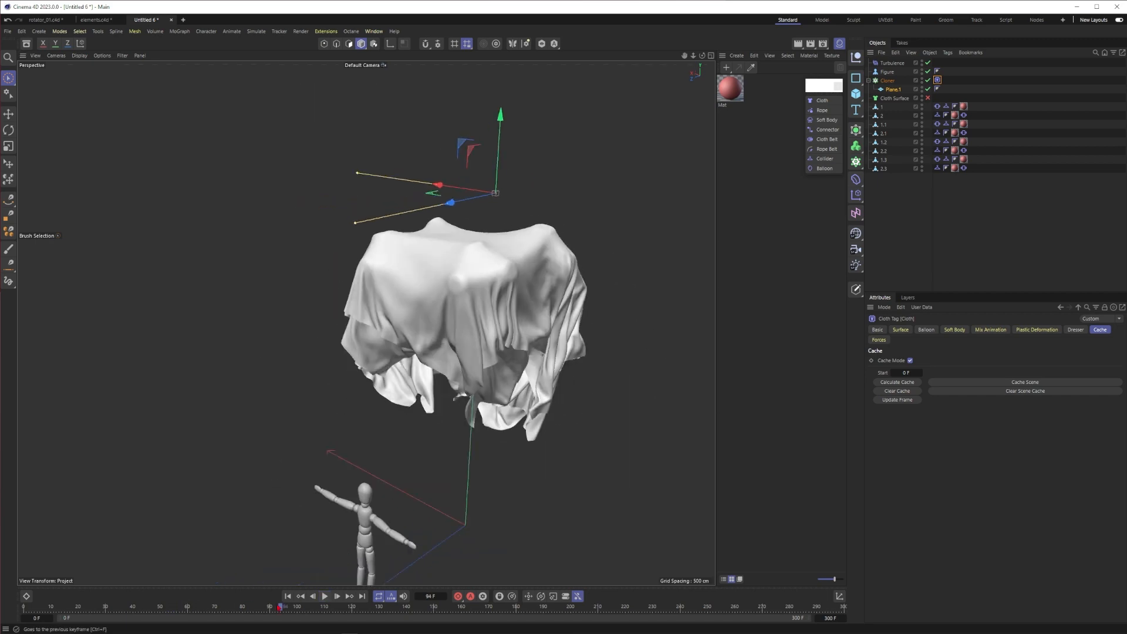
{"action": "left_click_drag", "start_coordinate": [275, 606], "coordinate": [537, 603]}
{"action": "left_click_drag", "start_coordinate": [427, 294], "coordinate": [490, 348], "text": "alt"}
{"action": "left_click_drag", "start_coordinate": [536, 606], "coordinate": [48, 610]}
{"action": "left_click", "coordinate": [325, 598]}
{"action": "middle_click_drag", "start_coordinate": [581, 286], "coordinate": [501, 296], "text": "alt"}
{"action": "left_click_drag", "start_coordinate": [501, 297], "coordinate": [311, 327], "text": "alt"}
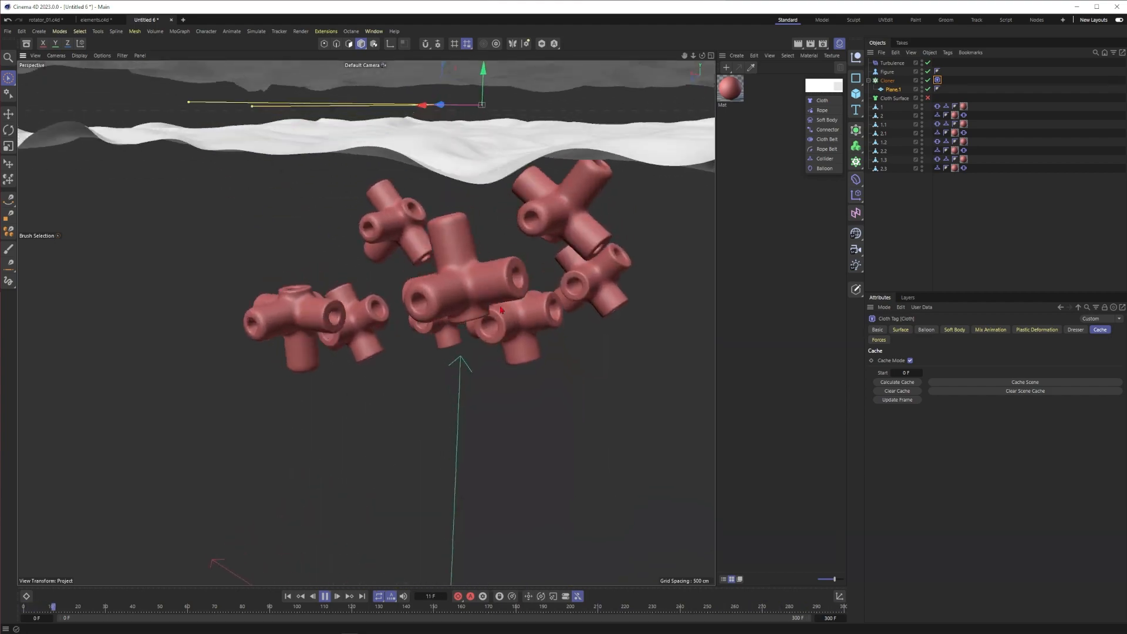
{"action": "left_click", "coordinate": [324, 598]}
{"action": "left_click_drag", "start_coordinate": [325, 607], "coordinate": [557, 607]}
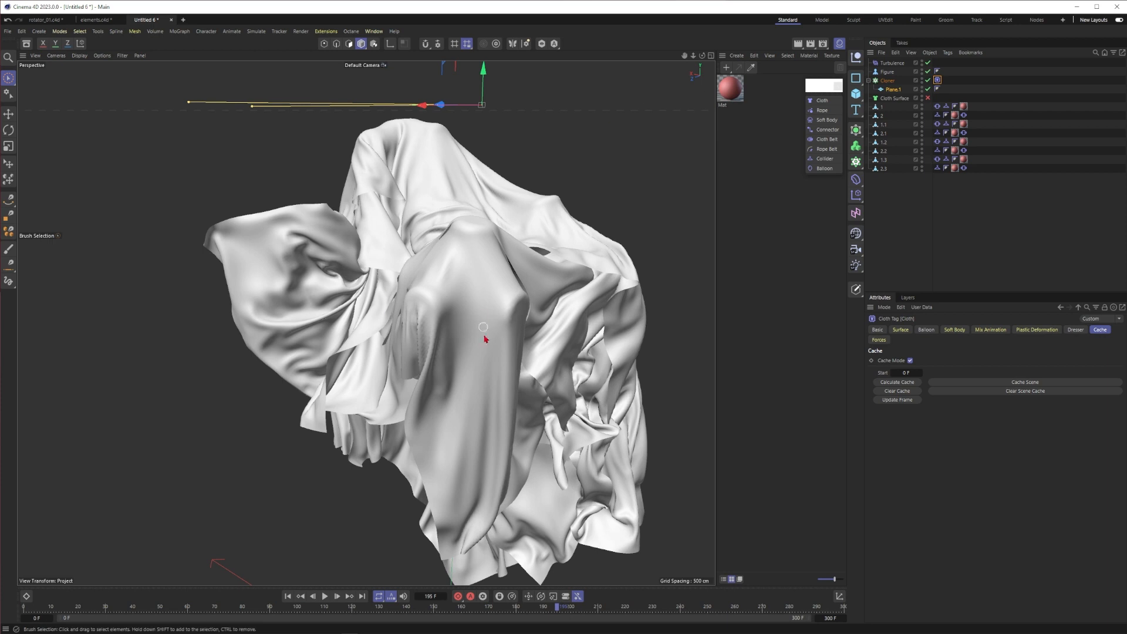
Nest the Cloner under an enabled Cloth Surface and set the surface's thickness to 1 cm
{"action": "left_click", "coordinate": [888, 81]}
{"action": "left_click_drag", "start_coordinate": [907, 101], "coordinate": [894, 98]}
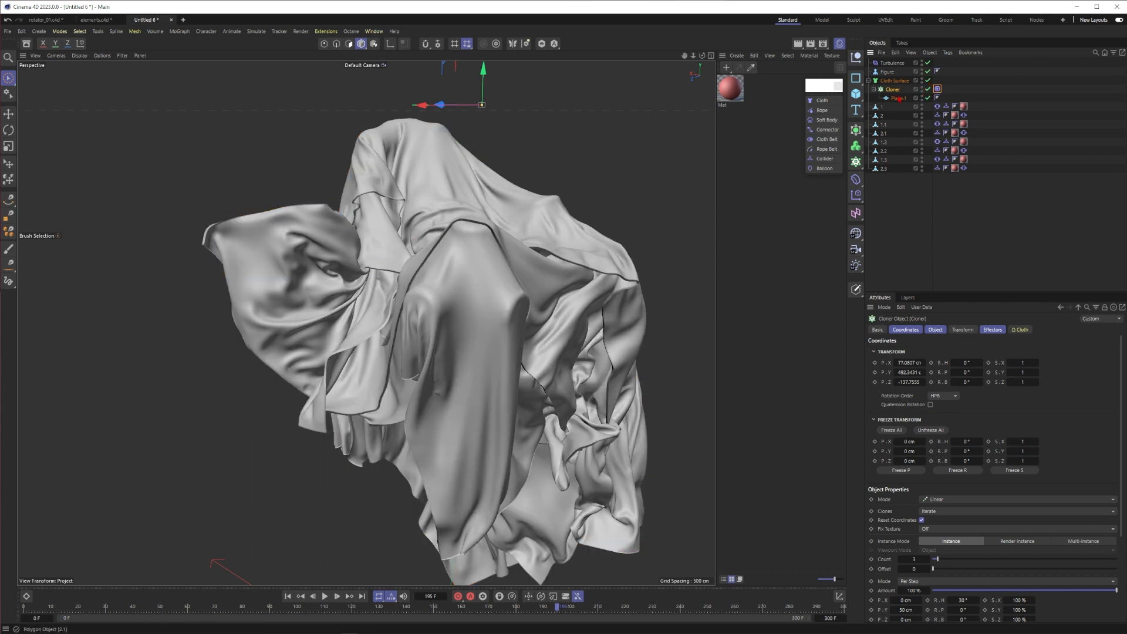
{"action": "left_click", "coordinate": [894, 81]}
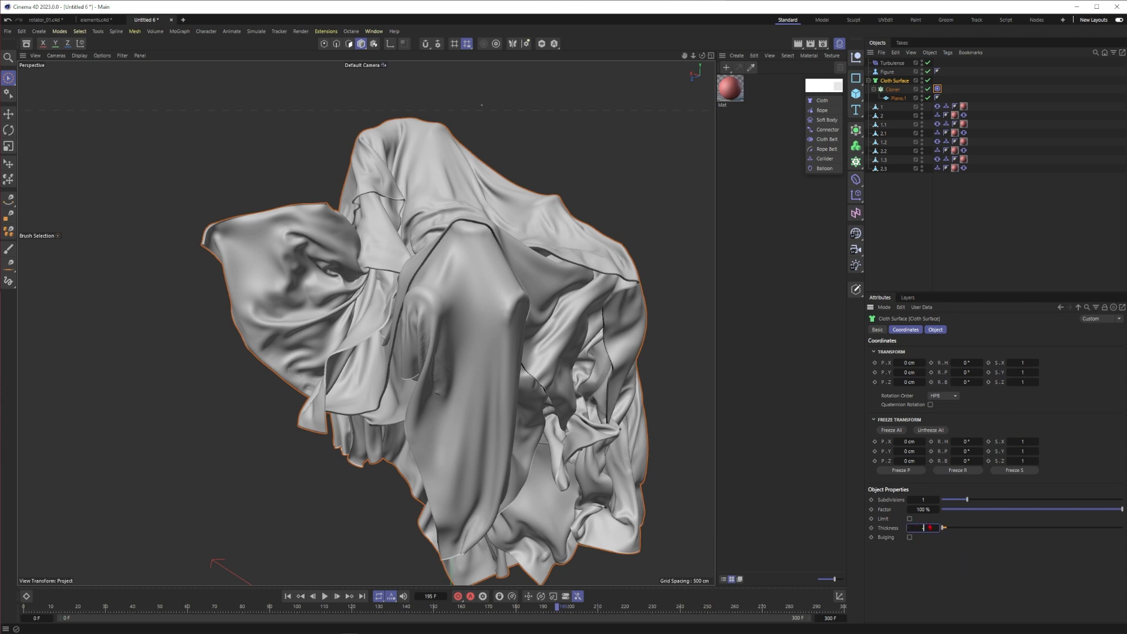
{"action": "key", "text": "Return"}
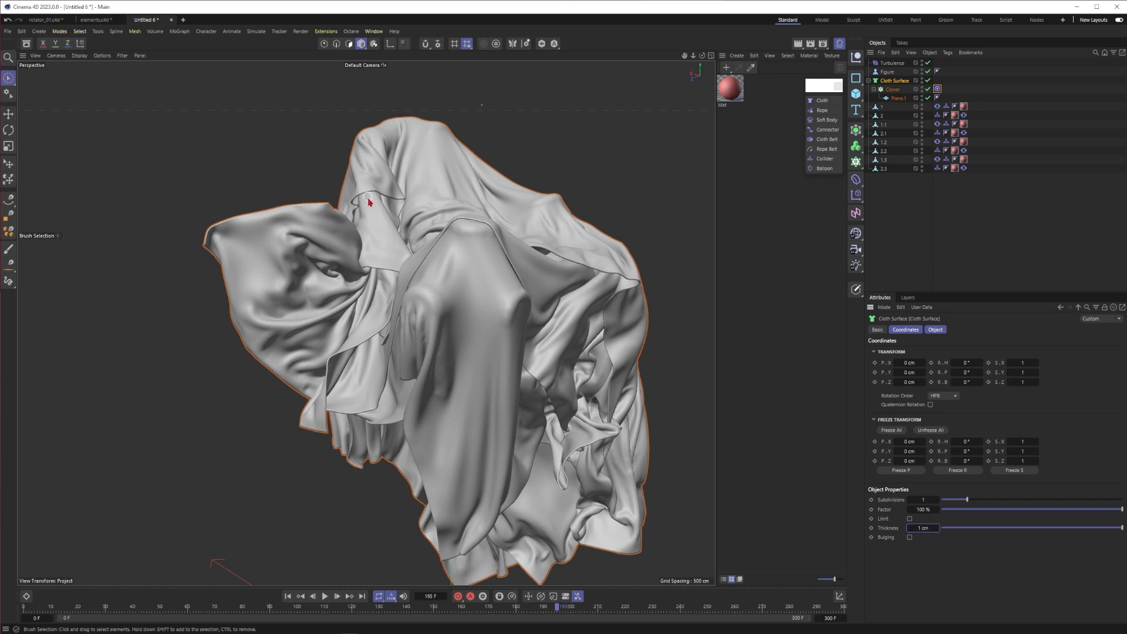
Examine the thickened cloth layers and their edges up close from several angles, with nothing selected
{"action": "right_click_drag", "start_coordinate": [369, 200], "coordinate": [558, 174], "text": "alt"}
{"action": "left_click_drag", "start_coordinate": [392, 194], "coordinate": [291, 248], "text": "alt"}
{"action": "right_click_drag", "start_coordinate": [437, 246], "coordinate": [293, 281], "text": "alt"}
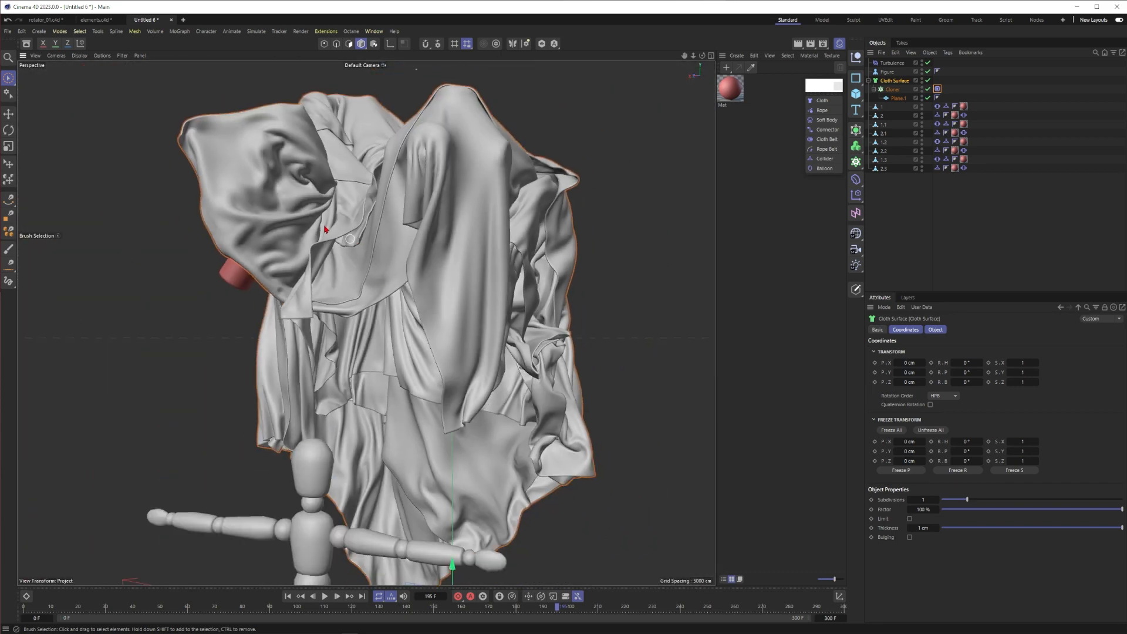
{"action": "middle_click_drag", "start_coordinate": [478, 217], "coordinate": [447, 288], "text": "alt"}
{"action": "middle_click_drag", "start_coordinate": [447, 288], "coordinate": [449, 307], "text": "alt"}
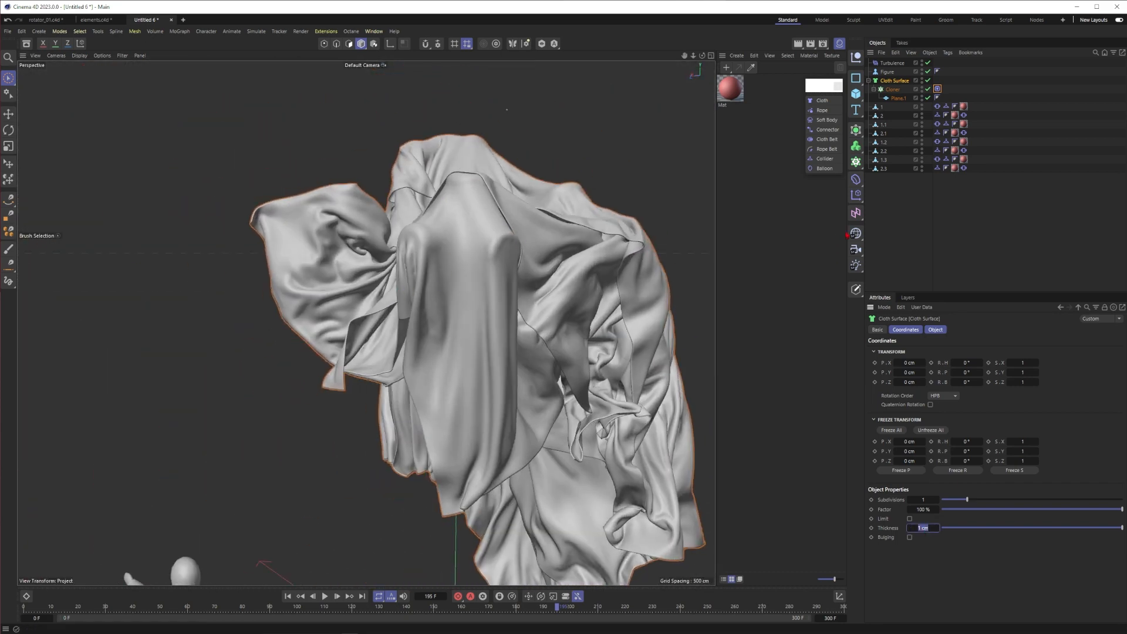
{"action": "left_click", "coordinate": [916, 228]}
{"action": "left_click_drag", "start_coordinate": [443, 229], "coordinate": [417, 246], "text": "alt"}
{"action": "right_click_drag", "start_coordinate": [417, 247], "coordinate": [483, 244], "text": "alt"}
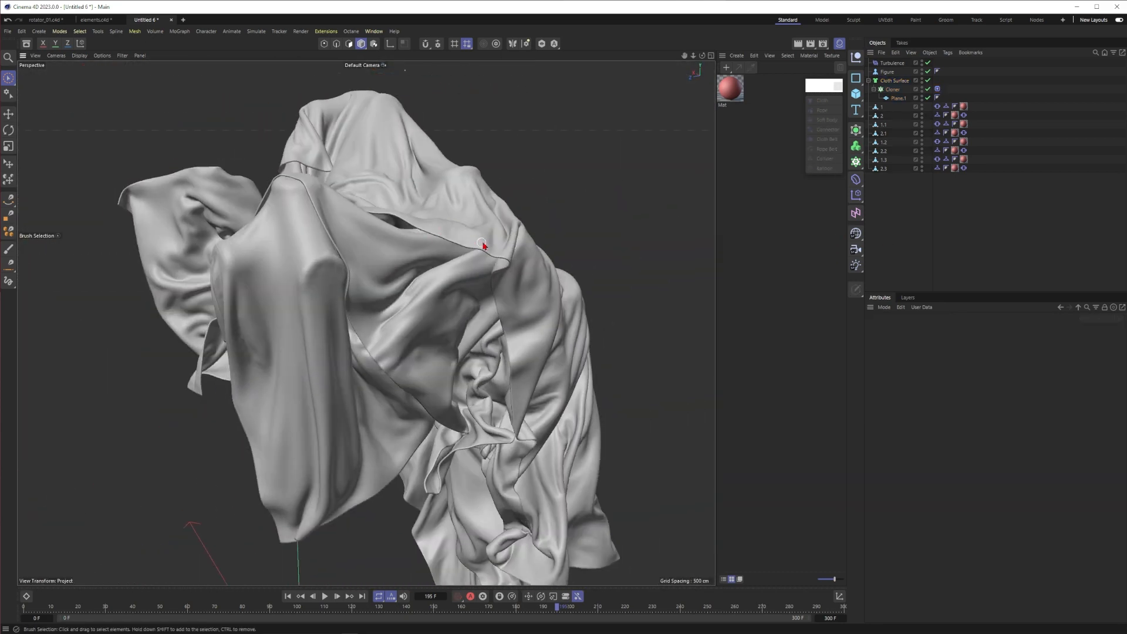
{"action": "left_click_drag", "start_coordinate": [553, 189], "coordinate": [487, 247], "text": "alt"}
Wrap the Cloth Surface in a Subdivision Surface and set the Cloth Surface's own subdivisions to 0
{"action": "left_click", "coordinate": [894, 81]}
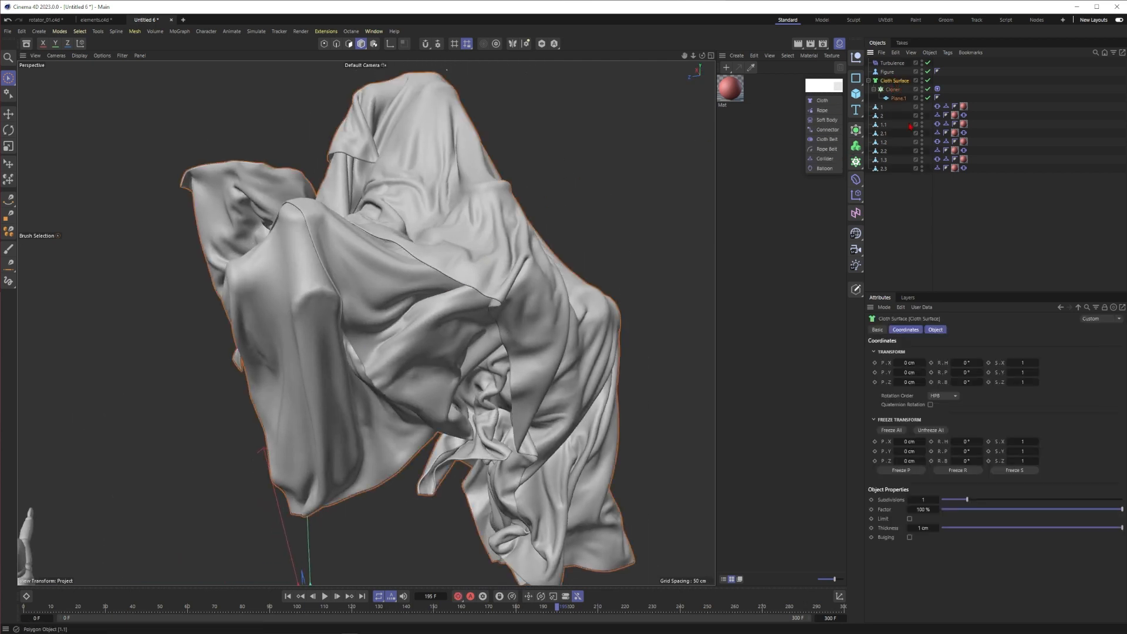
{"action": "left_click_drag", "start_coordinate": [858, 130], "coordinate": [898, 144], "text": "alt"}
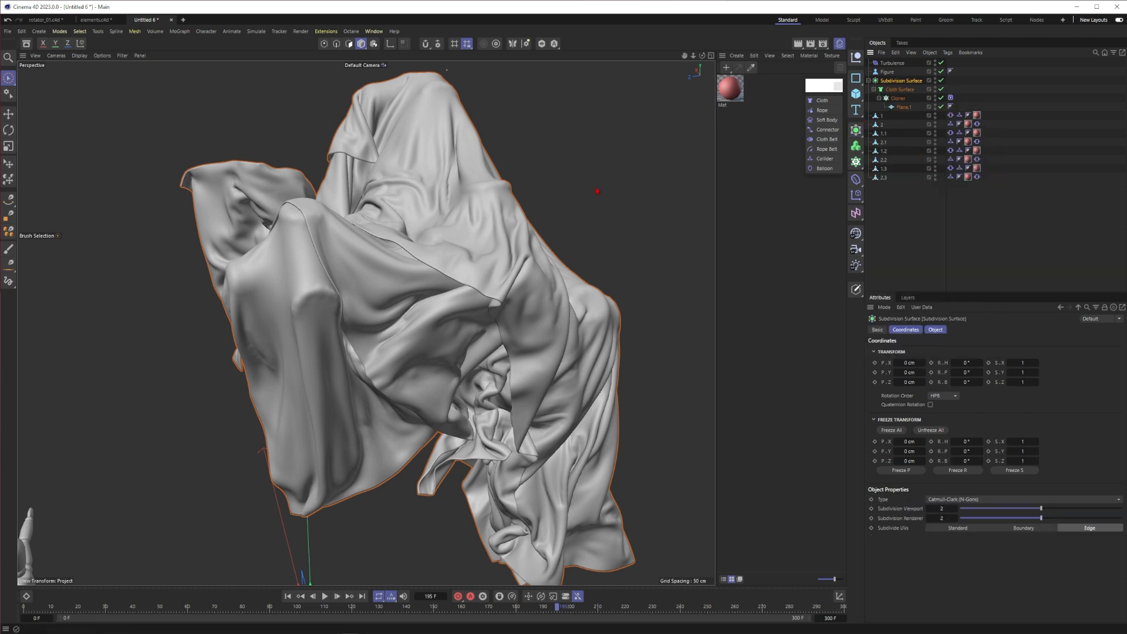
{"action": "left_click", "coordinate": [470, 223]}
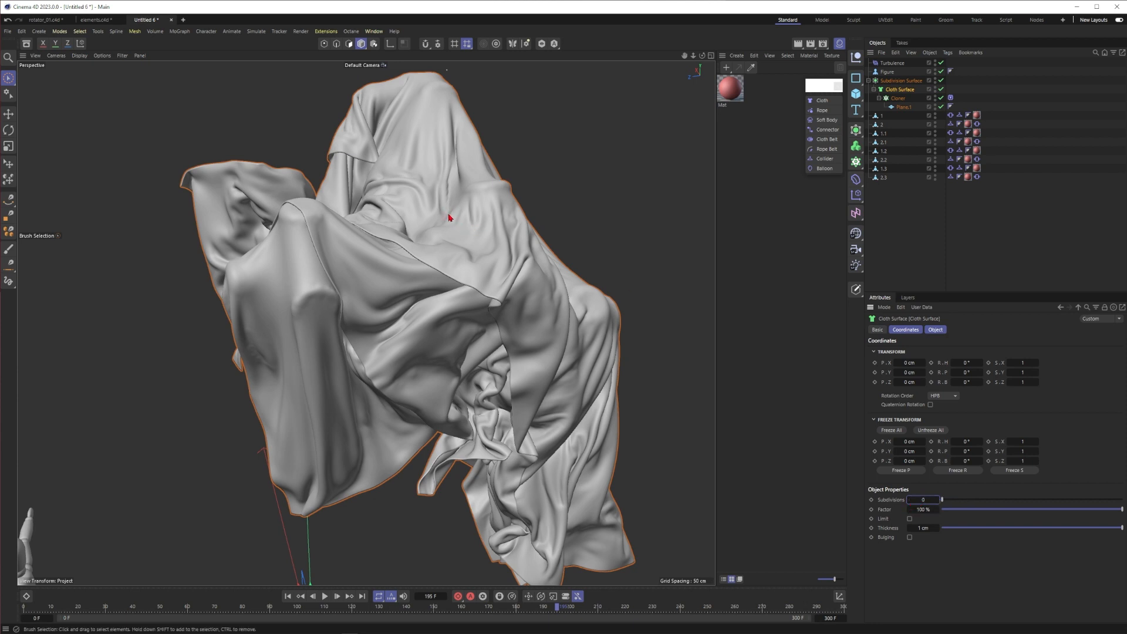
{"action": "left_click_drag", "start_coordinate": [449, 215], "coordinate": [449, 216], "text": "alt"}
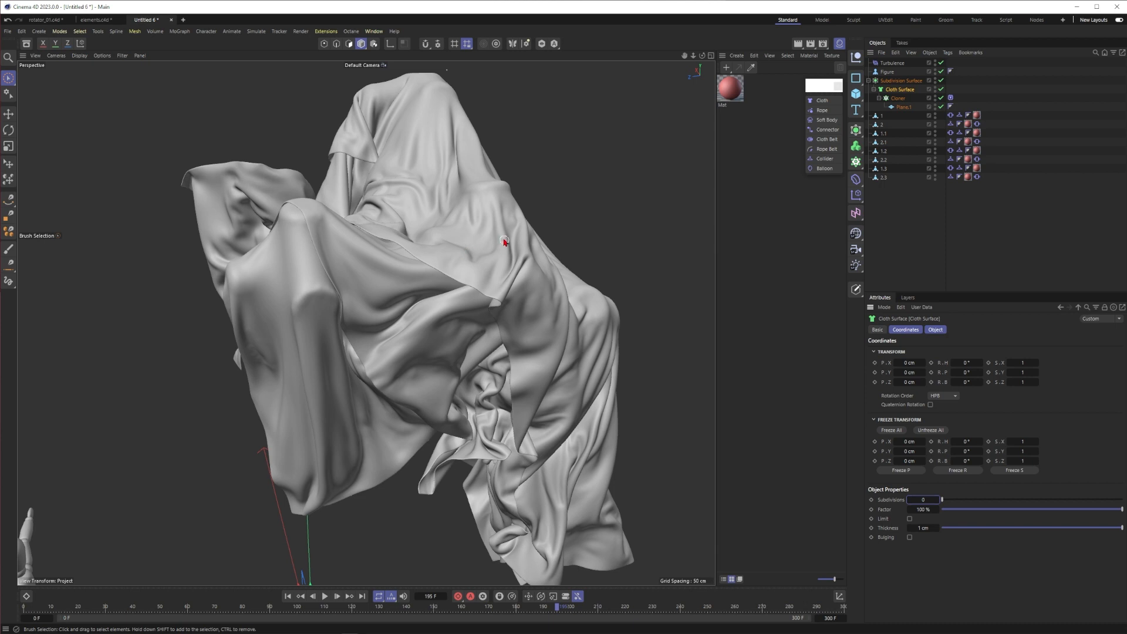
{"action": "left_click_drag", "start_coordinate": [510, 249], "coordinate": [413, 243], "text": "alt"}
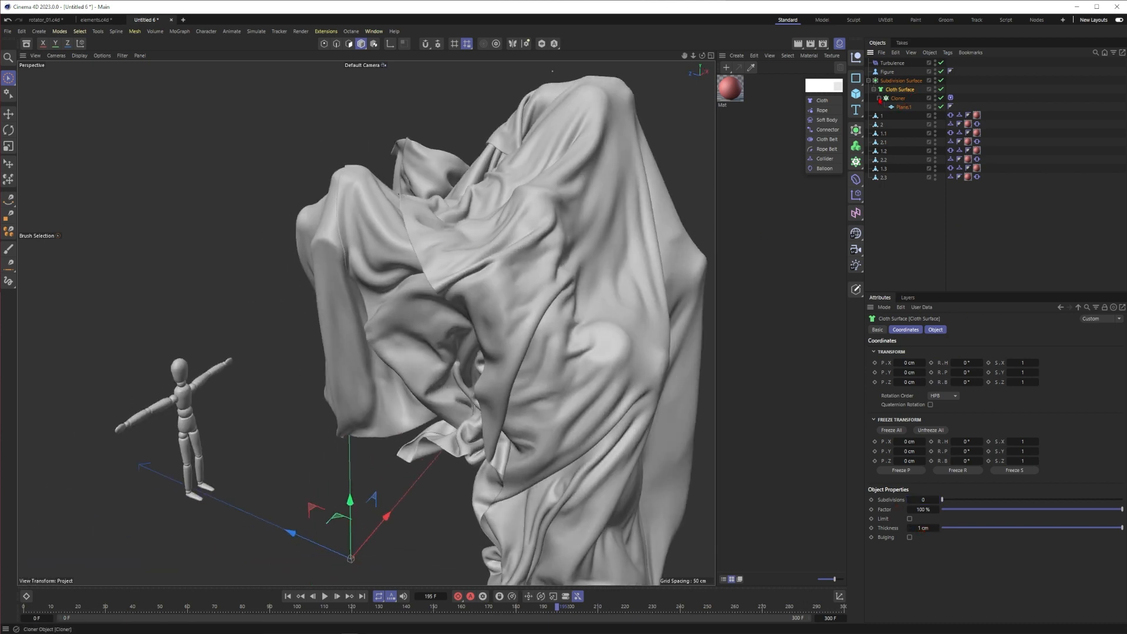
Toggle the Subdivision Surface to compare the cloth's smoothness, and inspect the draped layers from several angles
{"action": "left_click", "coordinate": [900, 81]}
{"action": "middle_click_drag", "start_coordinate": [551, 247], "coordinate": [431, 248], "text": "alt"}
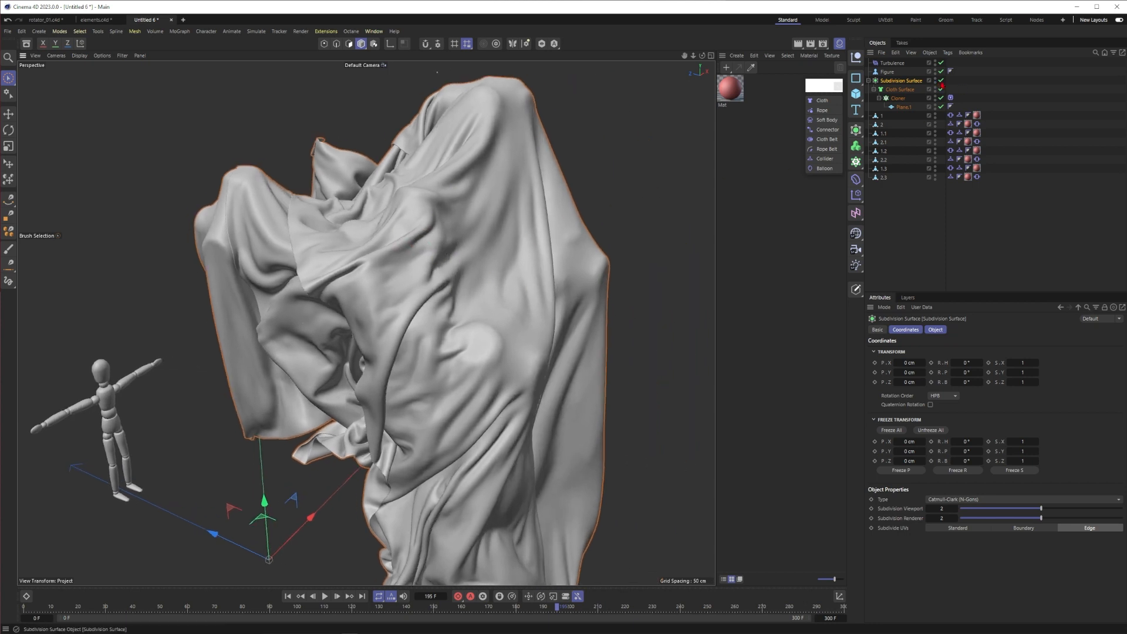
{"action": "left_click", "coordinate": [941, 80]}
{"action": "left_click_drag", "start_coordinate": [423, 372], "coordinate": [415, 359], "text": "alt"}
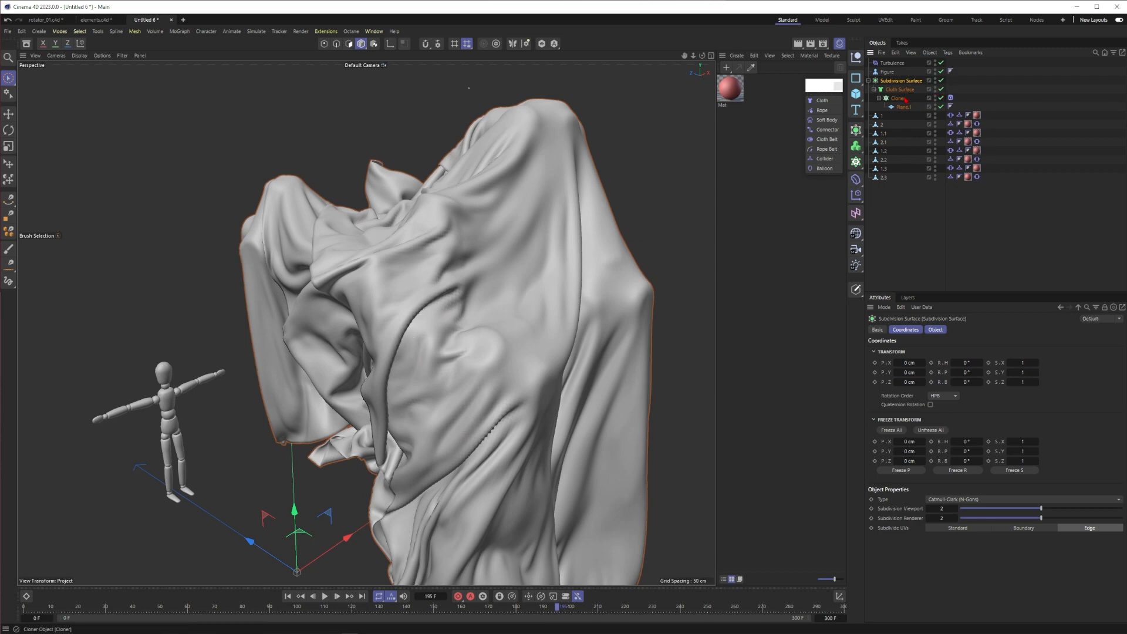
{"action": "left_click_drag", "start_coordinate": [358, 266], "coordinate": [245, 259], "text": "alt"}
{"action": "middle_click_drag", "start_coordinate": [244, 259], "coordinate": [458, 274], "text": "alt"}
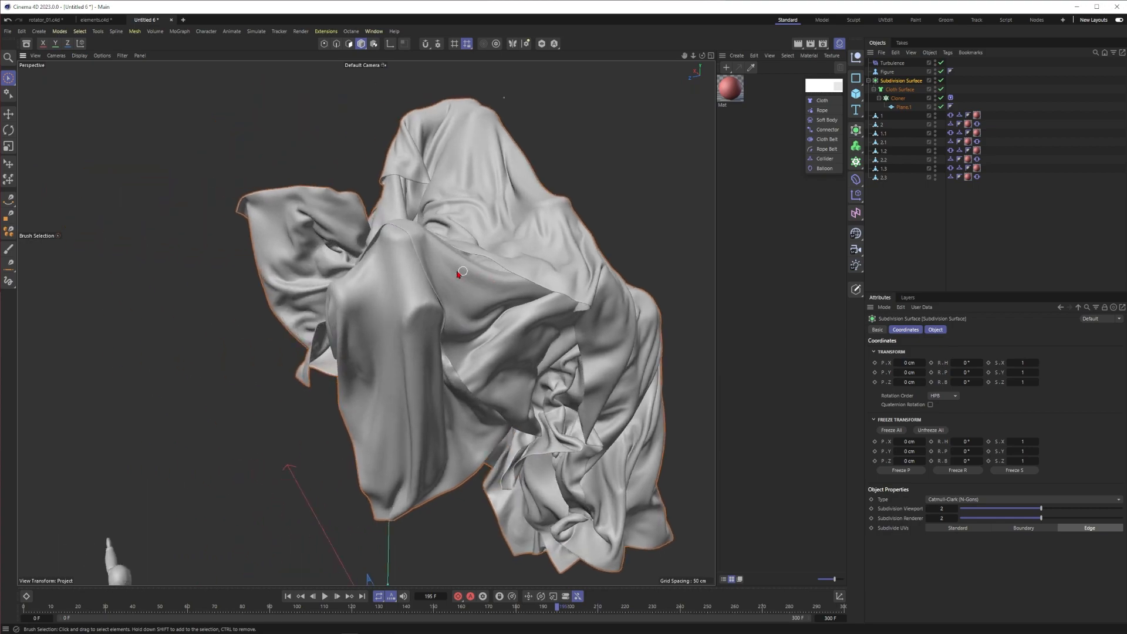
{"action": "scroll", "coordinate": [458, 274], "scroll_direction": "down", "scroll_amount": 2}
{"action": "left_click", "coordinate": [661, 253]}
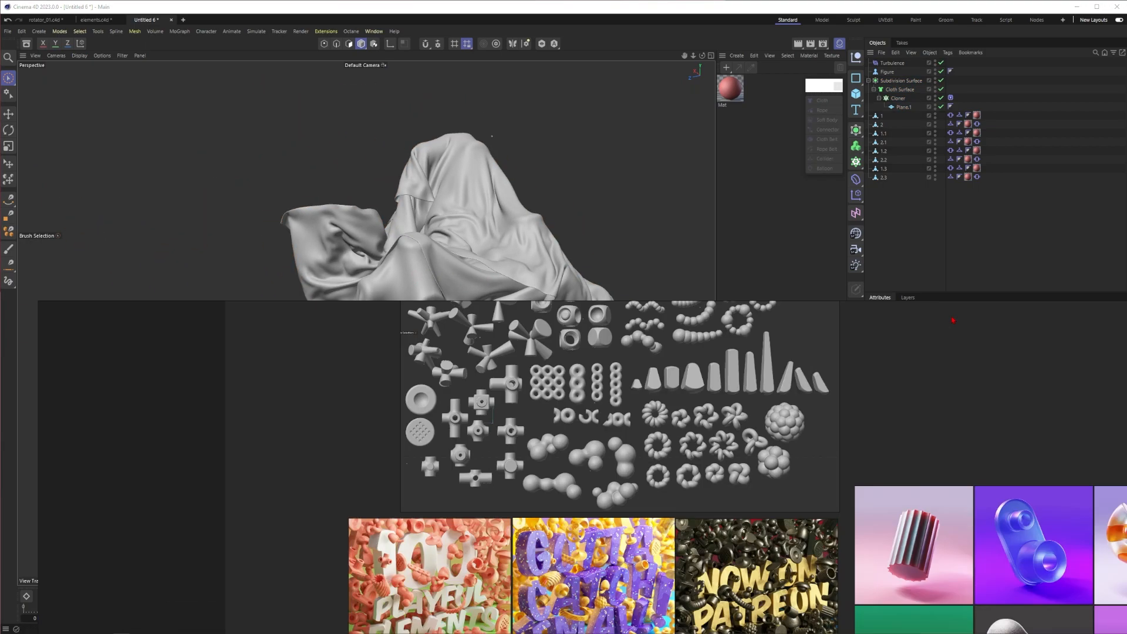